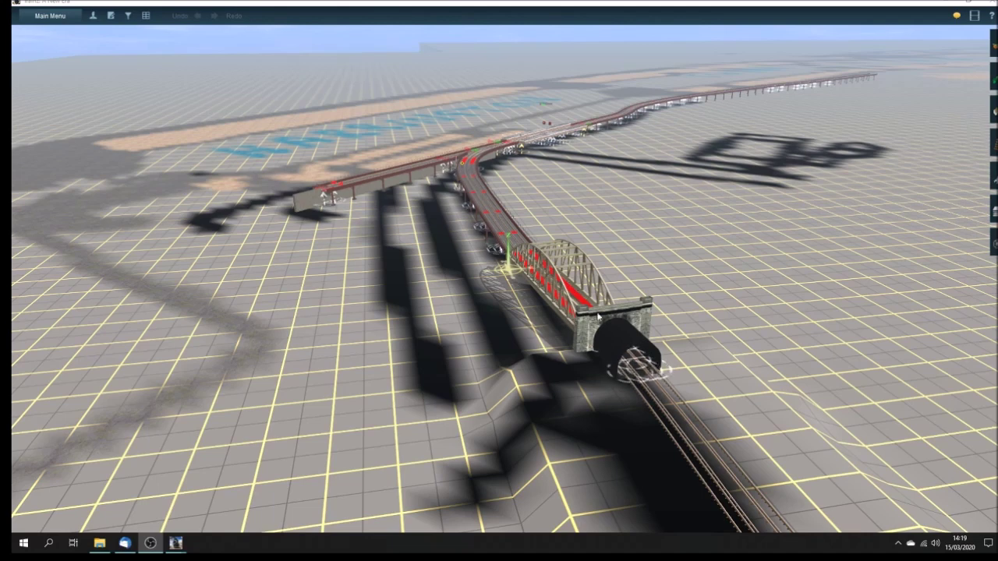
# Rotate the camera around the viaduct to centre its curved junction.
pyautogui.press('Left')
pyautogui.press('Left')
pyautogui.press('Left')
pyautogui.press('Left')
pyautogui.press('Down')
pyautogui.press('Down')
pyautogui.press('Down')
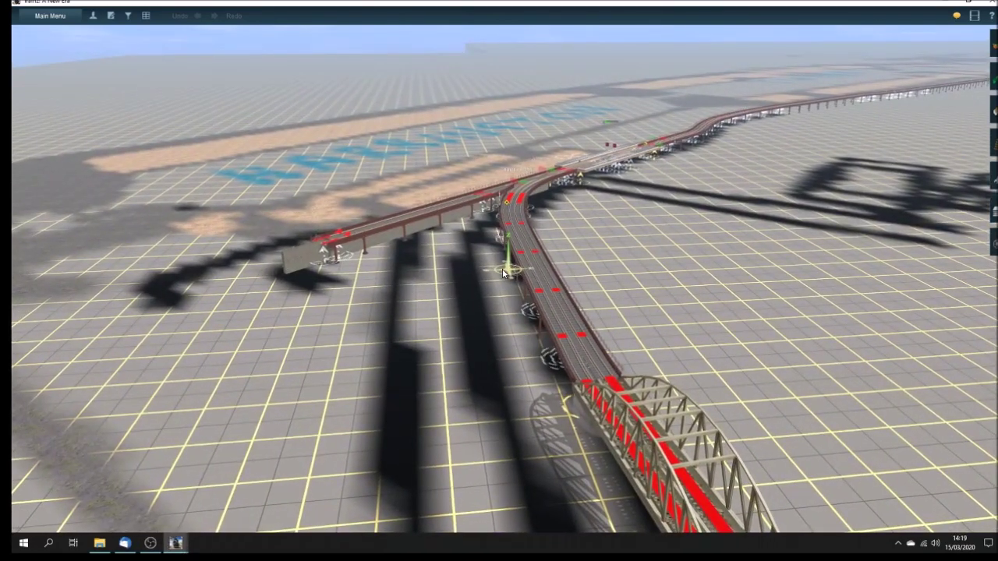
pyautogui.press('e')
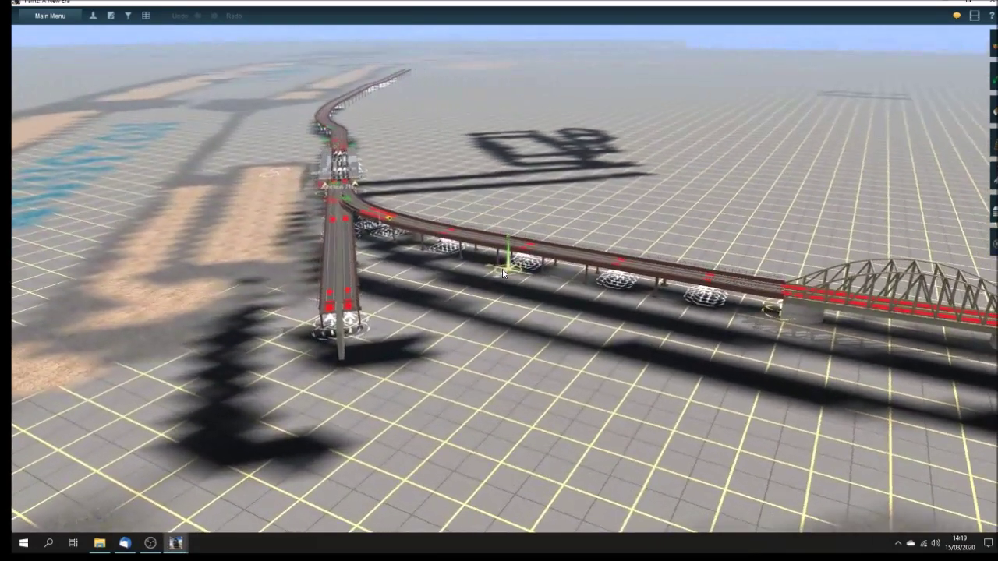
pyautogui.press('e')
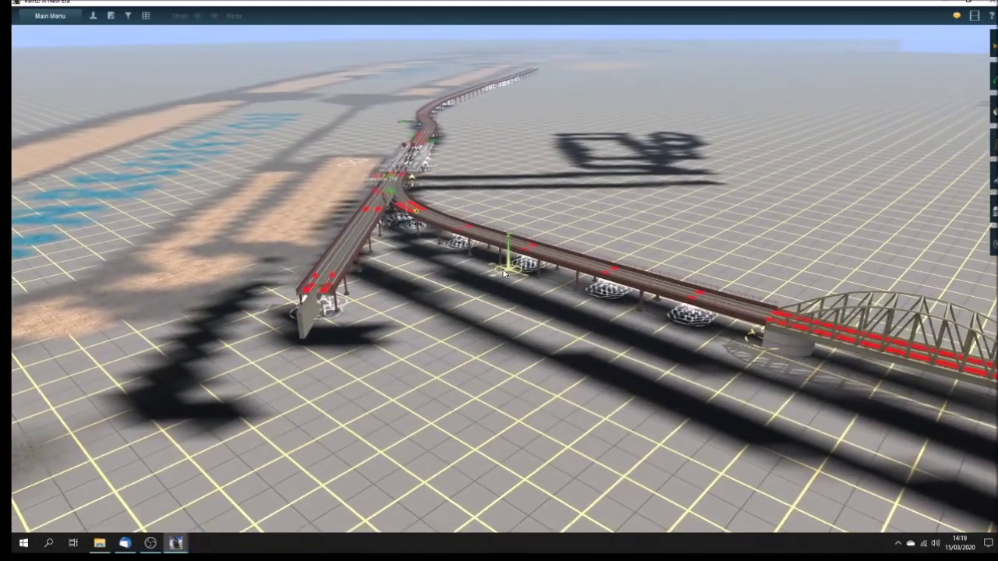
# Zoom in on the trestle piers, then back out to show the truss bridge.
pyautogui.scroll(3, 505, 271)
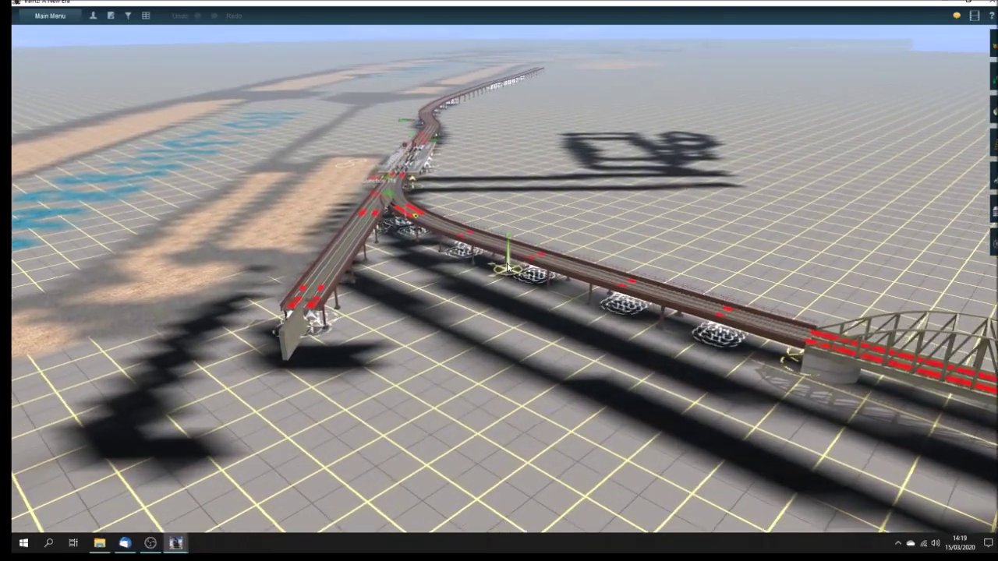
pyautogui.scroll(3, 507, 267)
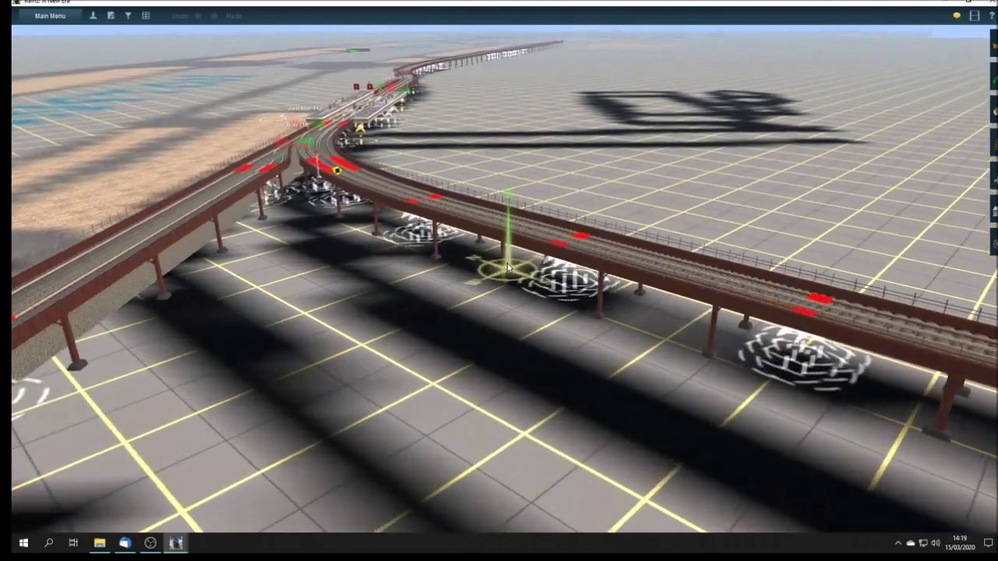
pyautogui.scroll(-5, 507, 265)
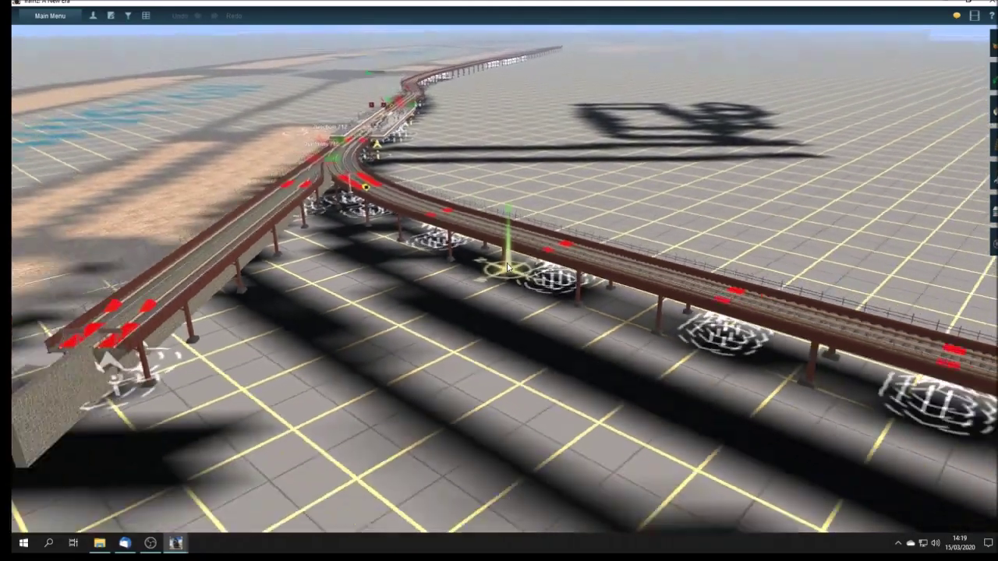
pyautogui.scroll(-3, 507, 266)
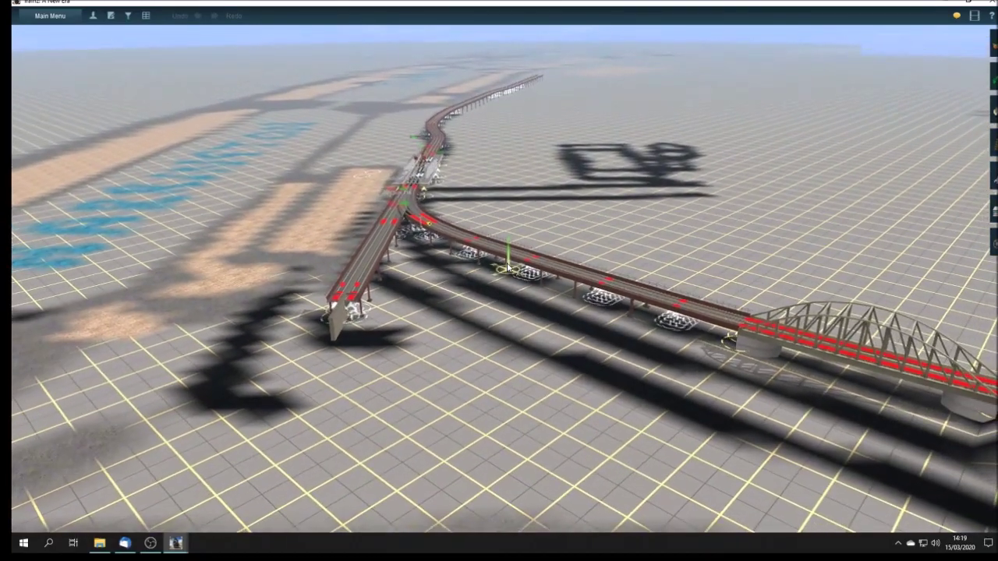
pyautogui.scroll(-2, 508, 267)
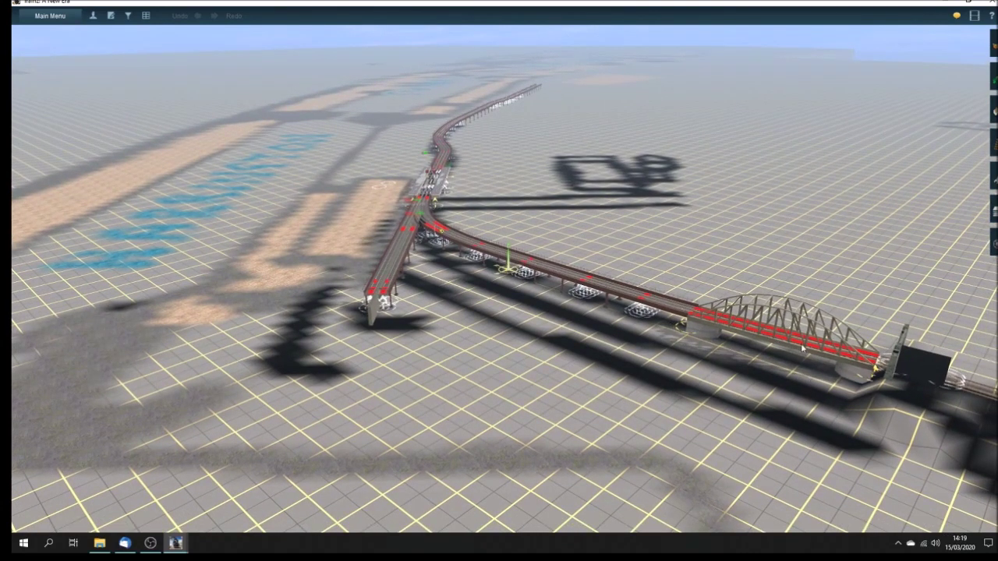
# Orbit past the truss bridge and zoom in on the branch junction by the HARRINGTON overlay.
pyautogui.moveTo(522, 291); pyautogui.dragTo(522, 270, button='right')
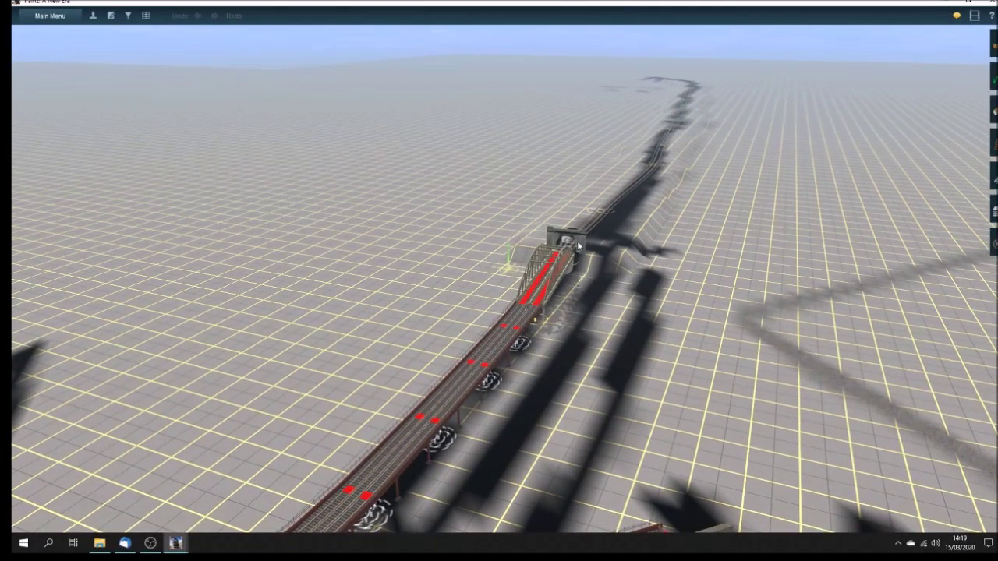
pyautogui.moveTo(631, 198); pyautogui.dragTo(510, 276, button='right')
pyautogui.scroll(3, 510, 276)
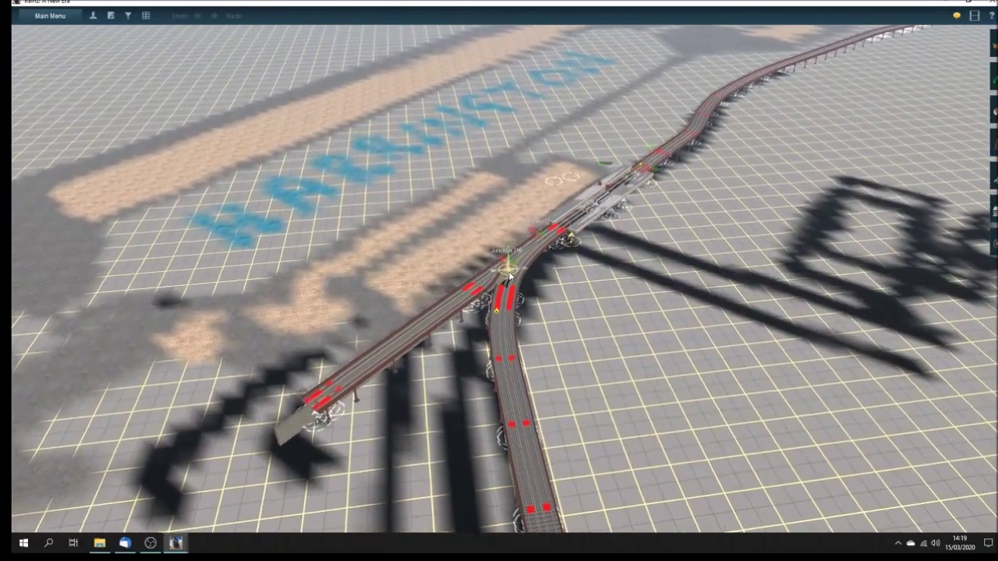
# Zoom out to show the dock map-tile outlines around the viaduct.
pyautogui.scroll(-5, 509, 273)
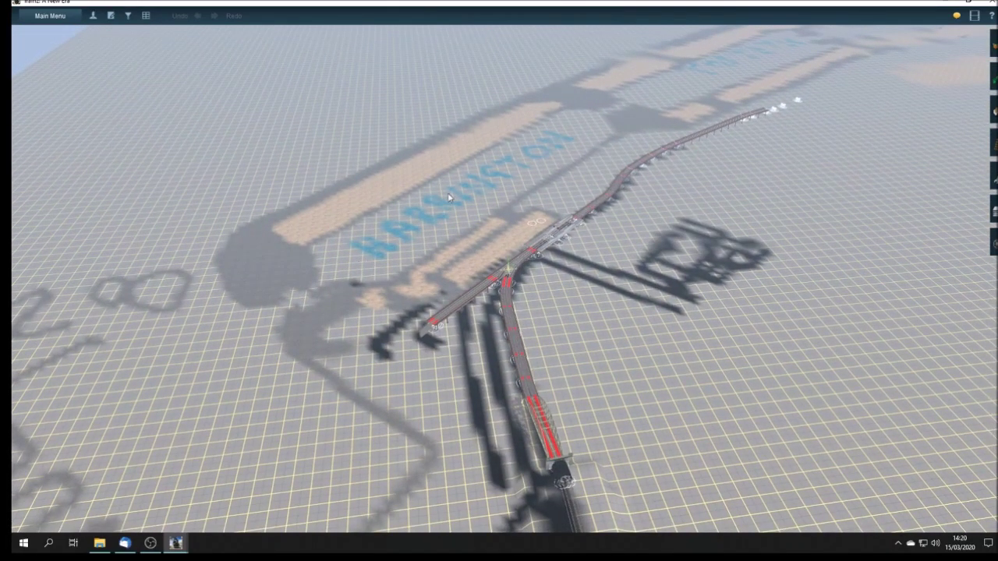
pyautogui.scroll(3, 507, 262)
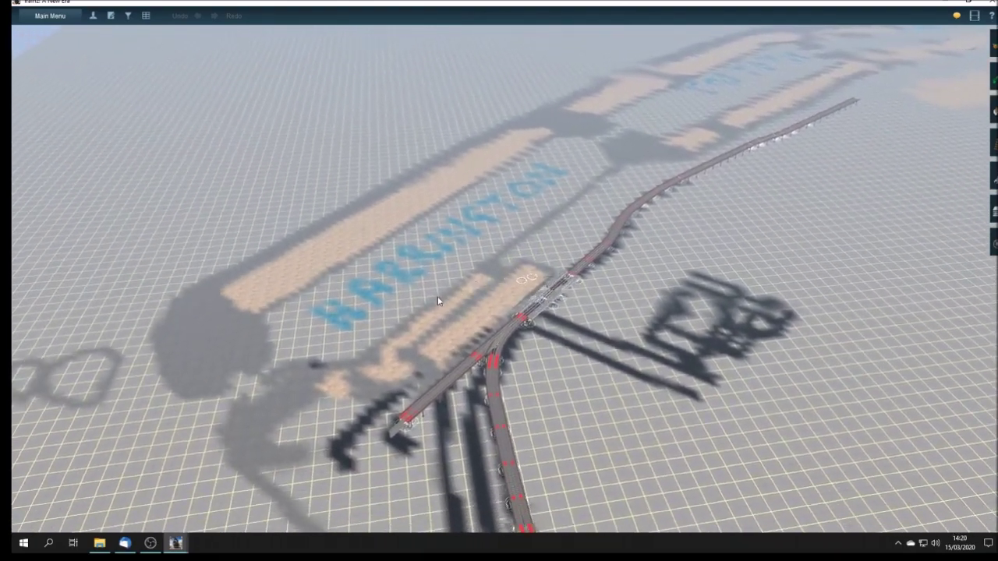
pyautogui.scroll(3, 530, 257)
pyautogui.scroll(-3, 546, 238)
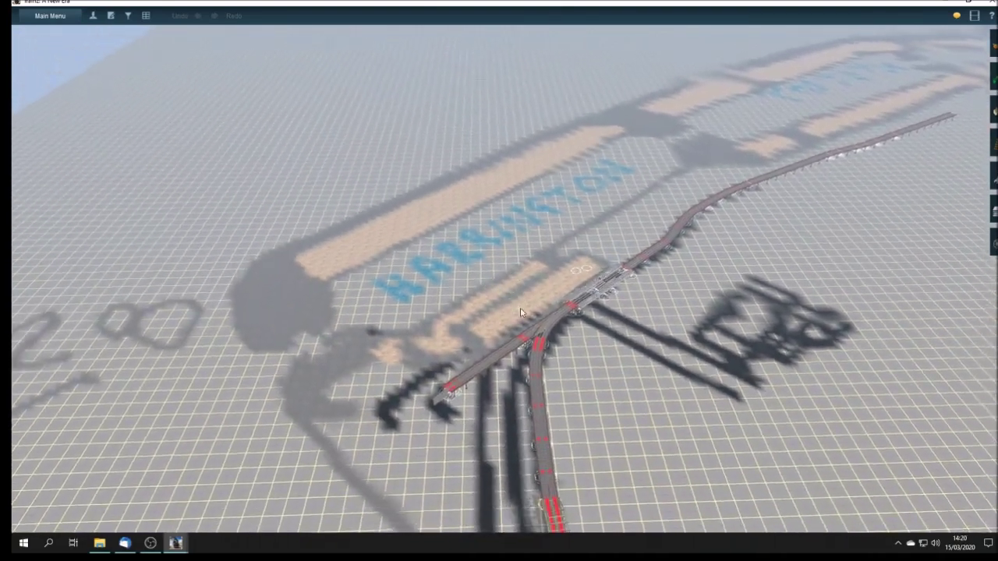
pyautogui.scroll(-3, 519, 304)
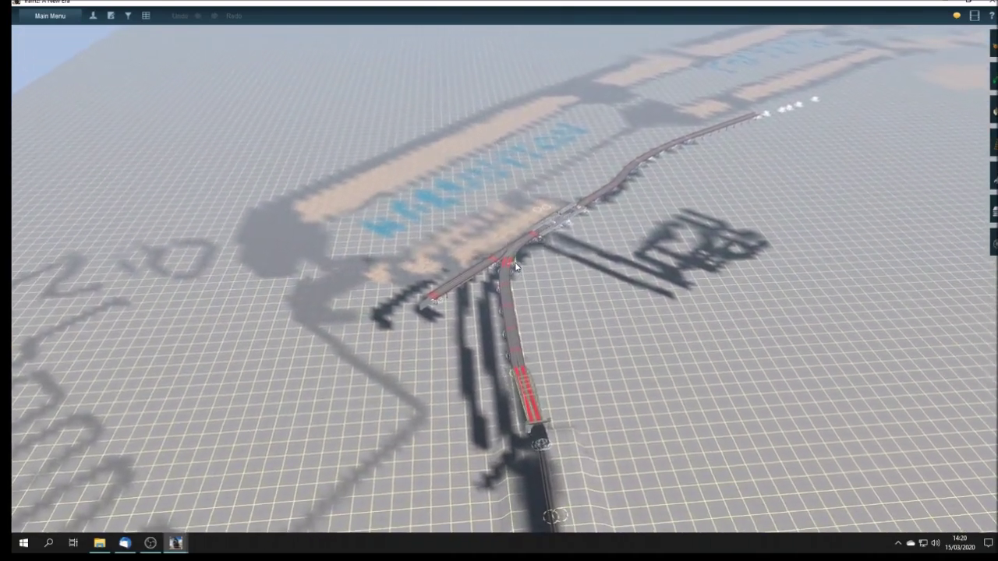
# Pan over the dock outlines and move in on the junction near the HARRINGTON overlay.
pyautogui.press('a')
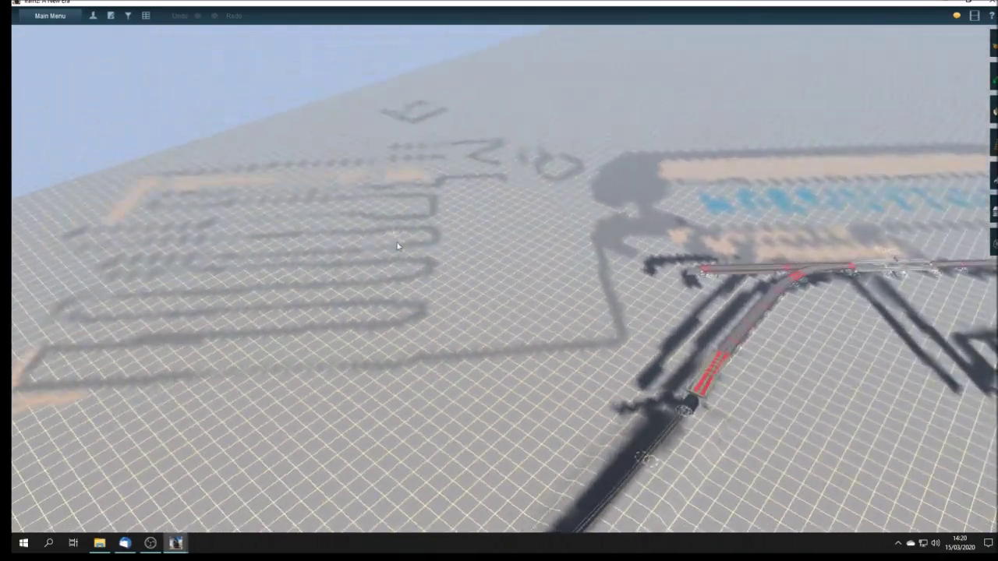
pyautogui.press('e')
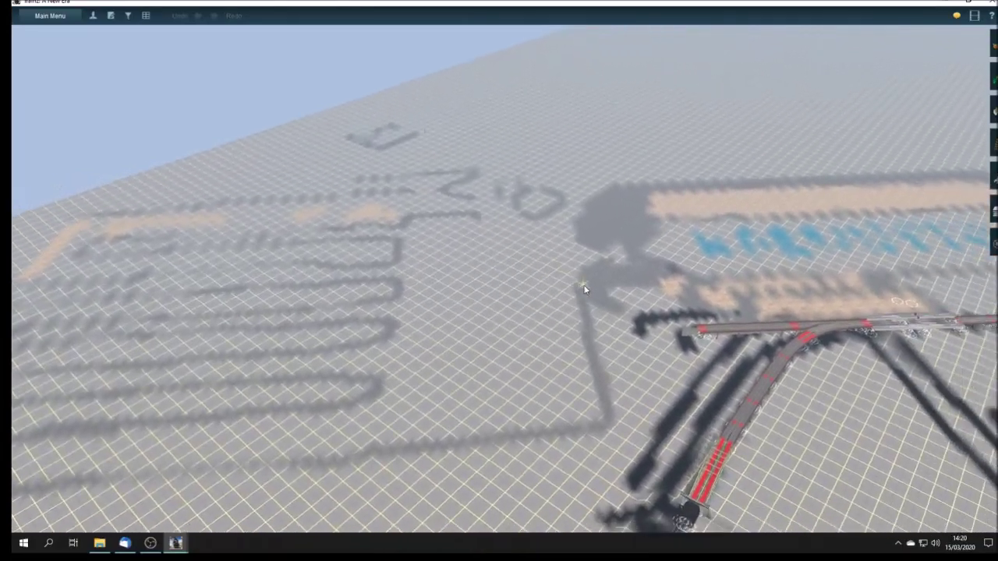
pyautogui.press('d')
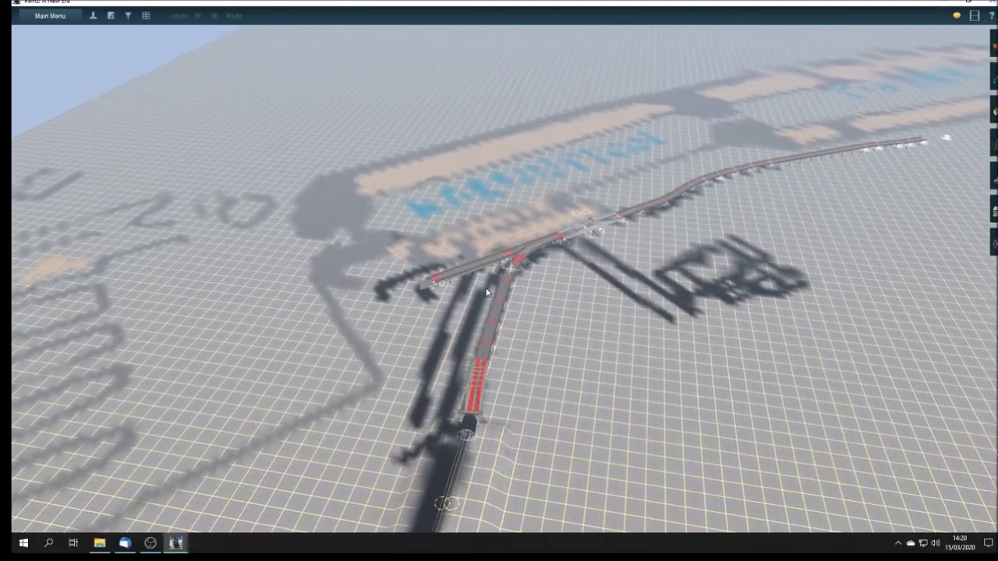
pyautogui.press('w')
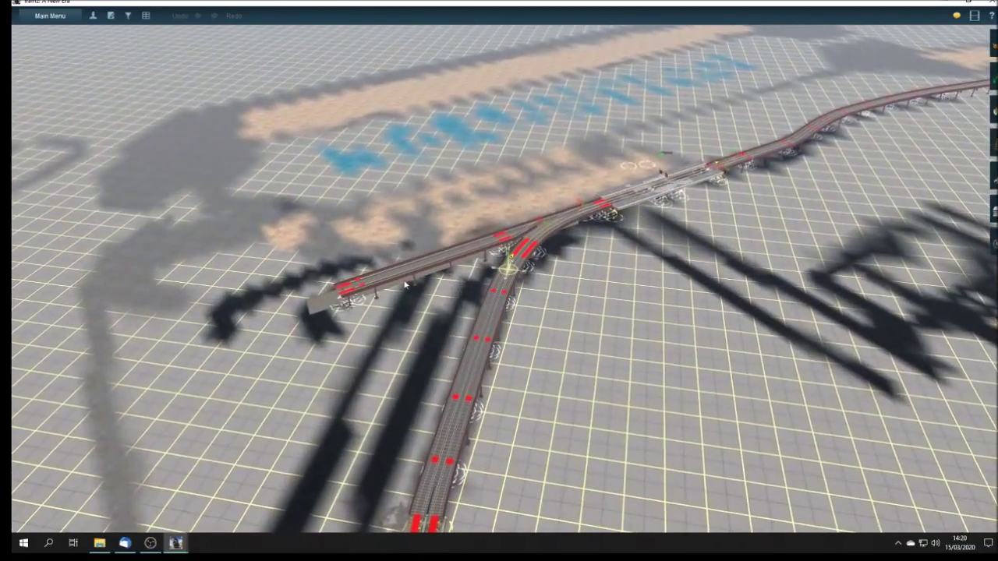
pyautogui.press('w')
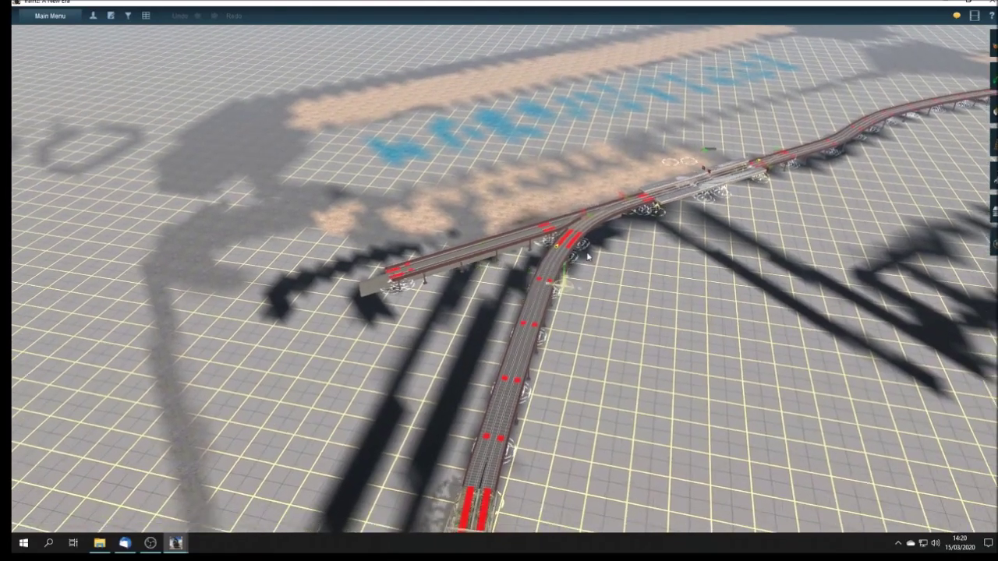
pyautogui.press('Left')
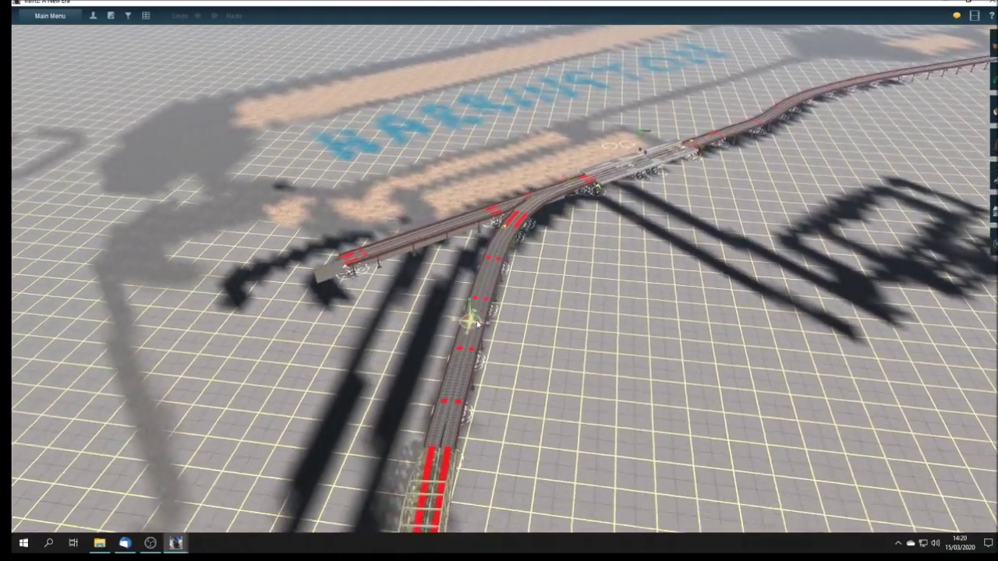
# Pull back along the branch to the tunnel portal, then advance toward the station platforms.
pyautogui.press('s')
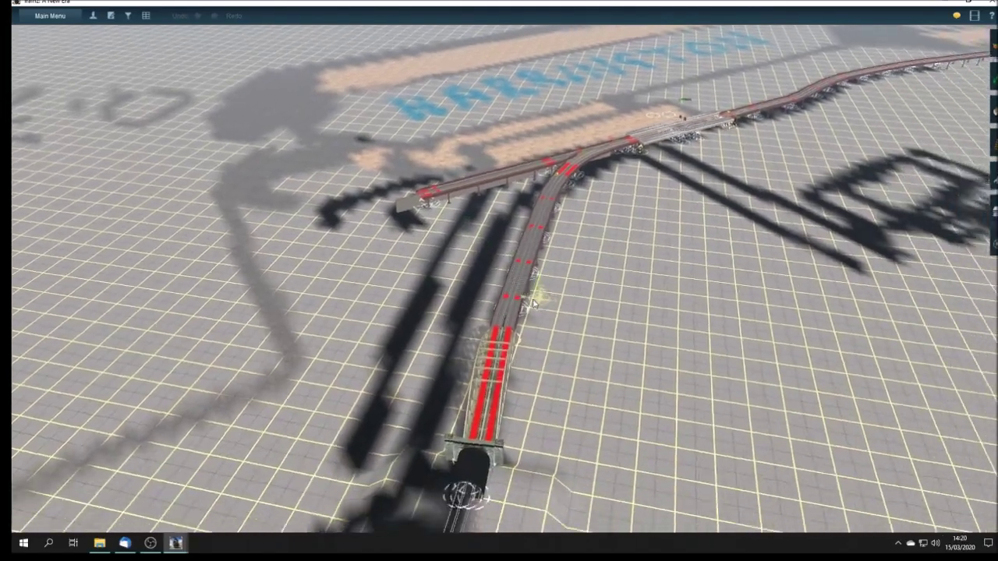
pyautogui.press('s')
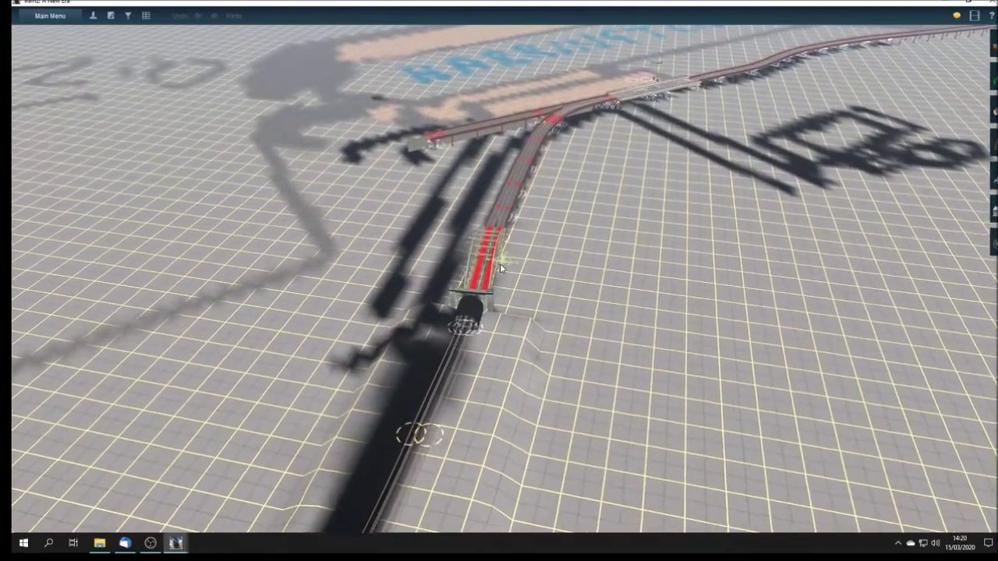
pyautogui.press('w')
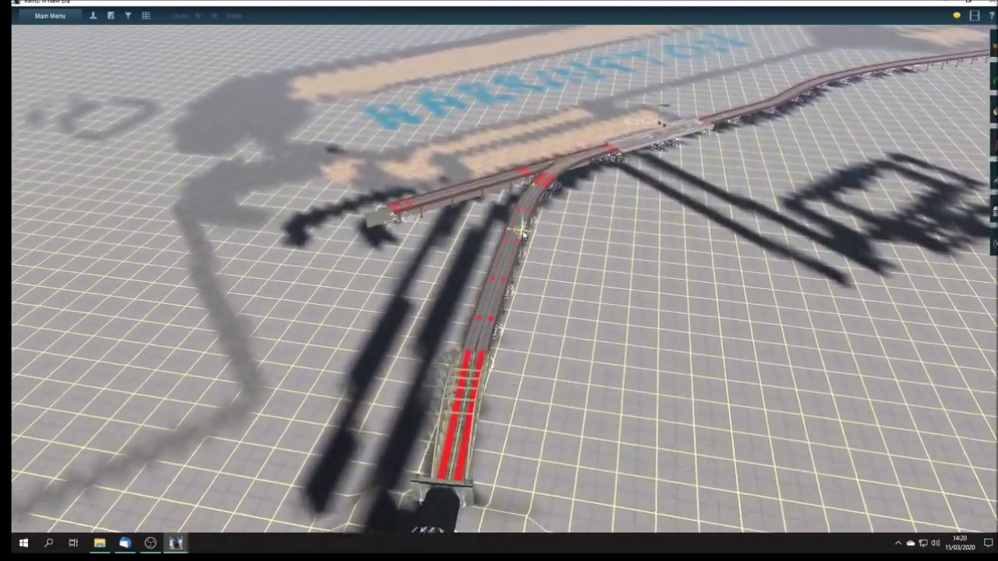
pyautogui.press('w')
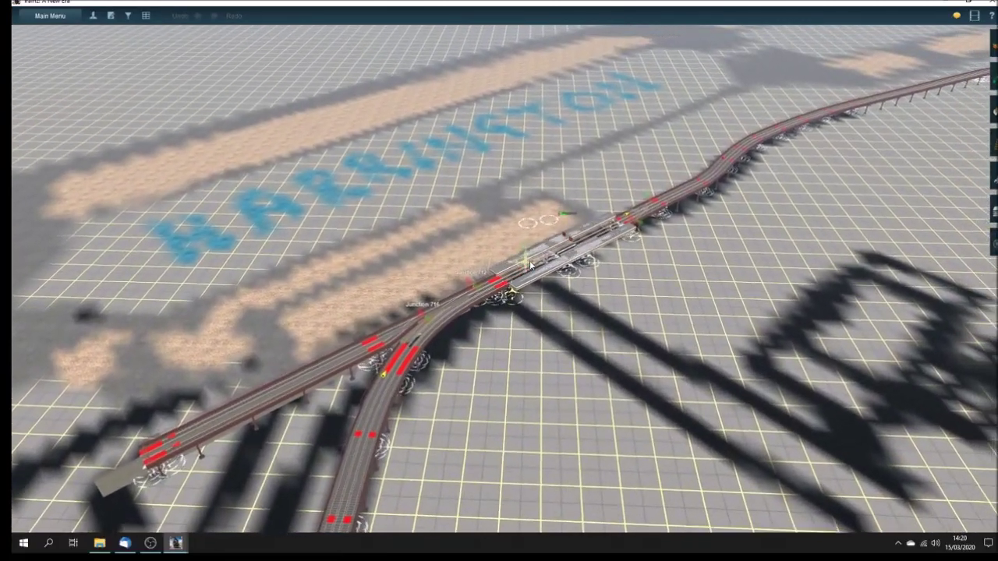
pyautogui.press('w')
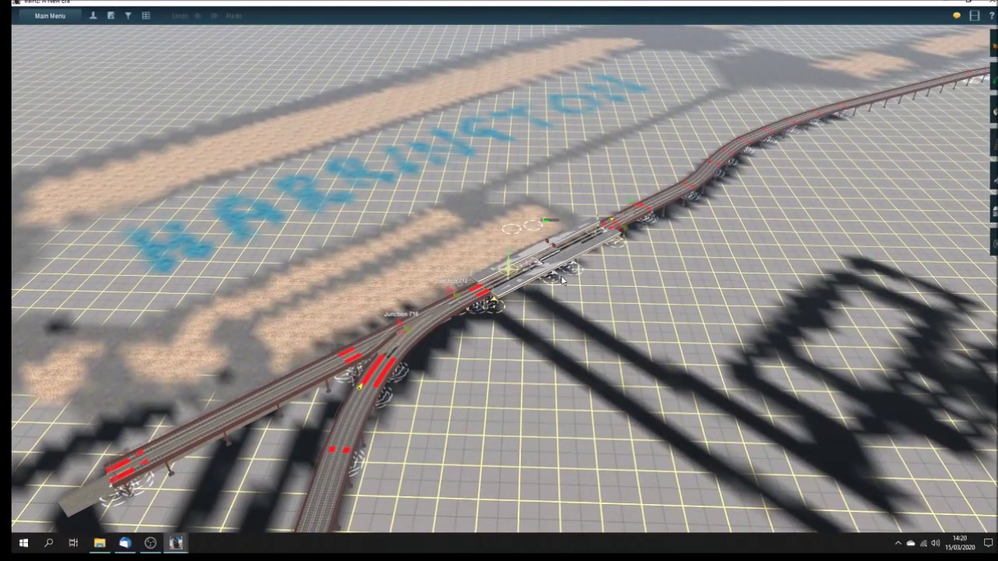
pyautogui.press('w')
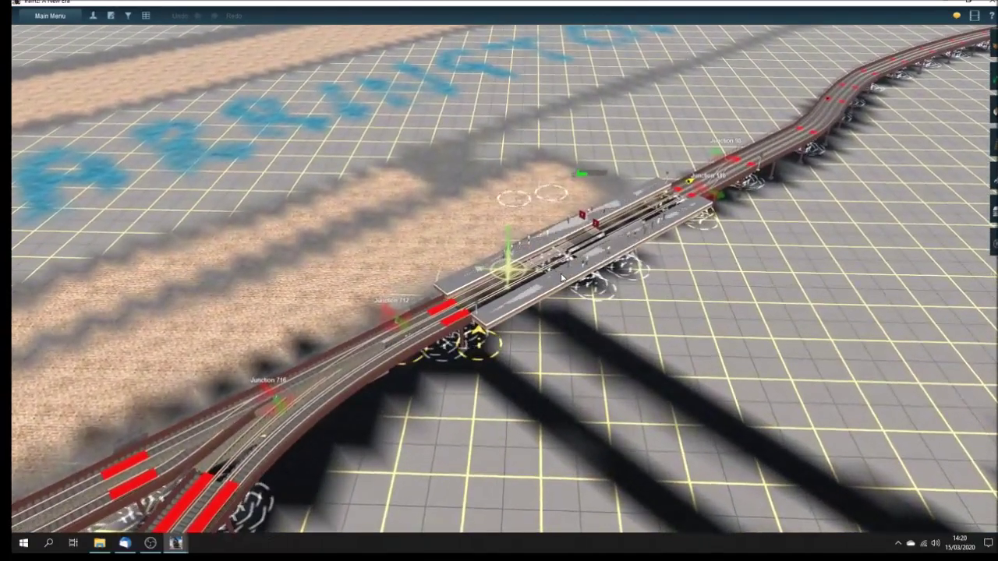
# Fly over the twin-platform station to Junction 140 at its far end.
pyautogui.press('w')
pyautogui.press('w')
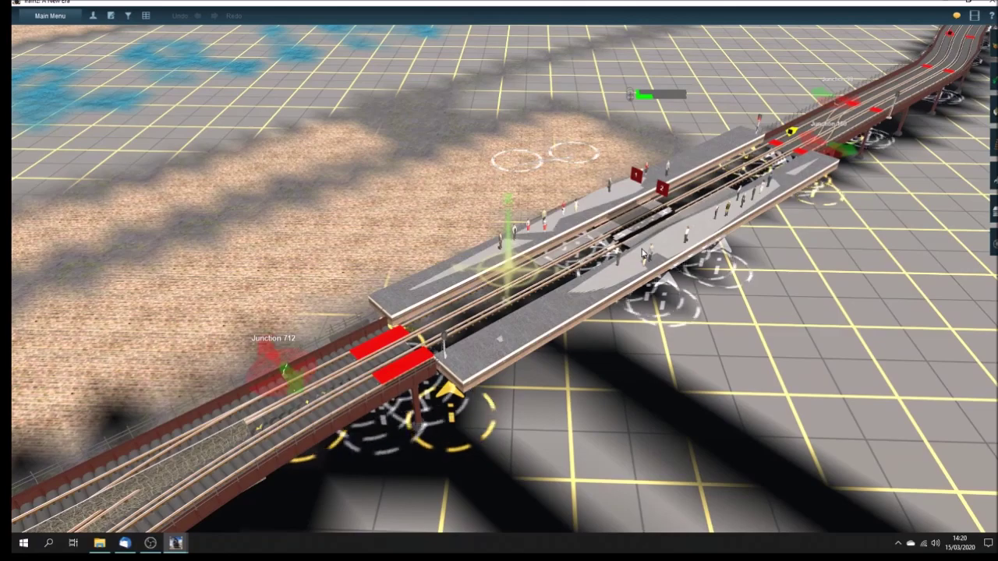
pyautogui.press('w')
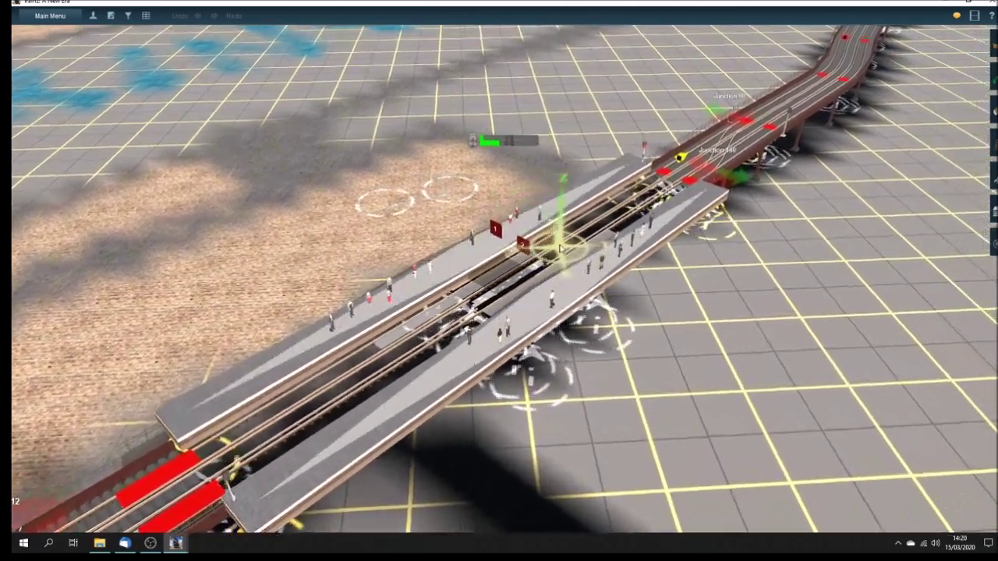
pyautogui.press('w')
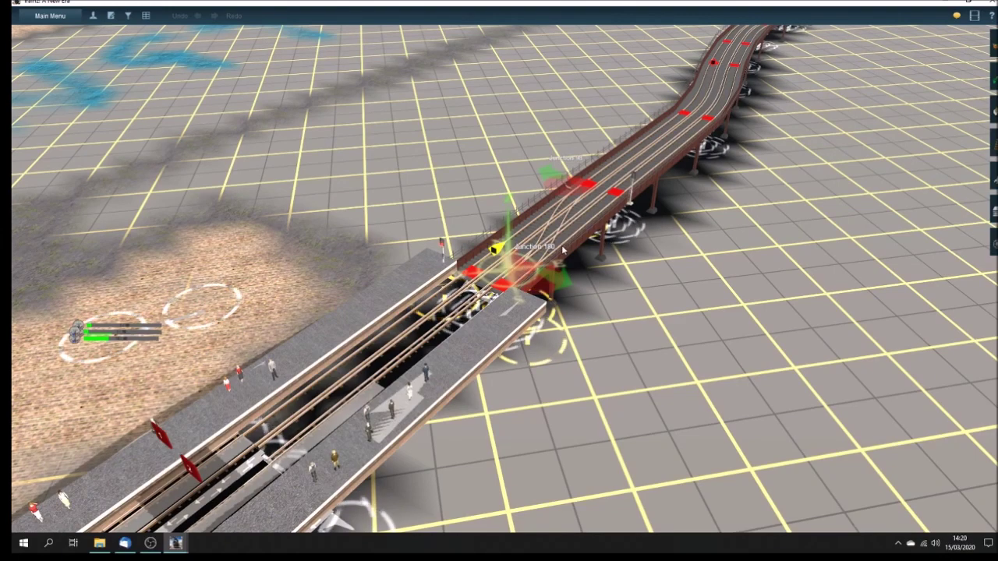
pyautogui.press('s')
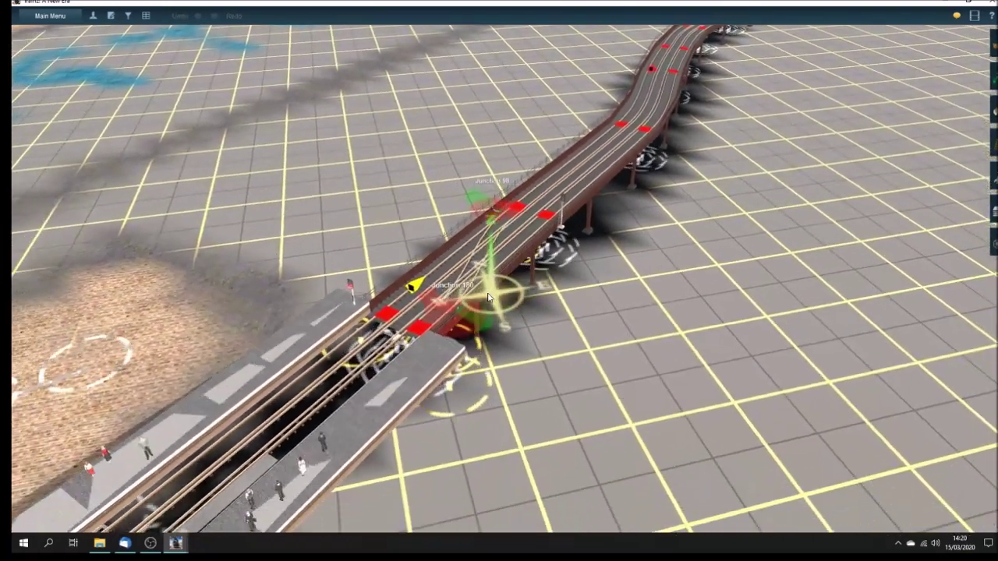
pyautogui.press('w')
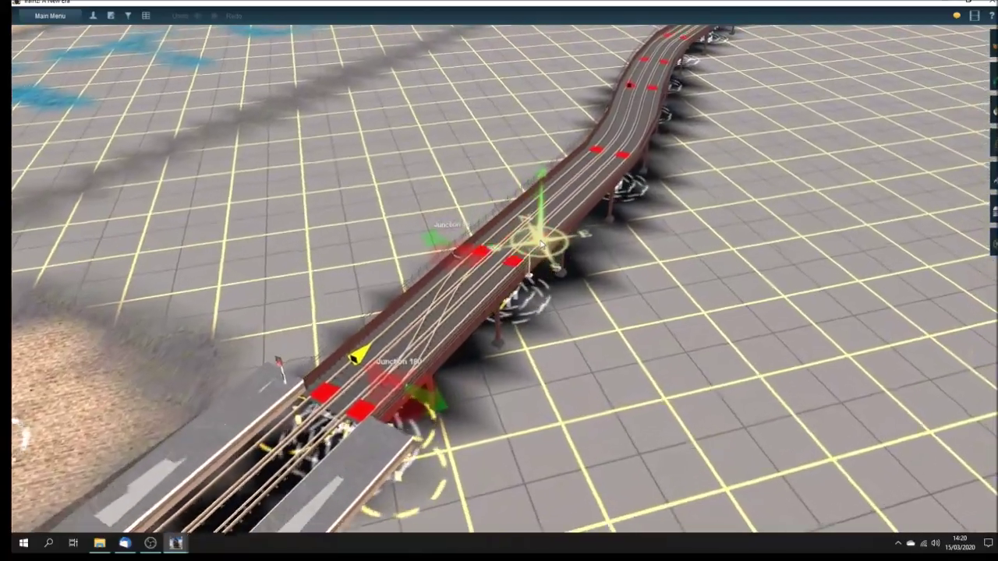
pyautogui.press('w')
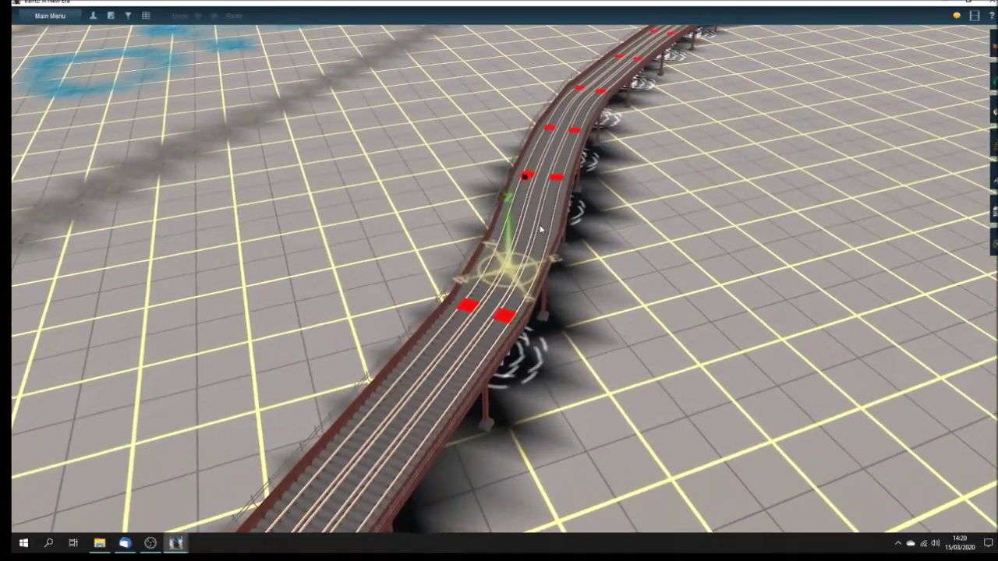
pyautogui.press('Up')
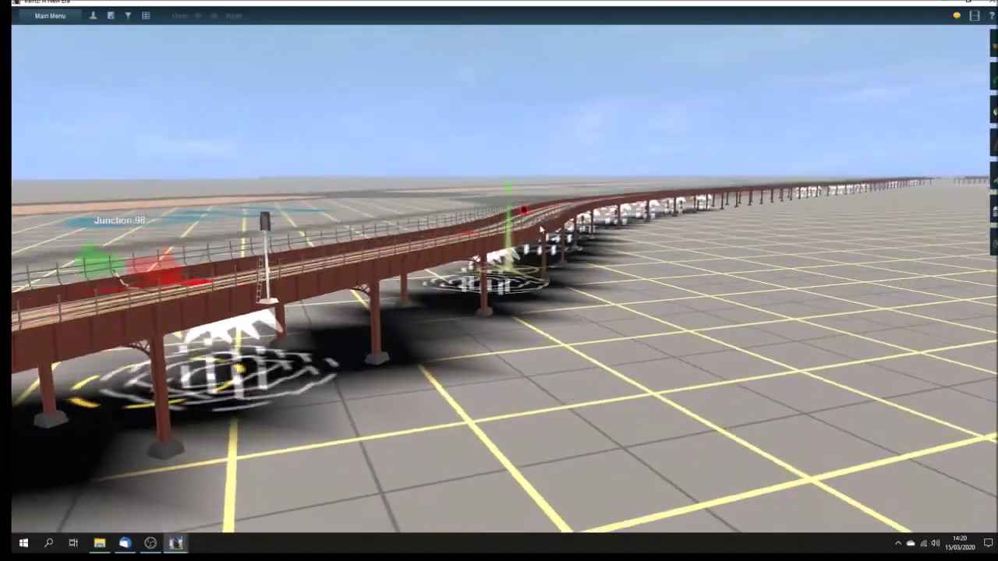
pyautogui.press('Down')
pyautogui.press('s')
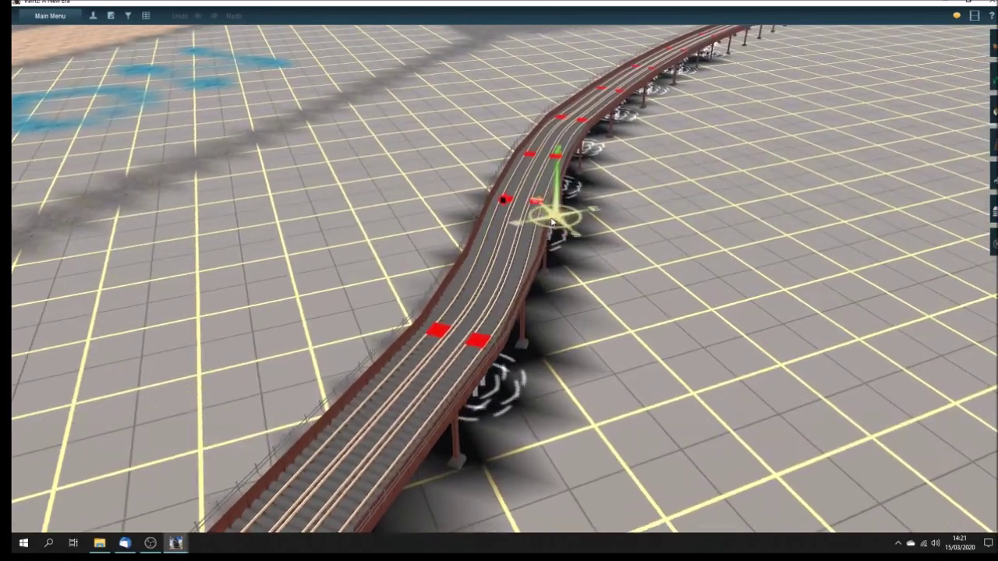
pyautogui.press('w')
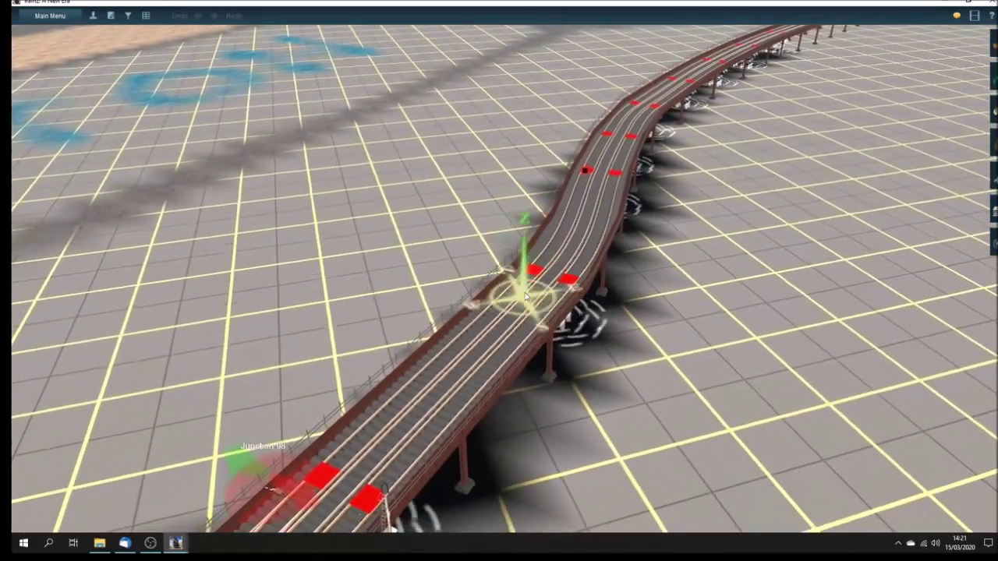
pyautogui.press('w')
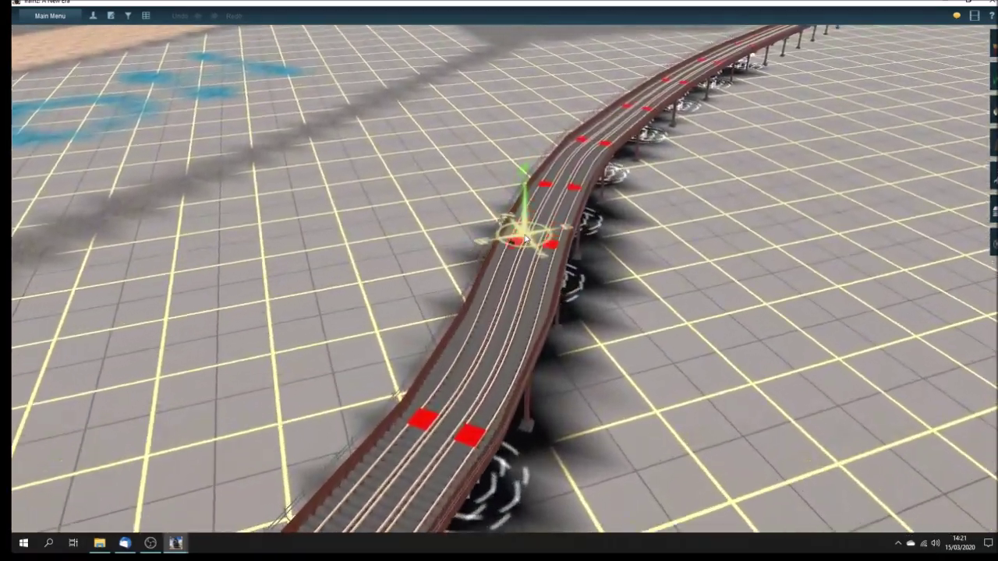
pyautogui.press('w')
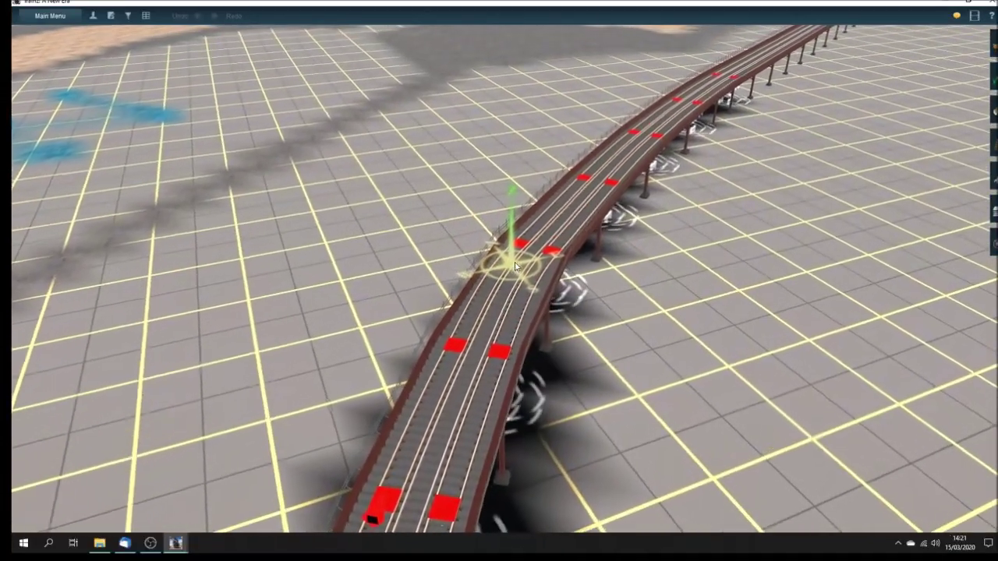
pyautogui.press('w')
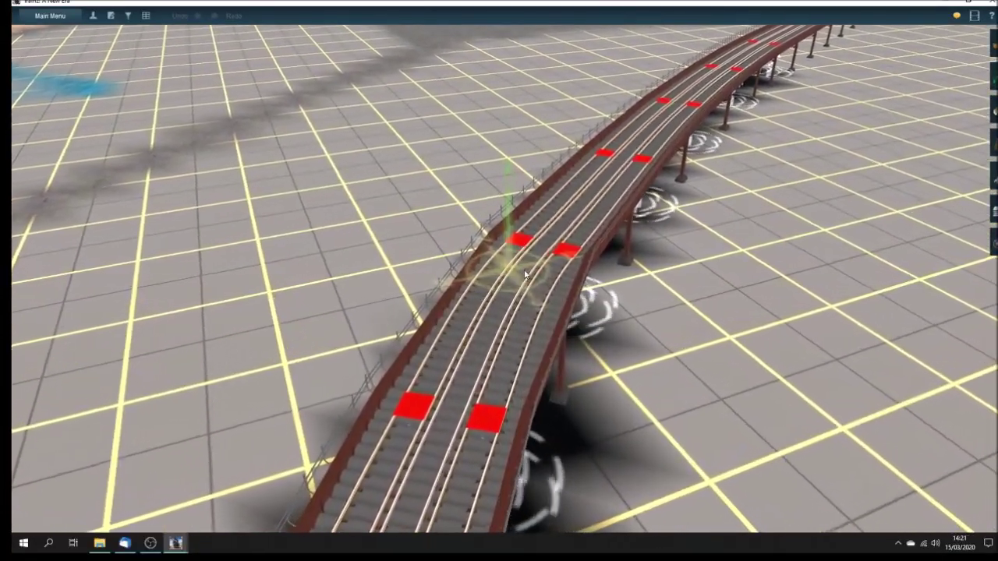
pyautogui.press('w')
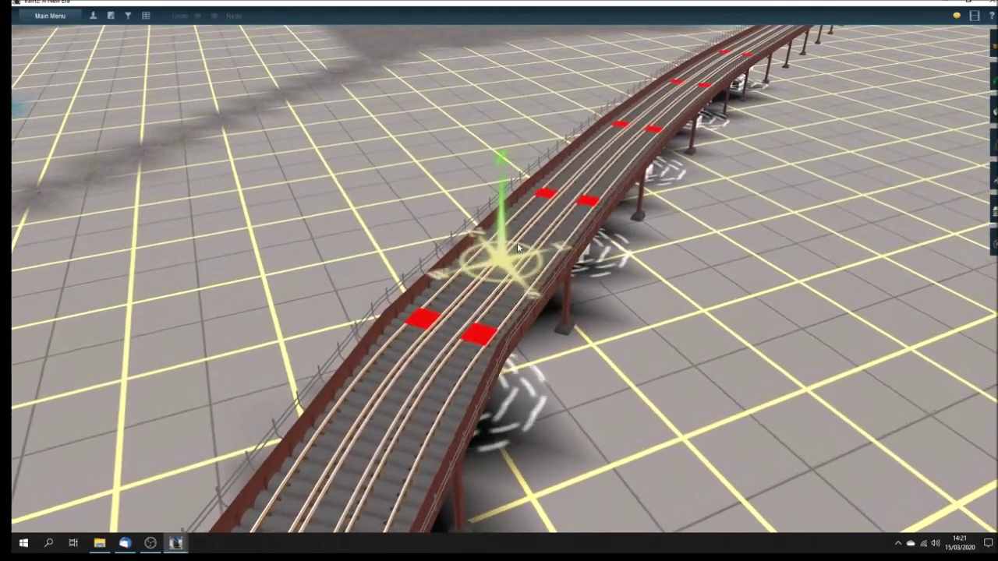
pyautogui.press('s')
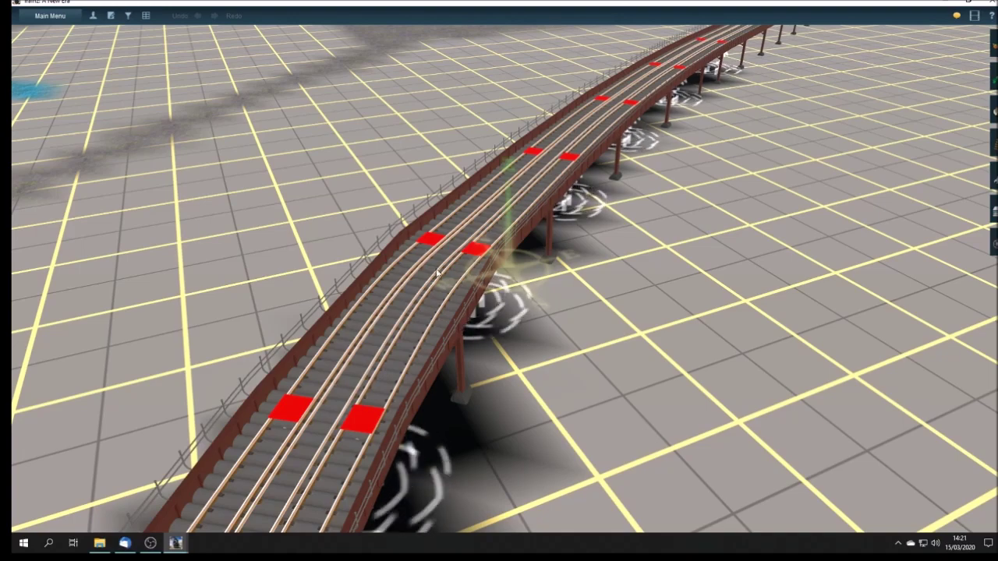
pyautogui.press('w')
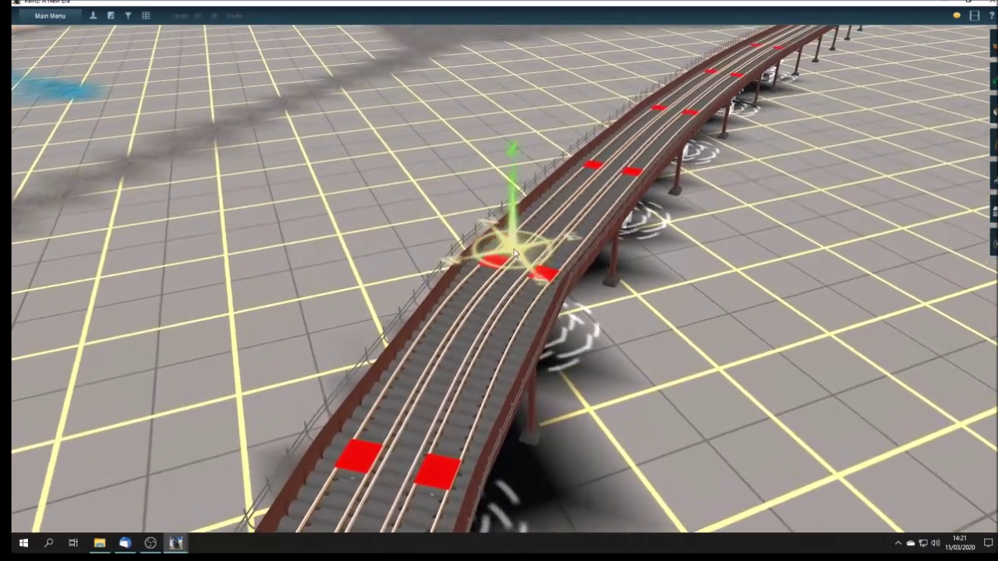
pyautogui.press('w')
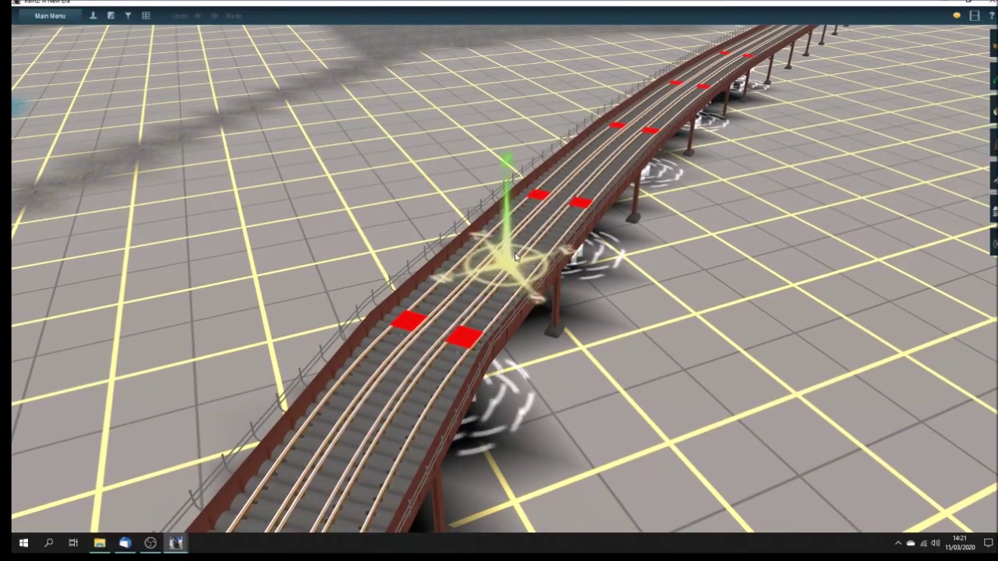
pyautogui.press('w')
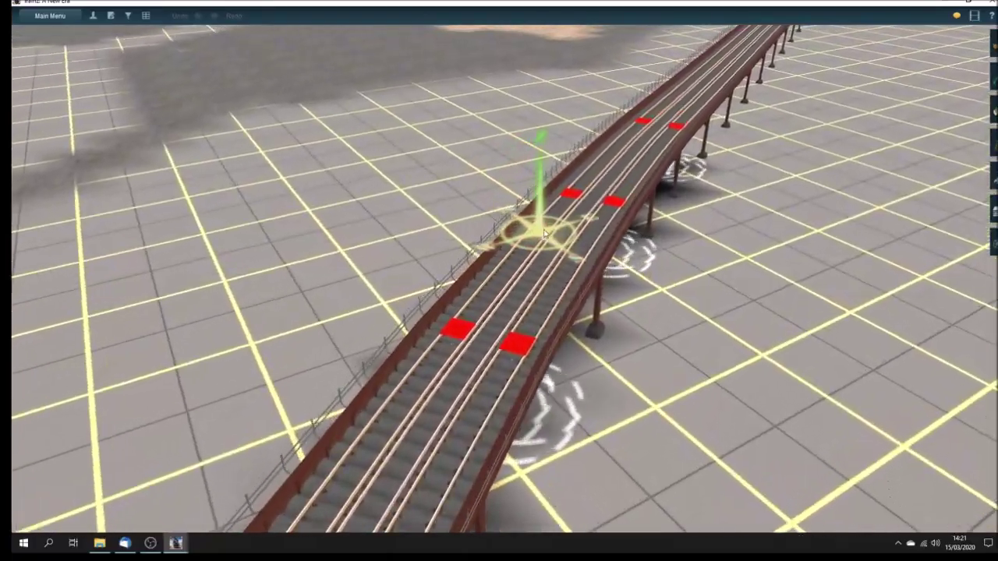
pyautogui.press('w')
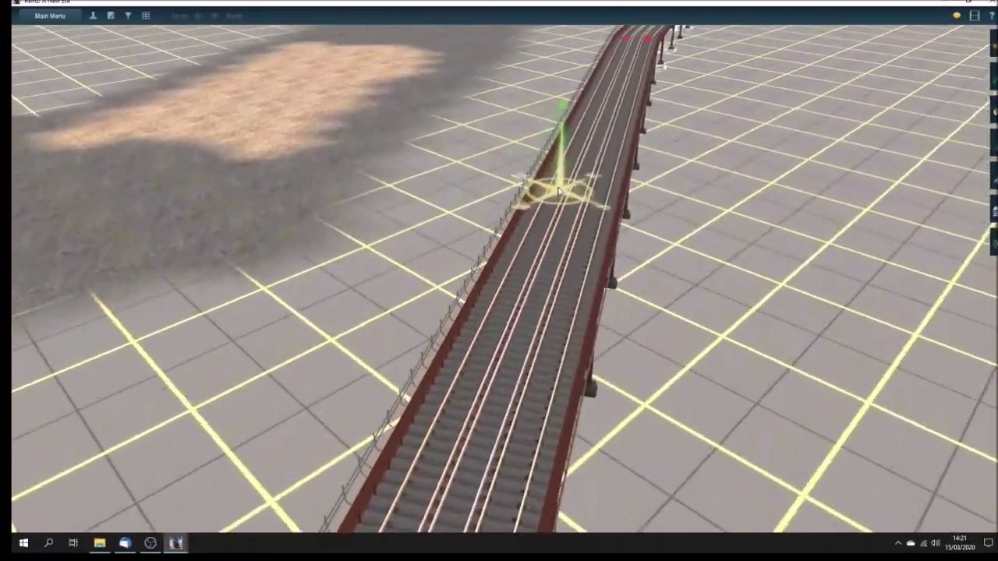
# Travel along the viaduct, straighten the view, and zoom out over the whole route and dock outlines.
pyautogui.press('w')
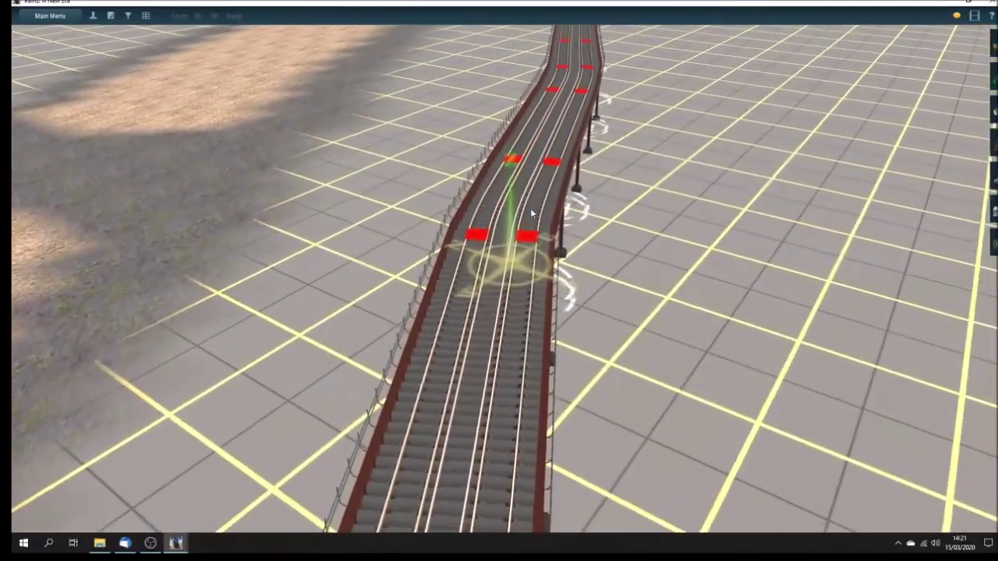
pyautogui.press('w')
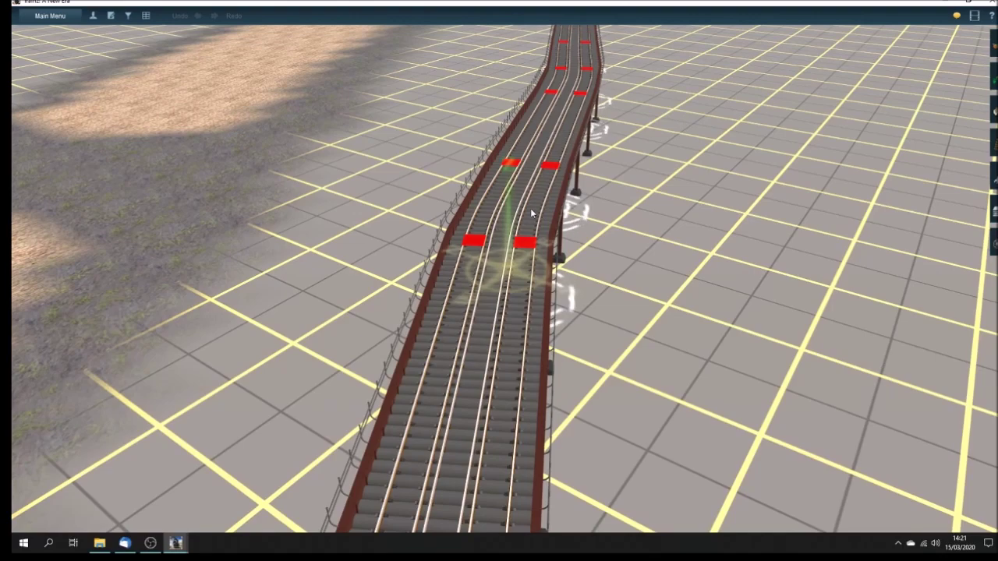
pyautogui.moveTo(533, 213); pyautogui.dragTo(486, 269, button='right')
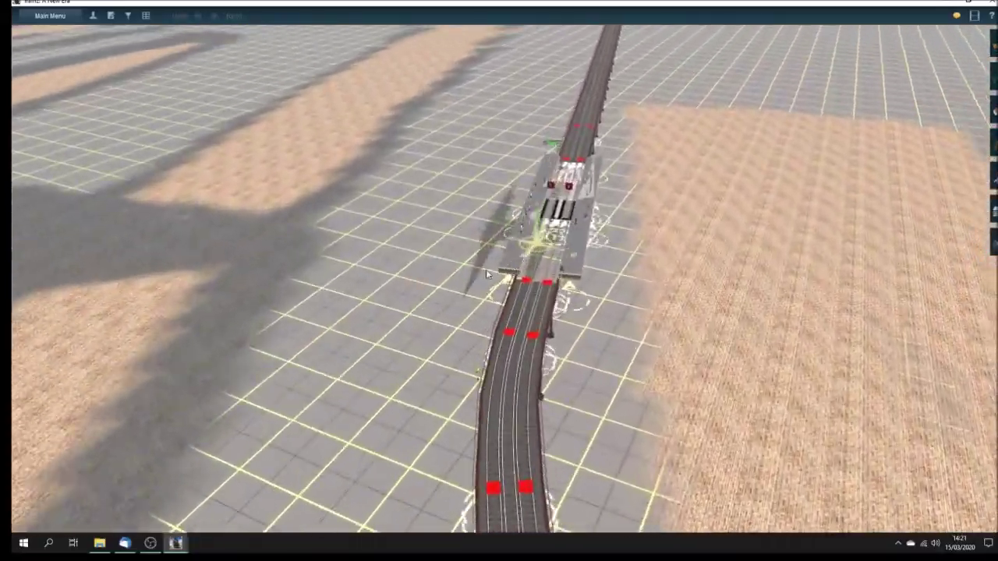
pyautogui.scroll(-5, 485, 269)
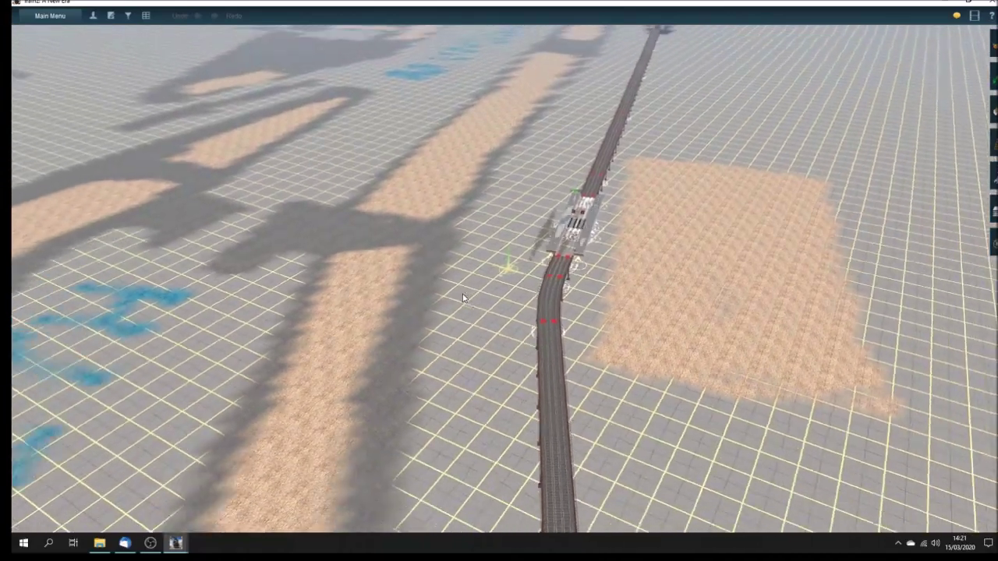
pyautogui.scroll(-8, 462, 294)
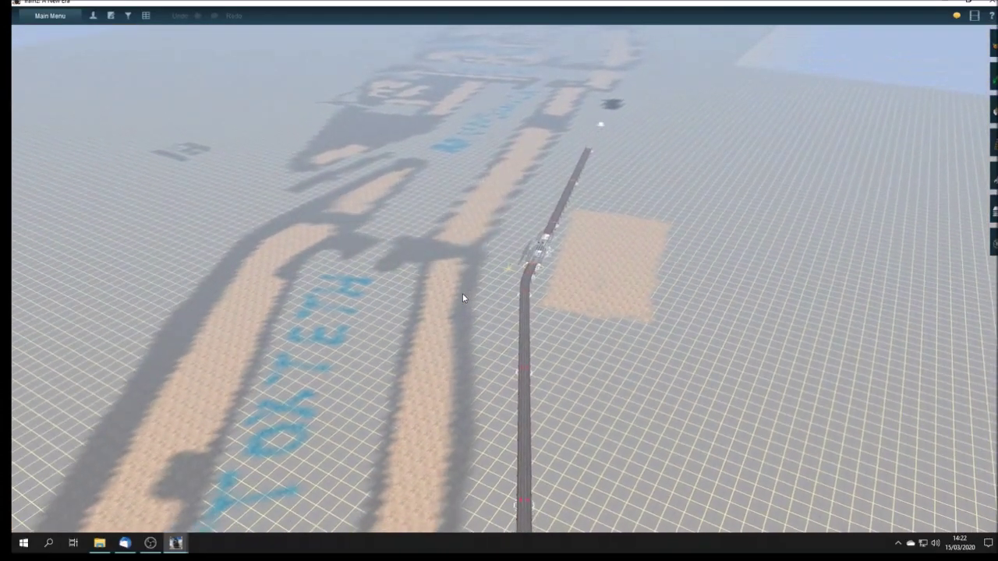
pyautogui.scroll(3, 463, 297)
# Turn toward the next station and zoom in on Signal 266 at its platforms.
pyautogui.moveTo(472, 286); pyautogui.dragTo(502, 224, button='middle')
pyautogui.scroll(5, 502, 223)
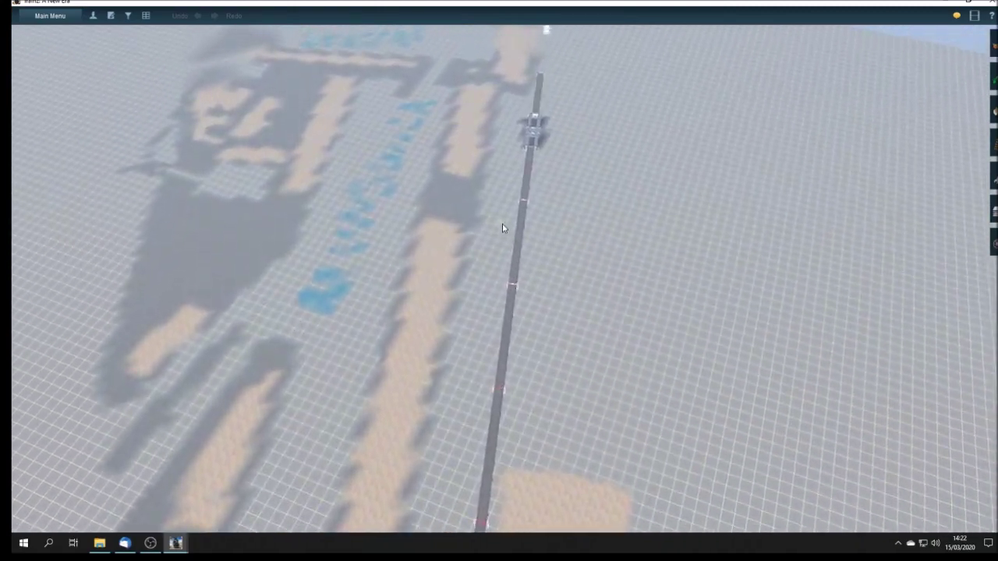
pyautogui.scroll(2, 445, 297)
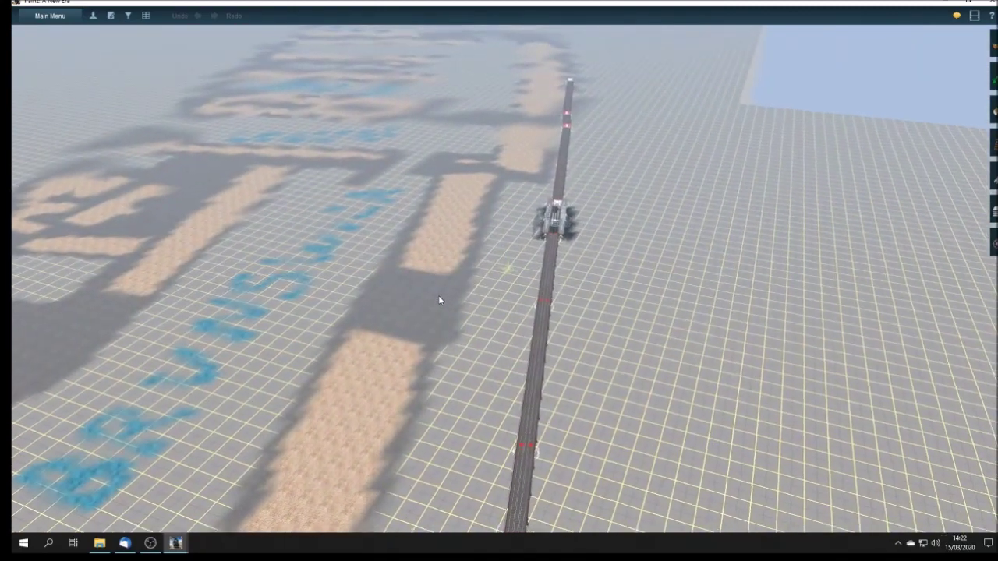
pyautogui.scroll(3, 438, 300)
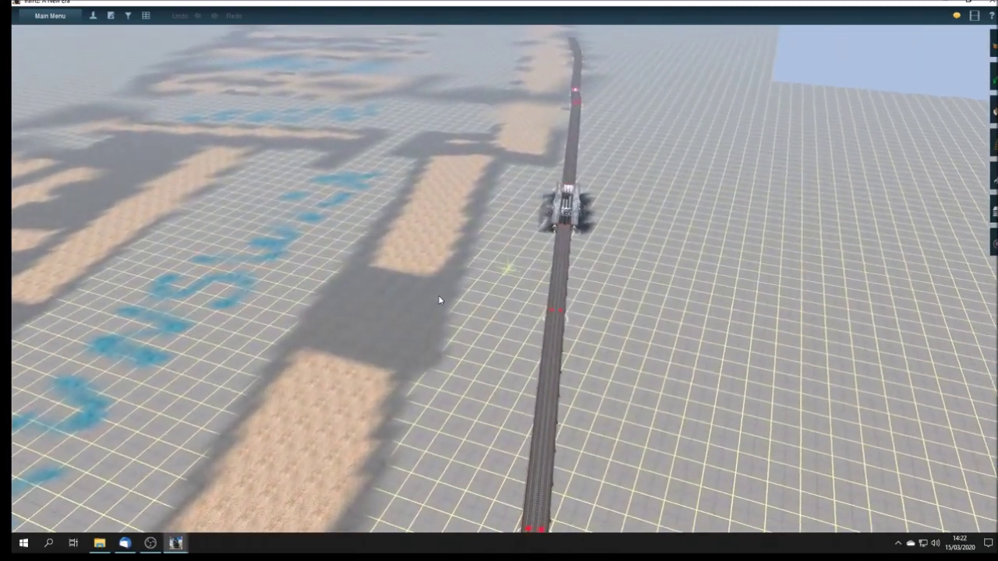
pyautogui.scroll(3, 521, 244)
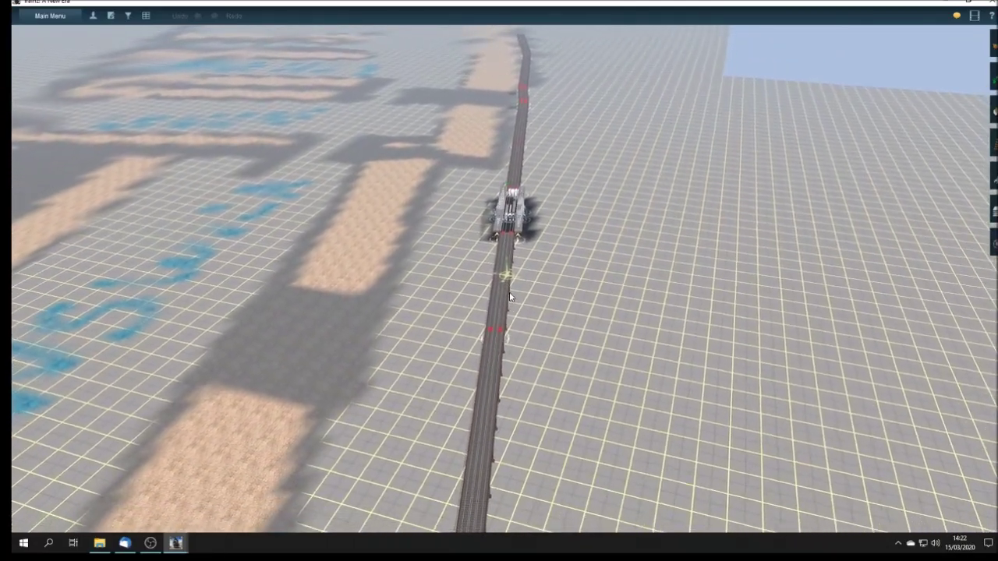
pyautogui.scroll(3, 509, 289)
pyautogui.scroll(3, 509, 289)
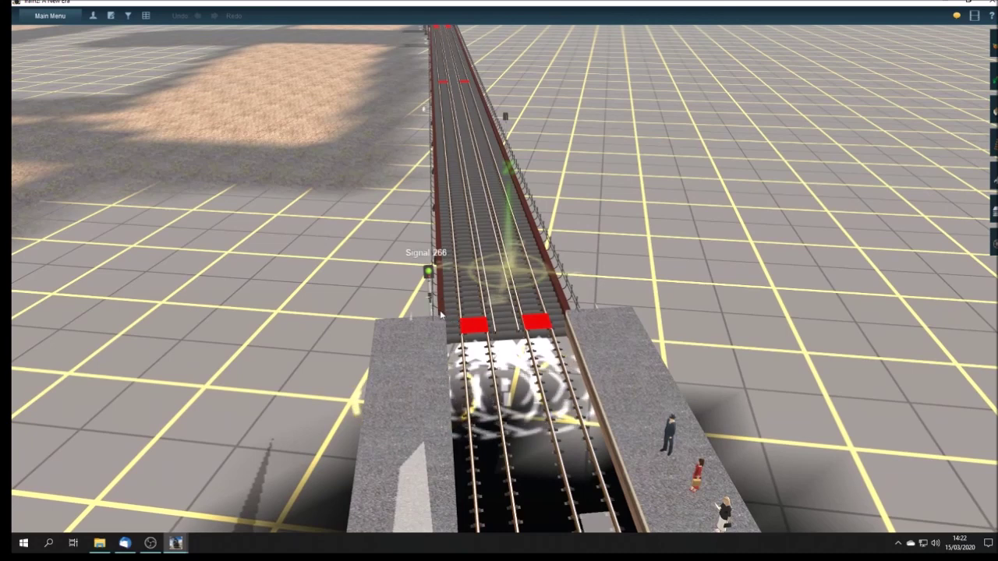
pyautogui.moveTo(471, 330); pyautogui.dragTo(540, 263)
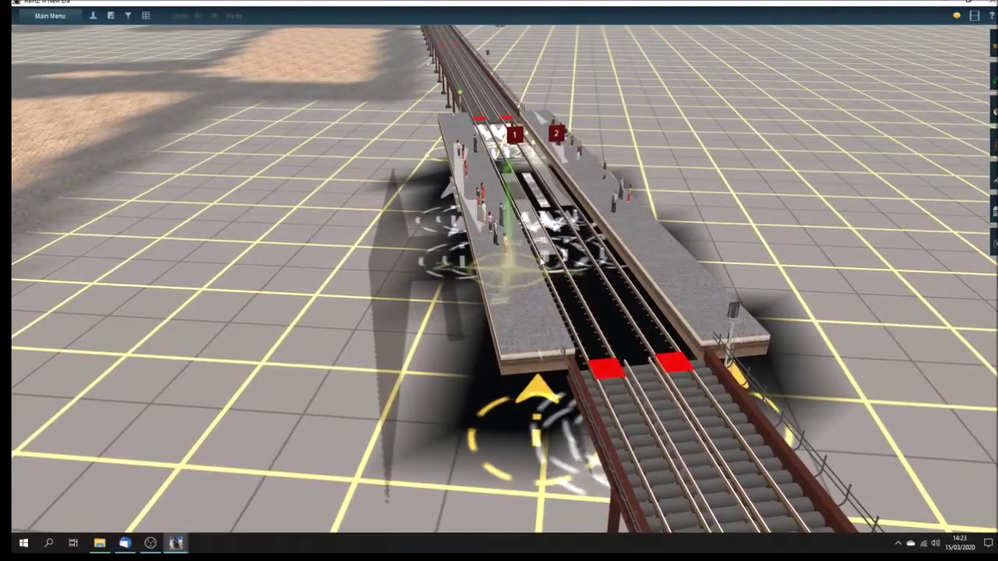
# Orbit around the two-platform station for a side view.
pyautogui.press('e')
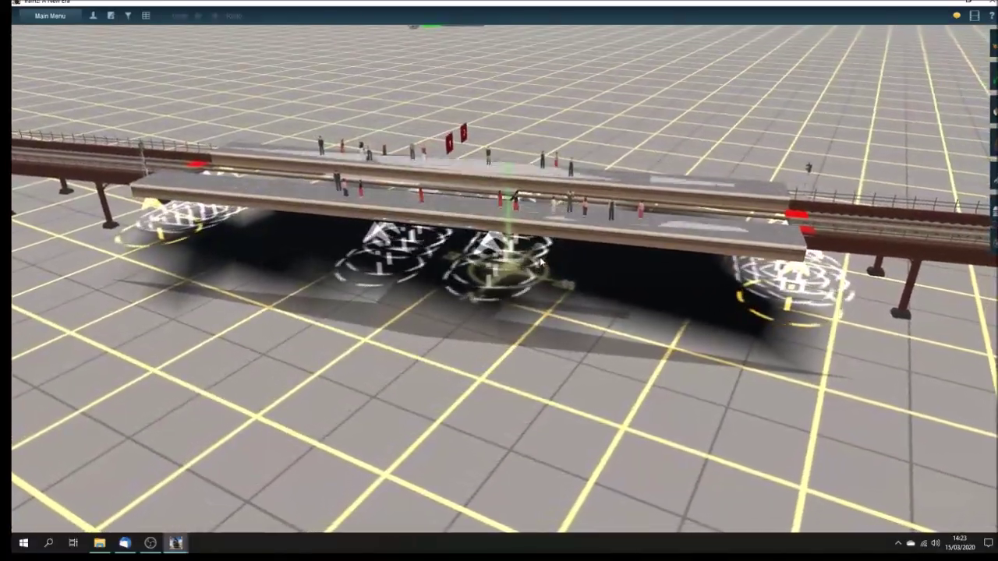
pyautogui.press('e')
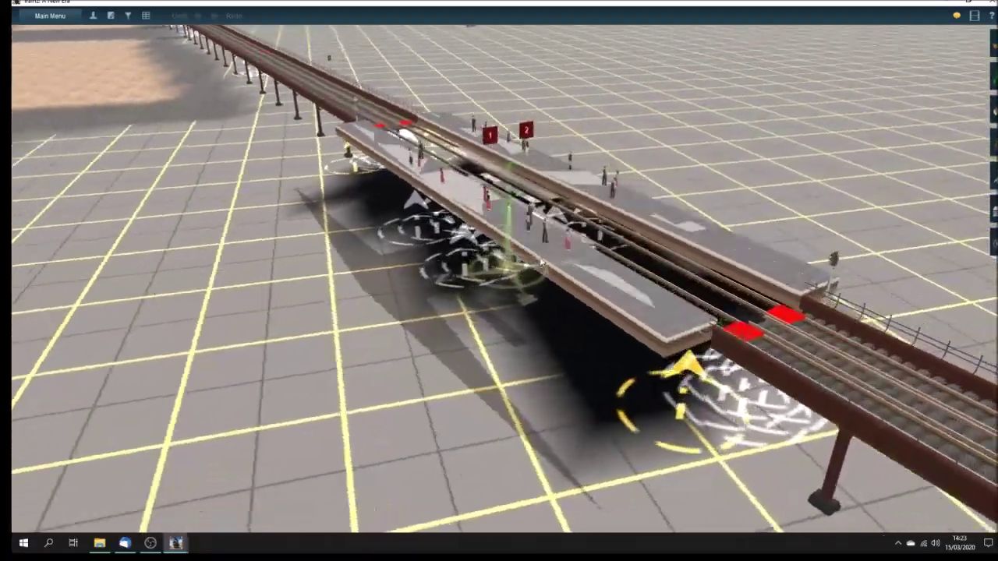
pyautogui.press('e')
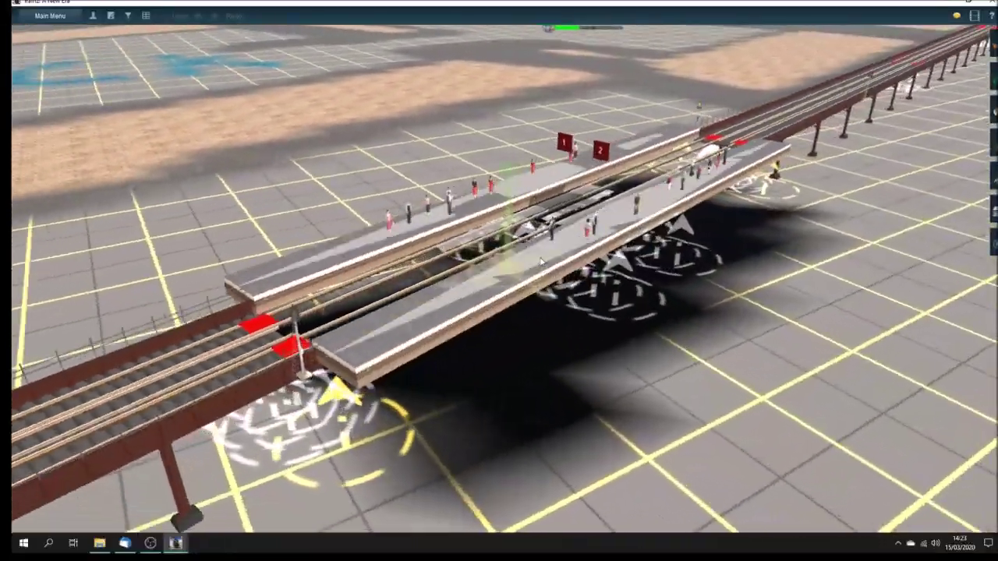
pyautogui.press('e')
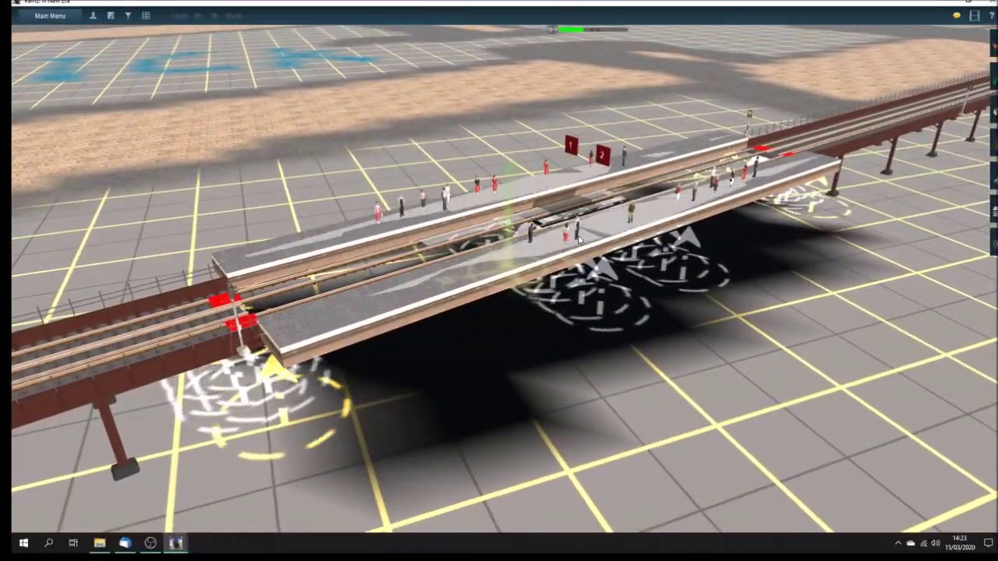
# Fly down the viaduct beyond the station and open the object list with SF LOR track 5ft.
pyautogui.press('w')
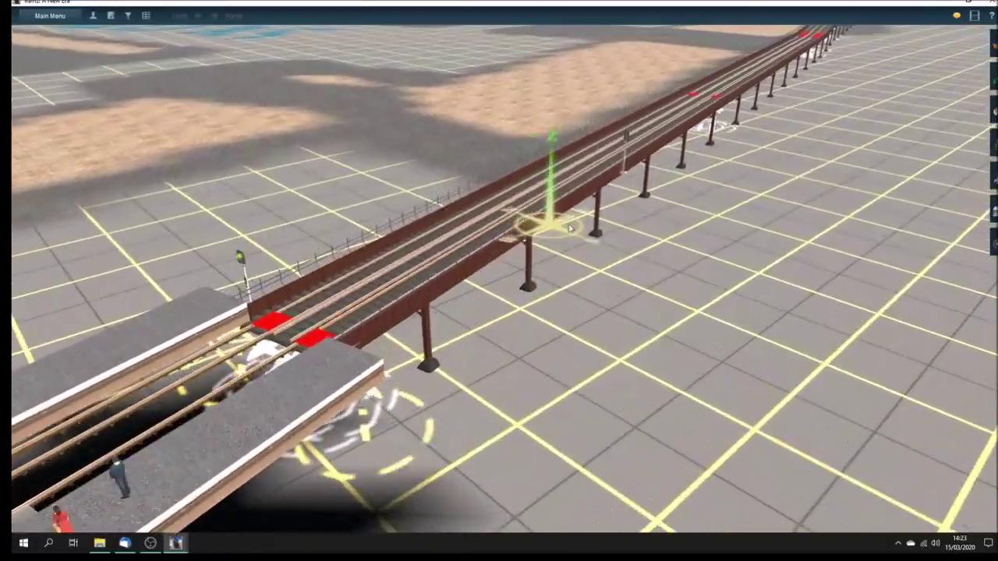
pyautogui.press('w')
pyautogui.press('e')
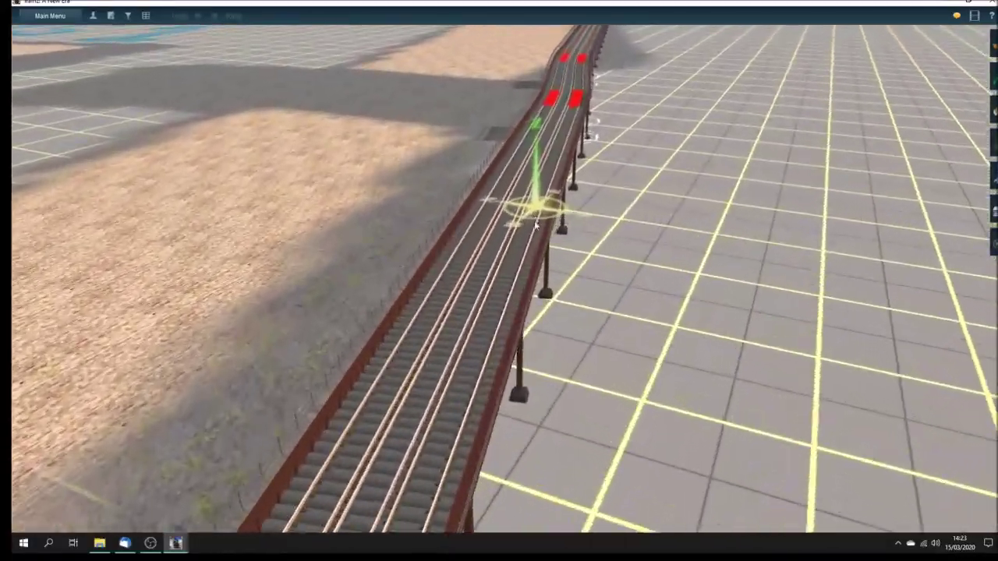
pyautogui.press('w')
pyautogui.press('e')
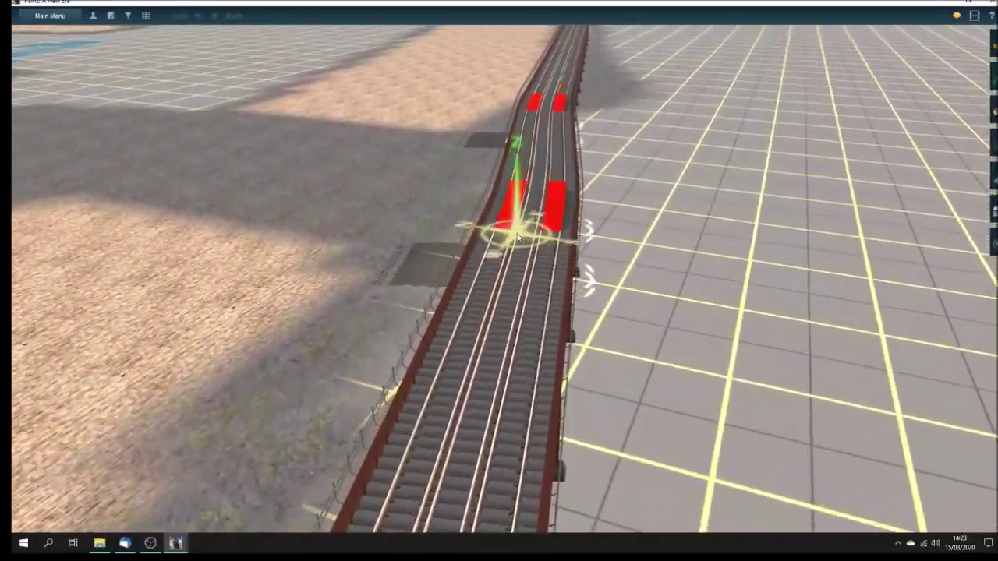
pyautogui.press('w')
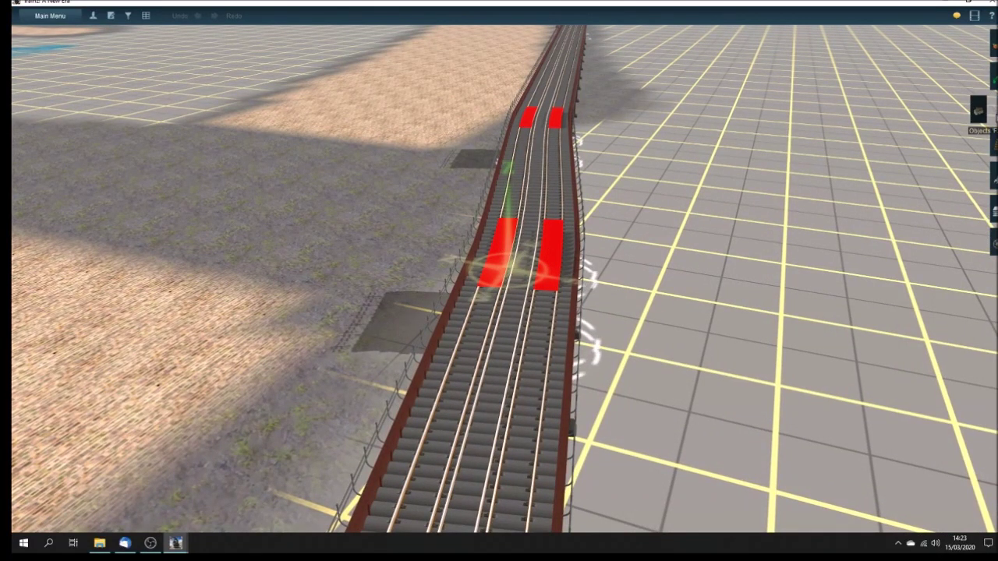
pyautogui.click(989, 117)
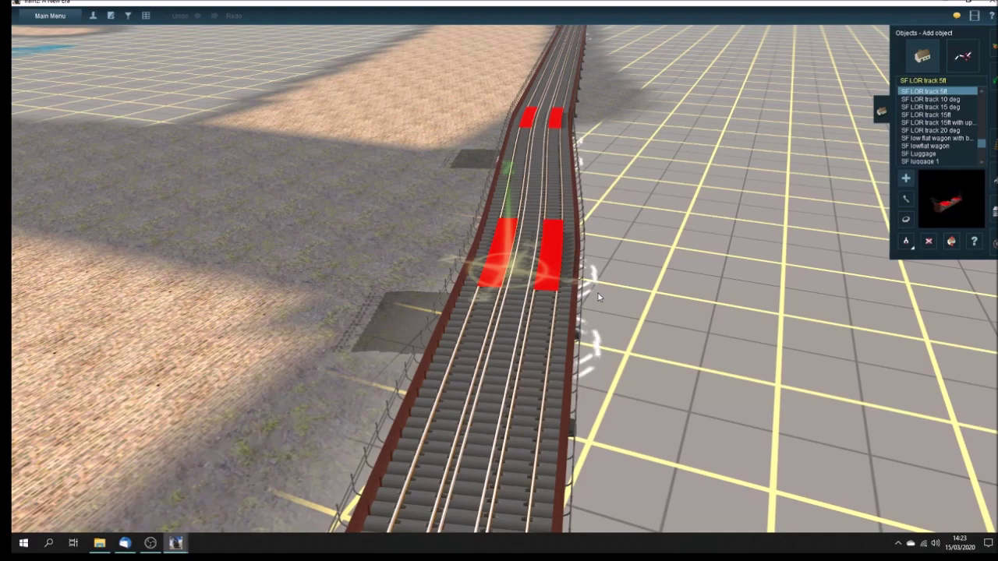
# Orbit the camera to see the elevated LOR track and its pillars side-on.
pyautogui.moveTo(598, 297); pyautogui.dragTo(493, 303, button='right')
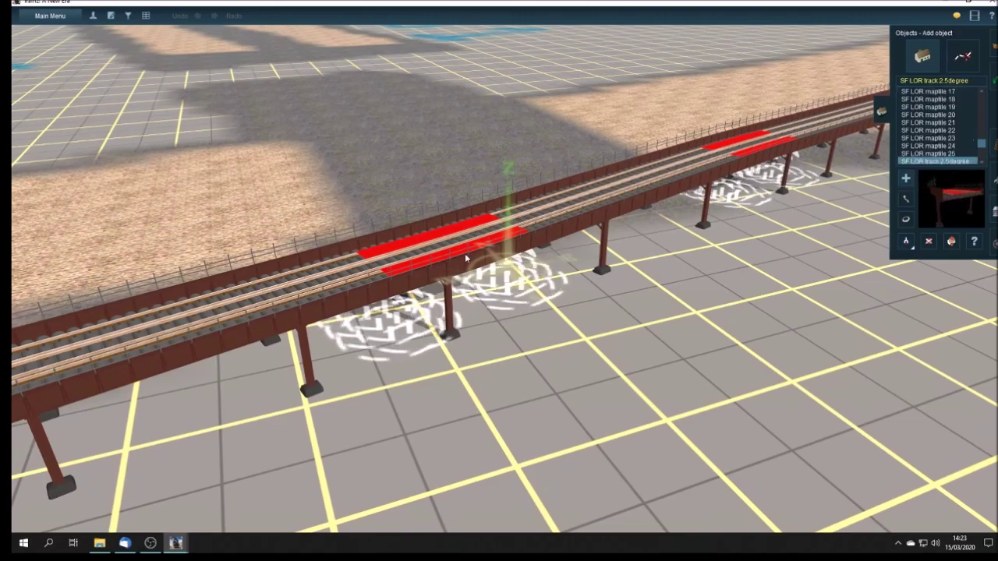
pyautogui.moveTo(466, 258); pyautogui.dragTo(836, 286, button='right')
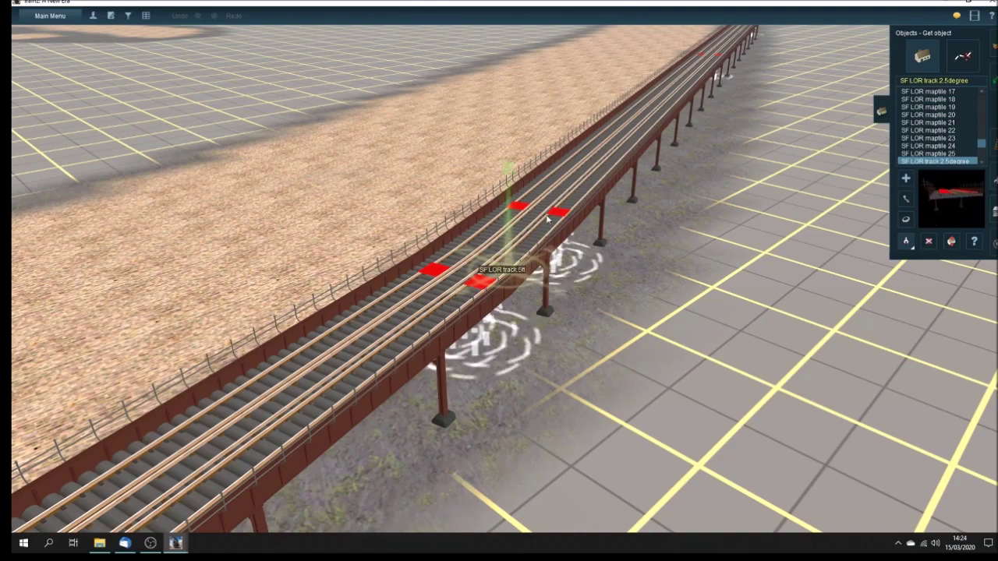
# Fly along the elevated track through the station with platforms 1 and 2.
pyautogui.press('Up')
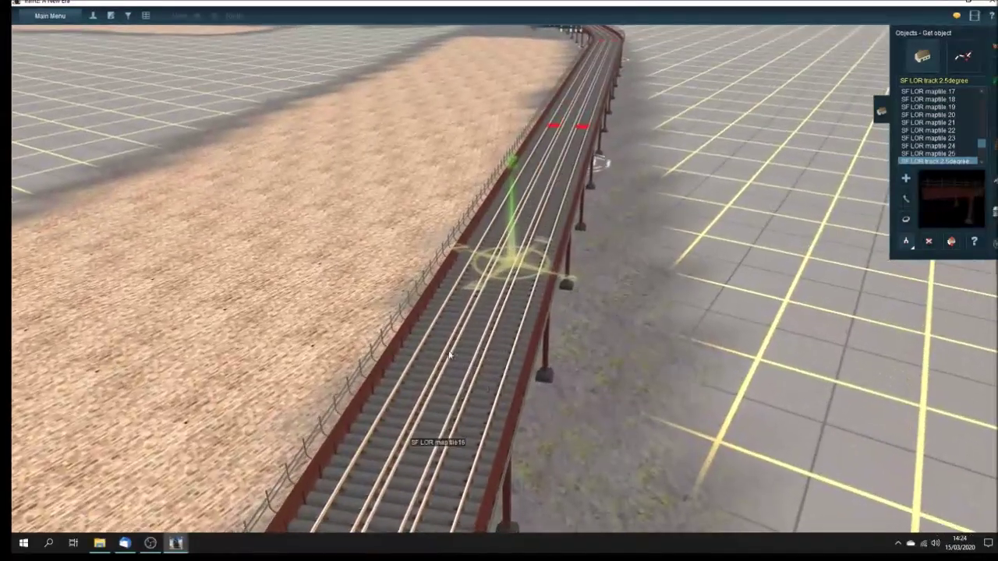
pyautogui.press('Up')
pyautogui.press('Up')
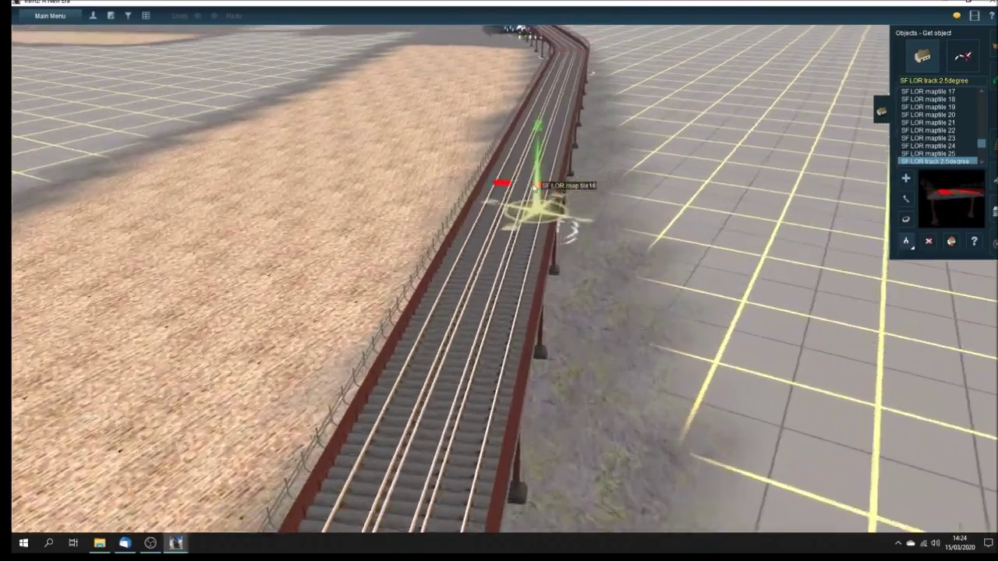
pyautogui.press('Up')
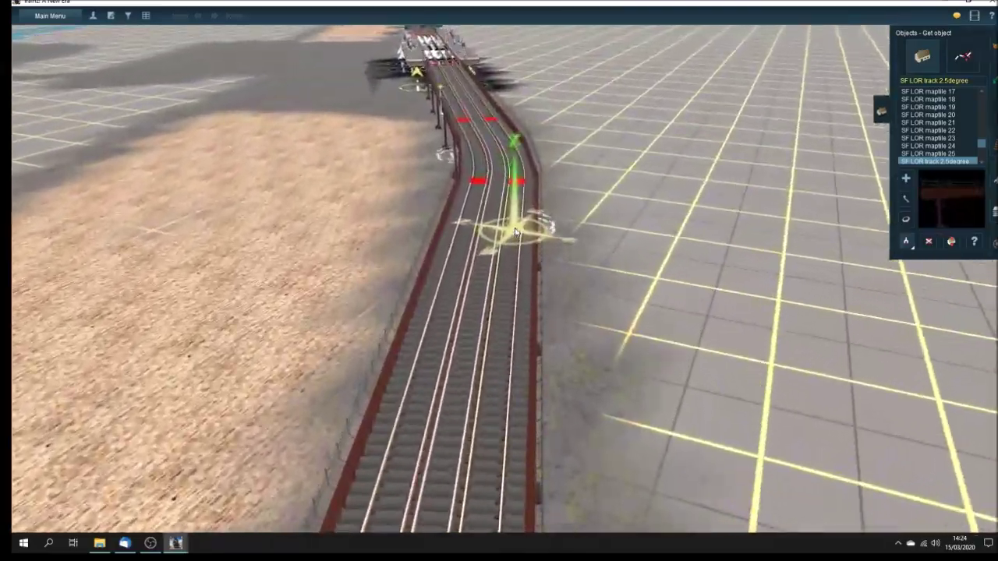
pyautogui.press('Up')
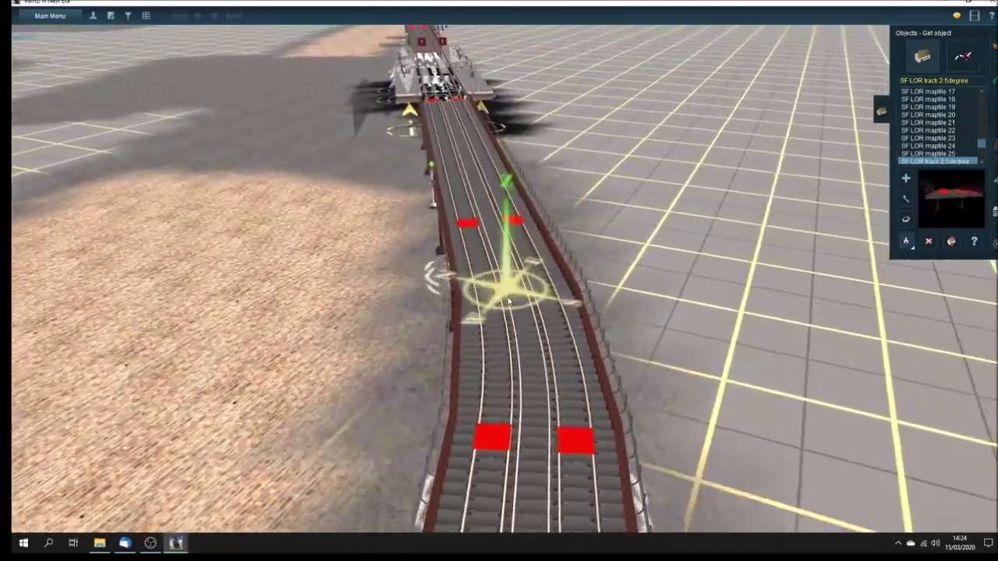
pyautogui.press('Up')
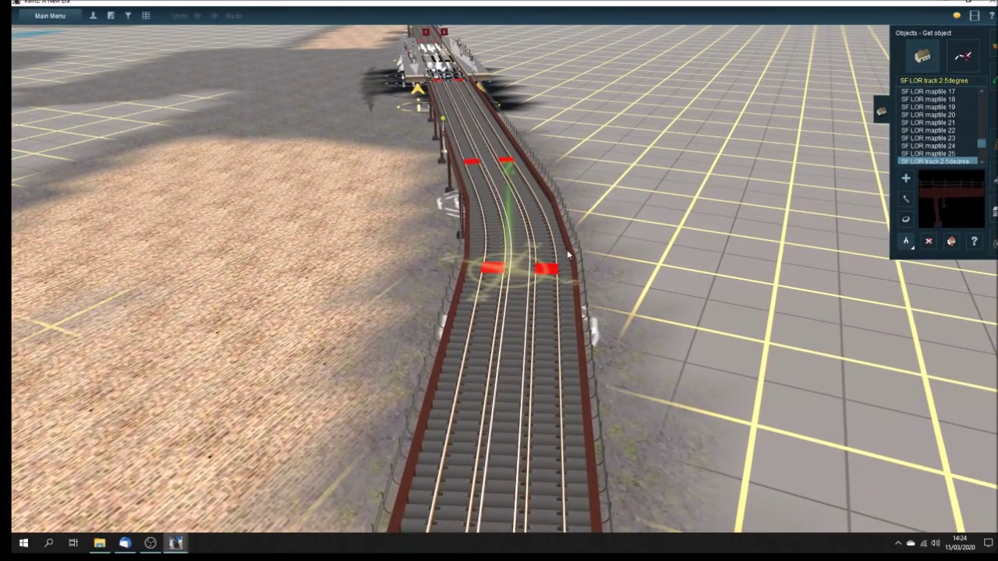
pyautogui.press('Up')
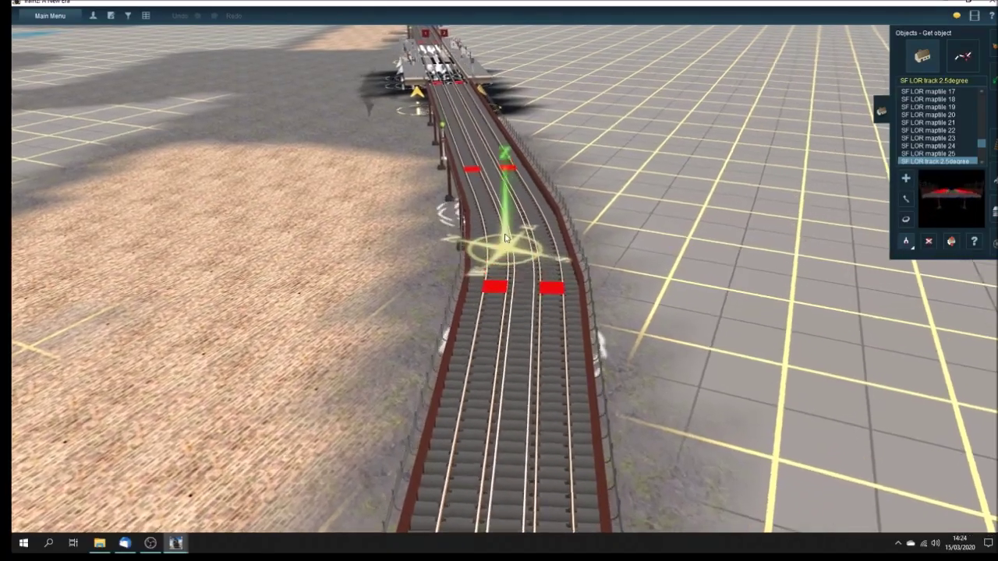
pyautogui.press('Up')
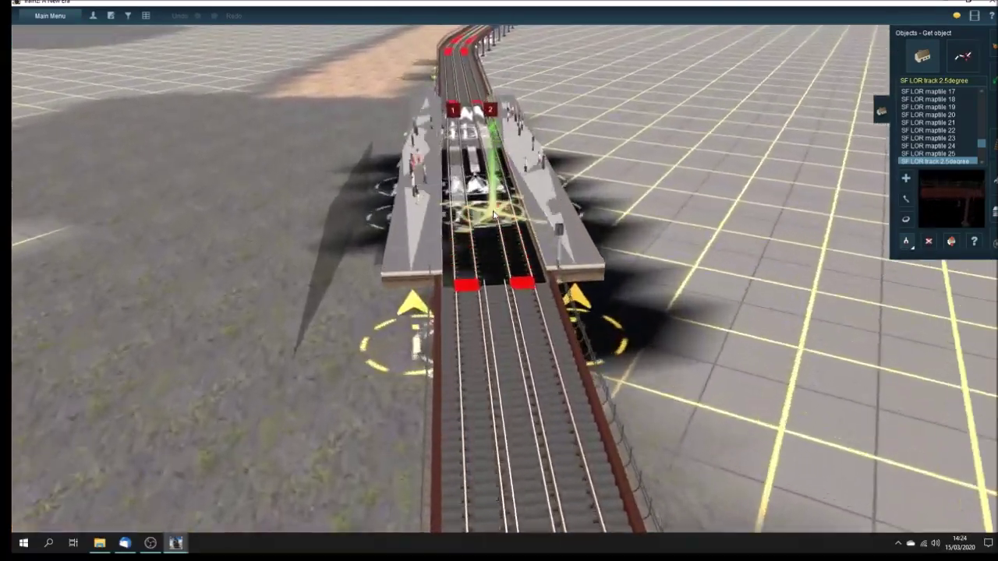
pyautogui.press('Up')
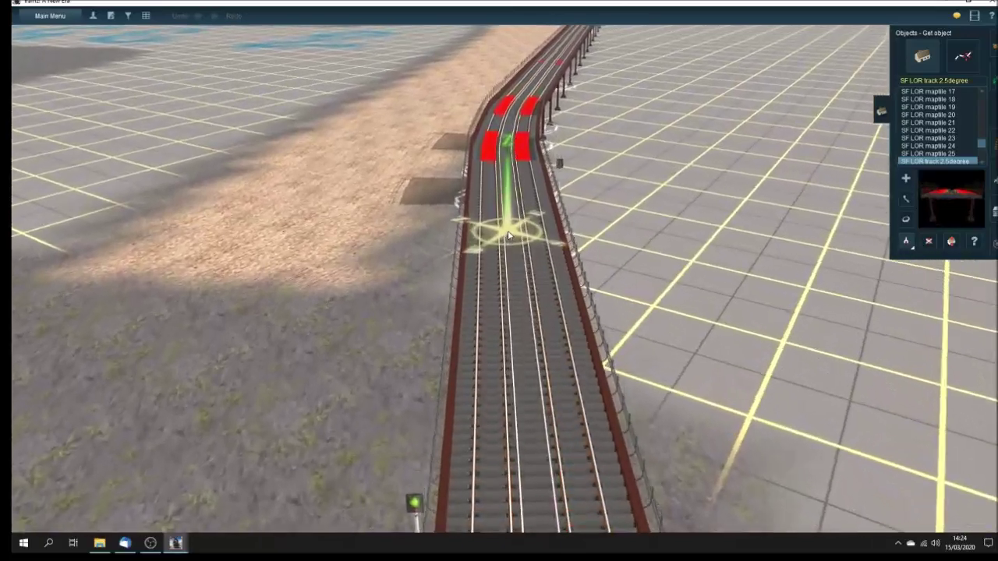
# Turn side-on to the curved viaduct, select the SF LOR map tile16 marker, and orbit onward.
pyautogui.press('Up')
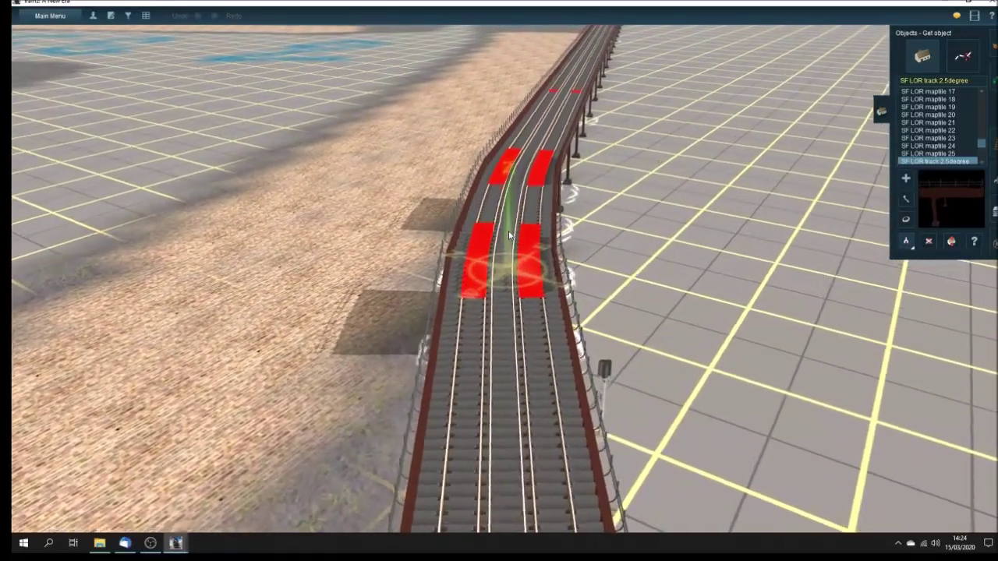
pyautogui.press('Left')
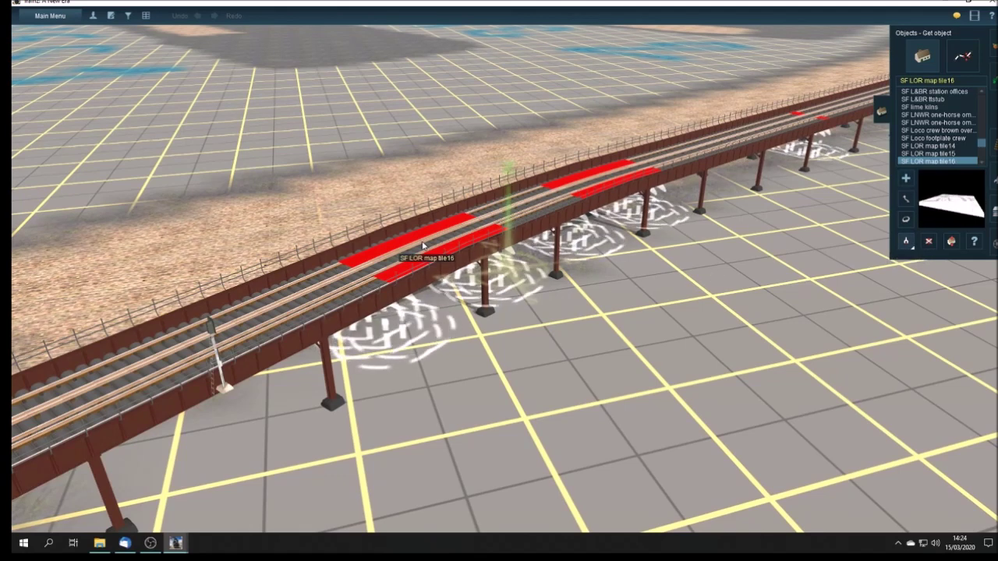
pyautogui.press('Left')
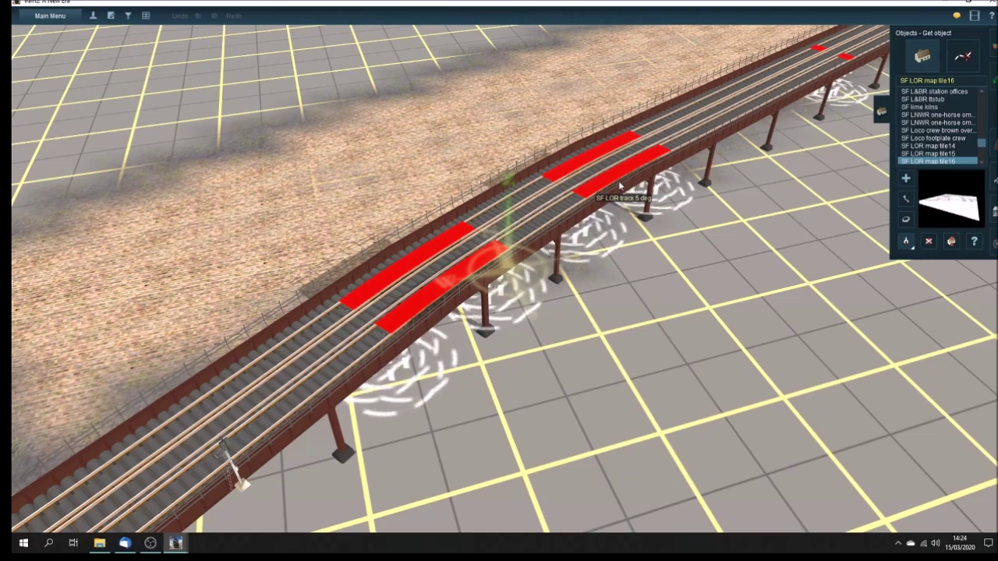
pyautogui.click(458, 272)
pyautogui.press('Up')
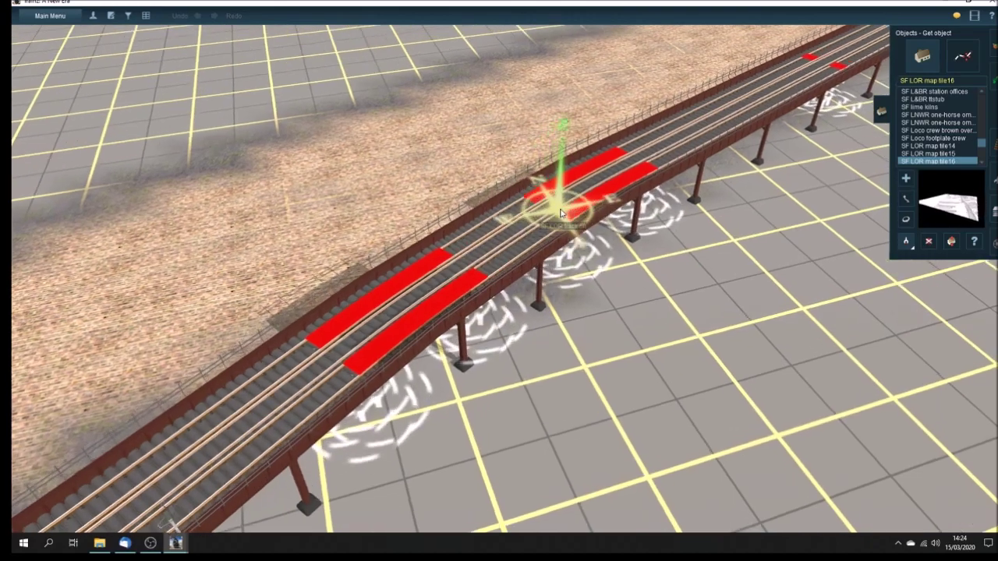
pyautogui.press('Up')
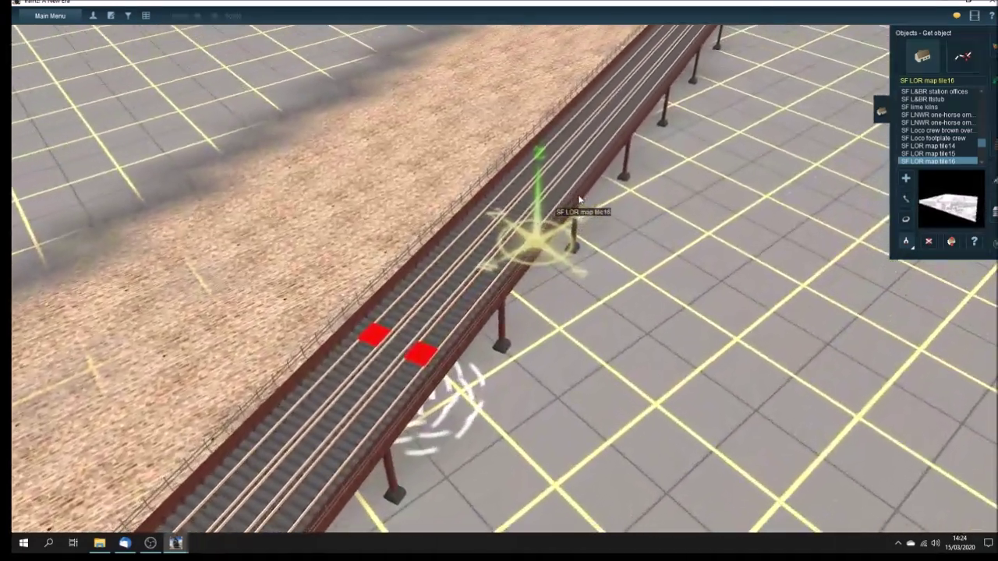
pyautogui.scroll(-2, 579, 200)
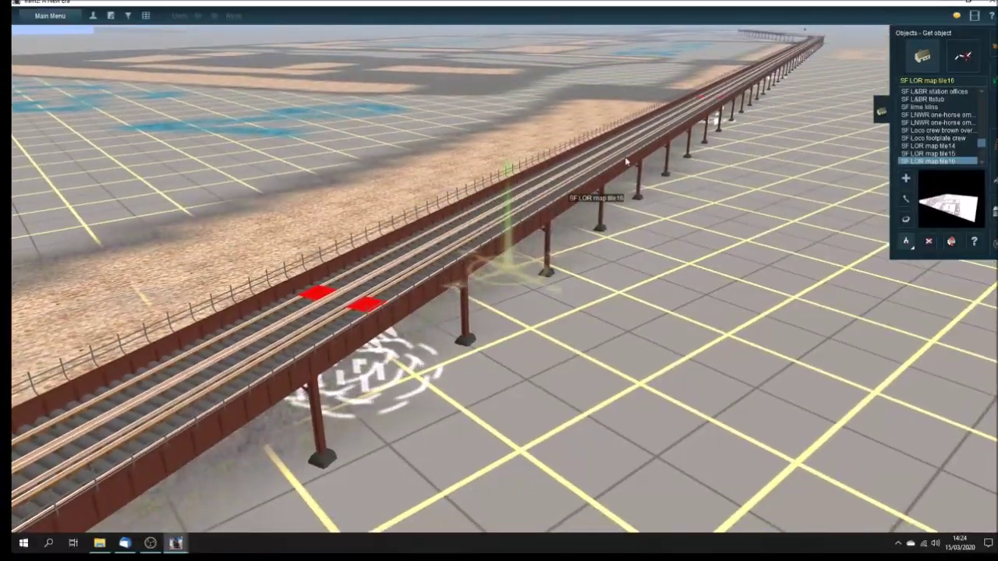
pyautogui.moveTo(626, 162); pyautogui.dragTo(515, 181, button='right')
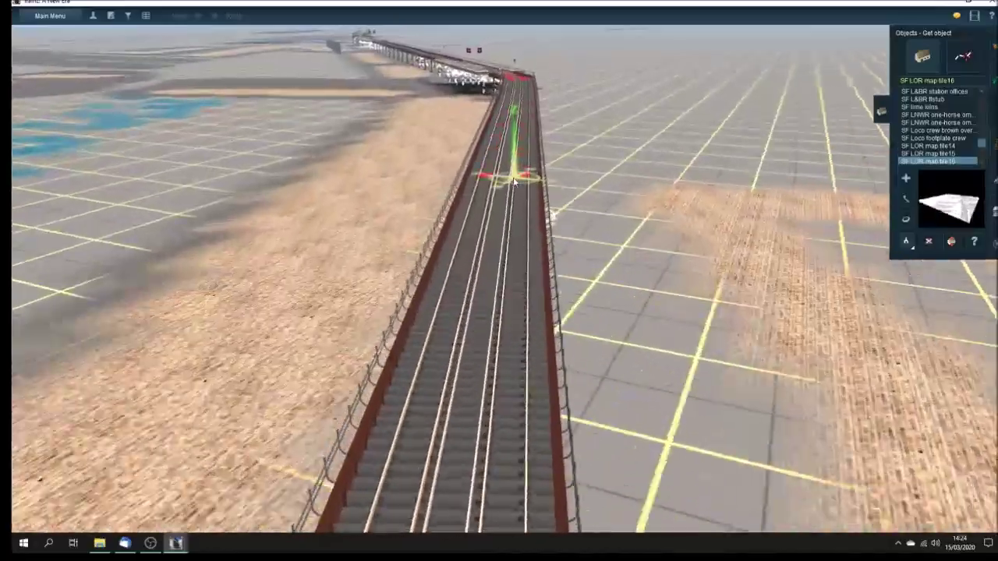
# Advance to the AJS Station 1x50s, then pull back to show the line by the domed building.
pyautogui.press('Up')
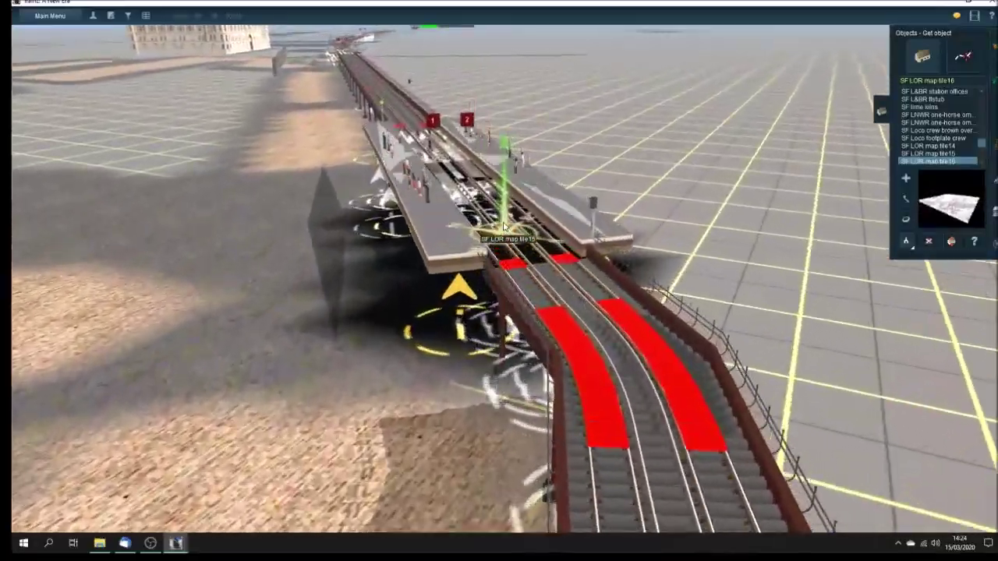
pyautogui.press('Up')
pyautogui.press('Left')
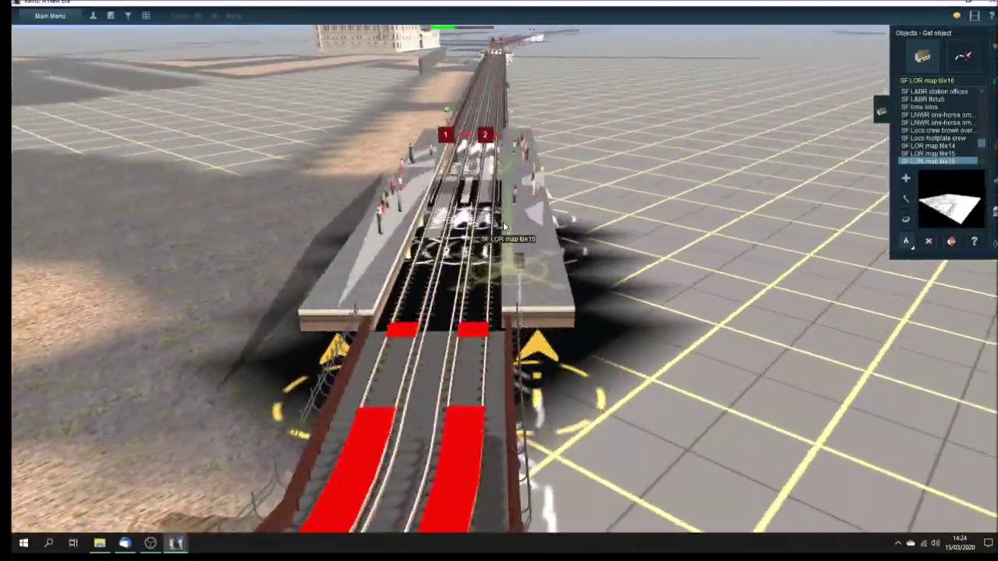
pyautogui.scroll(-10, 503, 227)
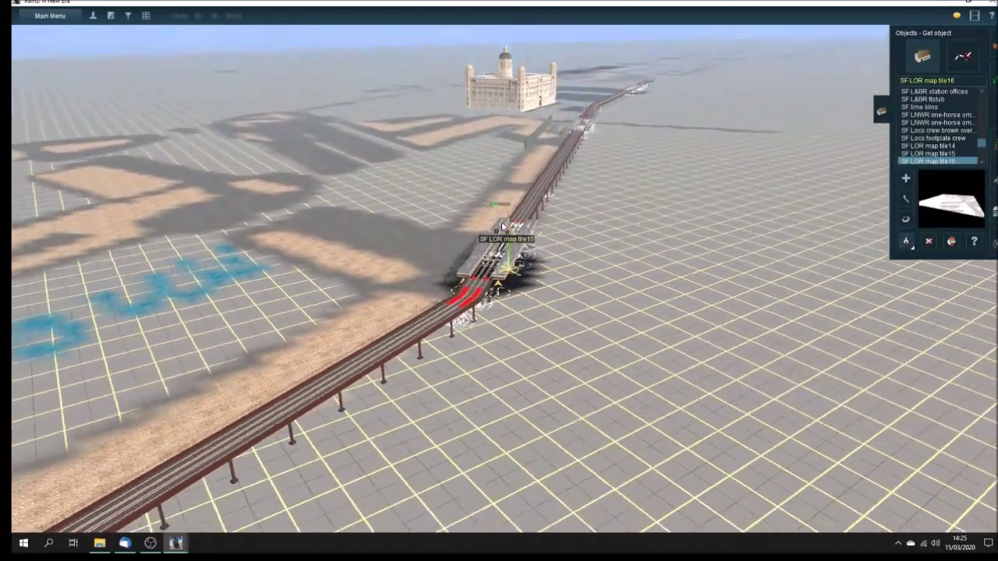
pyautogui.moveTo(502, 226); pyautogui.dragTo(512, 296, button='right')
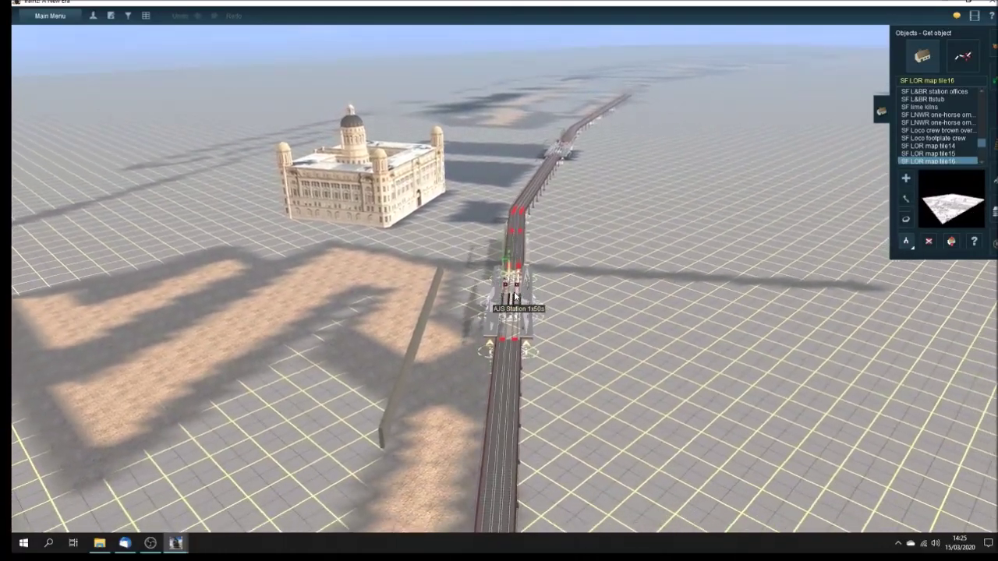
# Travel along the bridge past the domed building and next station onto the girder section.
pyautogui.scroll(3, 515, 297)
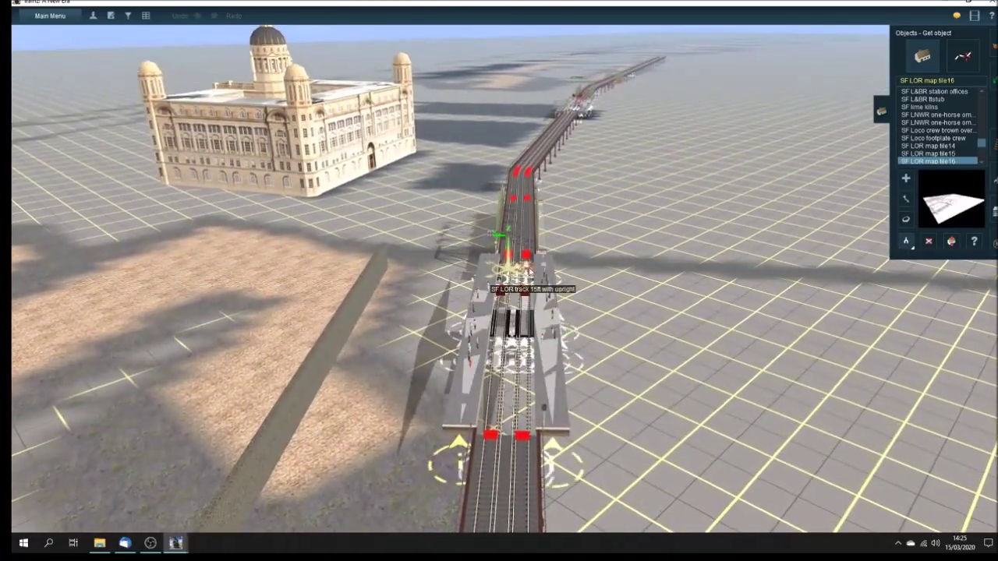
pyautogui.press('Up')
pyautogui.press('Up')
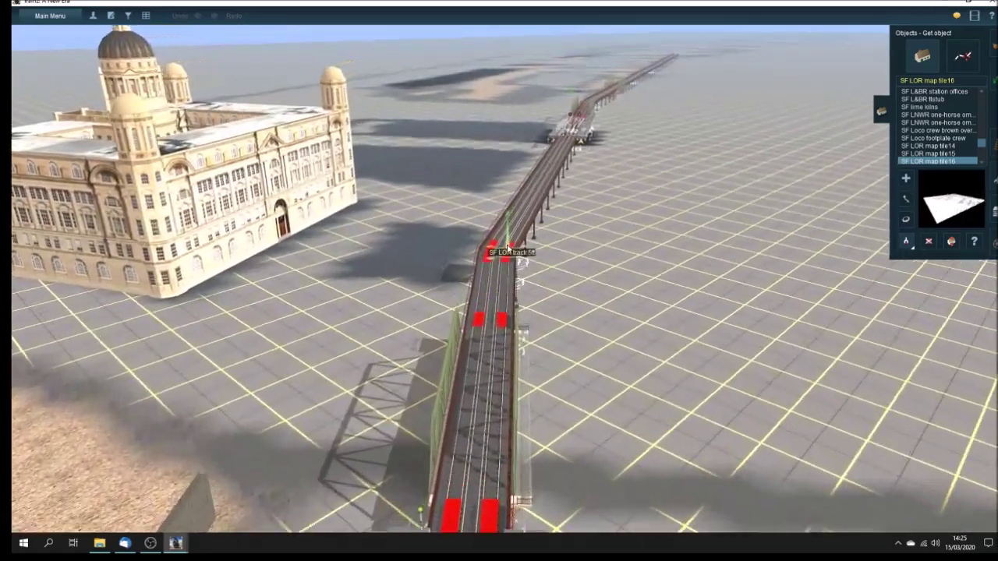
pyautogui.press('Up')
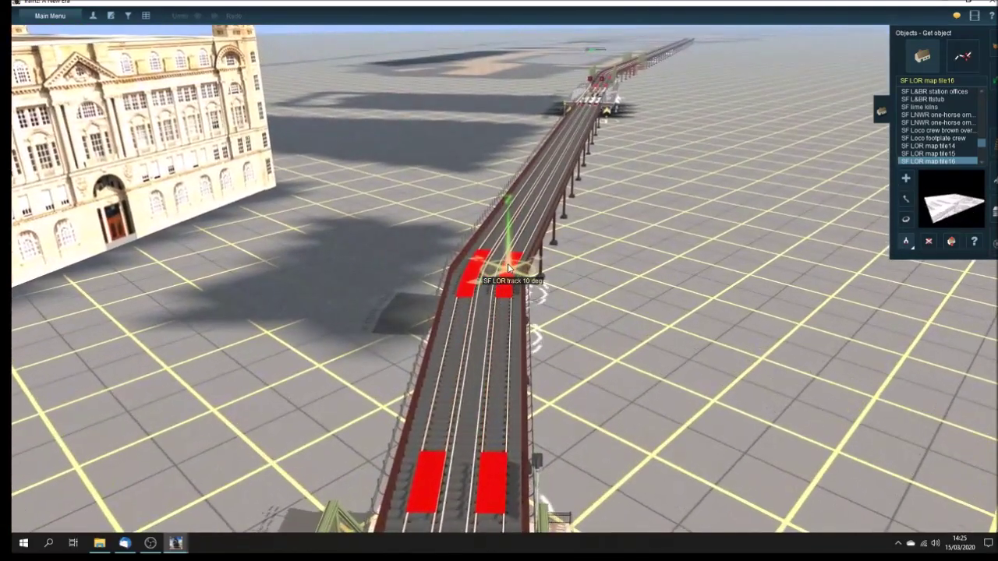
pyautogui.press('Up')
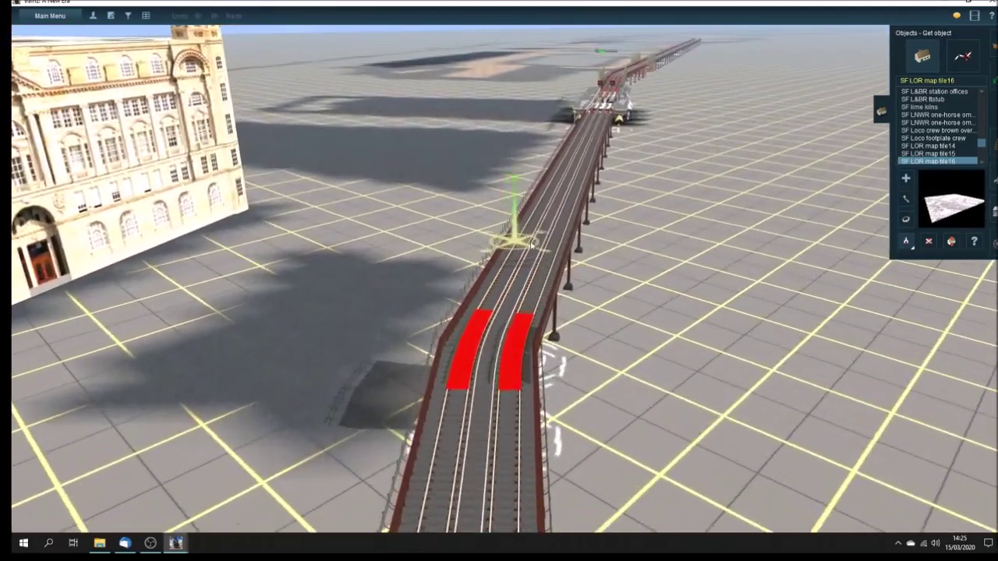
pyautogui.press('Up')
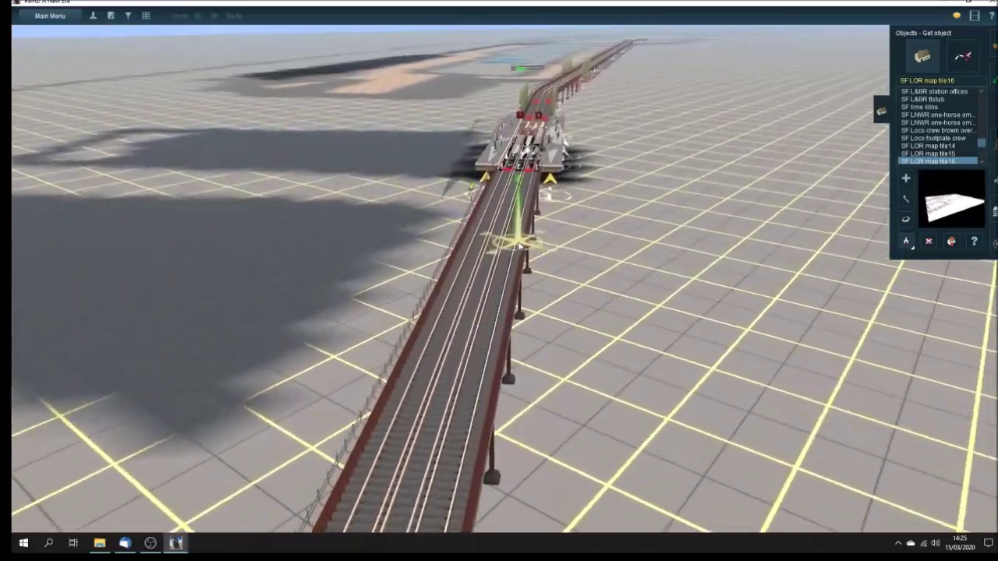
pyautogui.press('Up')
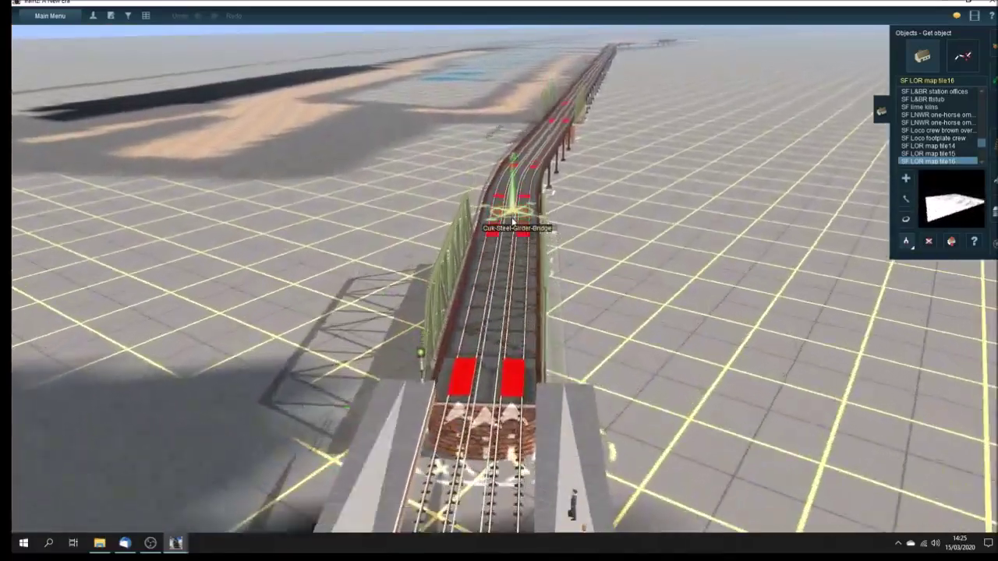
pyautogui.press('Up')
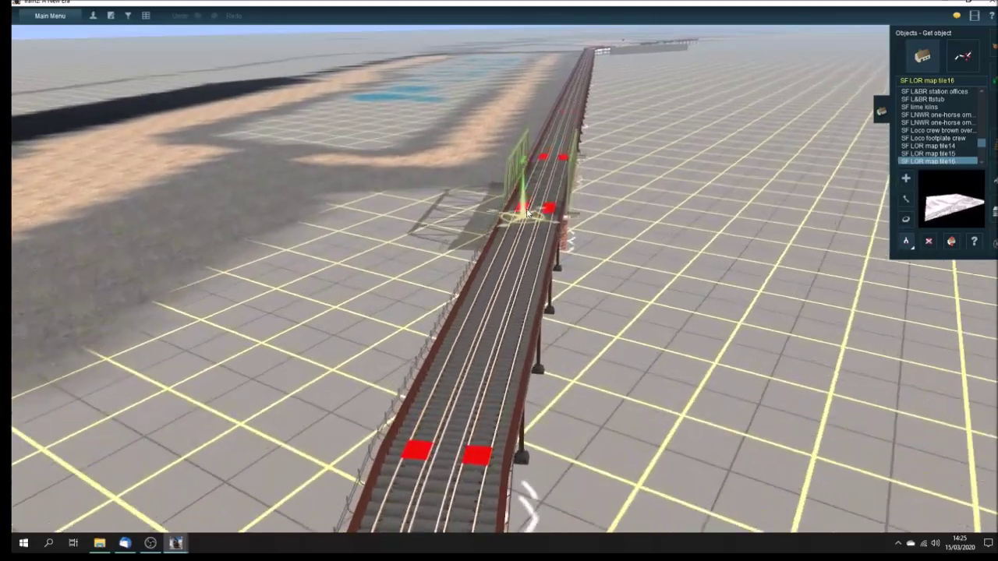
pyautogui.press('Up')
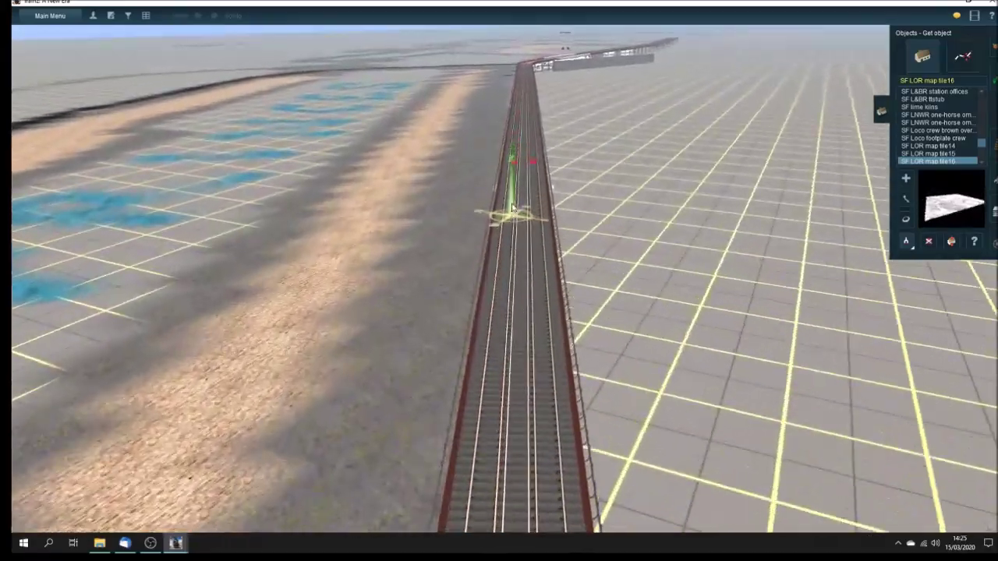
pyautogui.press('Up')
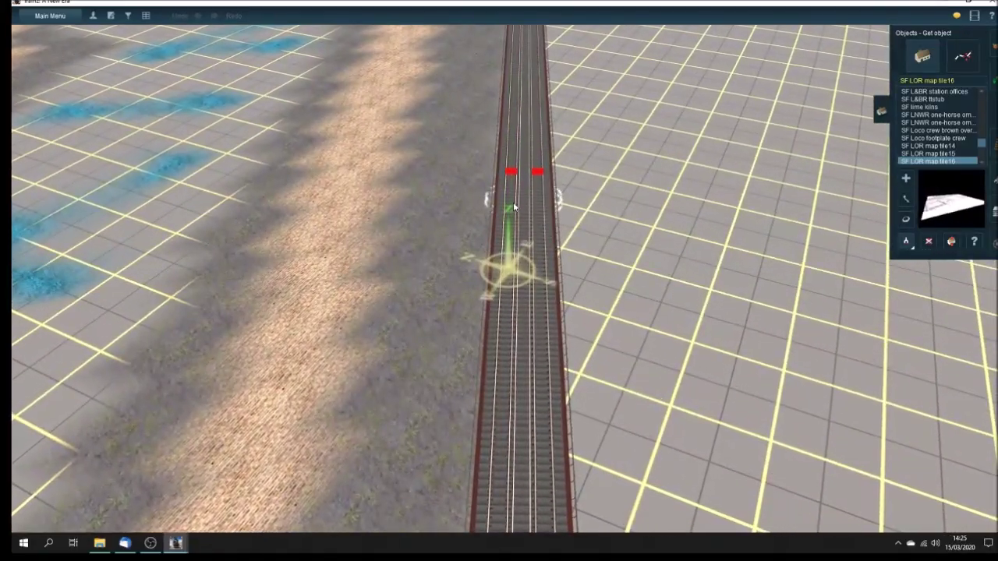
# Follow the track to the curve and overlay the historic dock map showing Princes Half Tide Dock.
pyautogui.scroll(-2, 511, 205)
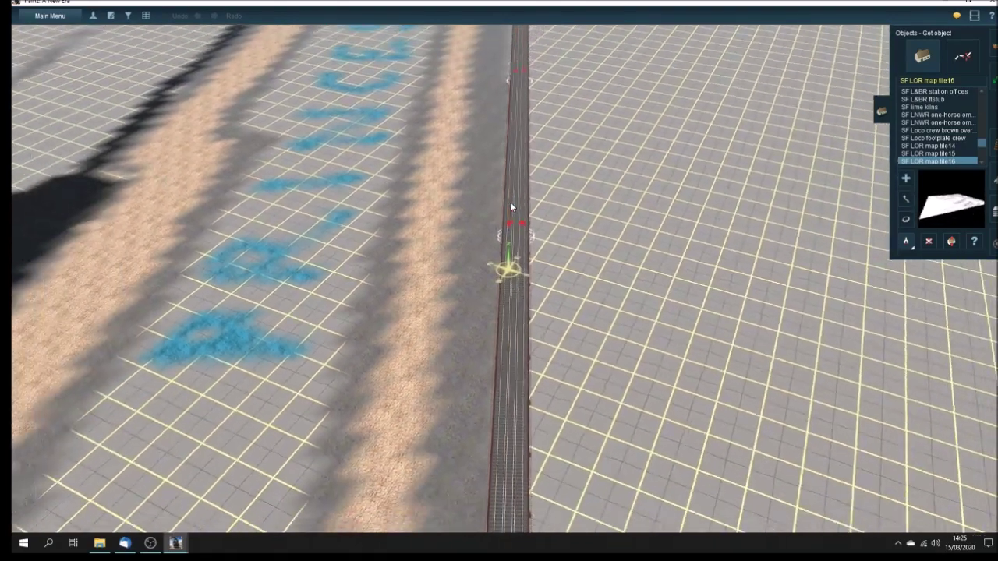
pyautogui.scroll(2, 510, 204)
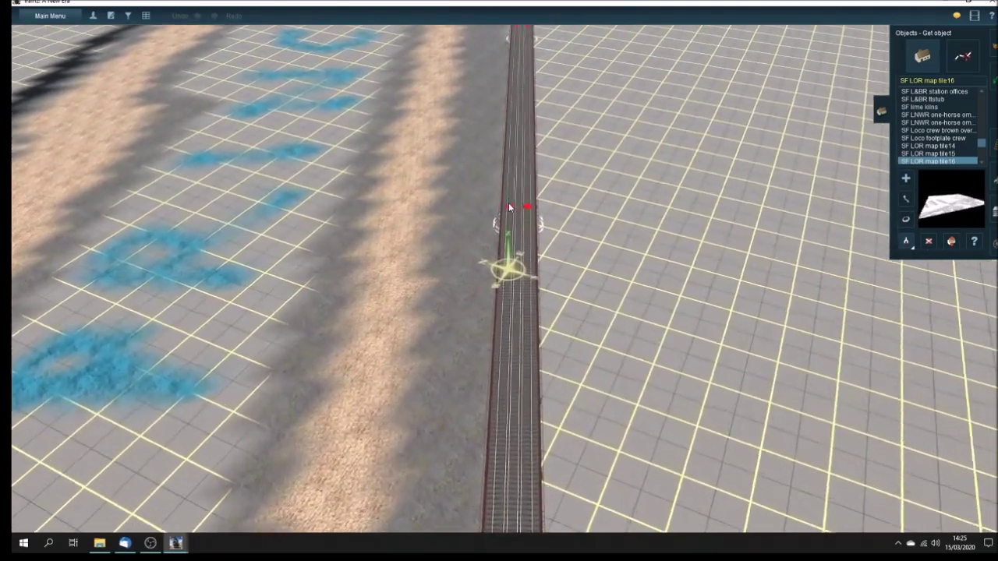
pyautogui.press('Down')
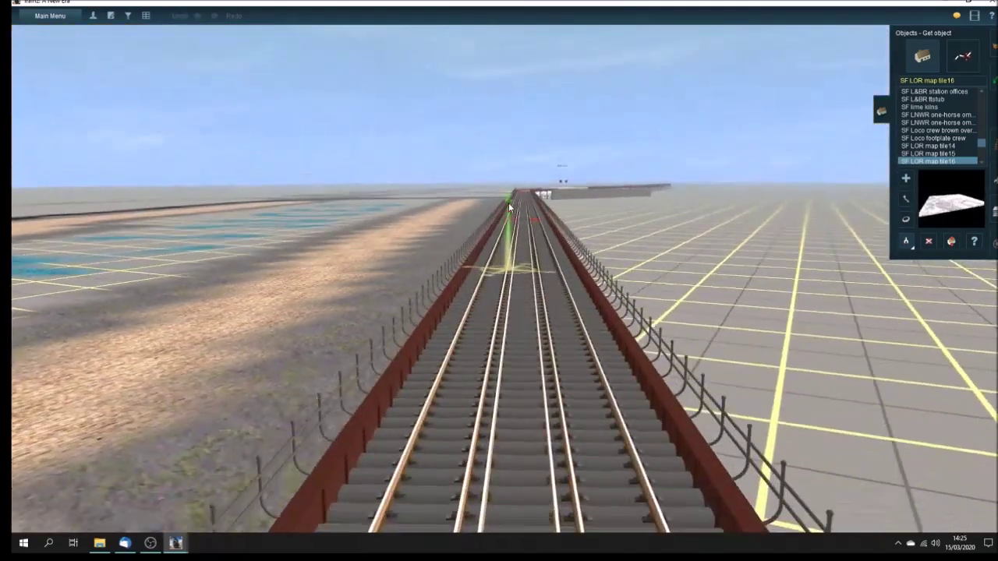
pyautogui.press('Down')
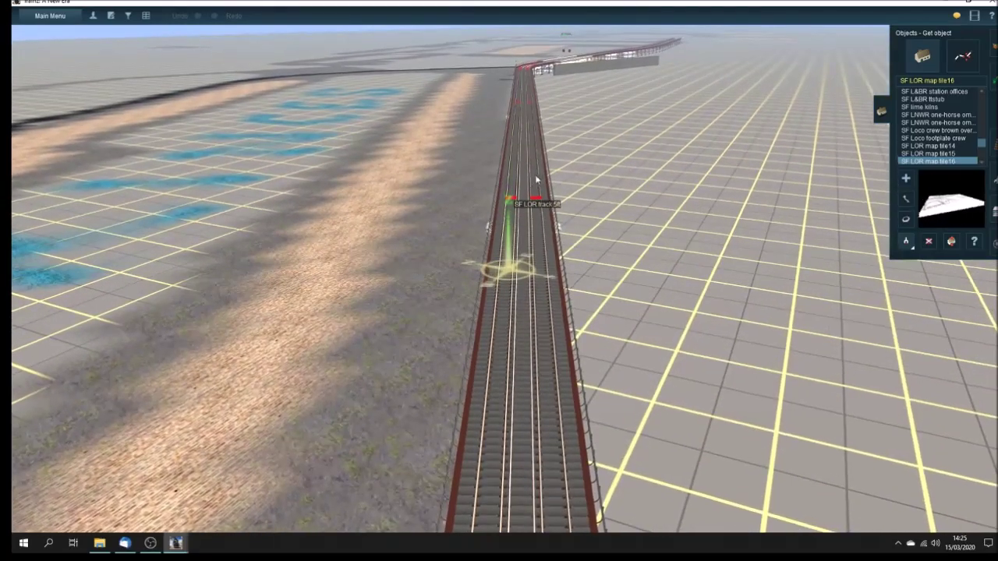
pyautogui.press('Up')
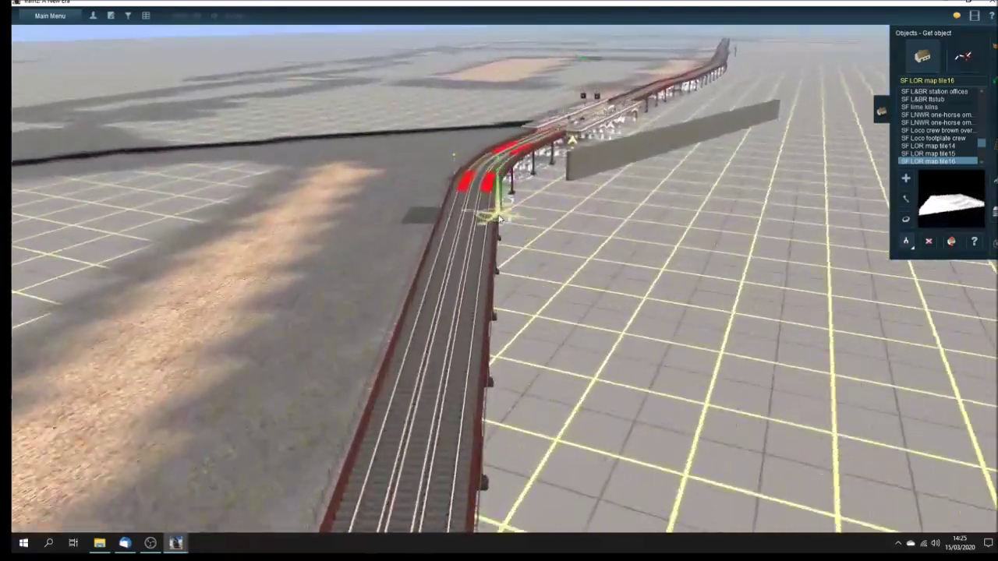
pyautogui.press('Up')
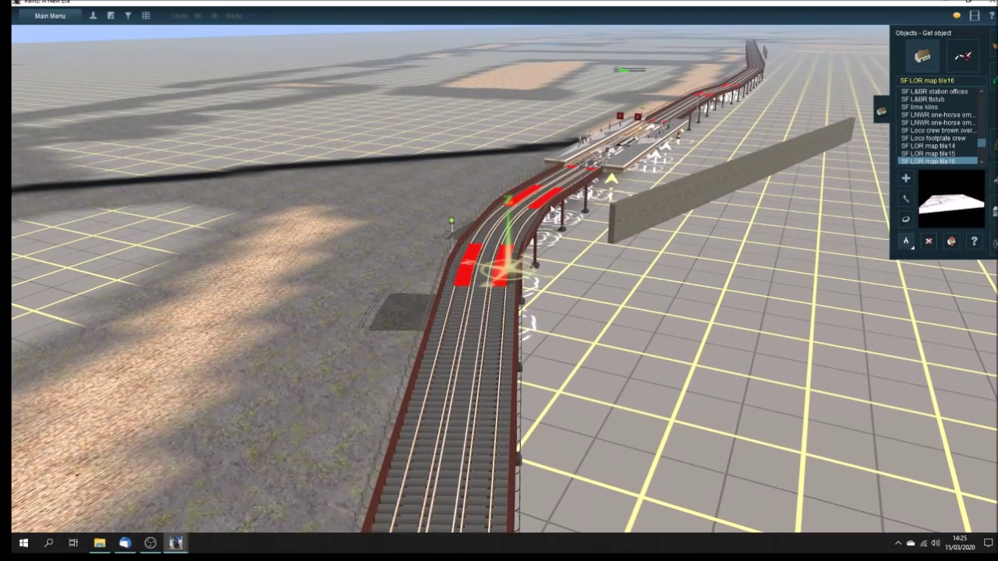
pyautogui.press('Up')
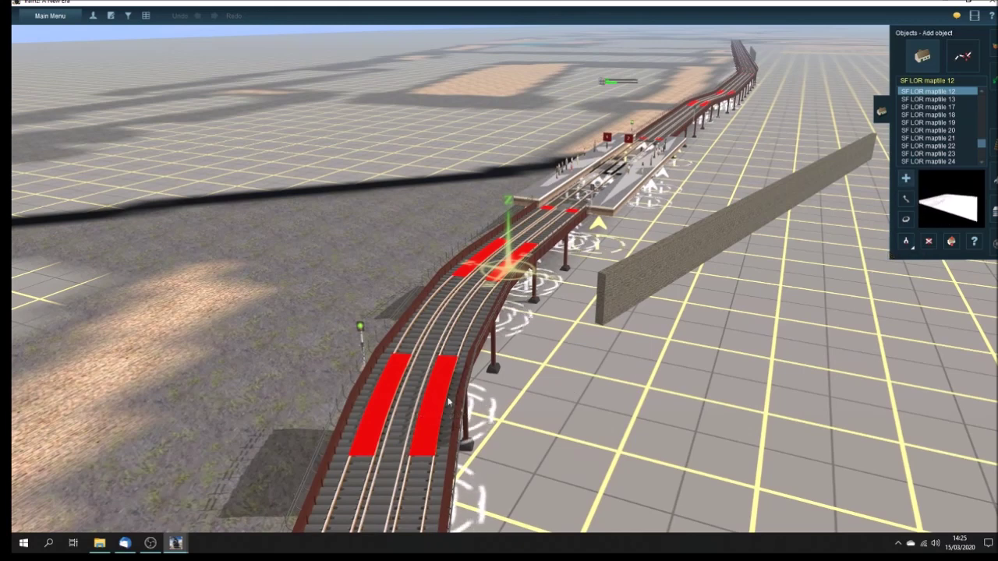
pyautogui.click(145, 17)
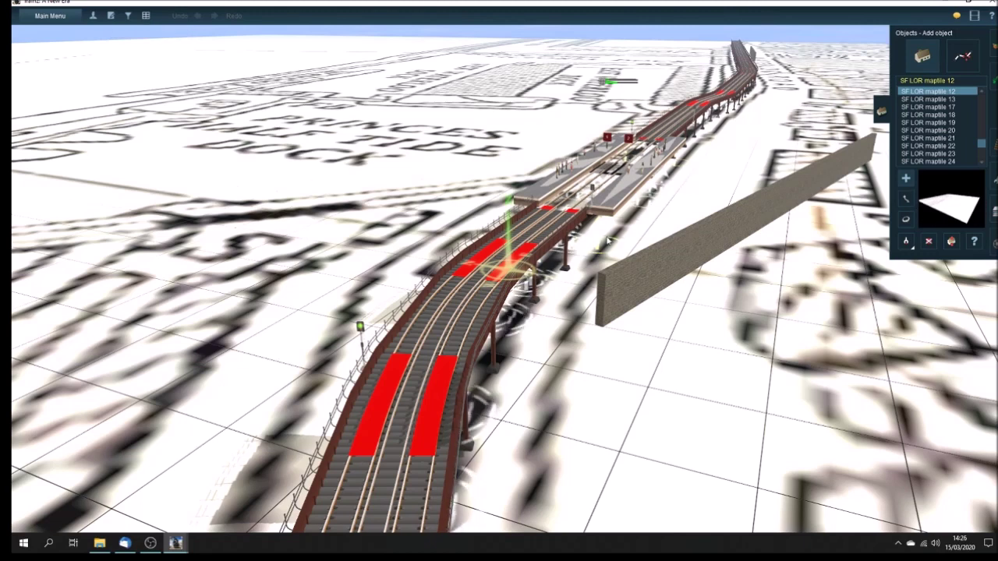
# Glide along the viaduct to the station platforms, then toggle the wireframe view of the ground.
pyautogui.press('Up')
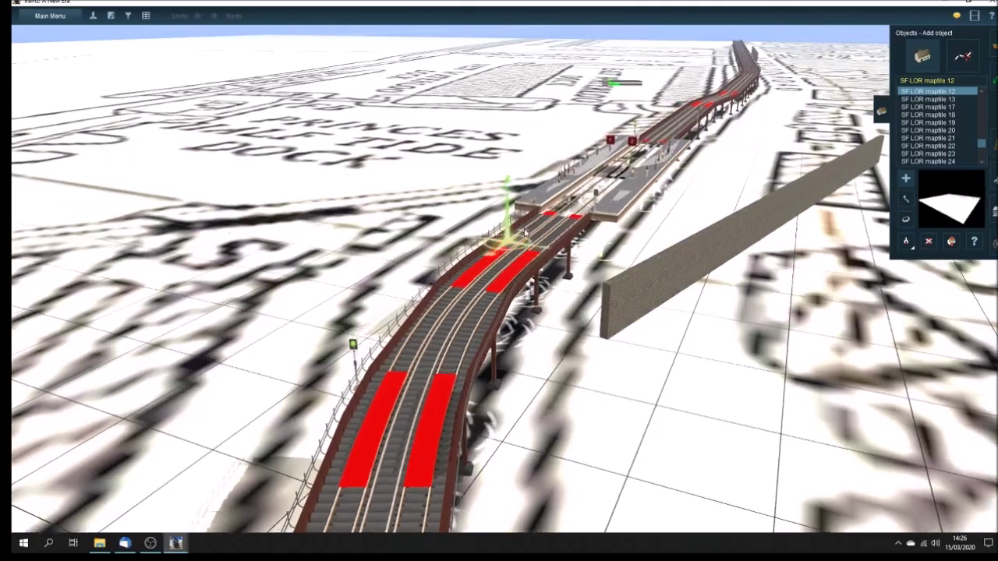
pyautogui.press('Down')
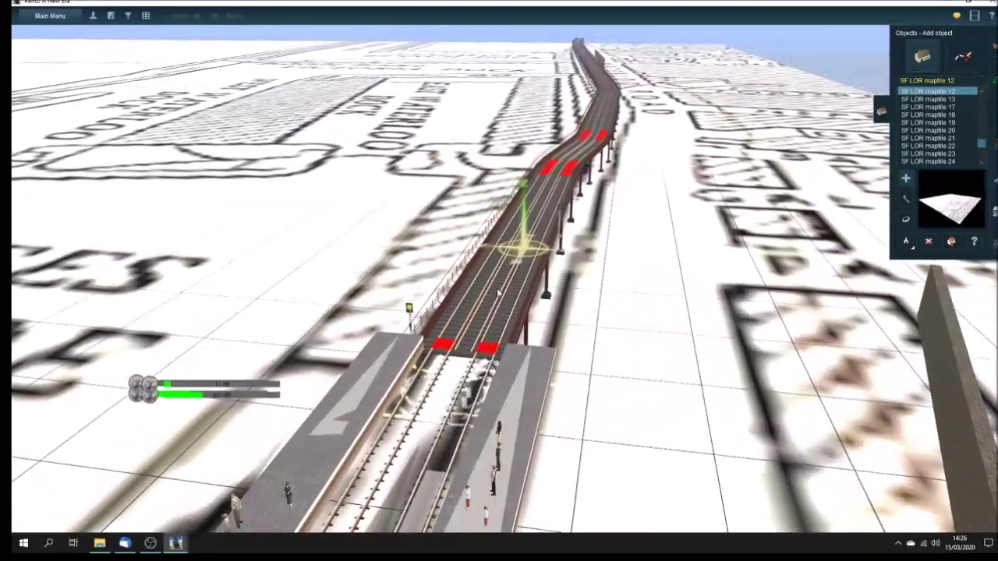
pyautogui.press('Up')
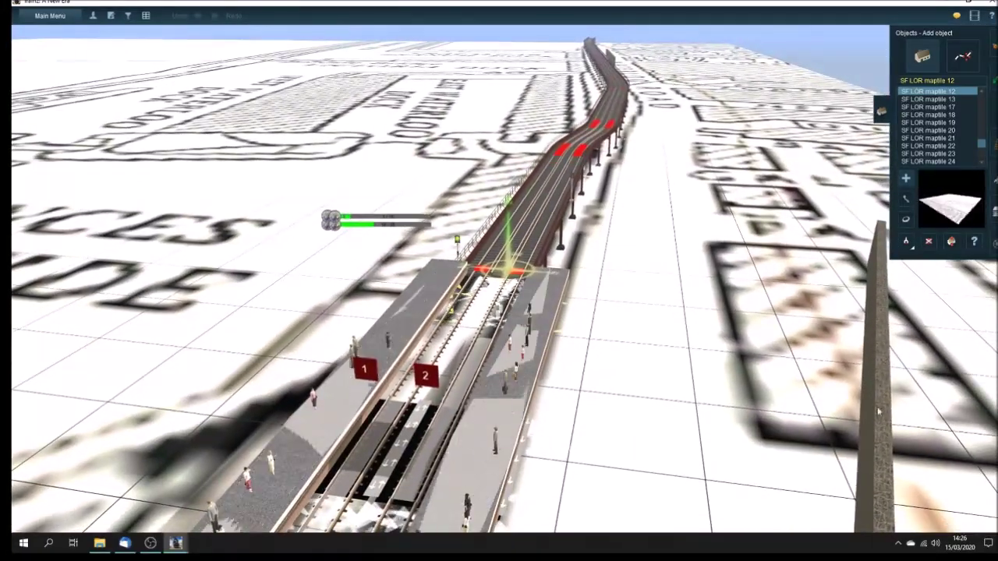
pyautogui.press('Down')
pyautogui.press('Up')
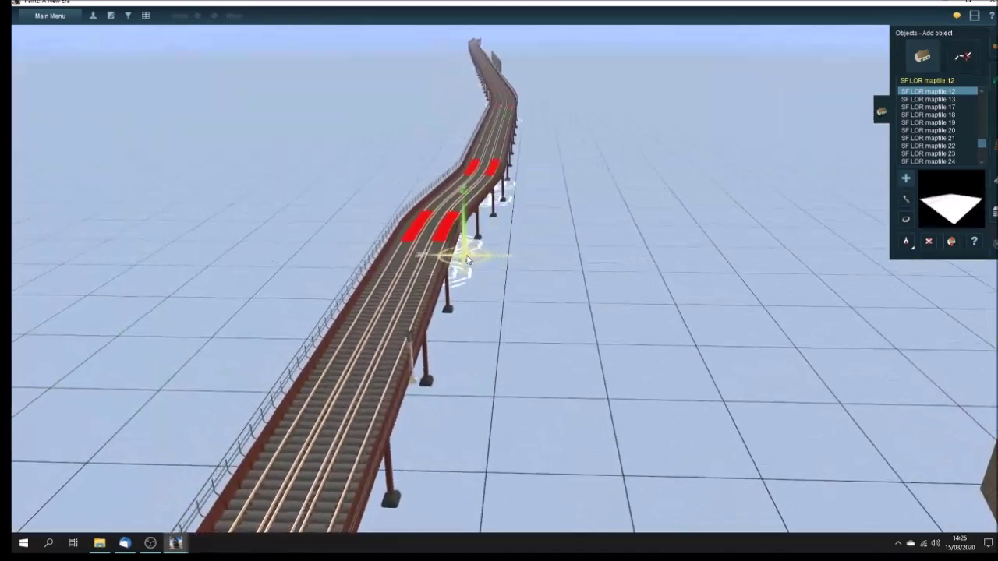
pyautogui.click(146, 17)
# Orbit around the viaduct, line up along the track, and advance to the two-platform station.
pyautogui.press('Up')
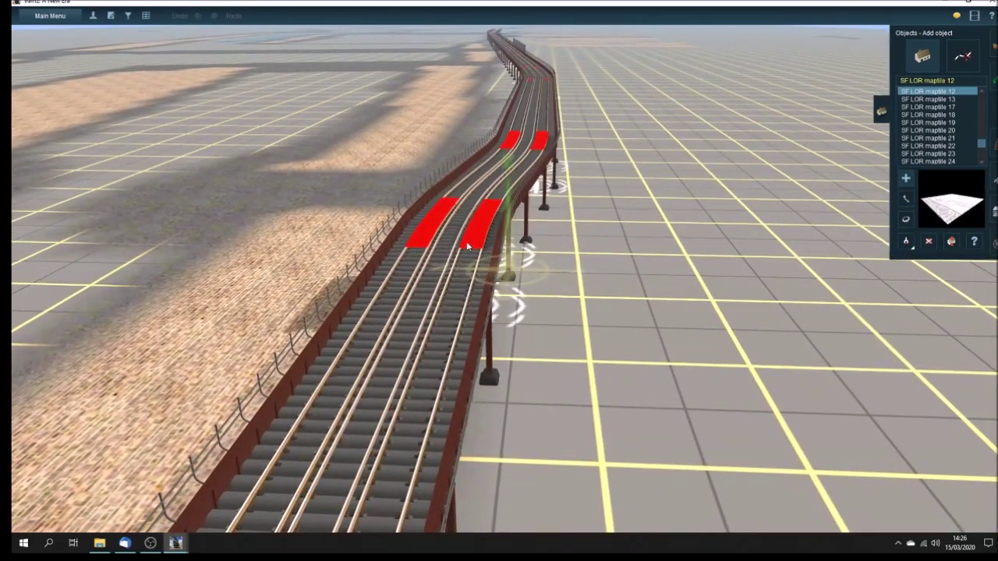
pyautogui.press('Right')
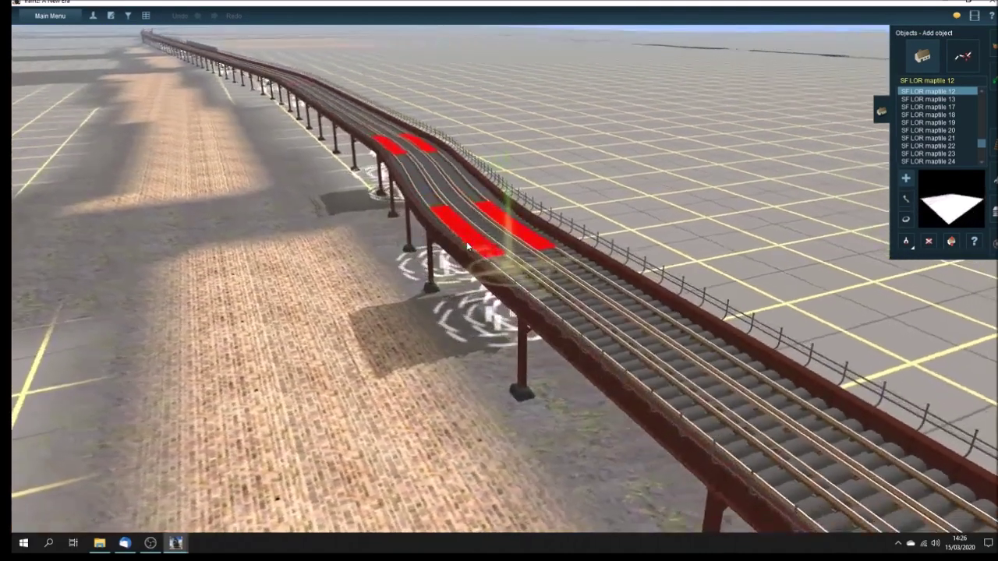
pyautogui.press('Right')
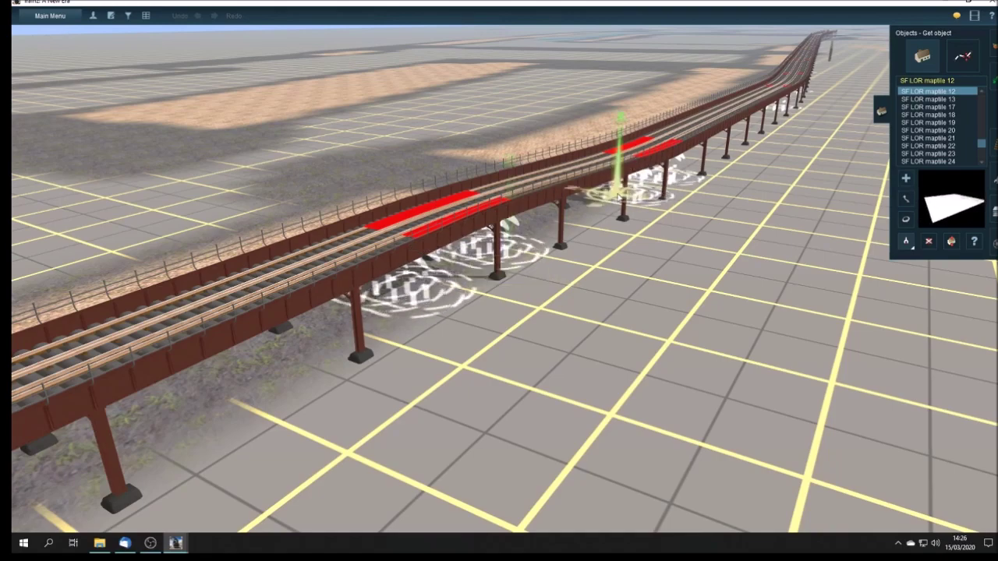
pyautogui.press('Right')
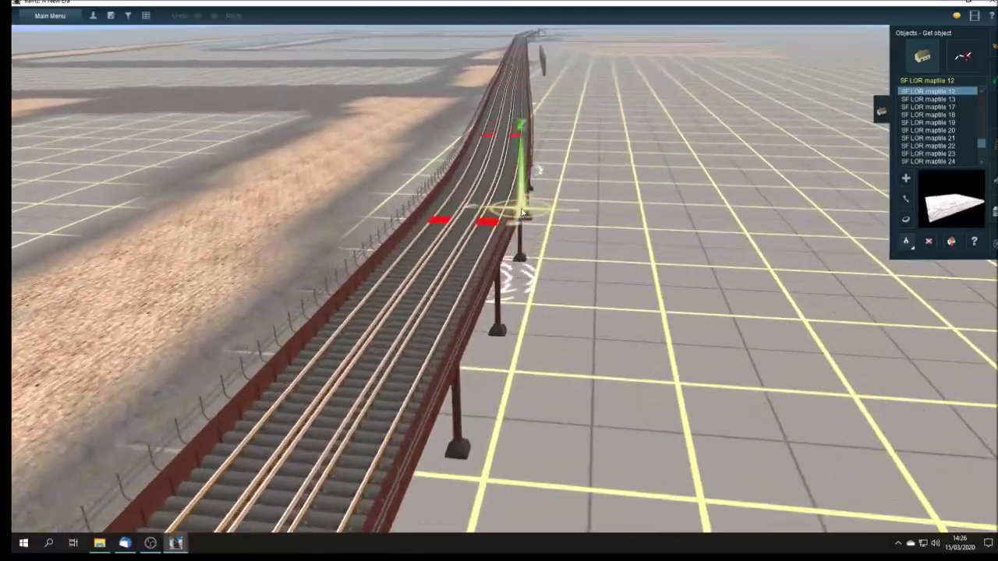
pyautogui.press('Right')
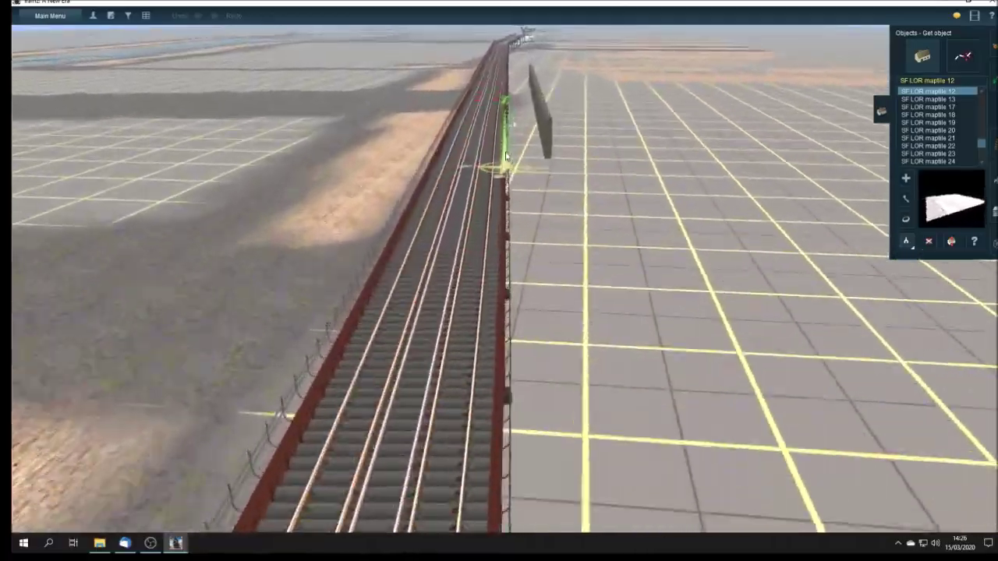
pyautogui.press('Right')
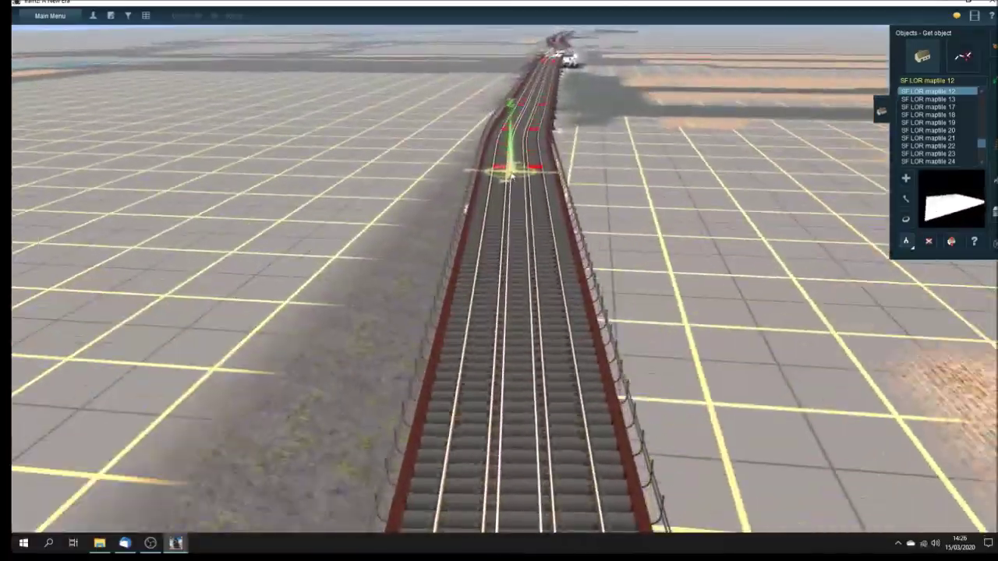
pyautogui.press('Up')
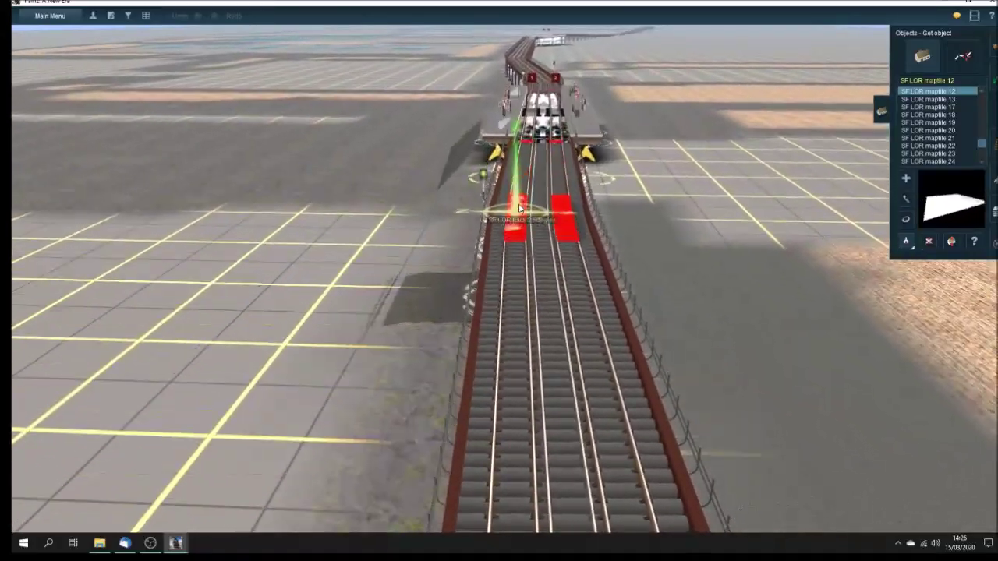
pyautogui.press('Up')
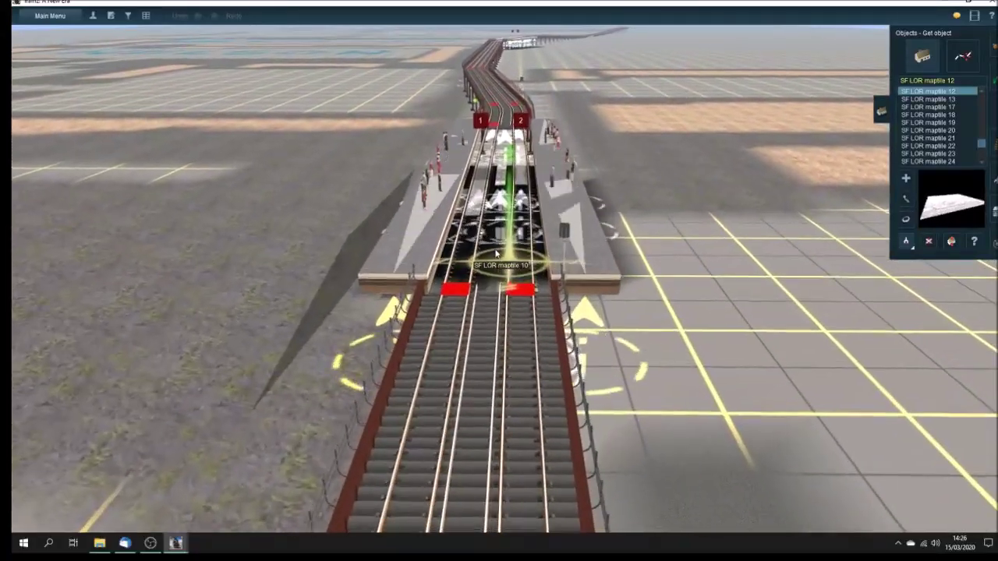
# Rise high above the station and tilt the view over the dock layout.
pyautogui.scroll(-8, 496, 252)
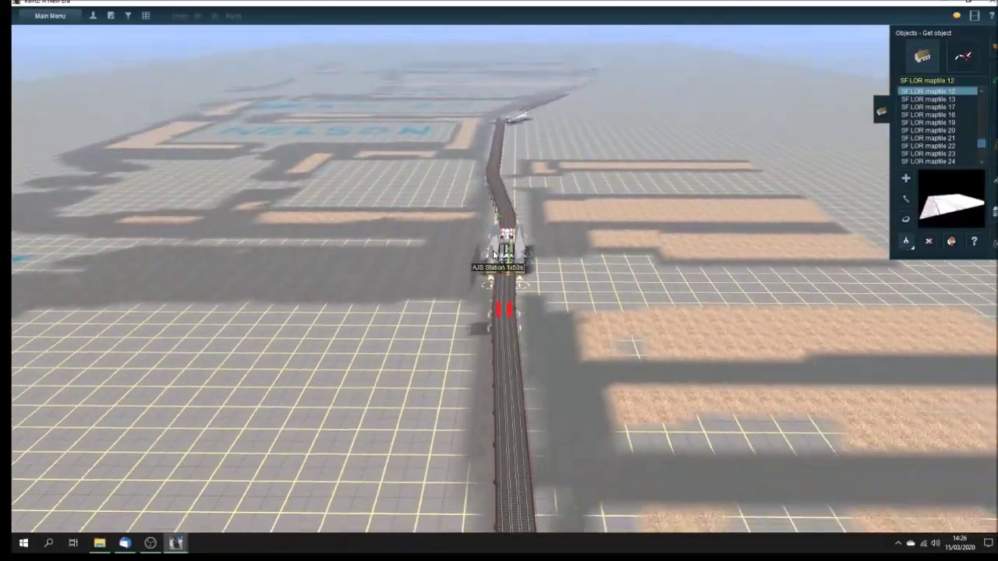
pyautogui.scroll(-3, 493, 254)
pyautogui.scroll(-5, 493, 254)
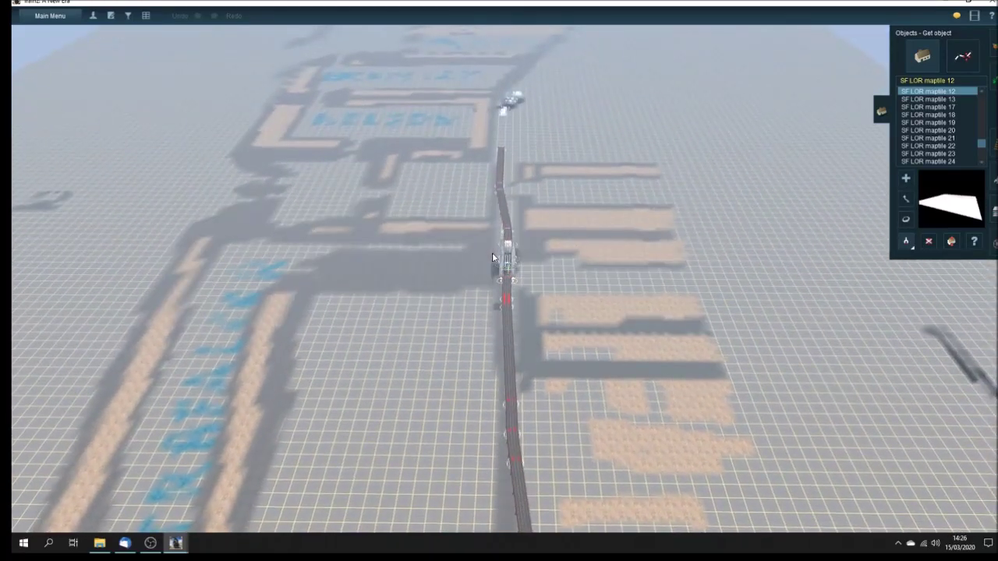
pyautogui.moveTo(492, 253)
pyautogui.mouseDown(button='right')
pyautogui.moveTo(477, 297)
pyautogui.moveTo(483, 323)
pyautogui.moveTo(504, 292)
pyautogui.moveTo(472, 261)
pyautogui.moveTo(506, 263)
pyautogui.mouseUp(button='right')
# Rotate around the dock layout to line up the TRAFALGAR and NELSON outlines along the viaduct.
pyautogui.press('Left')
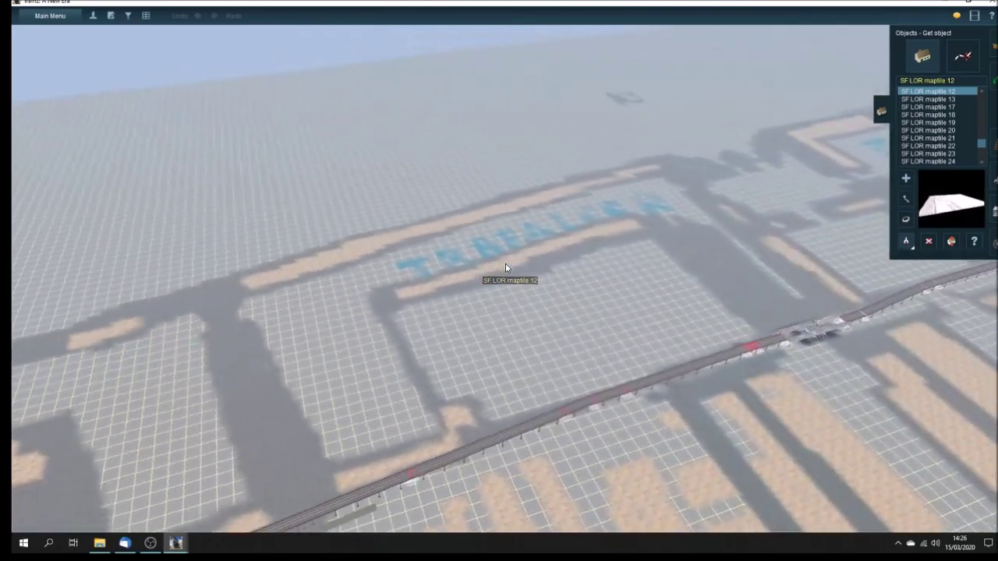
pyautogui.press('Left')
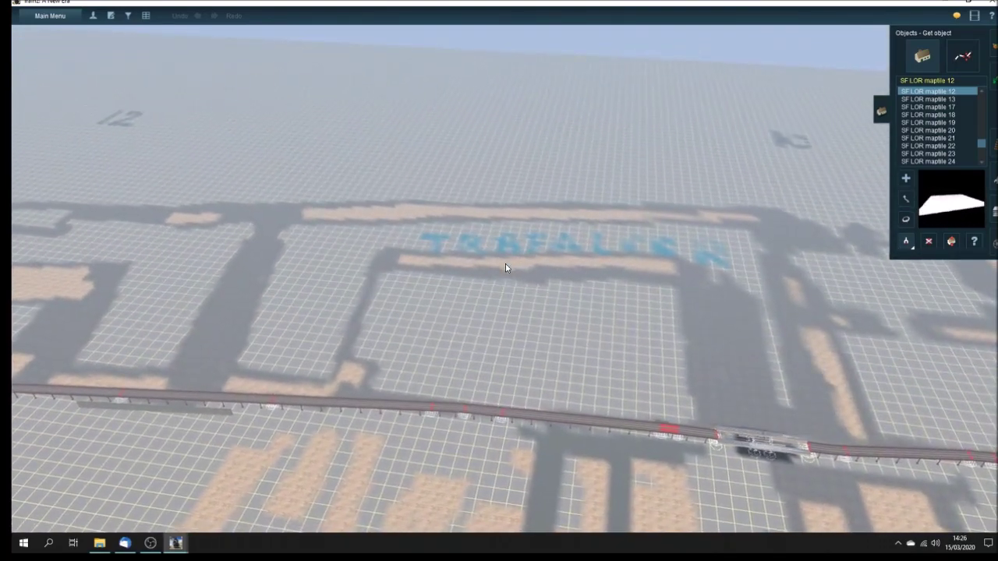
pyautogui.press('Left')
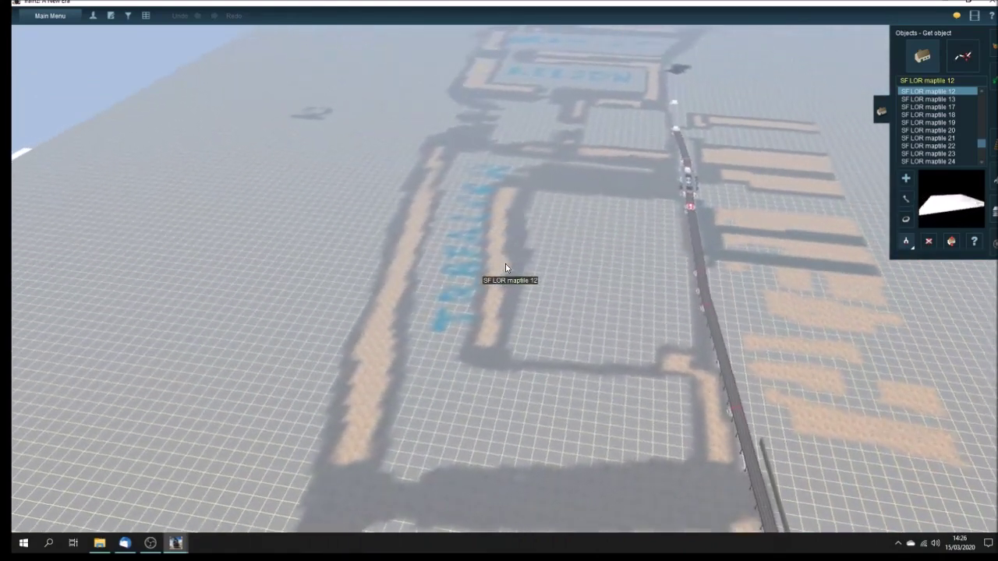
pyautogui.press('Left')
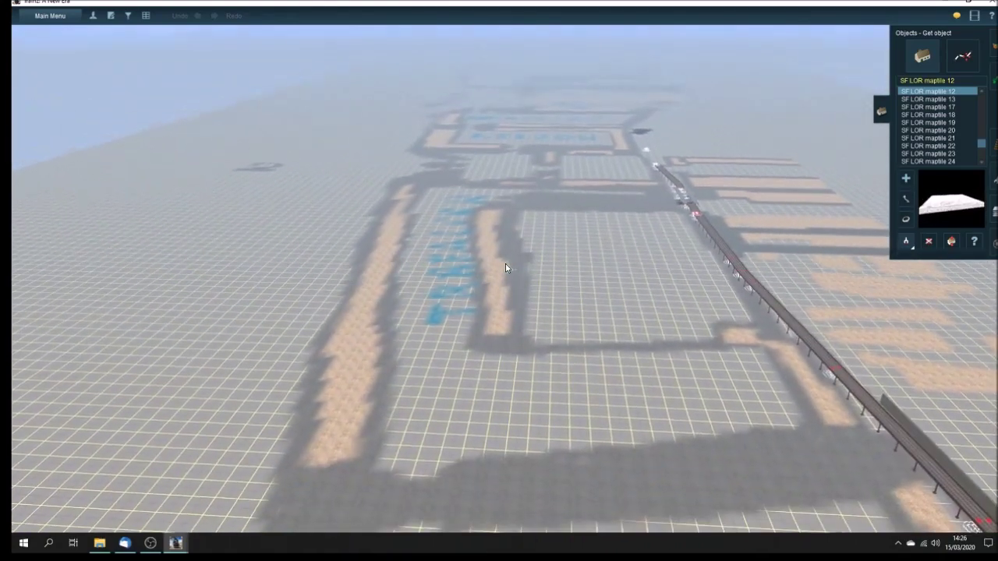
pyautogui.press('Left')
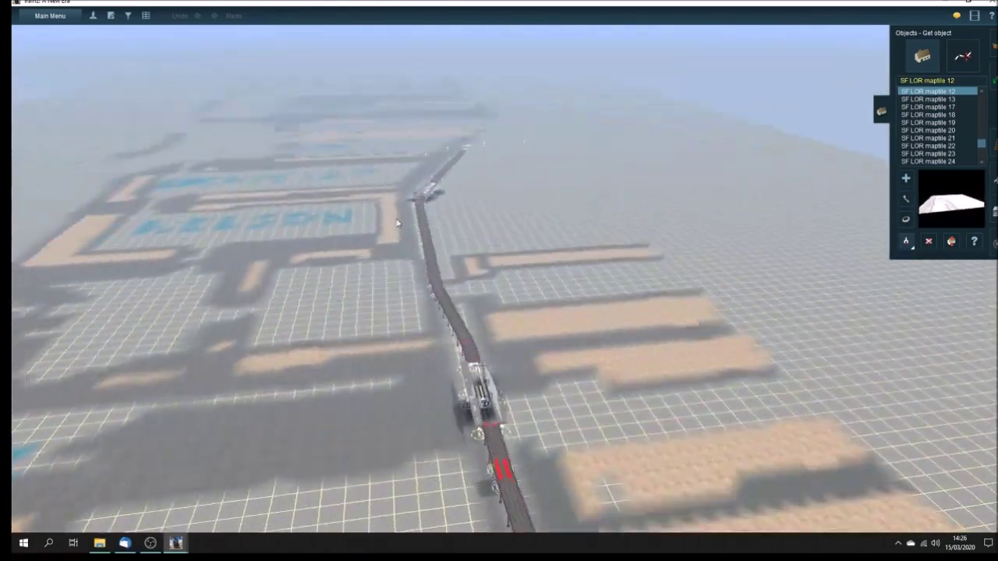
pyautogui.press('Left')
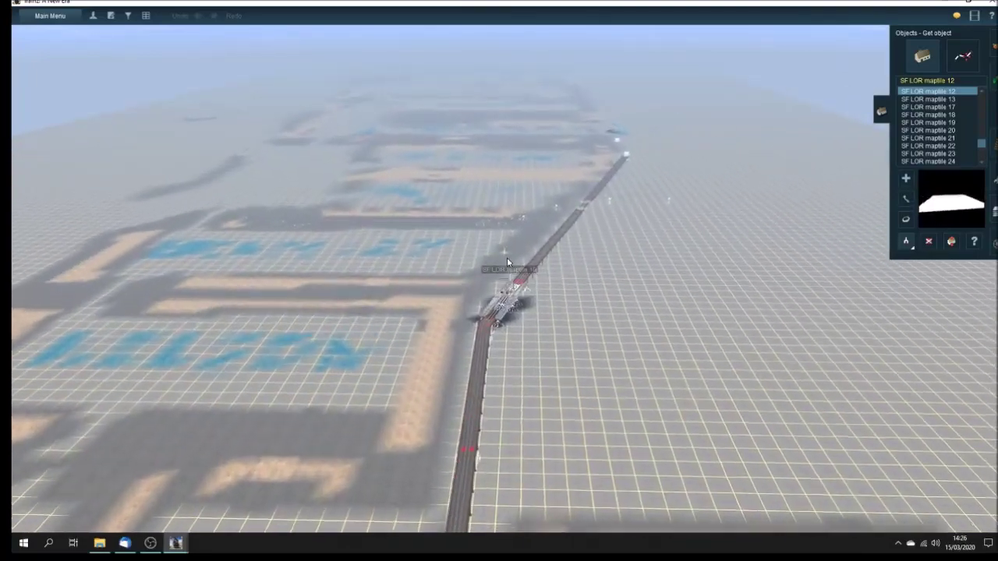
pyautogui.press('Left')
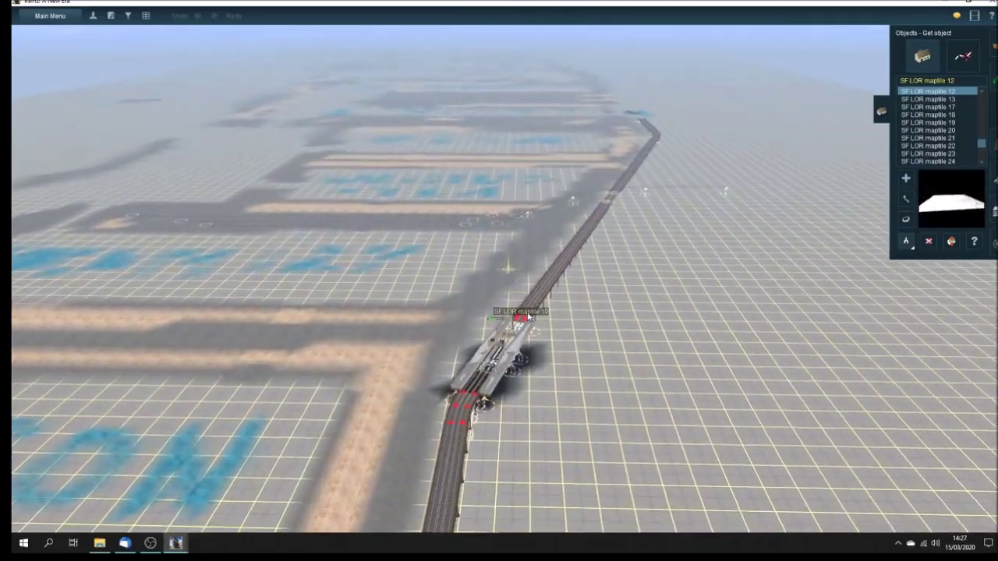
pyautogui.press('Up')
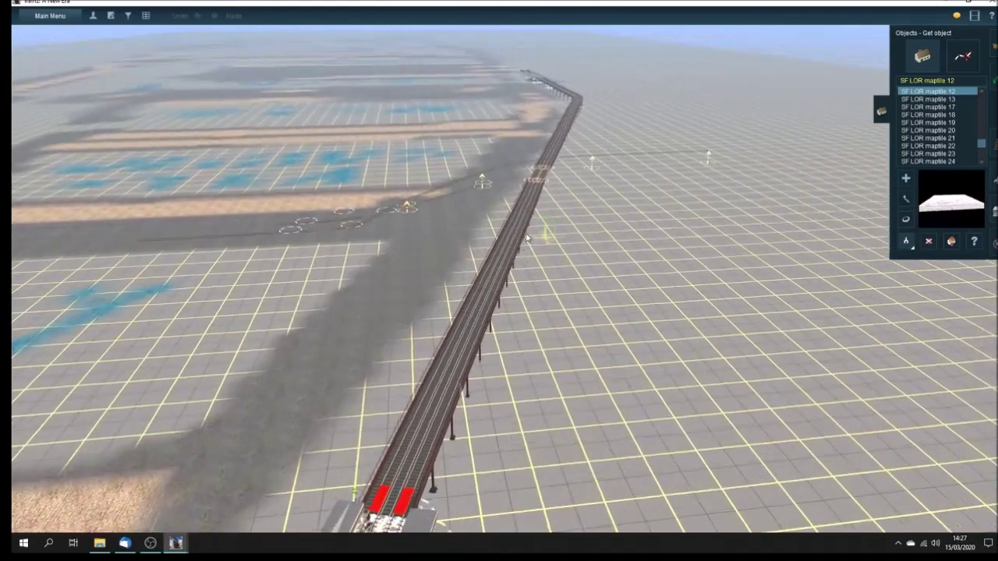
# Drop to ground level, pass under the elevated track, and back away from the viaduct.
pyautogui.press('Left')
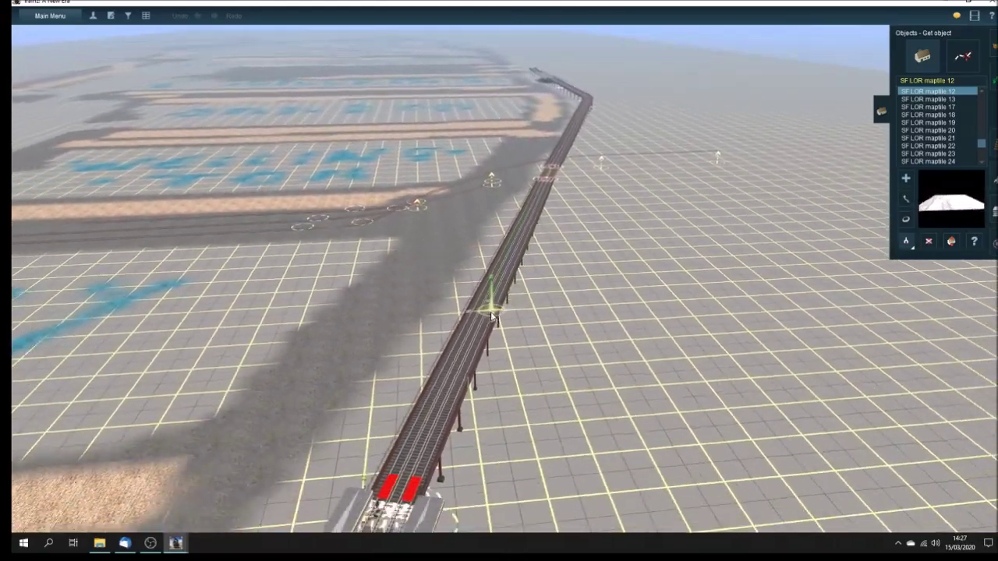
pyautogui.scroll(5, 492, 314)
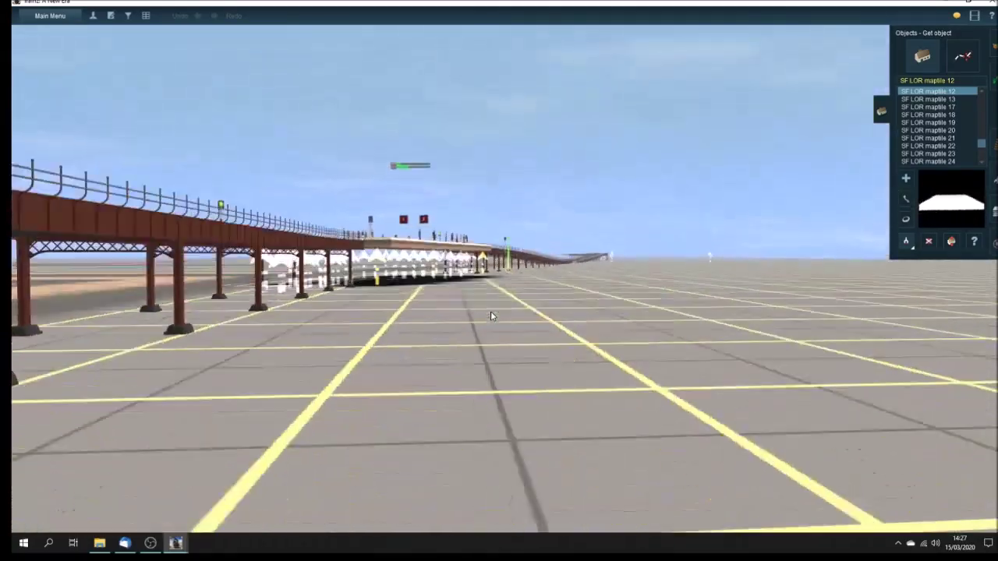
pyautogui.scroll(2, 490, 315)
pyautogui.press('Left')
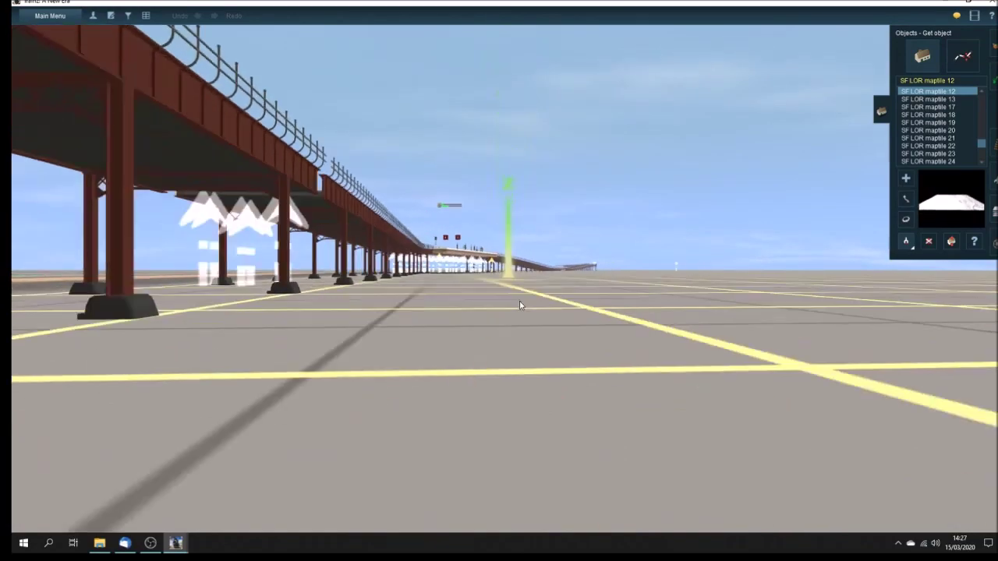
pyautogui.press('Left')
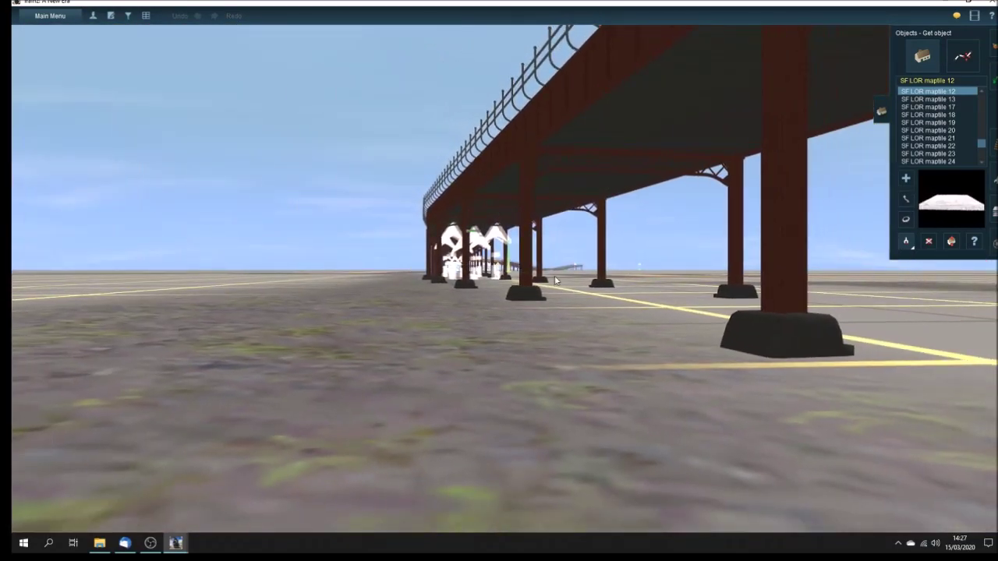
pyautogui.press('Down')
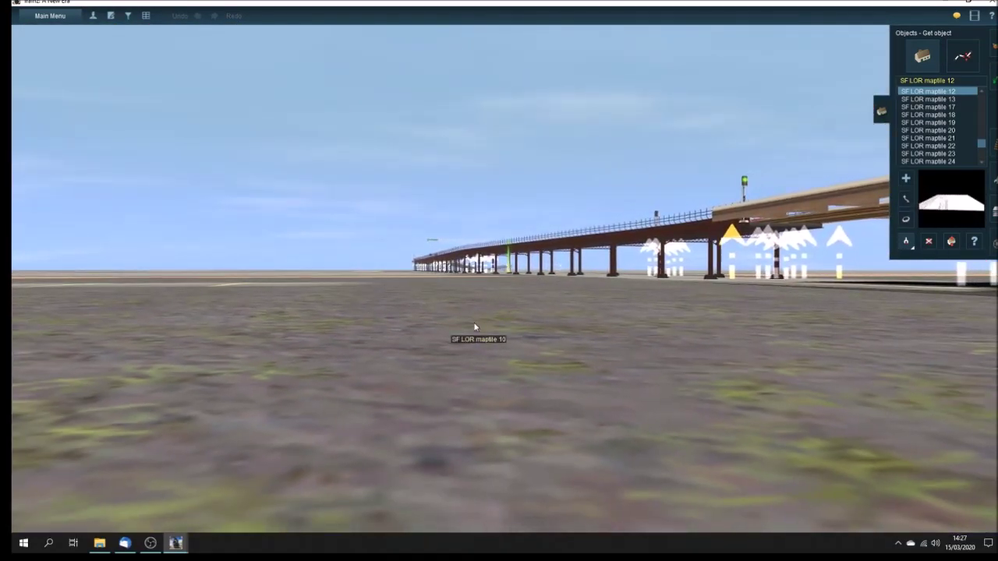
pyautogui.scroll(-5, 475, 328)
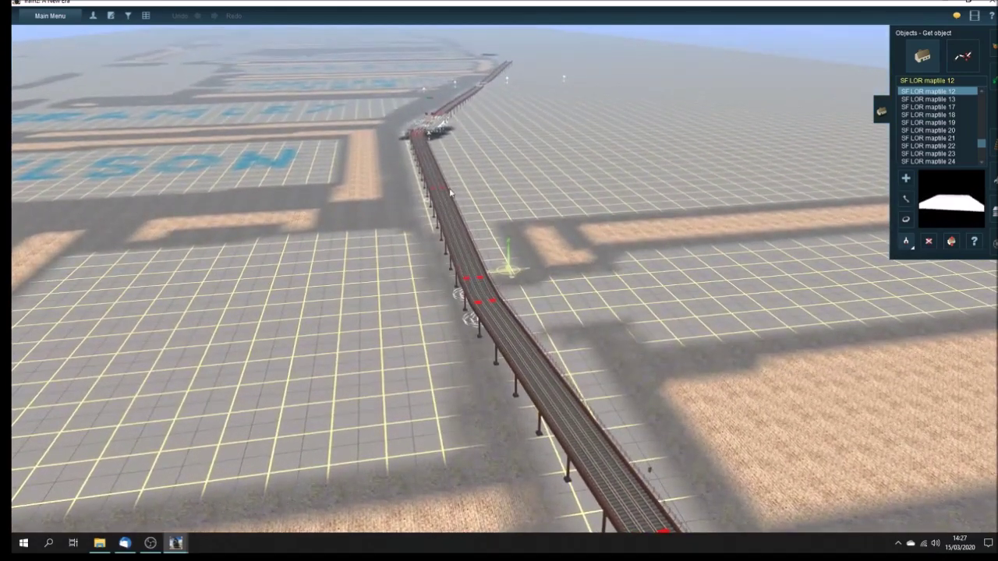
# Fly along the viaduct past the station and look down on it from above.
pyautogui.press('Up')
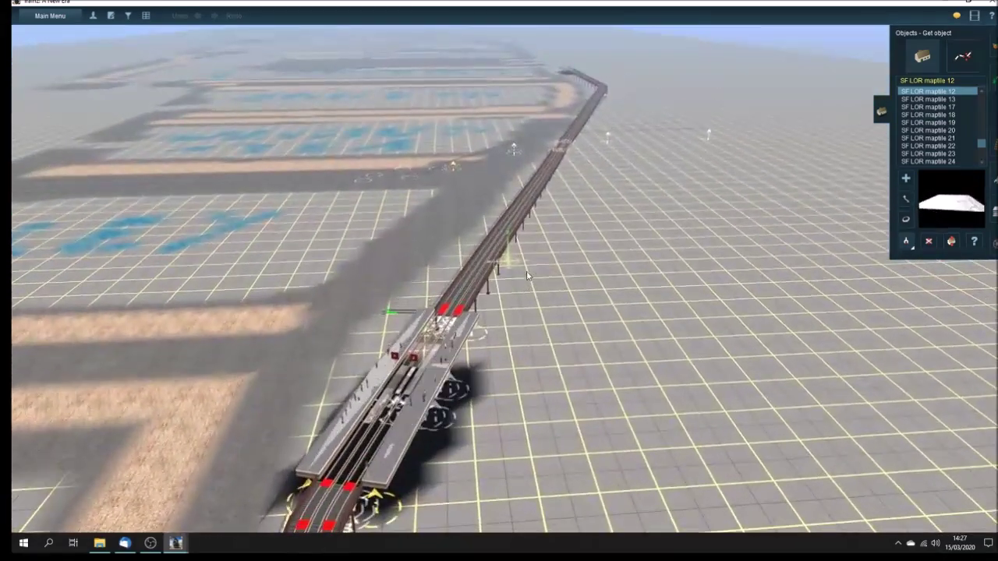
pyautogui.press('Up')
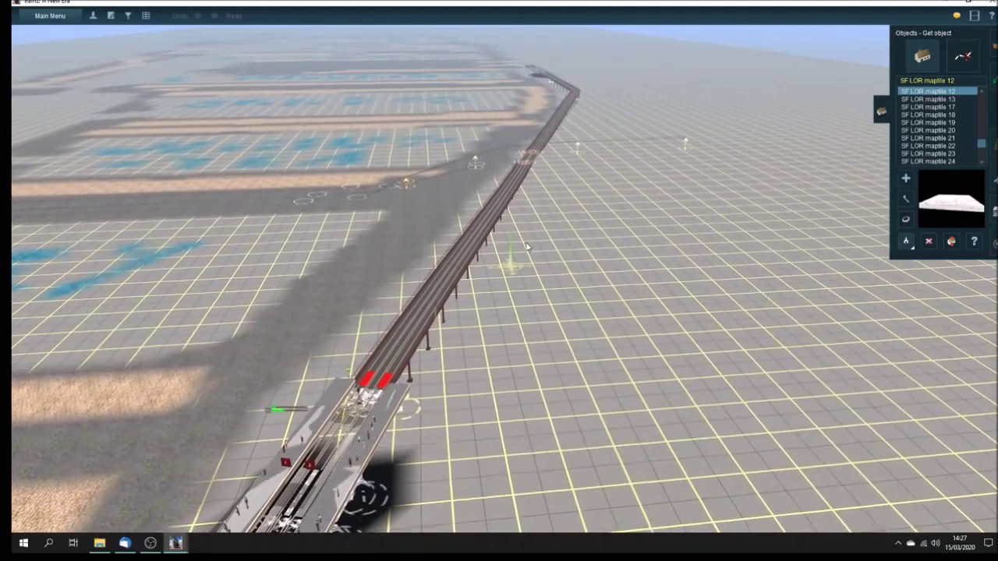
pyautogui.scroll(5, 526, 248)
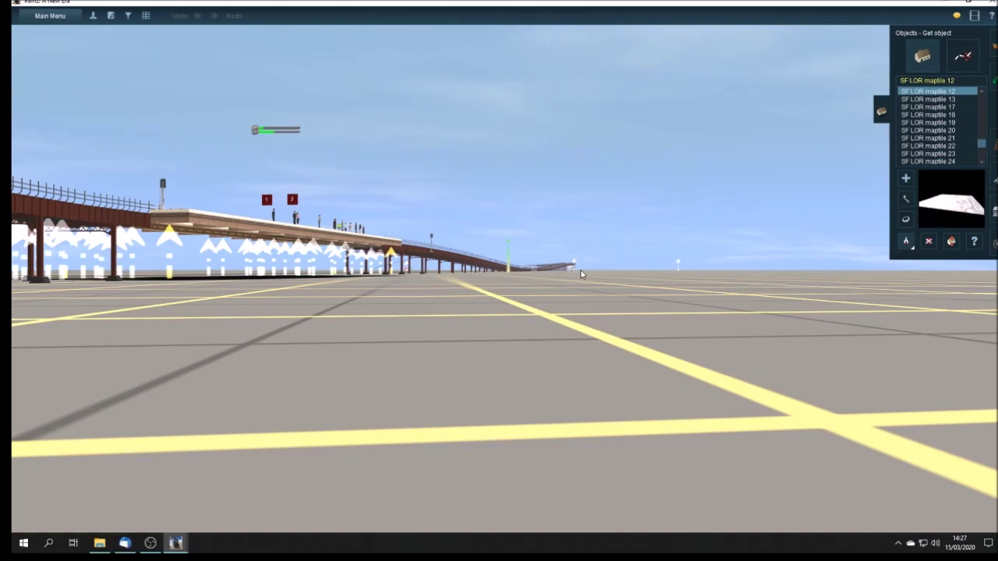
pyautogui.scroll(-5, 580, 272)
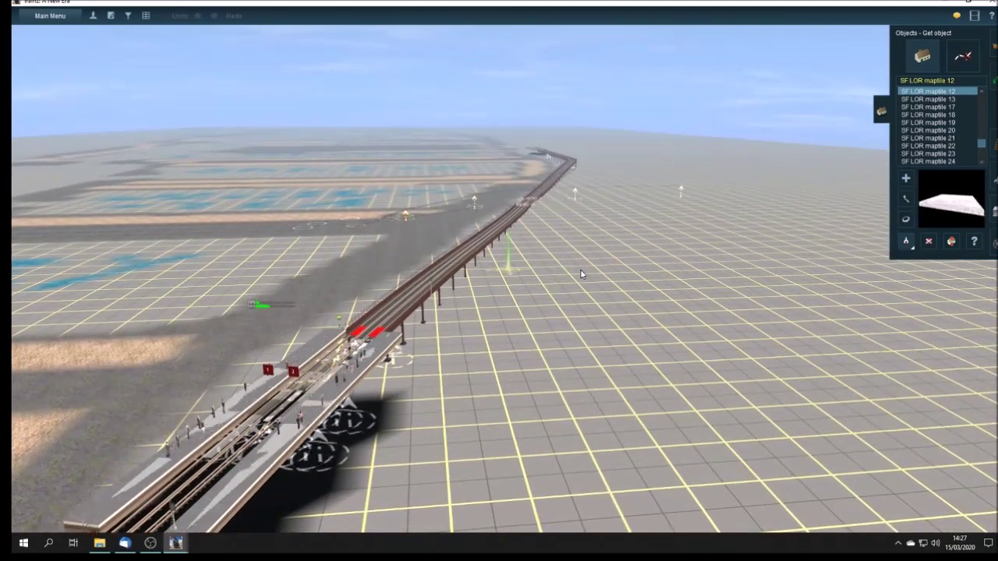
# Fly along the viaduct toward the ground-level track crossing beneath it.
pyautogui.press('Up')
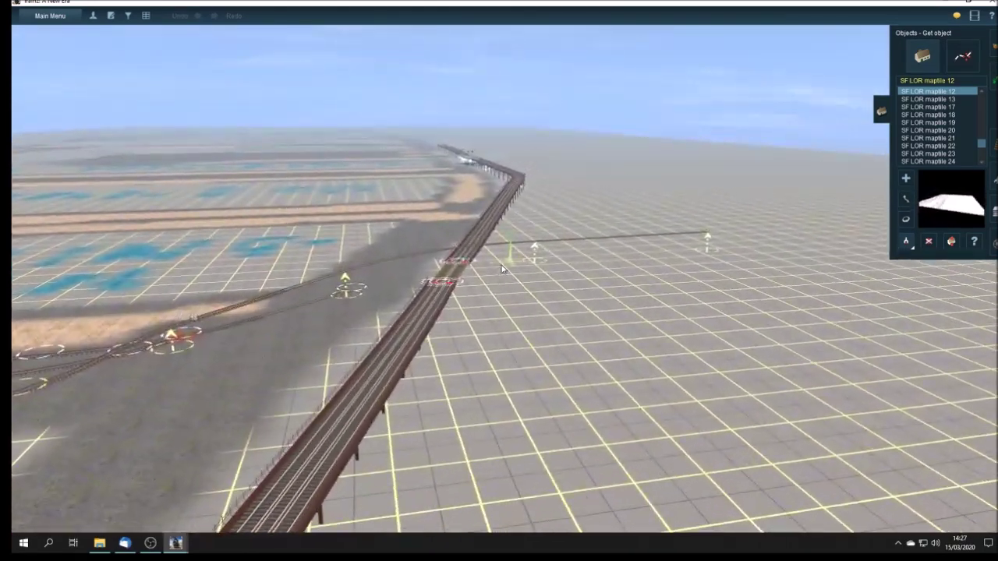
pyautogui.press('Left')
pyautogui.press('Left')
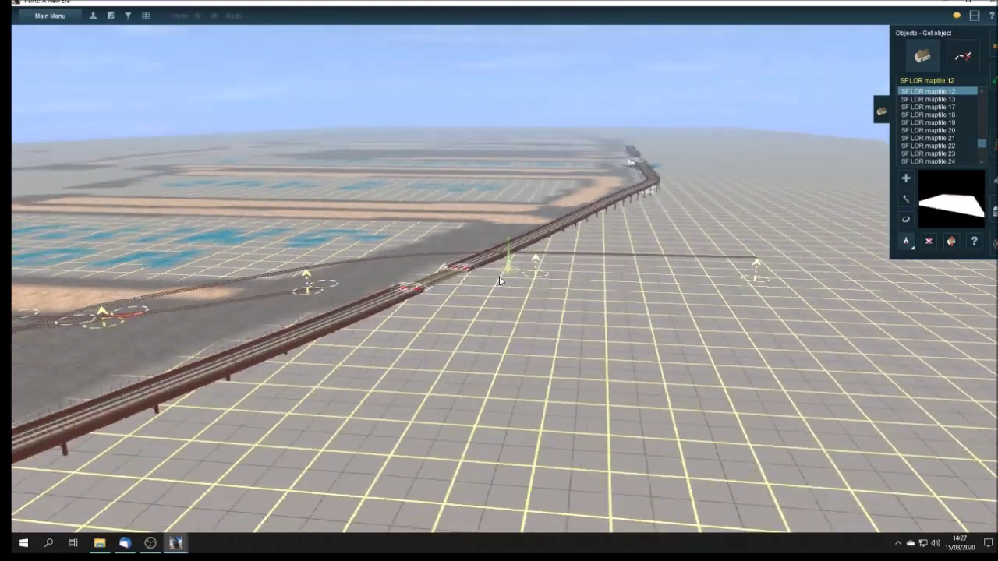
pyautogui.press('Left')
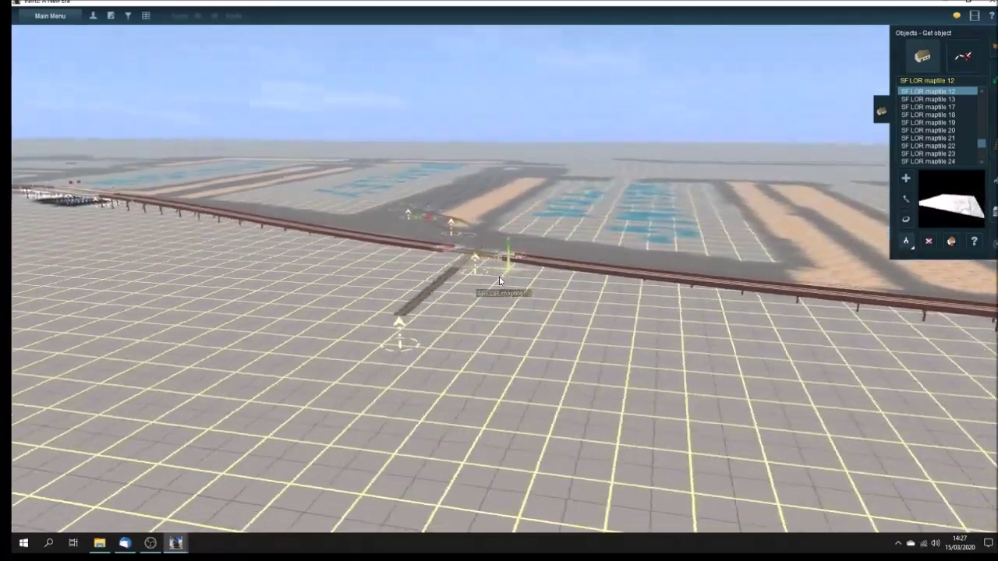
pyautogui.press('Up')
pyautogui.press('Up')
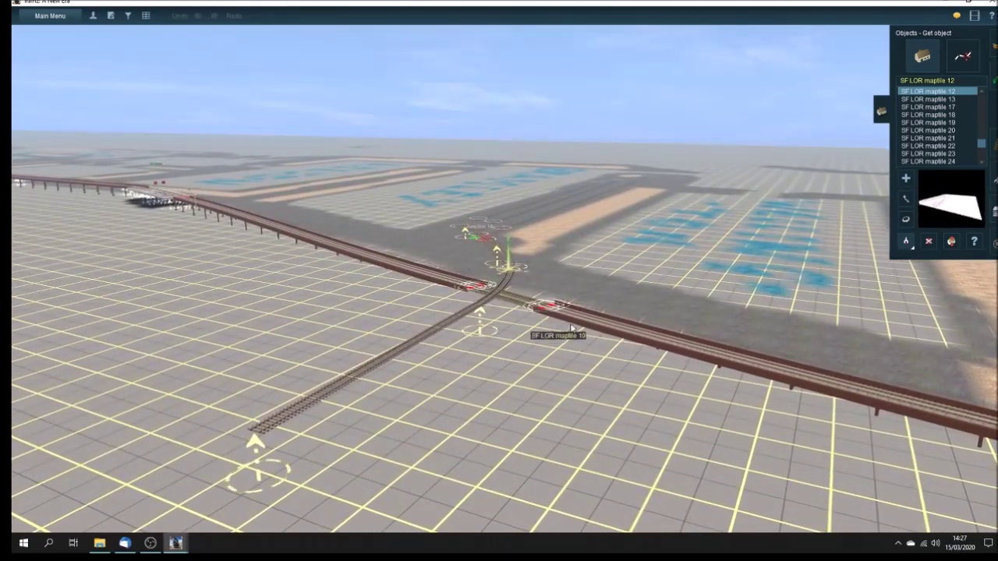
# Orbit around the junction under the viaduct and centre it in view.
pyautogui.press('Right')
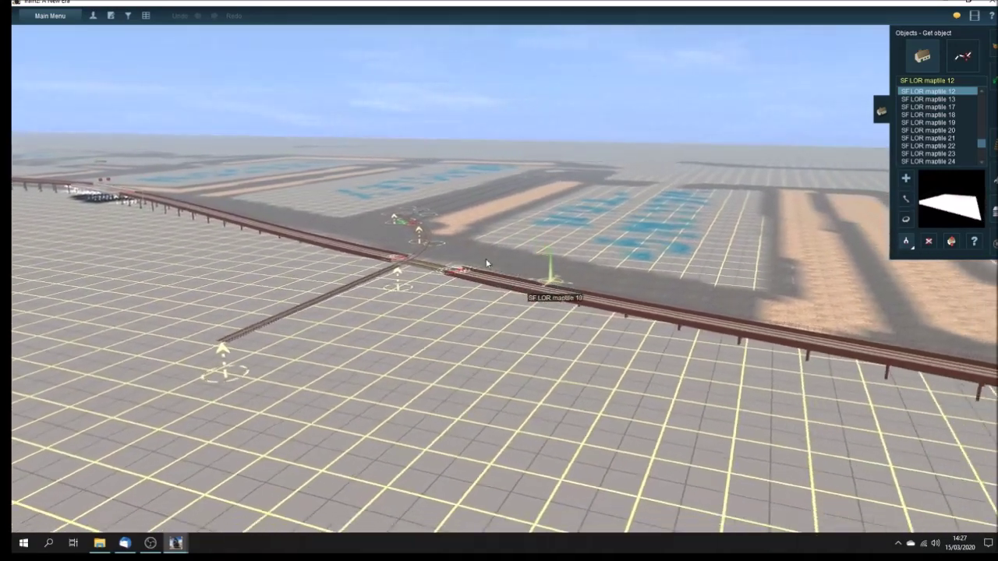
pyautogui.press('Down')
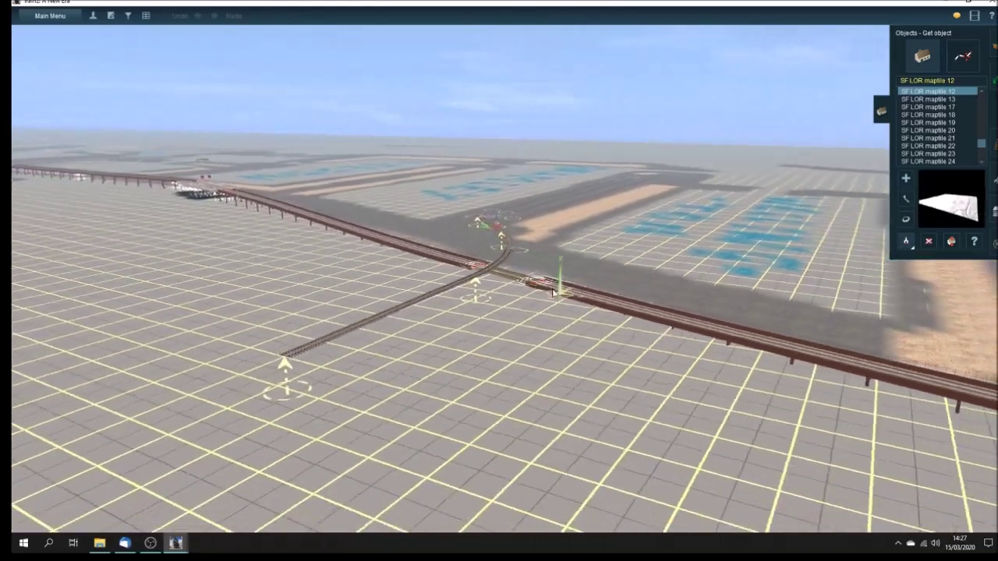
pyautogui.press('Left')
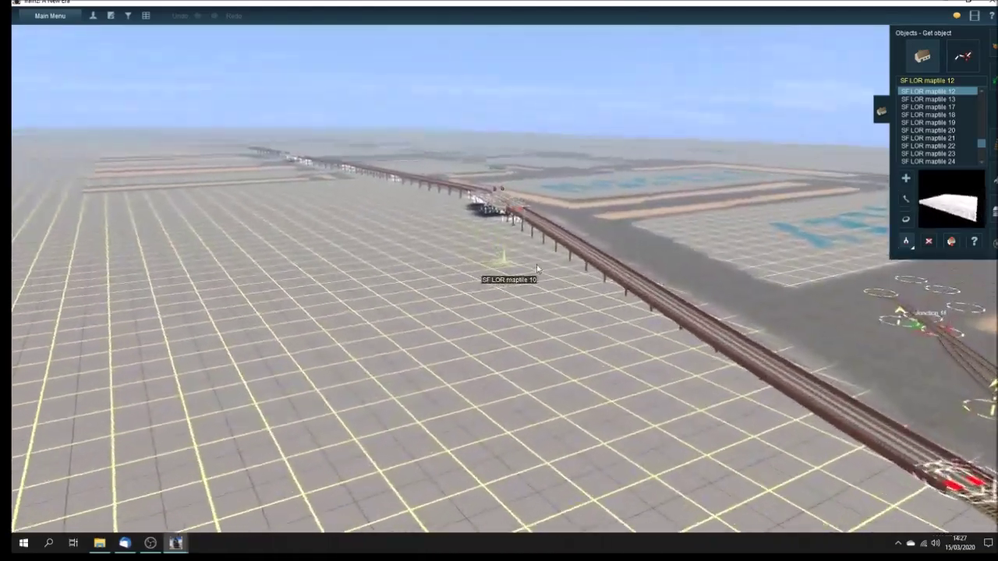
pyautogui.press('Right')
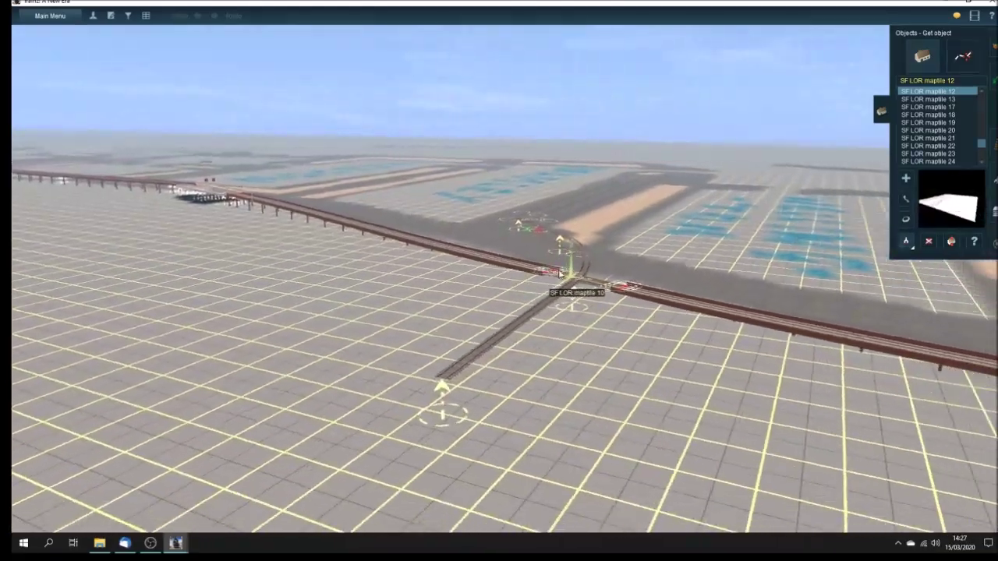
pyautogui.press('Up')
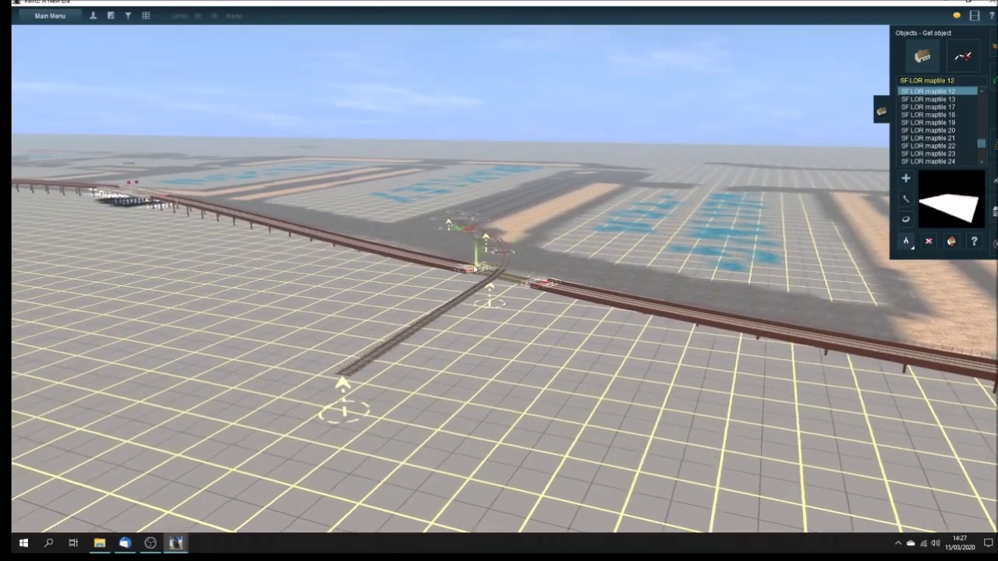
pyautogui.press('Left')
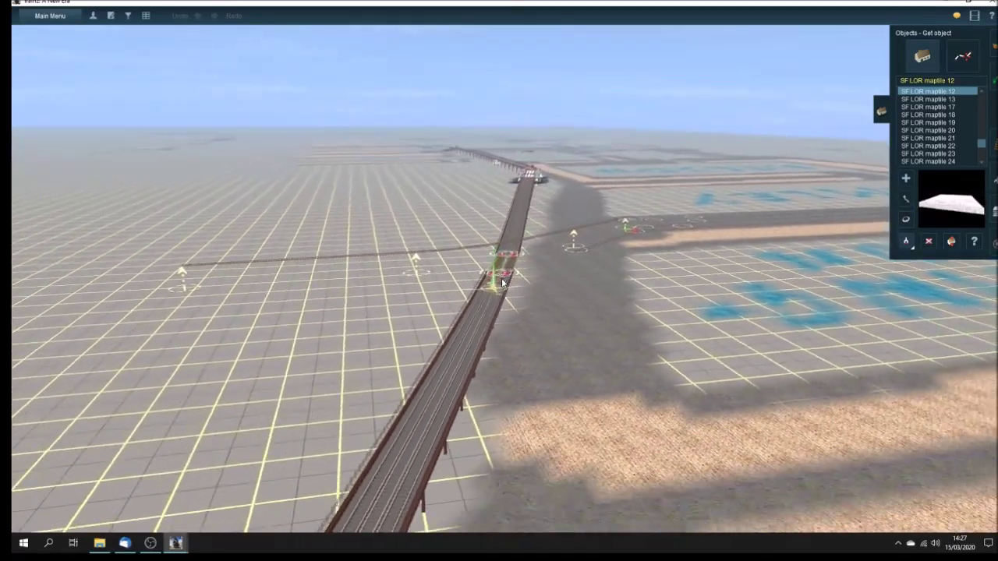
# Approach the crossing under the viaduct, then turn to look along the elevated line.
pyautogui.moveTo(503, 282); pyautogui.dragTo(511, 260)
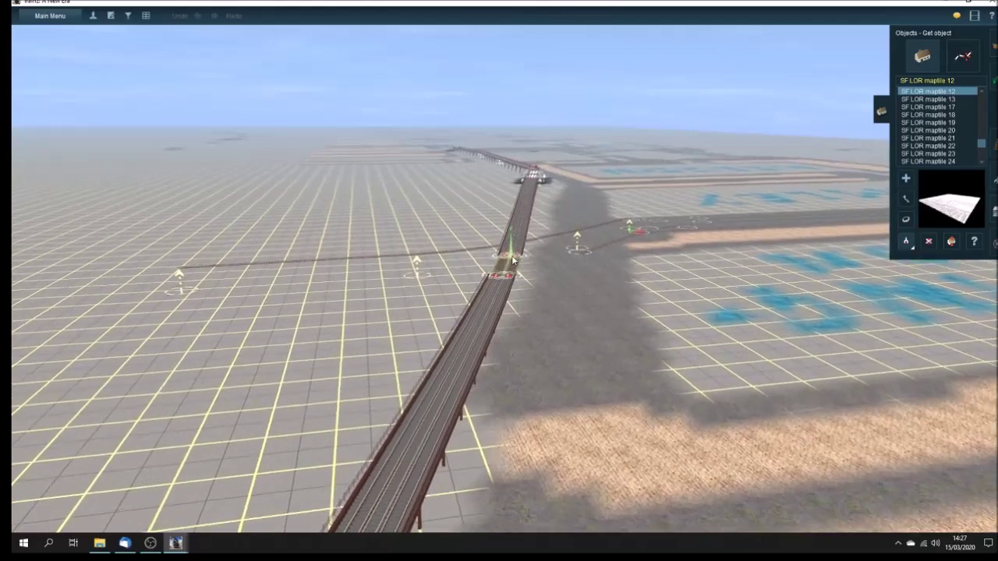
pyautogui.press('Up')
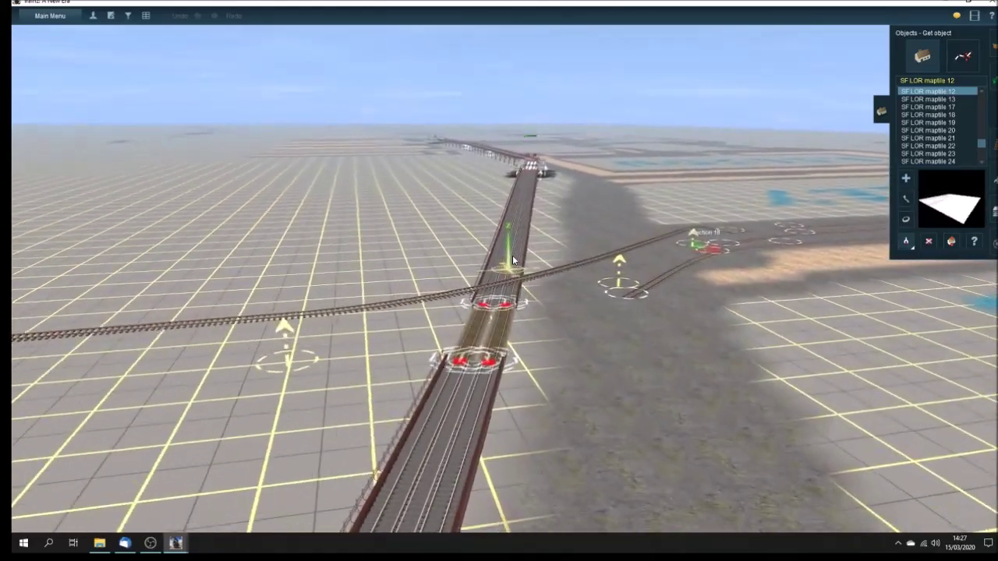
pyautogui.press('Up')
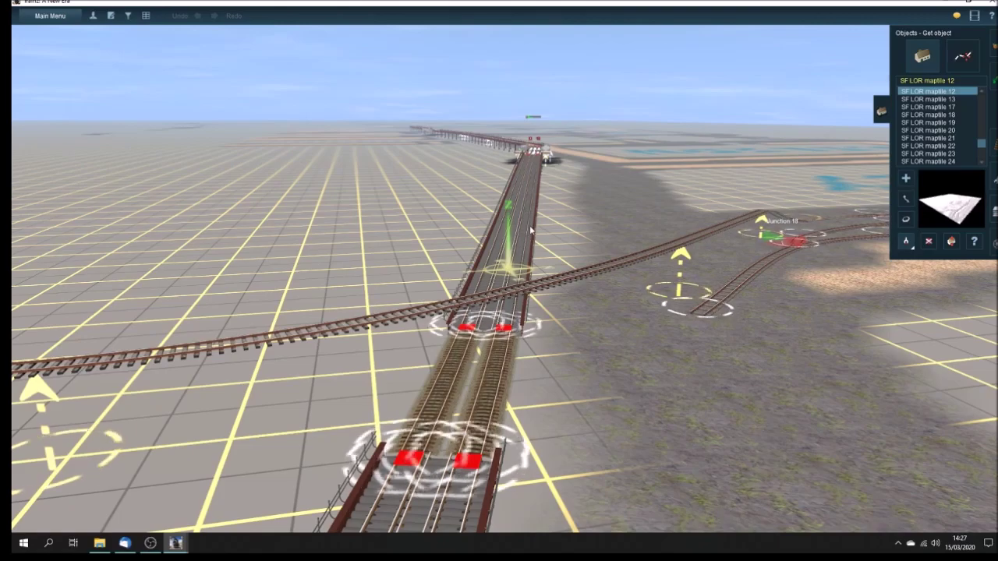
pyautogui.press('Left')
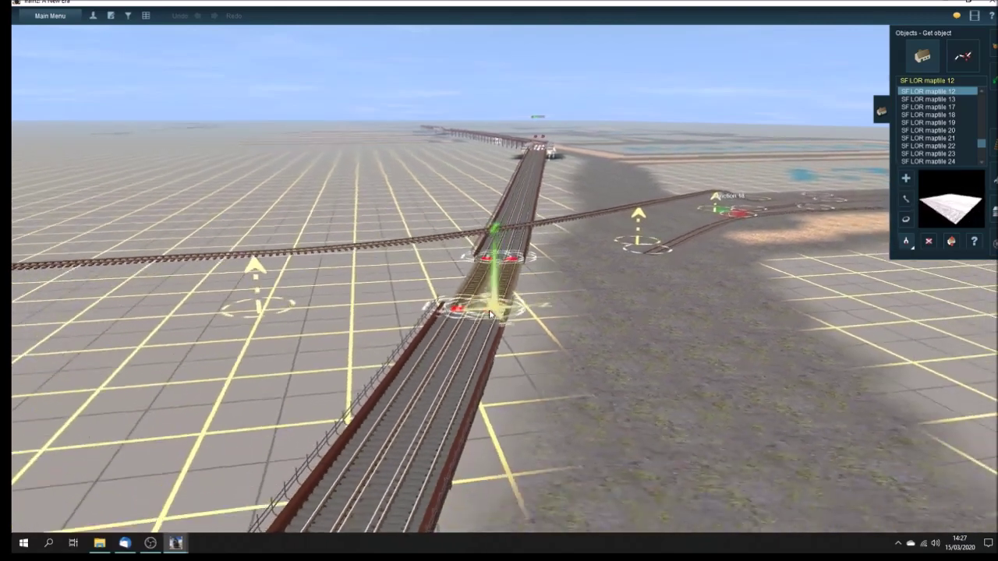
pyautogui.press('Left')
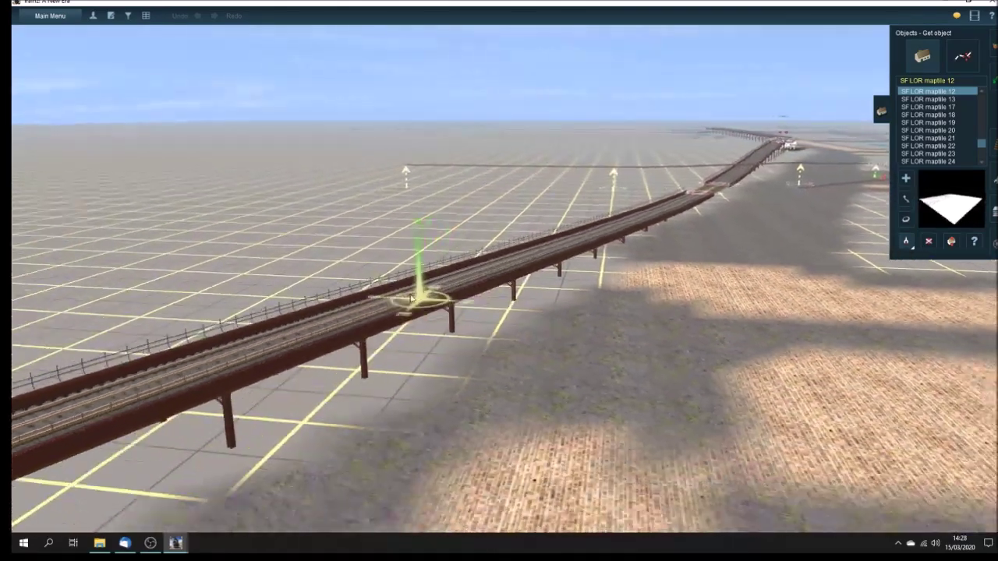
# Turn back toward the station and look down on it from higher up.
pyautogui.press('Left')
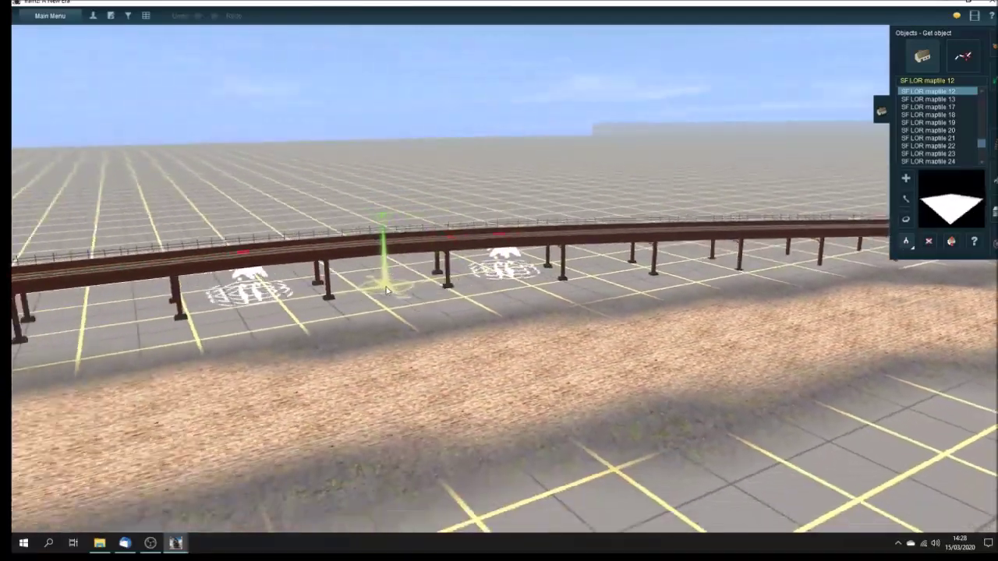
pyautogui.press('Left')
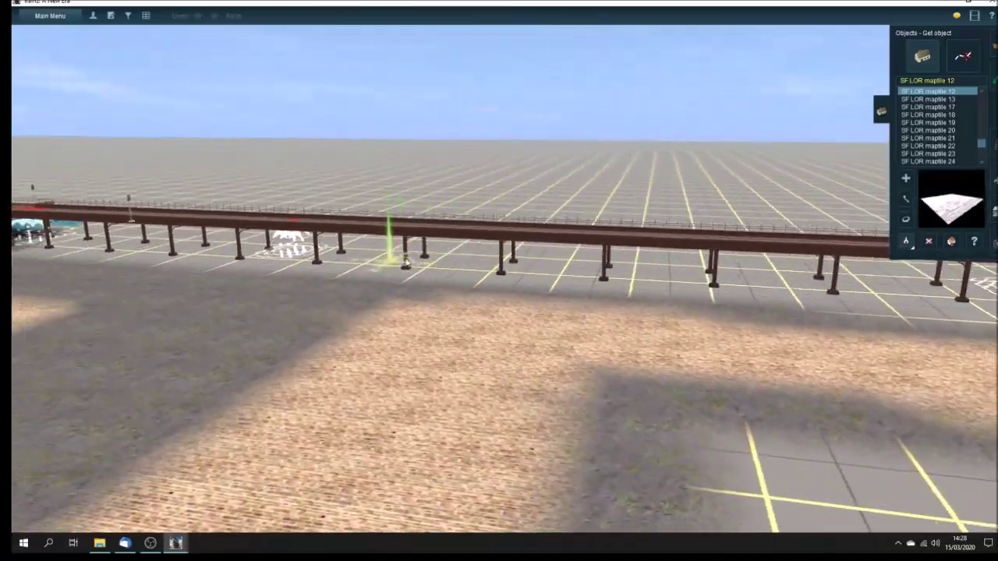
pyautogui.press('Left')
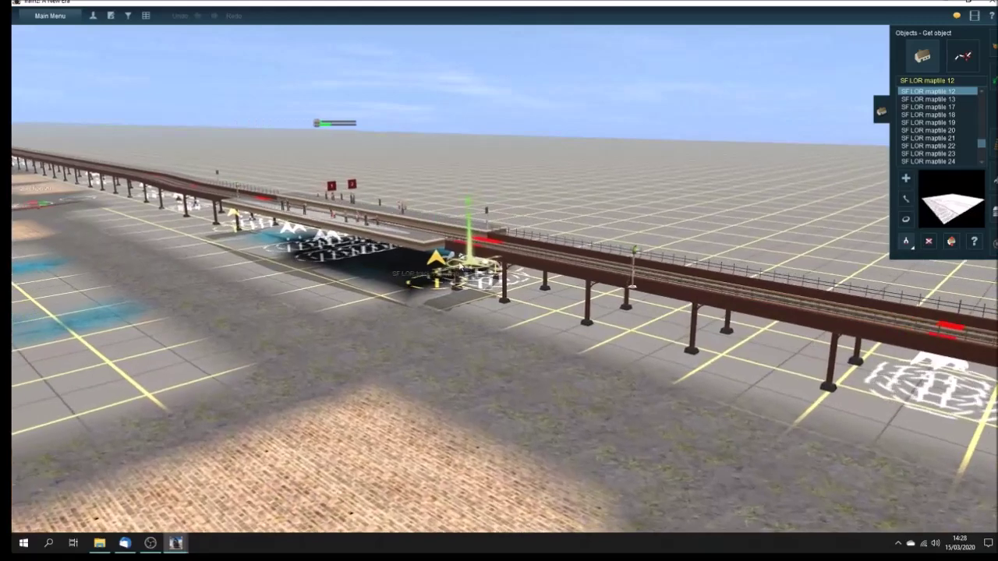
pyautogui.press('Up')
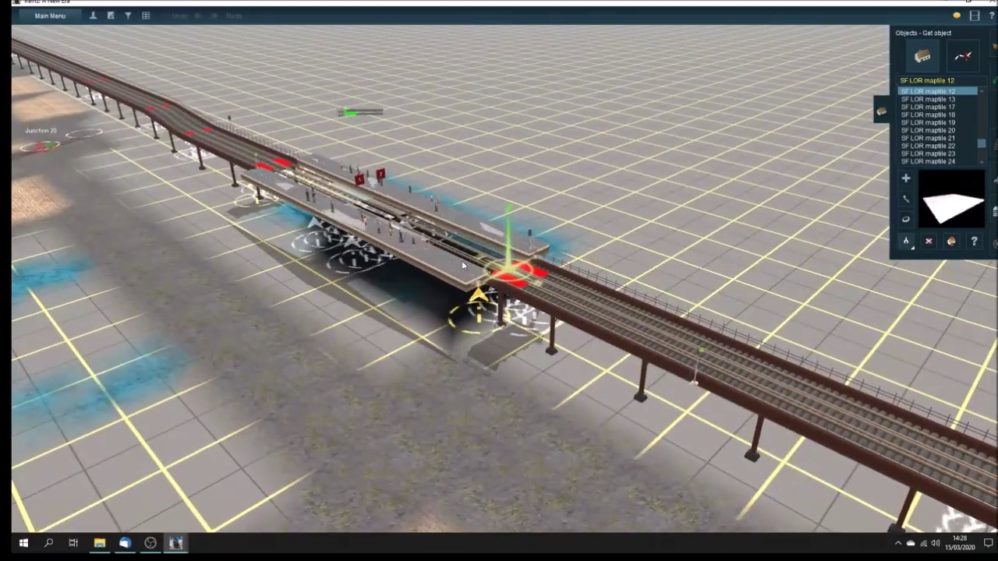
pyautogui.scroll(1, 481, 264)
# Swing around the station platforms to look along the viaduct beyond.
pyautogui.press('Left')
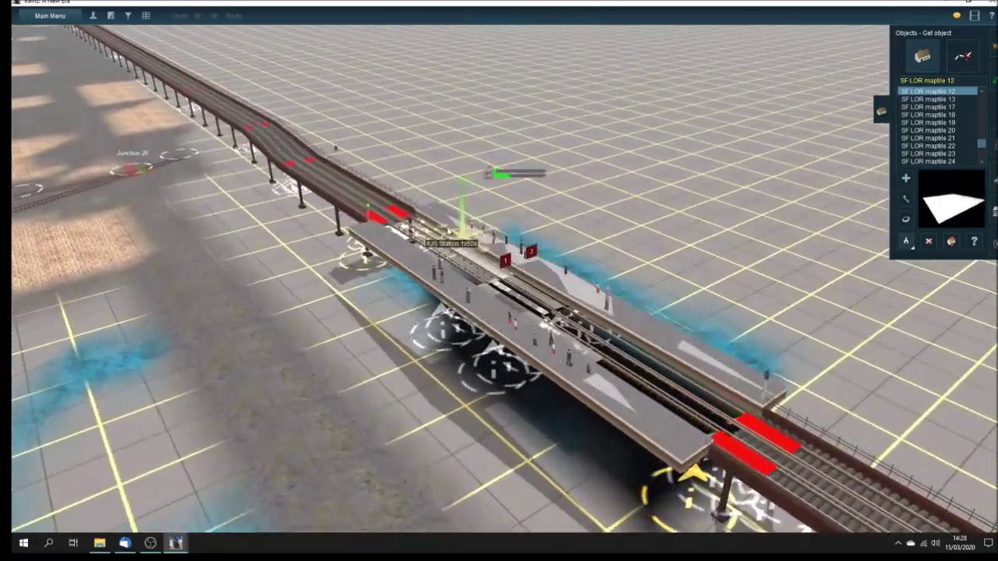
pyautogui.press('Left')
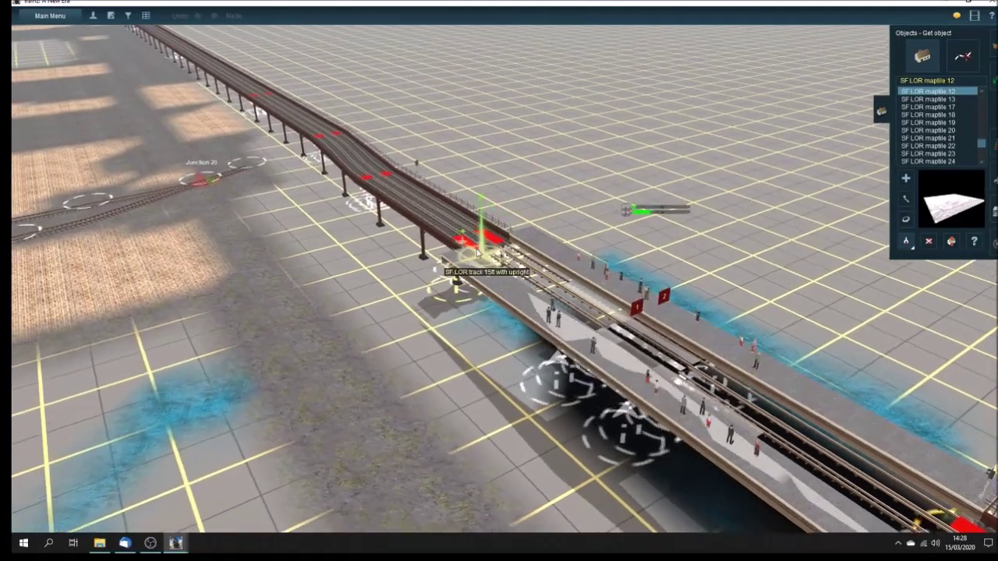
pyautogui.press('Left')
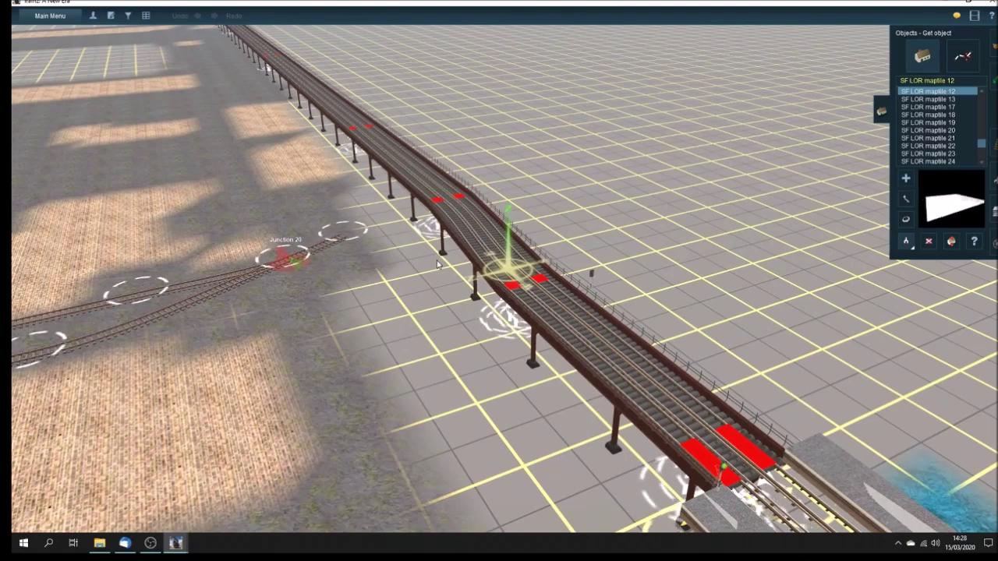
pyautogui.press('Left')
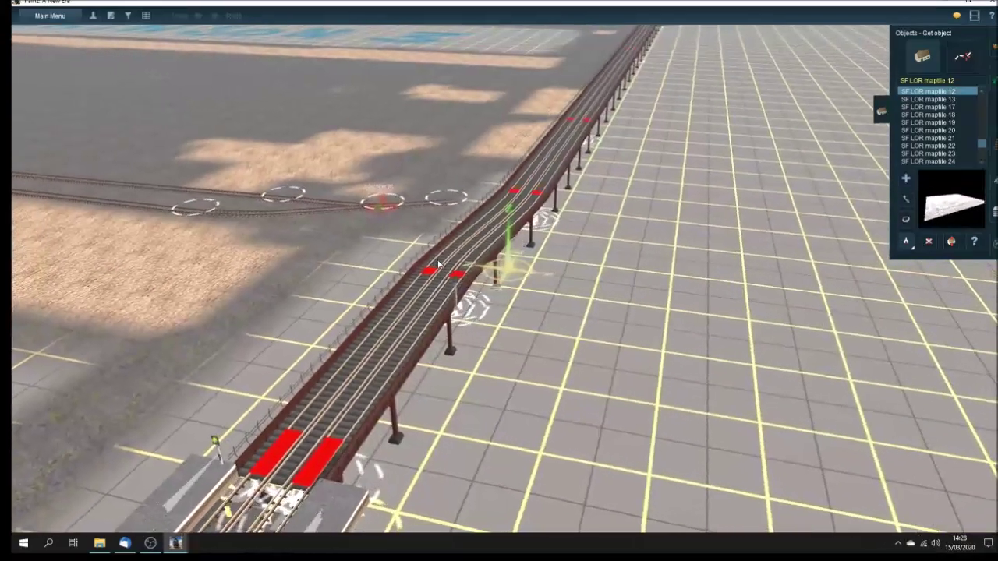
# Turn past the nearby junction to face along the viaduct and approach the station.
pyautogui.press('Left')
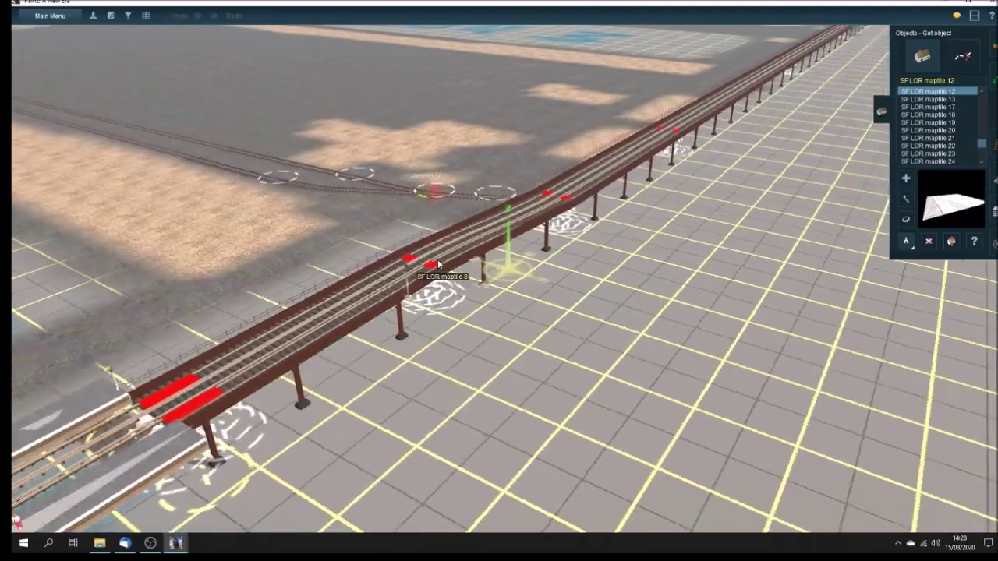
pyautogui.press('Left')
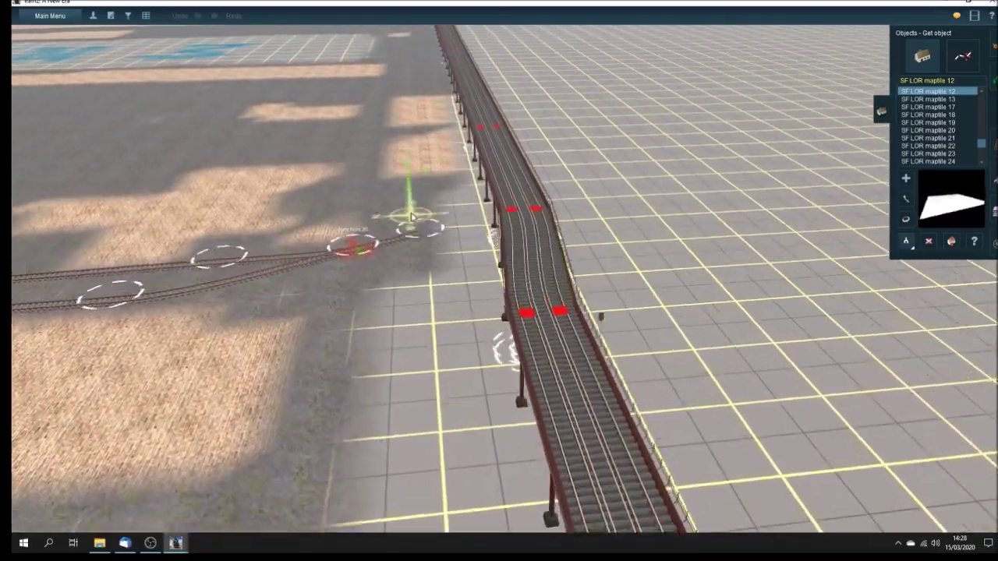
pyautogui.press('Left')
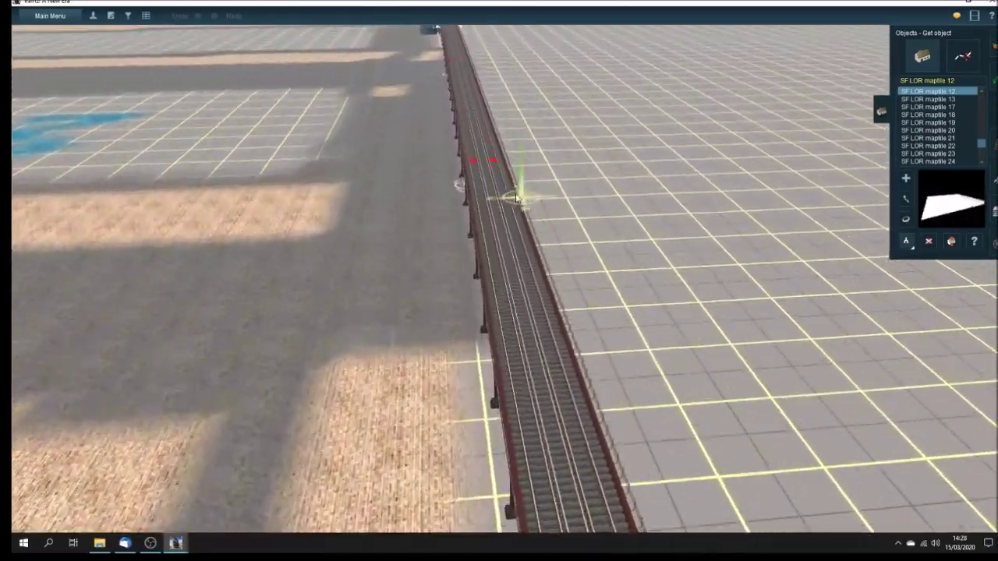
pyautogui.press('Up')
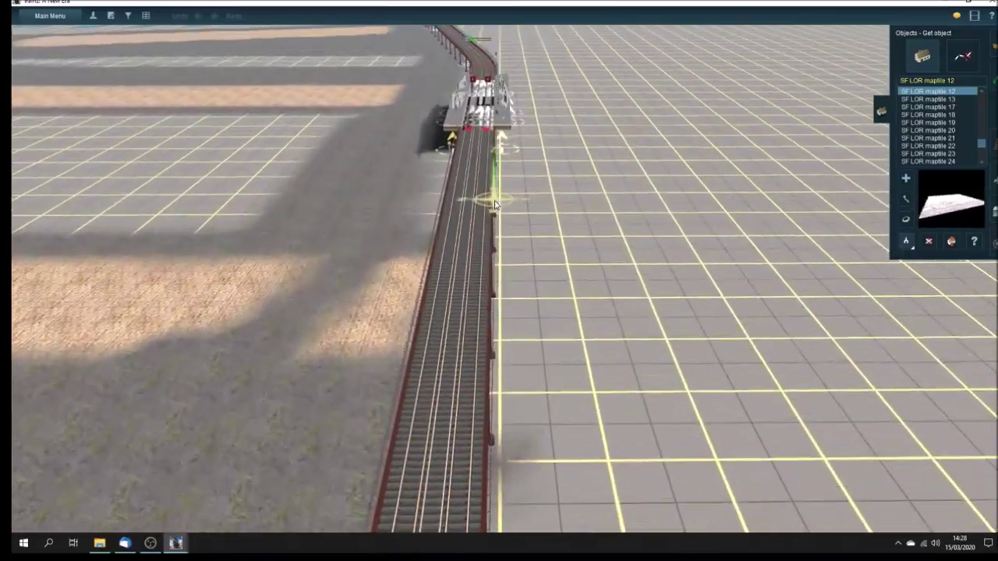
pyautogui.press('Up')
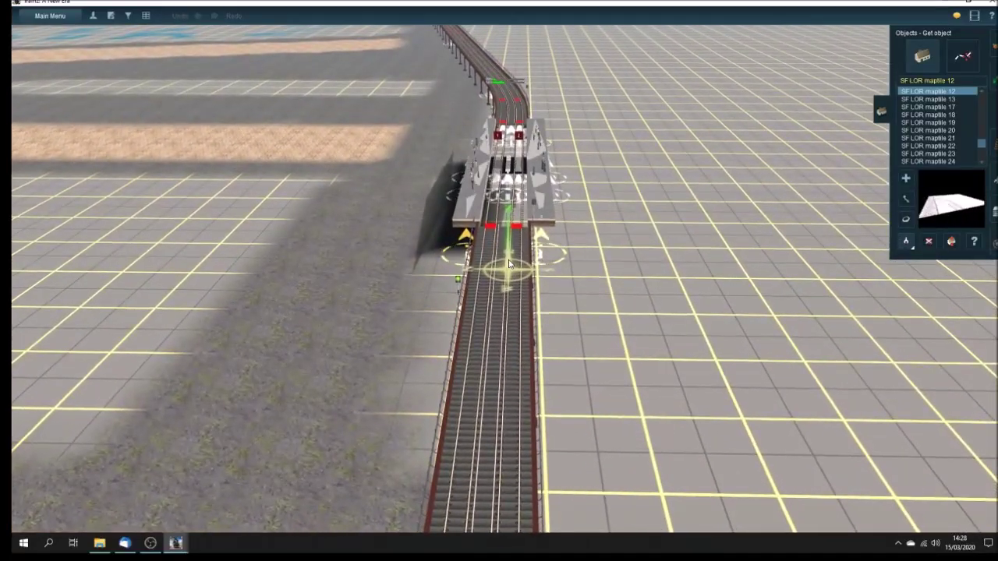
# Pass over the station platforms onto the curved track and look back over the station.
pyautogui.scroll(-5, 509, 265)
pyautogui.scroll(5, 509, 265)
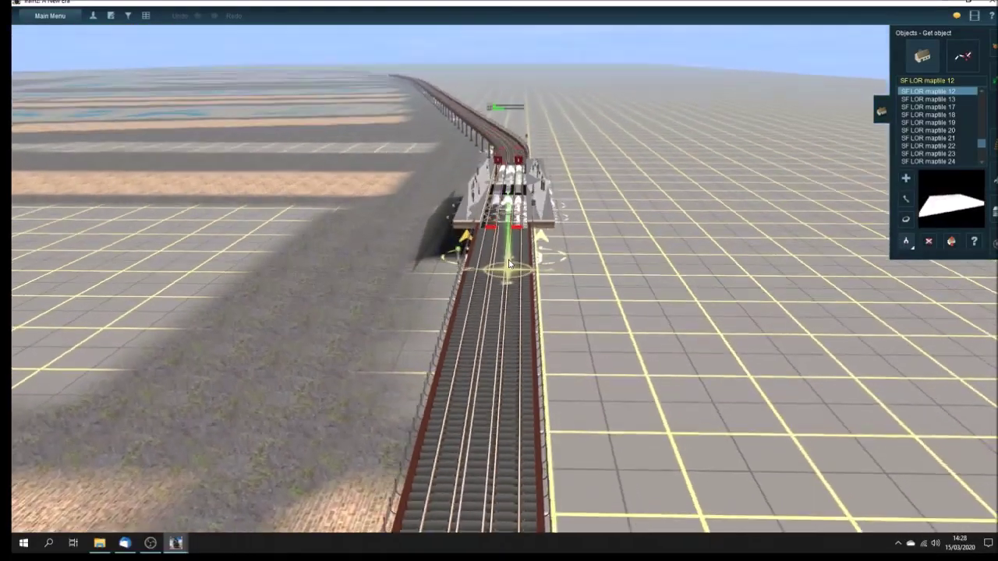
pyautogui.press('Up')
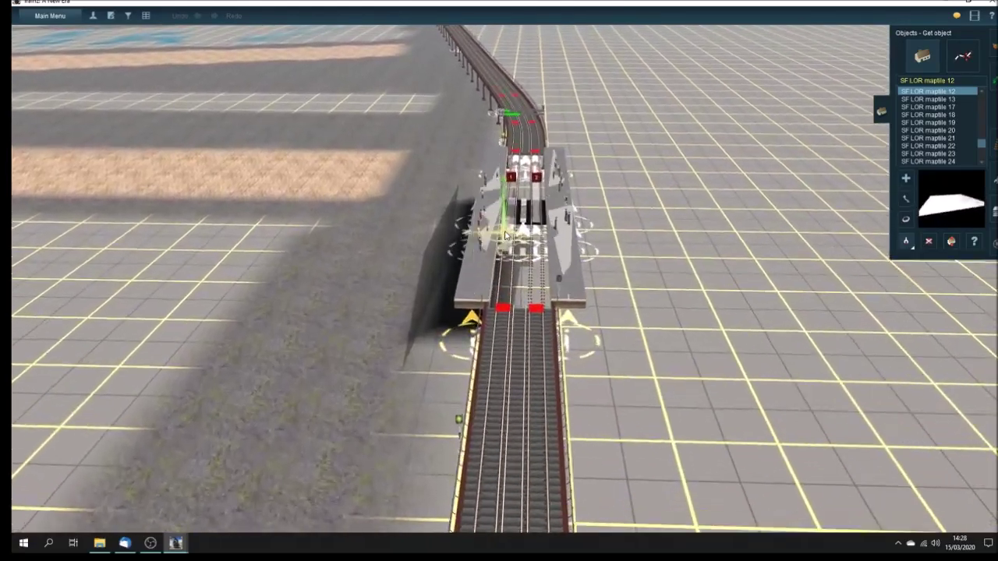
pyautogui.press('Up')
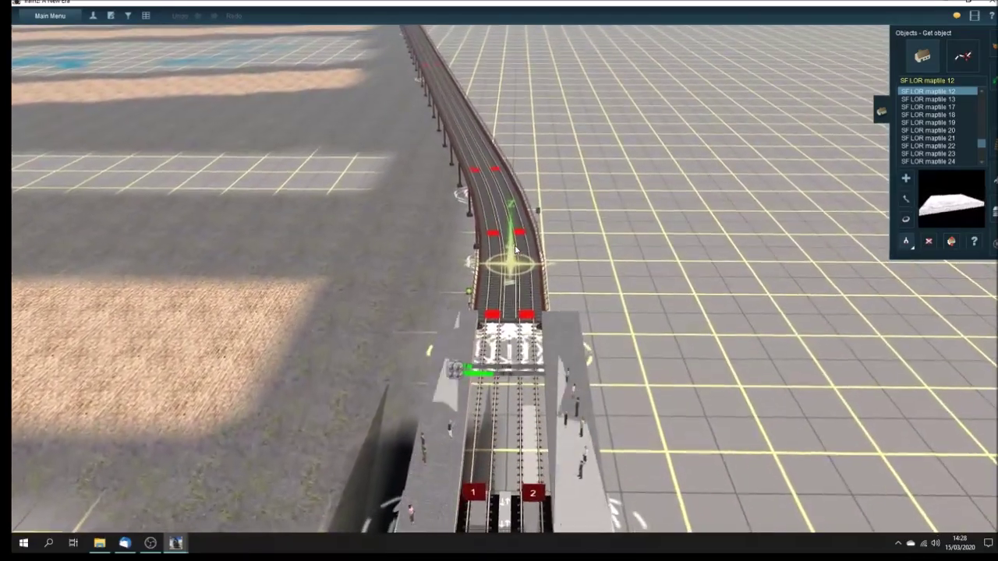
pyautogui.press('Right')
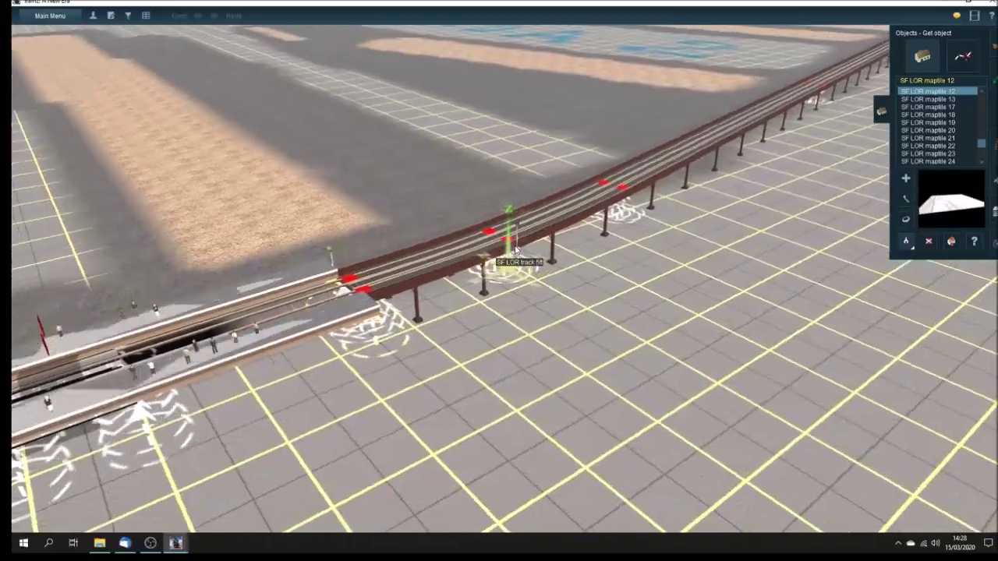
pyautogui.press('Right')
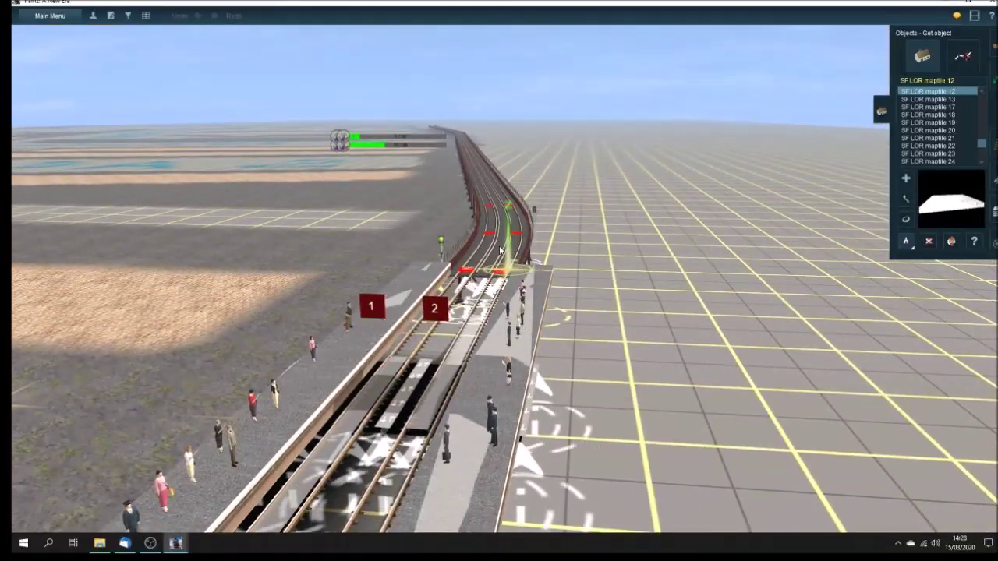
# Move toward the signal beyond the station, then back along the track toward the markers.
pyautogui.press('Up')
pyautogui.press('Down')
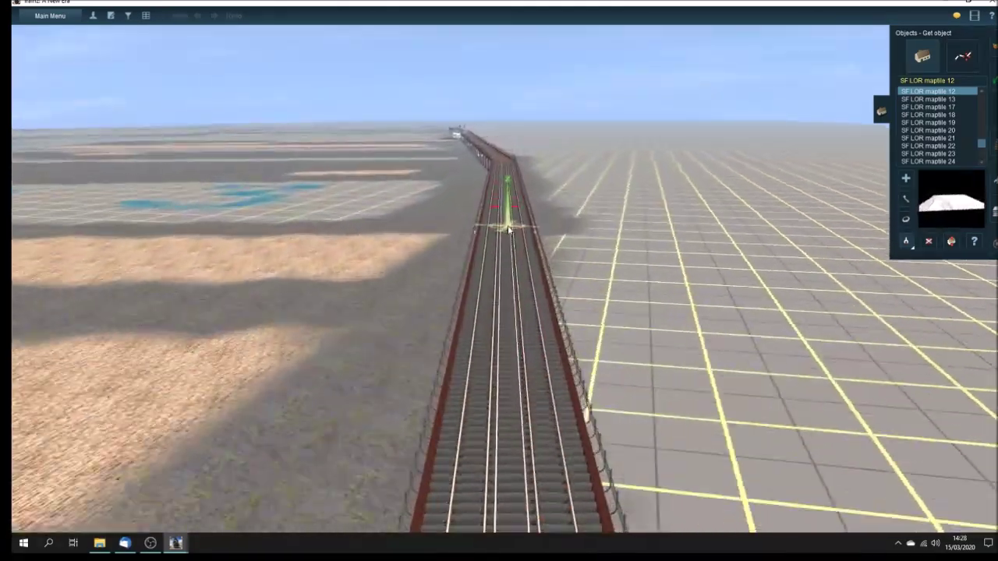
pyautogui.press('Up')
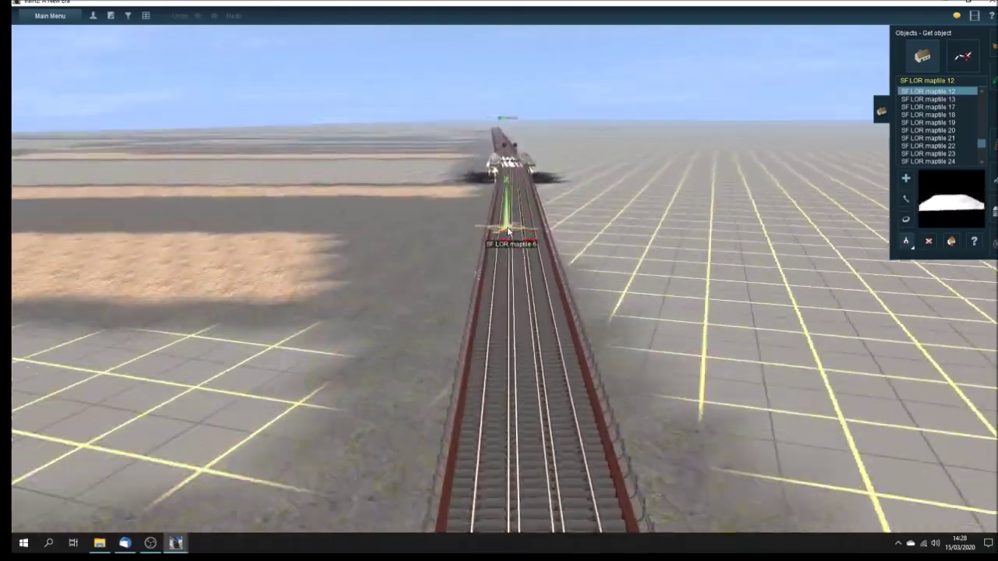
pyautogui.press('Up')
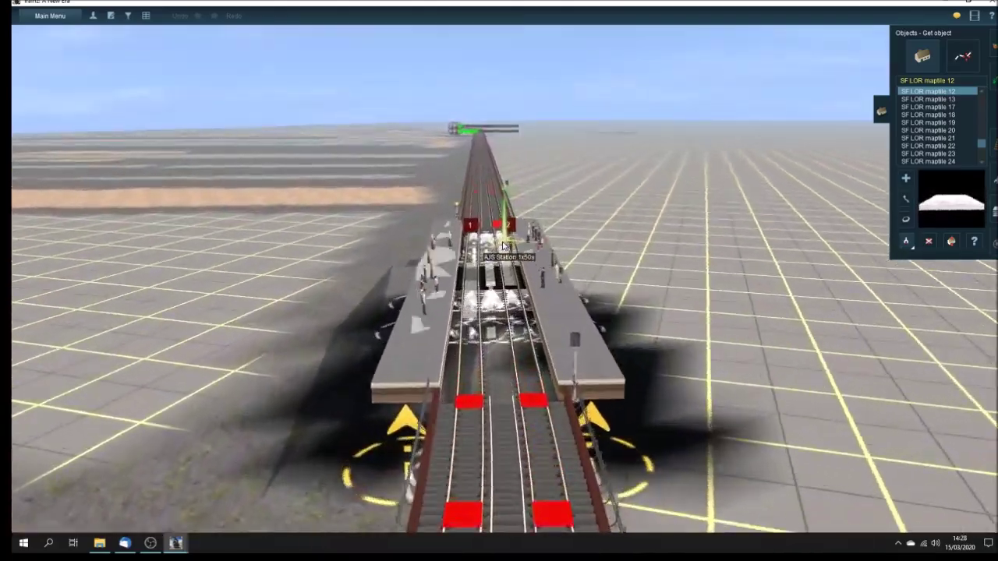
pyautogui.press('Down')
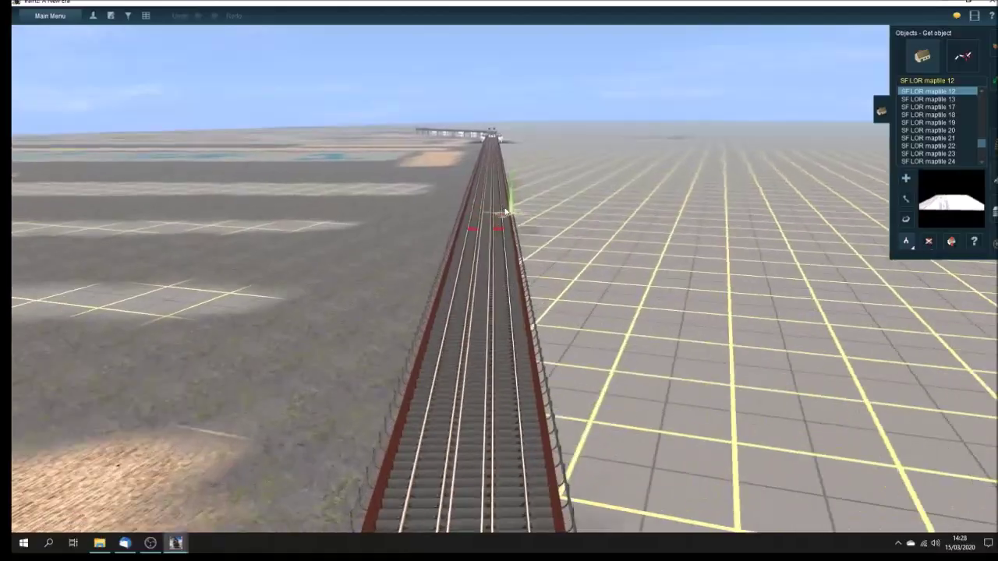
pyautogui.press('Down')
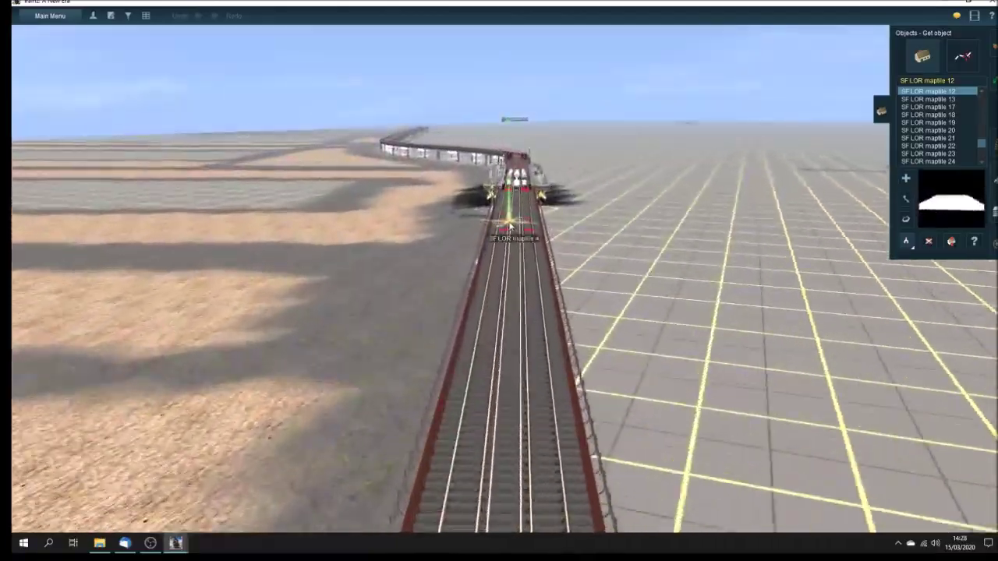
# View the viaduct side-on and along its tall piers toward the far end.
pyautogui.press('Up')
pyautogui.press('Right')
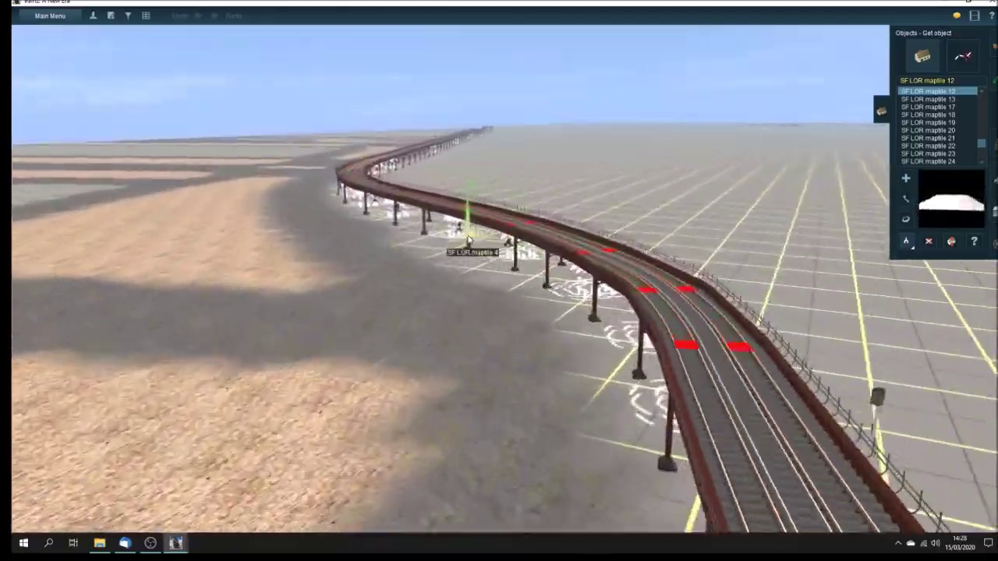
pyautogui.press('Left')
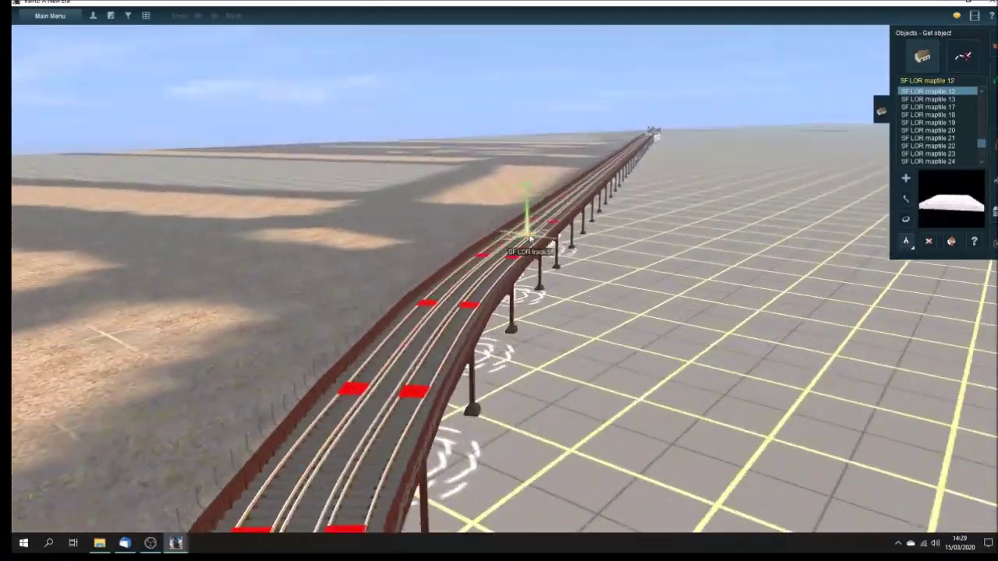
pyautogui.press('Left')
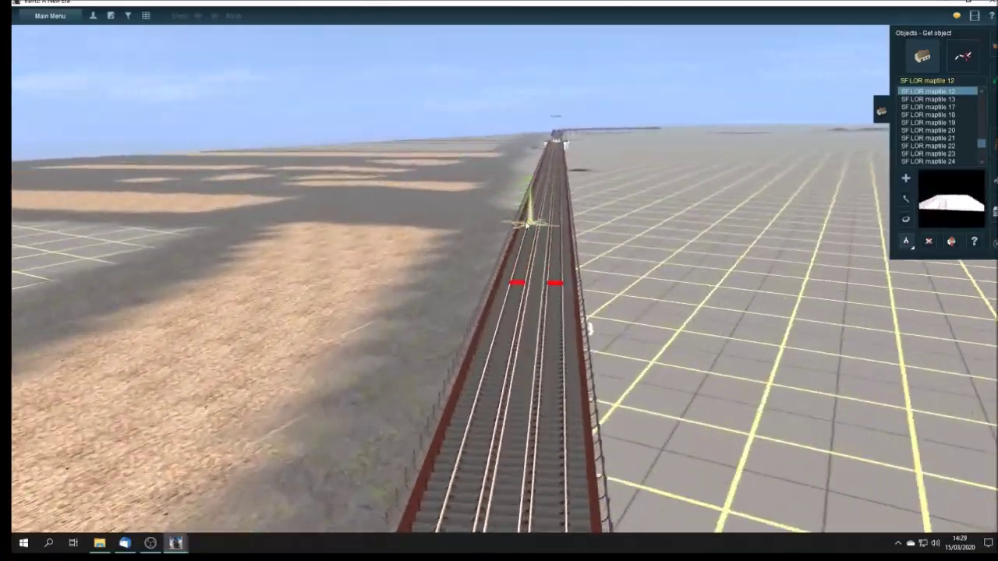
pyautogui.press('Right')
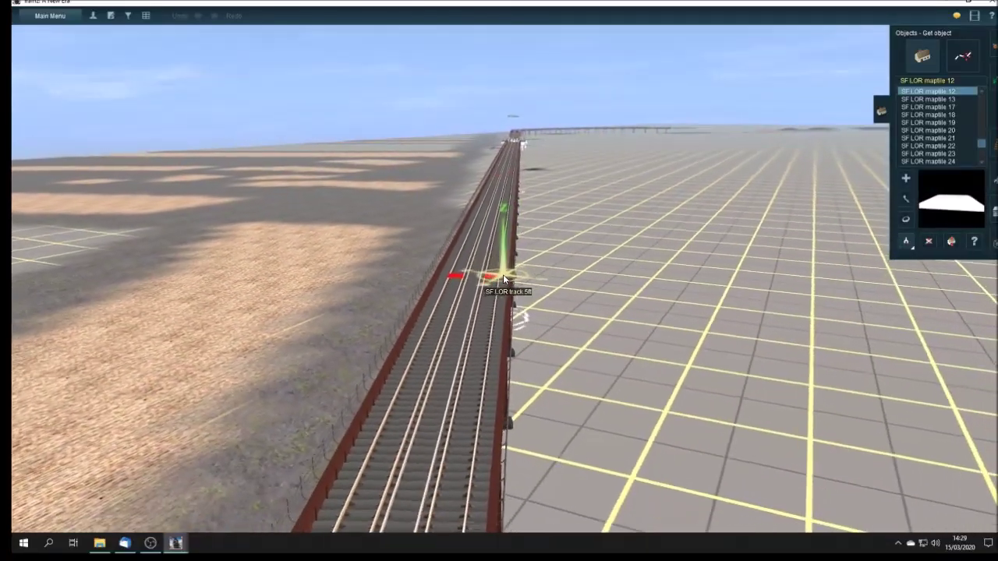
pyautogui.press('Left')
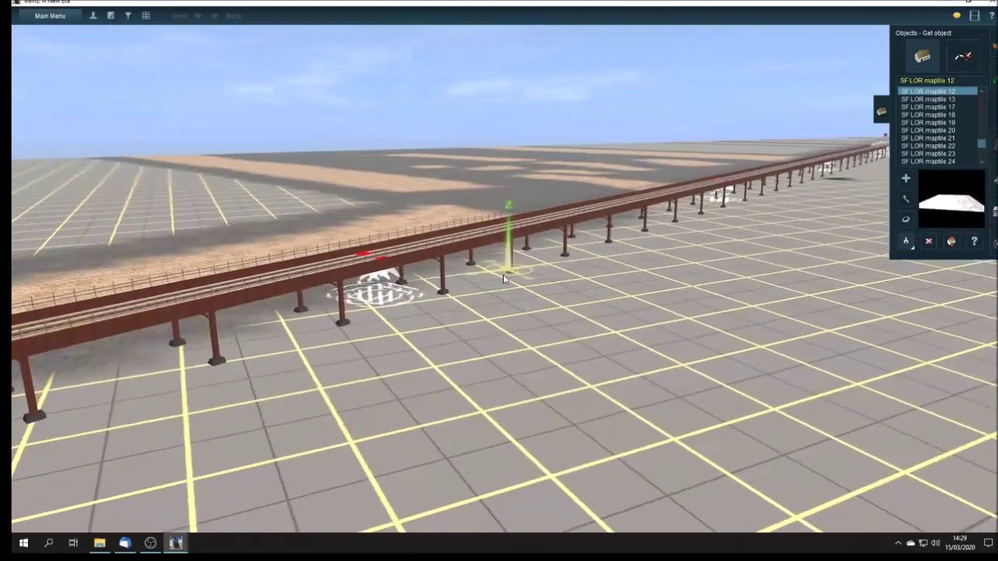
pyautogui.press('Right')
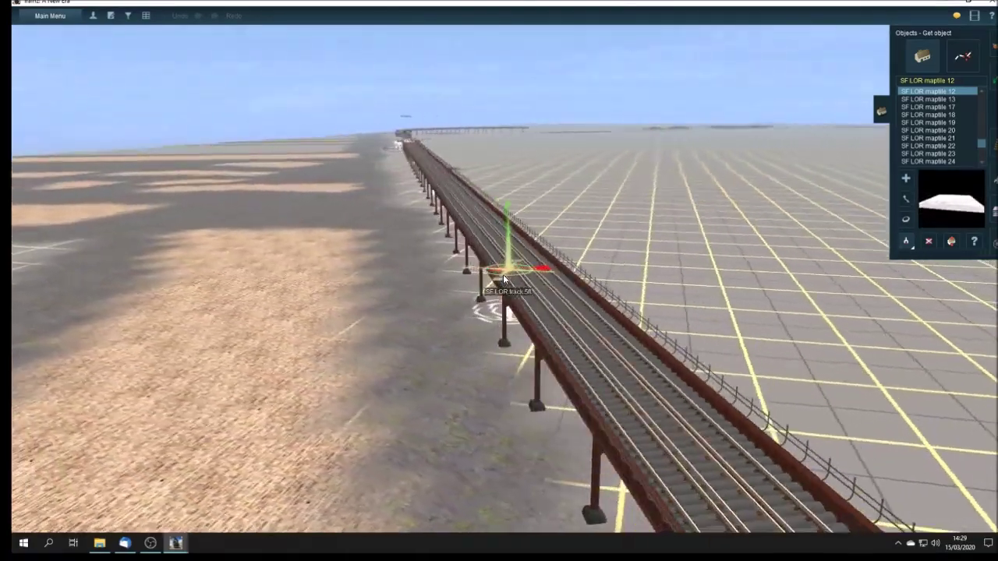
pyautogui.press('Right')
pyautogui.press('Right')
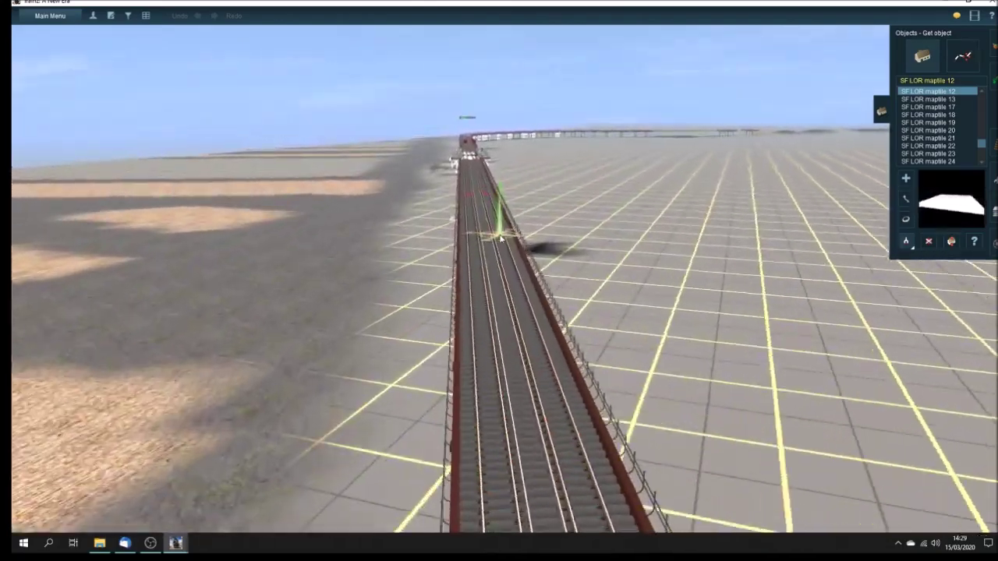
pyautogui.scroll(3, 500, 234)
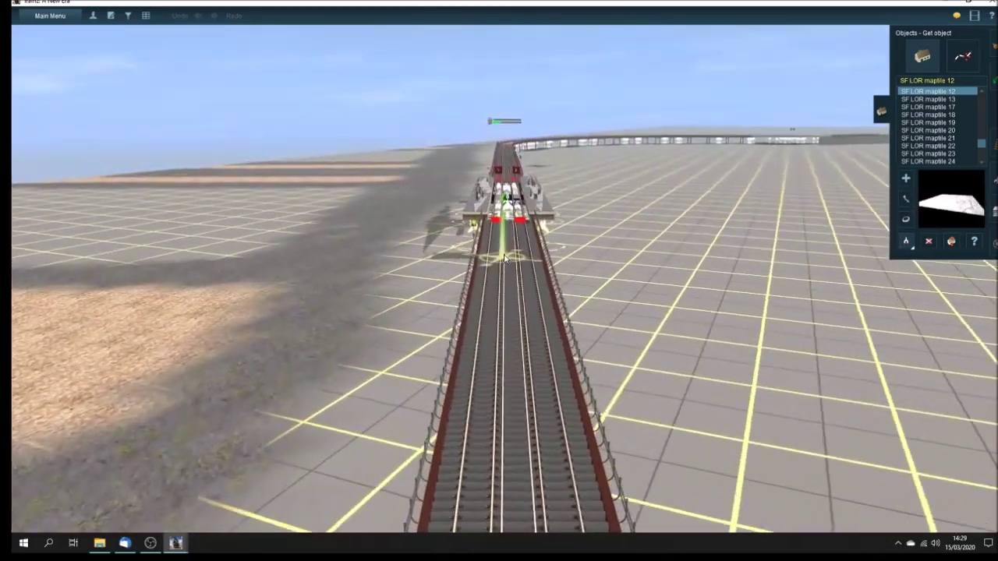
pyautogui.scroll(4, 510, 253)
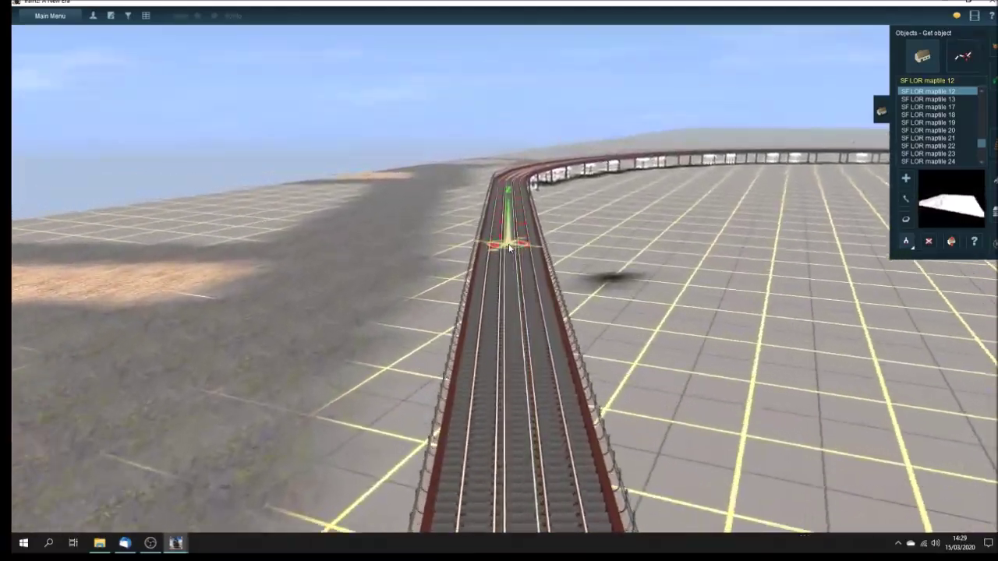
pyautogui.scroll(2, 511, 250)
# Orbit around the curved viaduct, AJS Station 1x50s and its junctions, centring the station train.
pyautogui.moveTo(511, 253); pyautogui.dragTo(619, 255, button='right')
pyautogui.moveTo(546, 254); pyautogui.dragTo(465, 257, button='right')
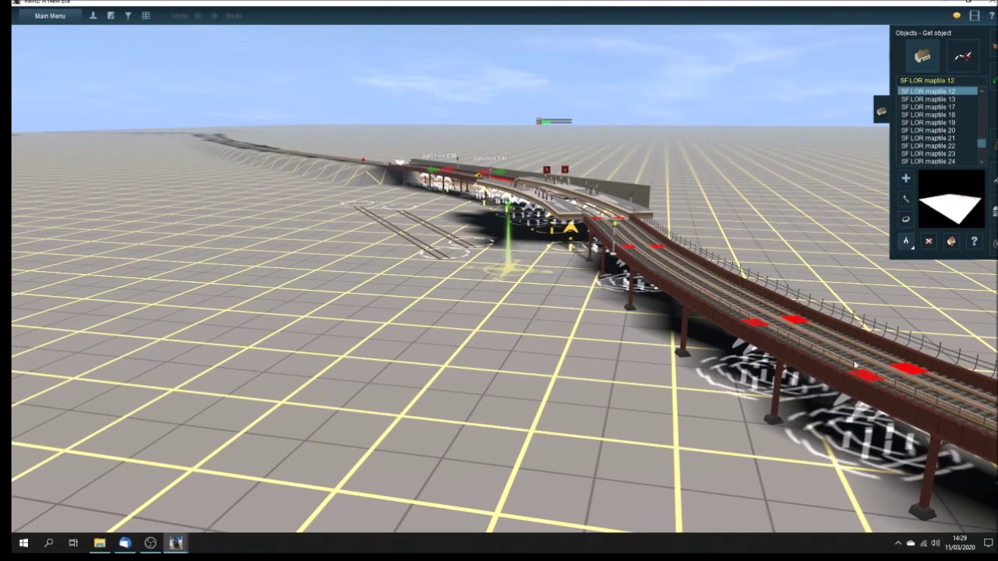
pyautogui.moveTo(828, 356); pyautogui.dragTo(514, 264, button='right')
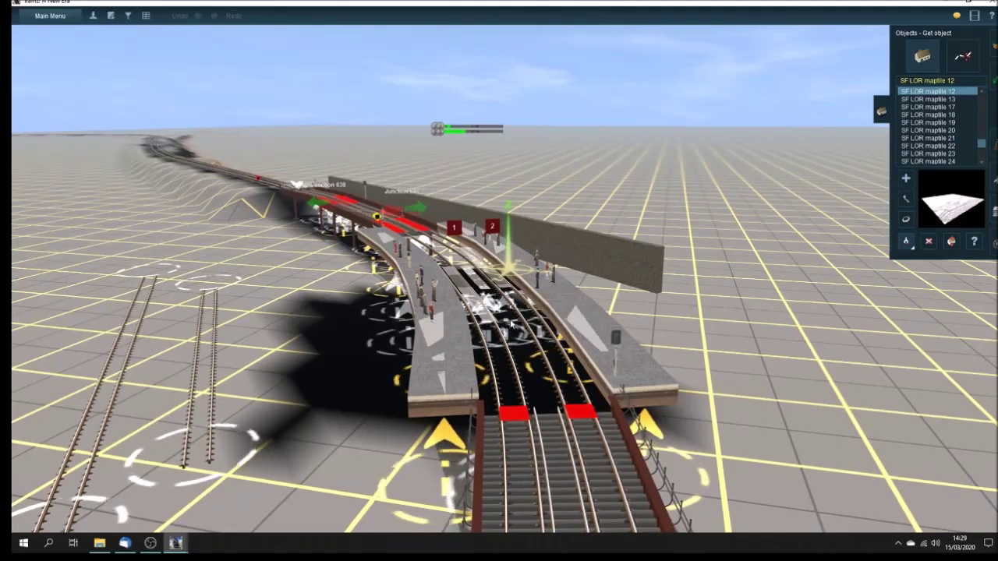
pyautogui.moveTo(514, 263)
pyautogui.mouseDown(button='right')
pyautogui.moveTo(474, 252)
pyautogui.moveTo(540, 294)
pyautogui.moveTo(502, 264)
pyautogui.moveTo(487, 328)
pyautogui.moveTo(544, 240)
pyautogui.moveTo(626, 432)
pyautogui.moveTo(506, 140)
pyautogui.moveTo(457, 165)
pyautogui.moveTo(464, 204)
pyautogui.moveTo(493, 253)
pyautogui.moveTo(500, 216)
pyautogui.moveTo(511, 335)
pyautogui.moveTo(462, 244)
pyautogui.moveTo(535, 289)
pyautogui.moveTo(572, 301)
pyautogui.moveTo(610, 294)
pyautogui.mouseUp(button='right')
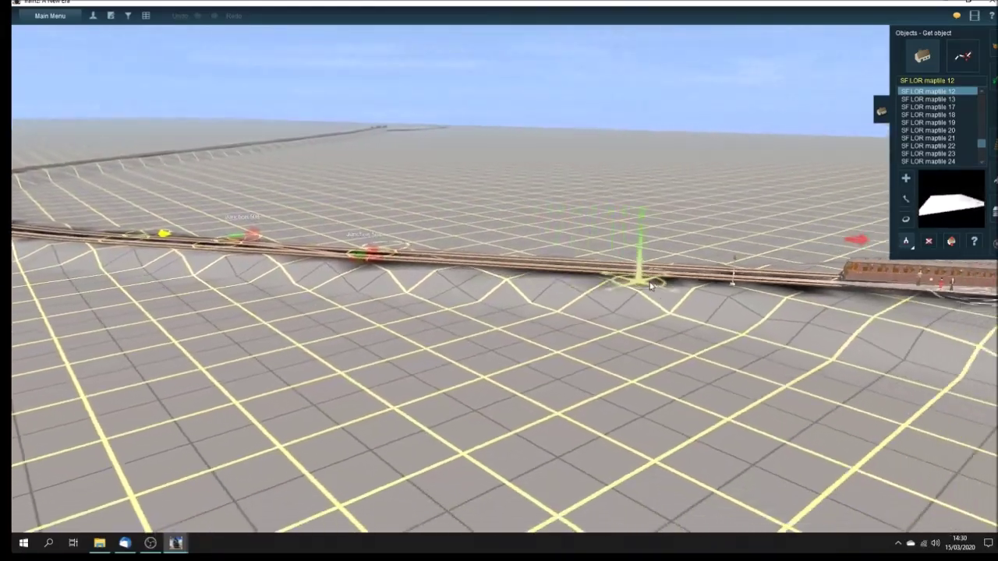
pyautogui.moveTo(651, 286); pyautogui.dragTo(497, 267, button='right')
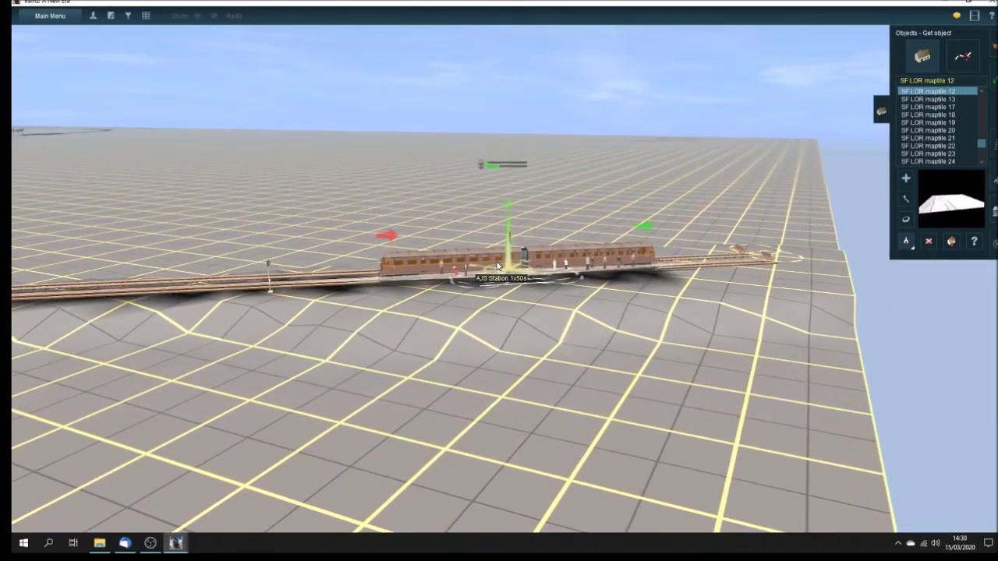
# Orbit the station track and zoom in on the brown railcar at the platform.
pyautogui.press('Right')
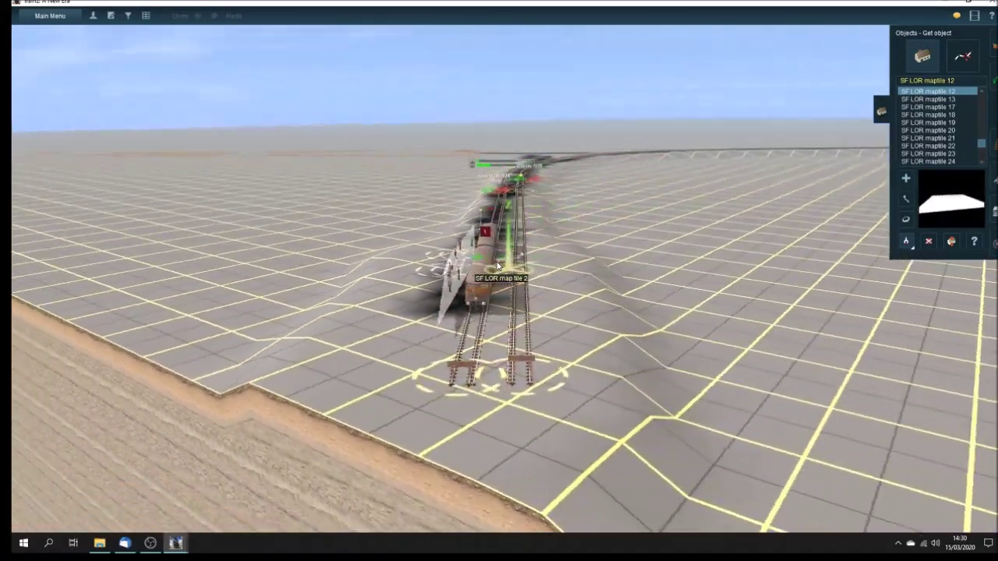
pyautogui.press('Right')
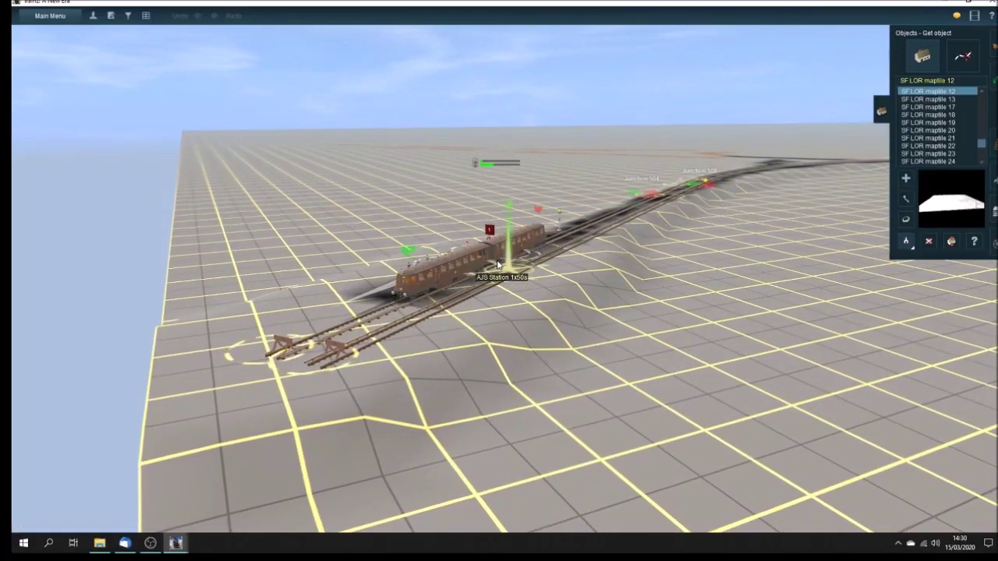
pyautogui.scroll(5, 498, 264)
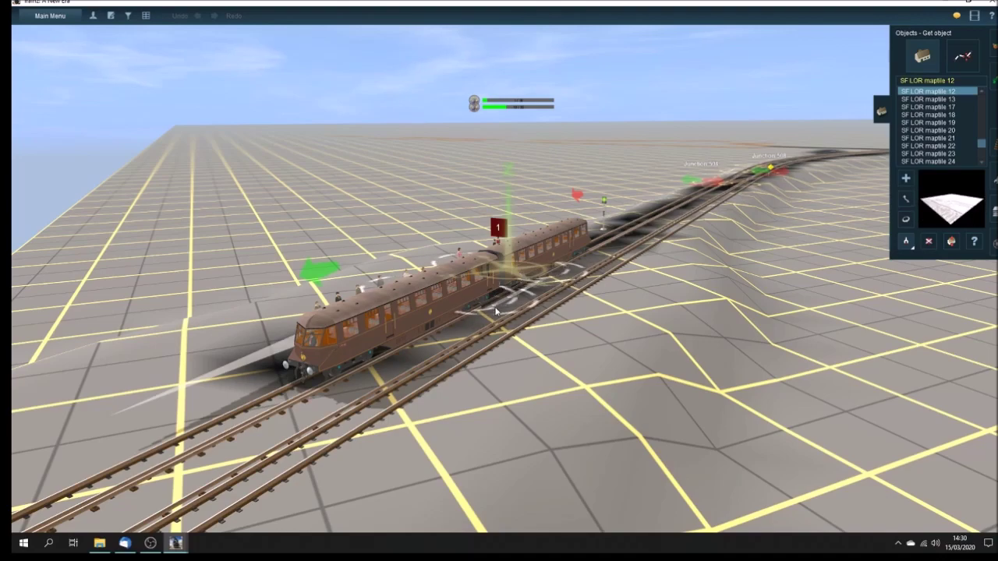
pyautogui.scroll(3, 498, 296)
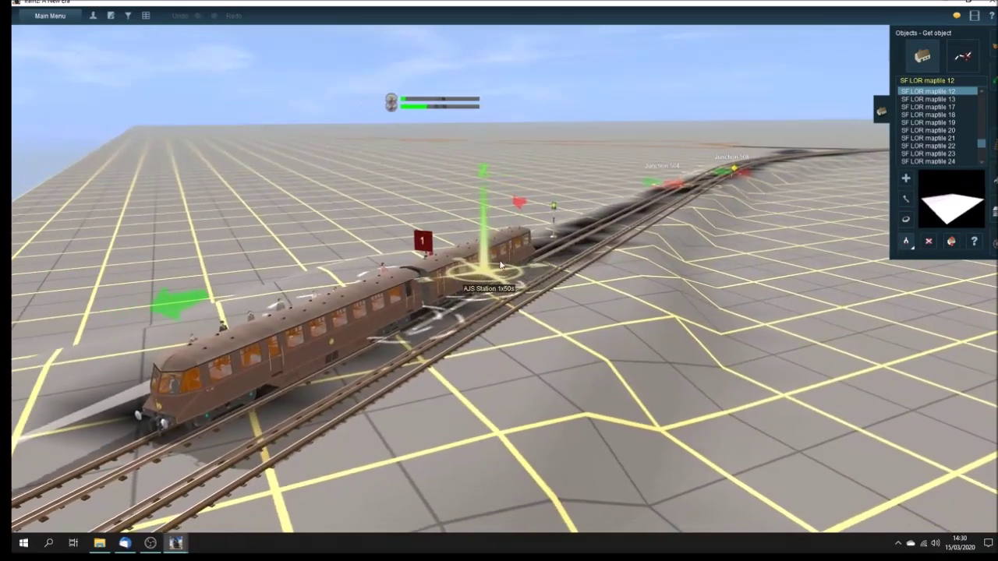
# Travel past the train to Junction 508 and look back toward the viaduct.
pyautogui.press('Up')
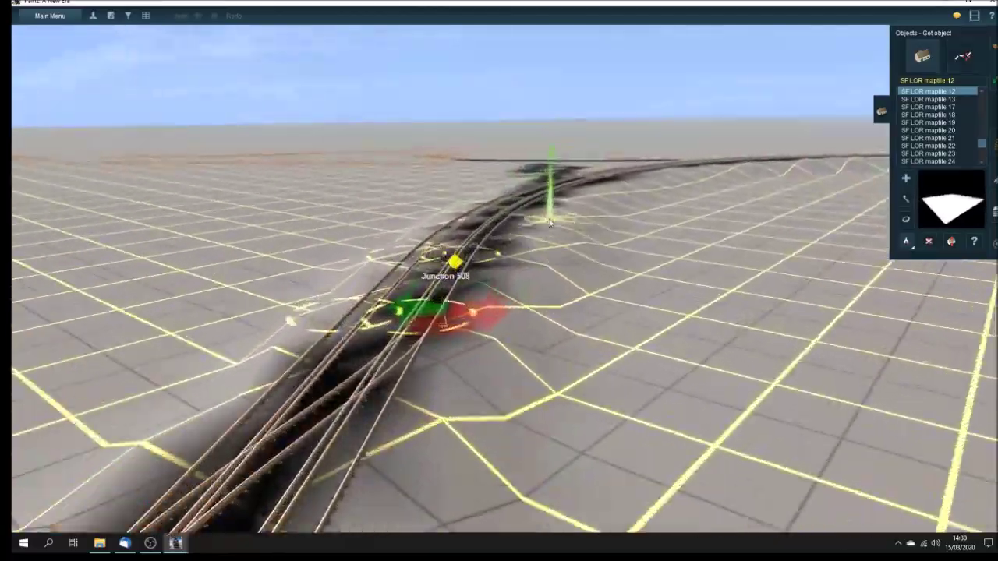
pyautogui.moveTo(550, 224); pyautogui.dragTo(467, 210, button='right')
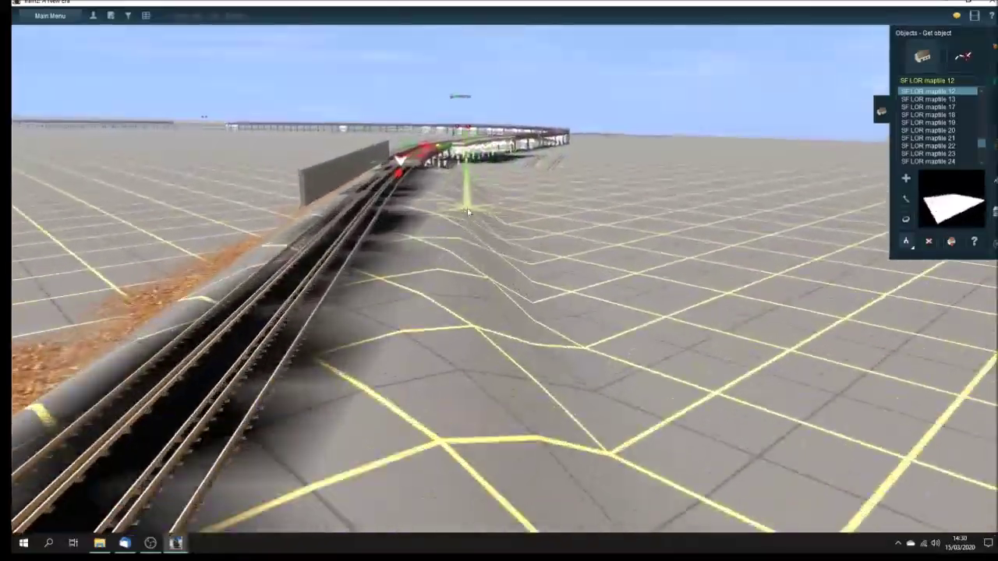
pyautogui.scroll(5, 468, 210)
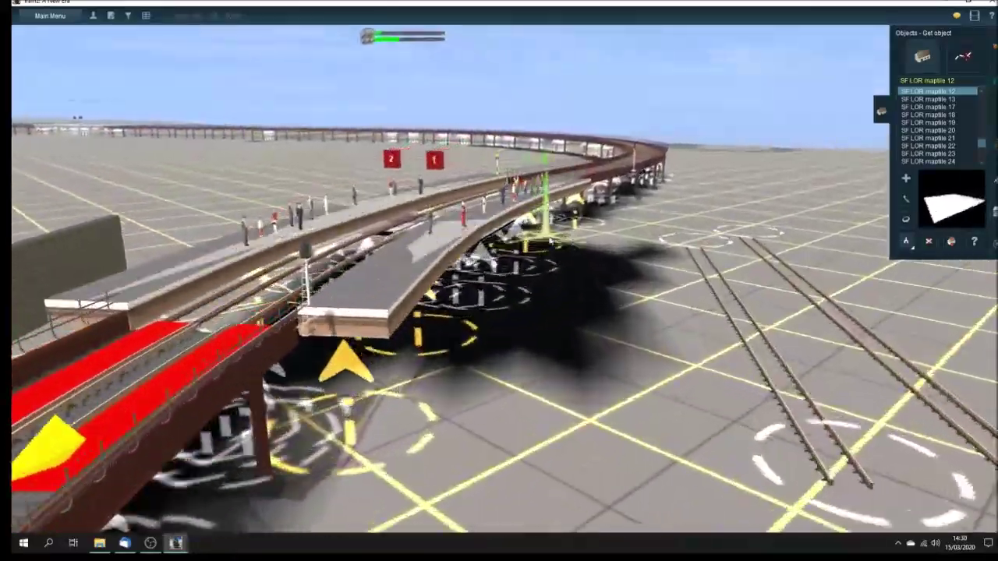
# Orbit around the curved station and its numbered platforms to see the viaduct's curve.
pyautogui.moveTo(467, 211); pyautogui.dragTo(477, 245, button='right')
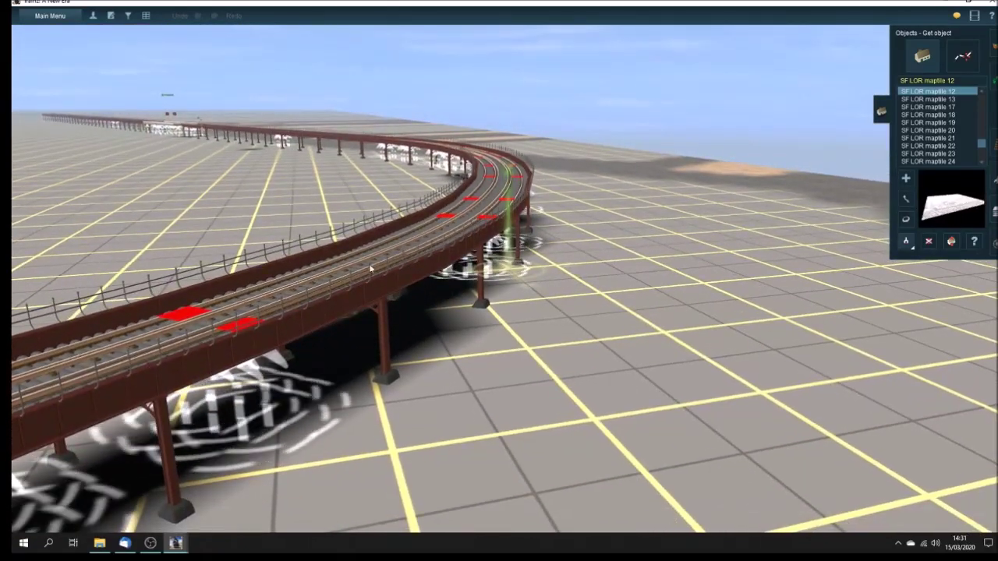
pyautogui.moveTo(399, 241); pyautogui.dragTo(508, 215, button='right')
pyautogui.scroll(-3, 505, 209)
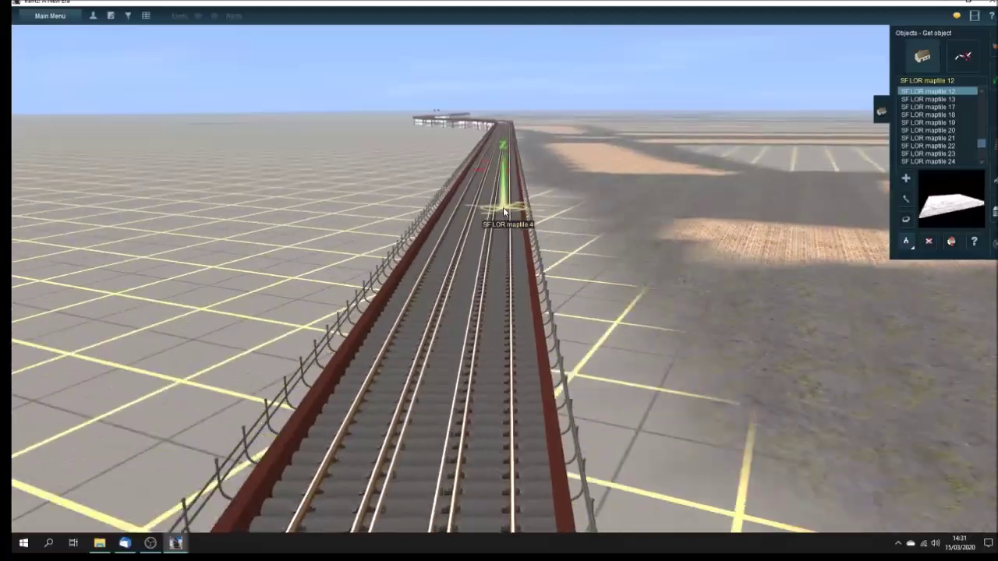
pyautogui.scroll(2, 686, 202)
pyautogui.scroll(2, 545, 194)
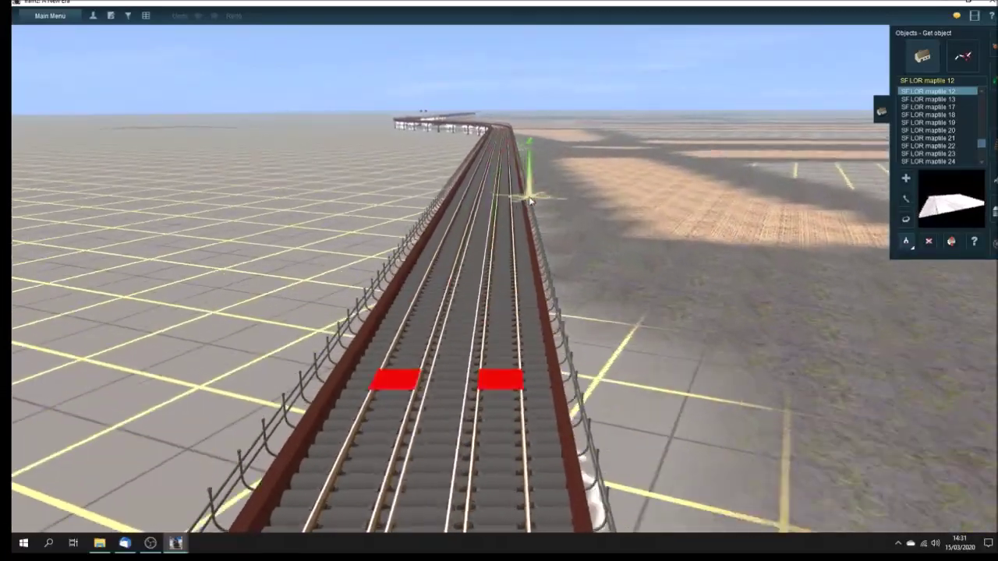
pyautogui.moveTo(514, 203)
pyautogui.mouseDown(button='right')
pyautogui.moveTo(488, 211)
pyautogui.moveTo(503, 218)
pyautogui.mouseUp(button='right')
# Zoom and orbit along the straight four-track viaduct by Signal 462 toward the gantry.
pyautogui.scroll(4, 503, 219)
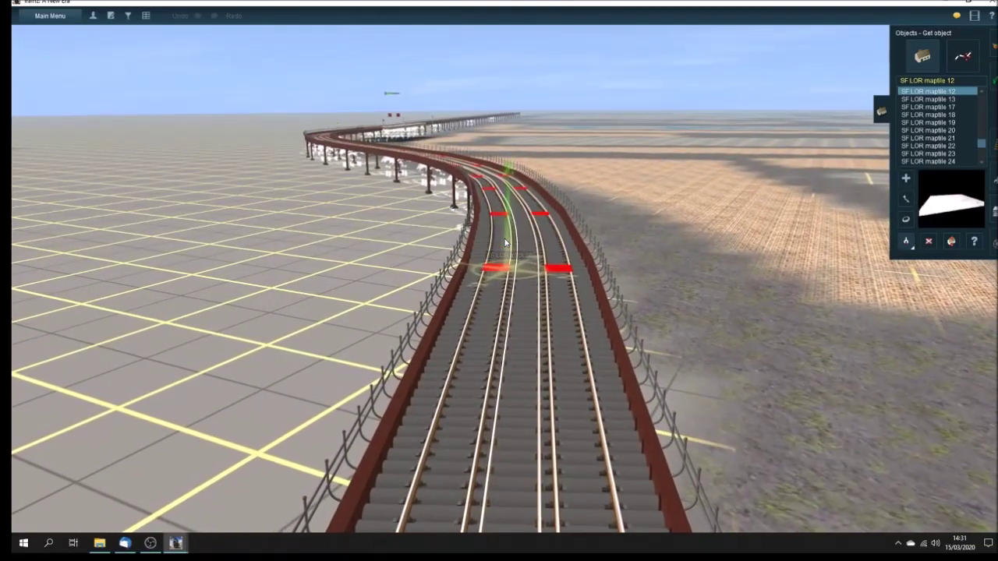
pyautogui.scroll(3, 506, 243)
pyautogui.scroll(-5, 505, 243)
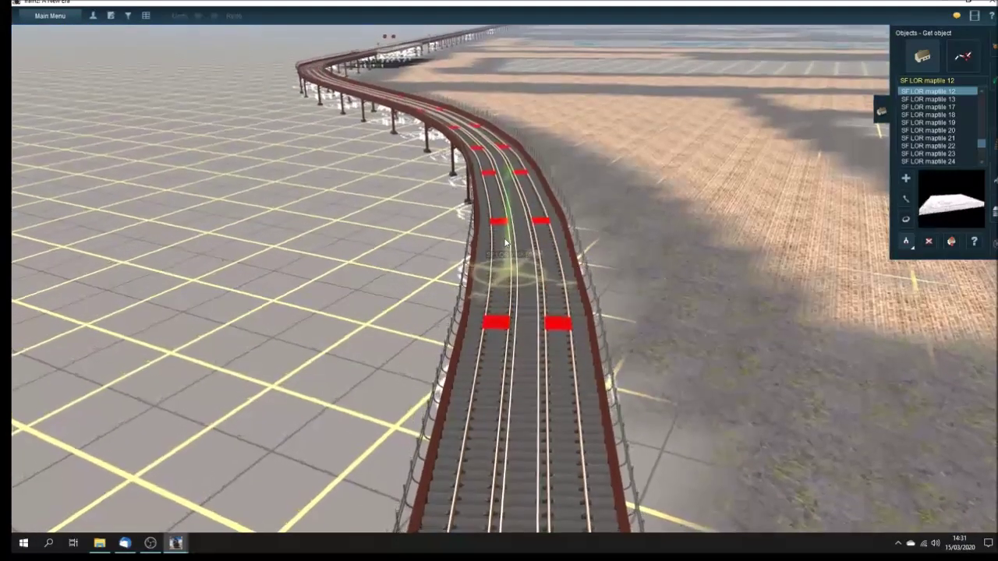
pyautogui.scroll(3, 505, 264)
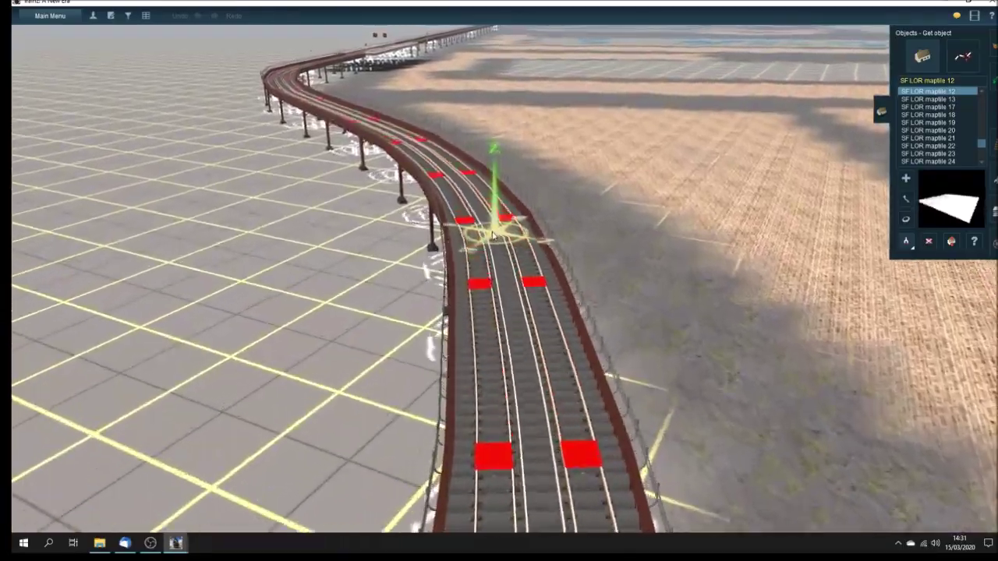
pyautogui.moveTo(493, 233); pyautogui.dragTo(593, 196, button='right')
pyautogui.scroll(-6, 594, 197)
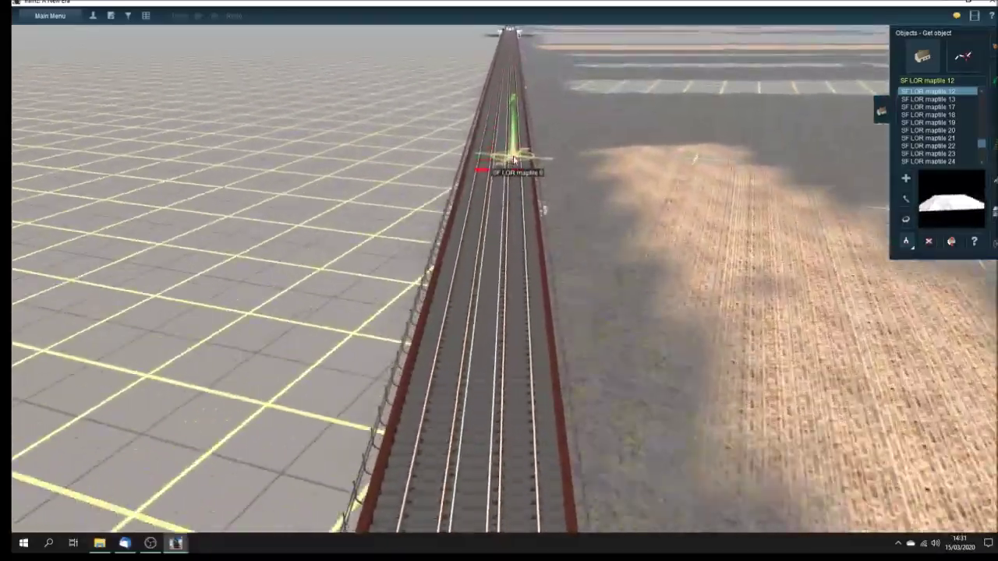
pyautogui.scroll(2, 501, 148)
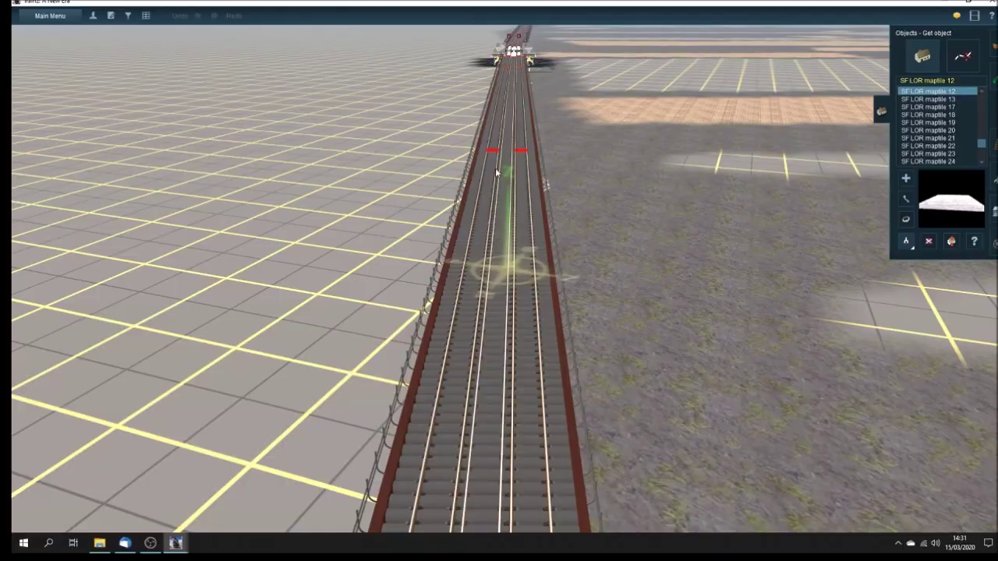
pyautogui.press('Up')
# Fly forward along the viaduct track, turning right to line up down its centre.
pyautogui.press('Left')
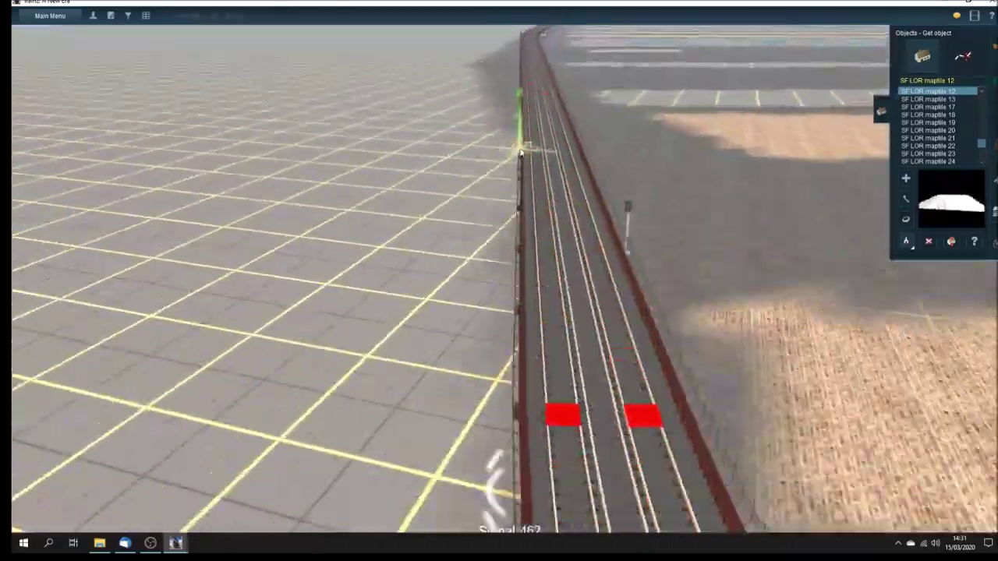
pyautogui.press('Down')
pyautogui.press('Right')
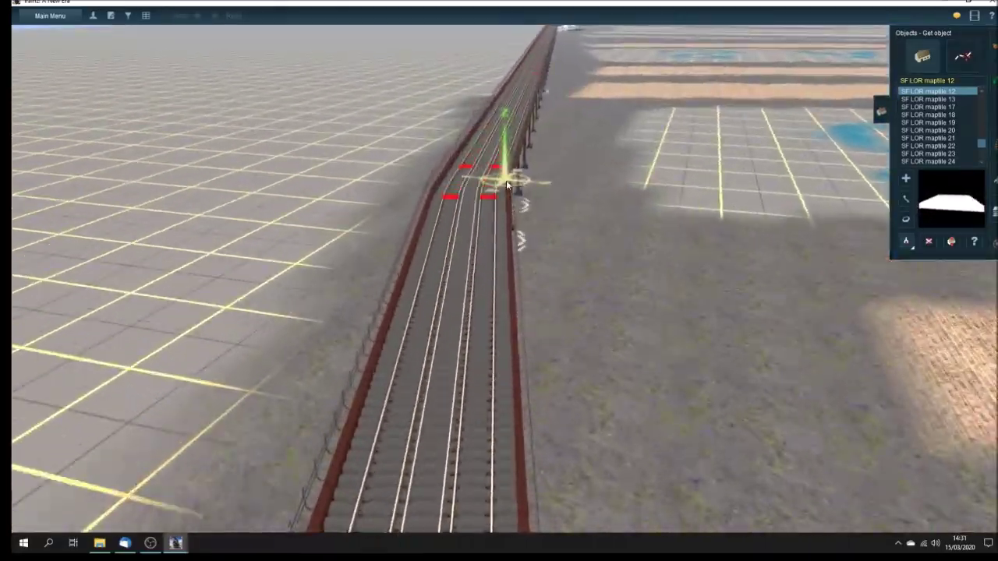
pyautogui.press('Up')
pyautogui.press('Right')
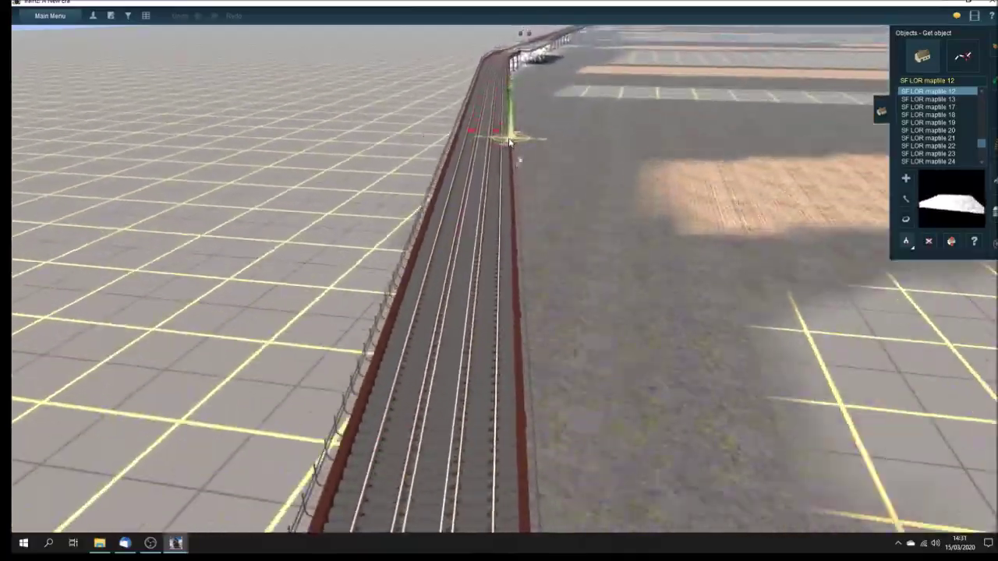
pyautogui.press('Up')
pyautogui.press('Down')
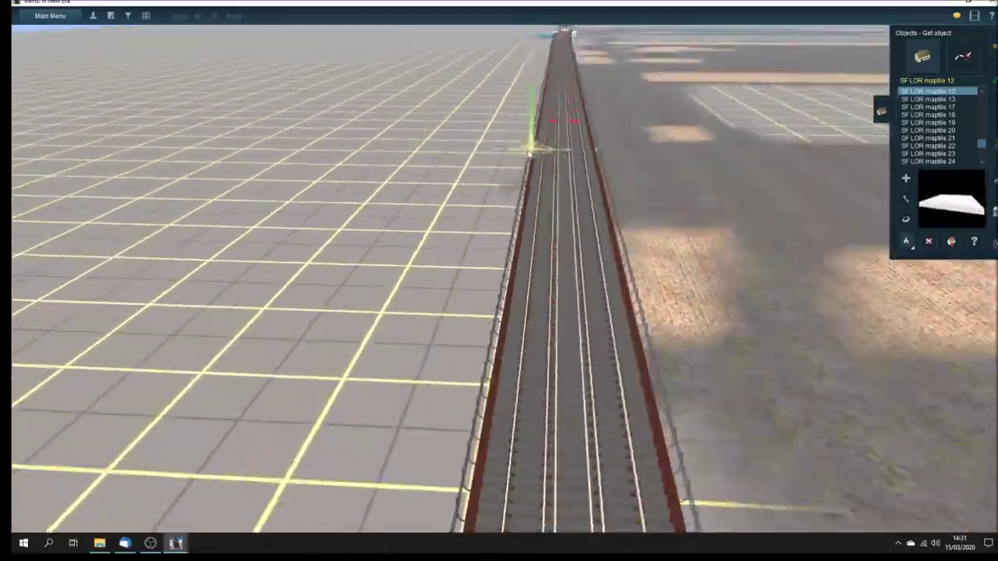
# Continue past the crossing line to the station platforms beside the green truss bridge.
pyautogui.press('Up')
pyautogui.press('Right')
pyautogui.press('Down')
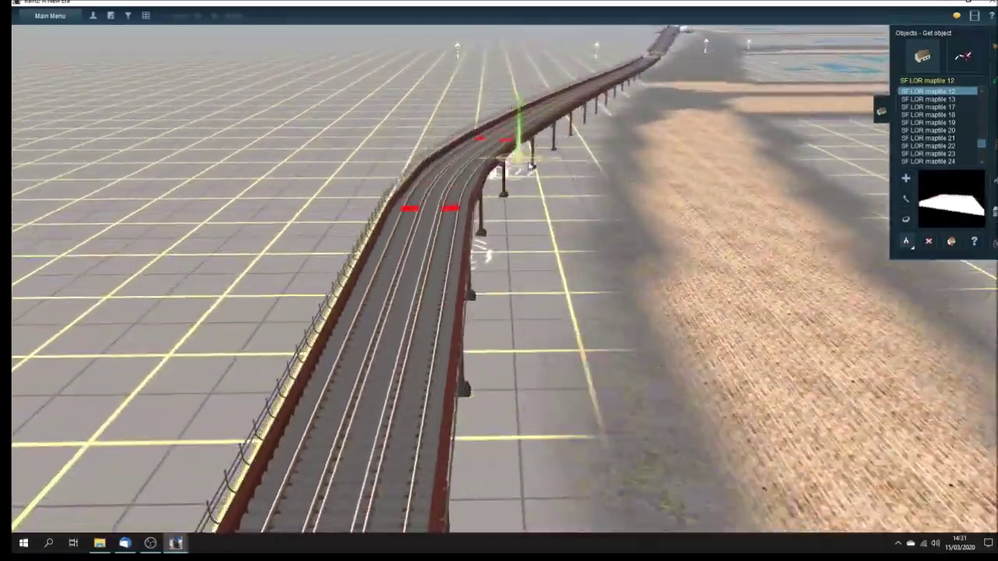
pyautogui.press('Right')
pyautogui.press('Up')
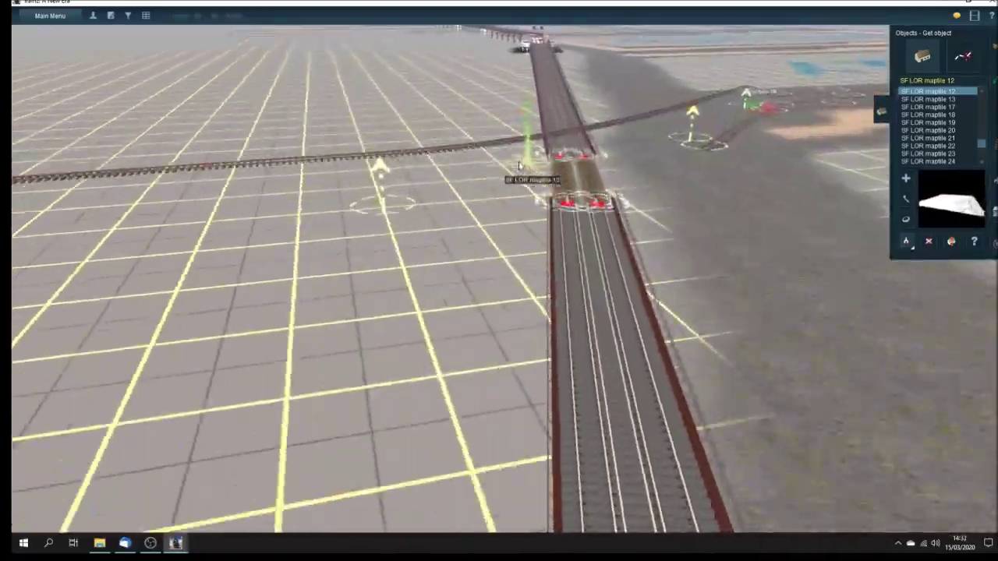
pyautogui.press('Up')
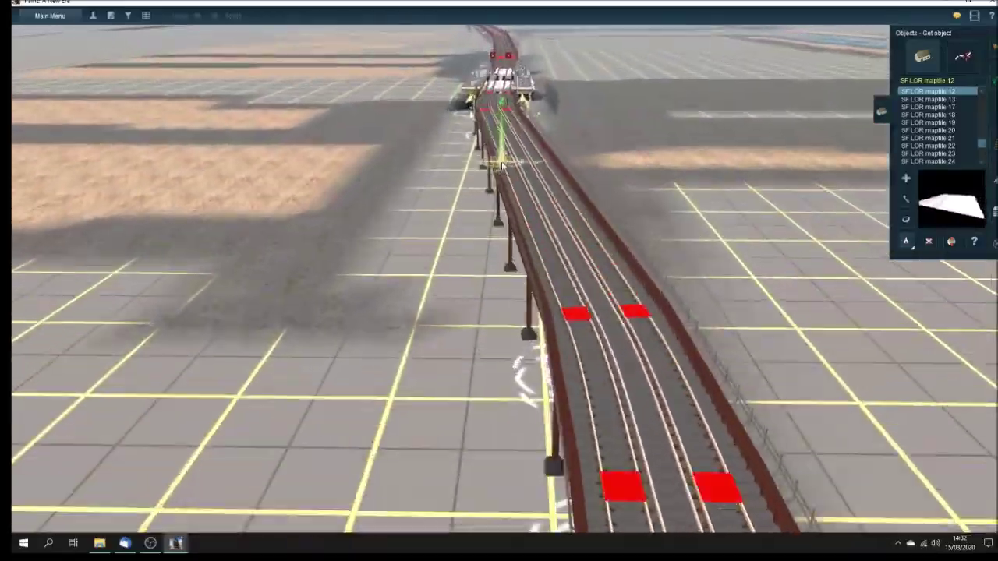
pyautogui.press('Up')
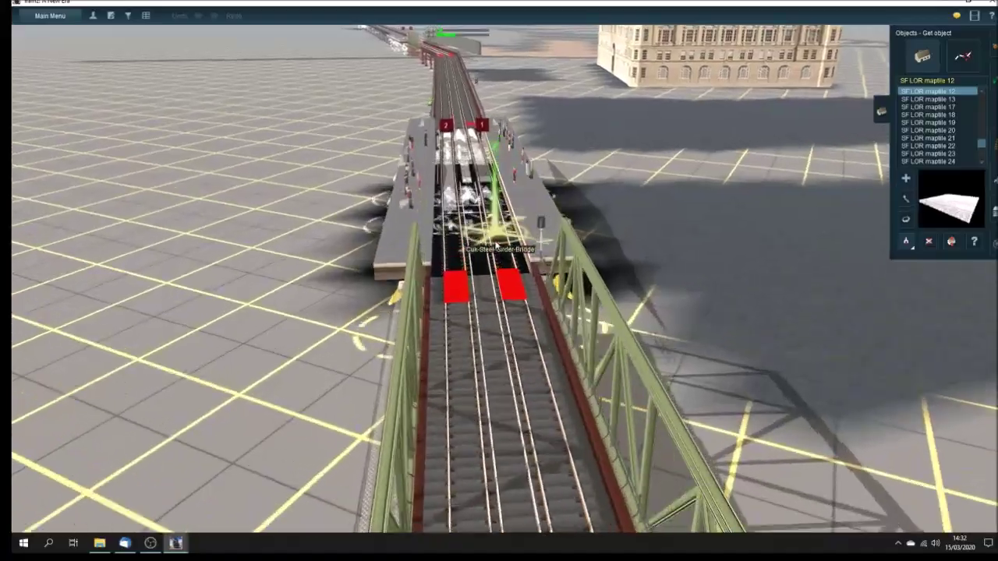
# Zoom in and orbit around the green truss bridge and its brick piers.
pyautogui.scroll(-3, 504, 310)
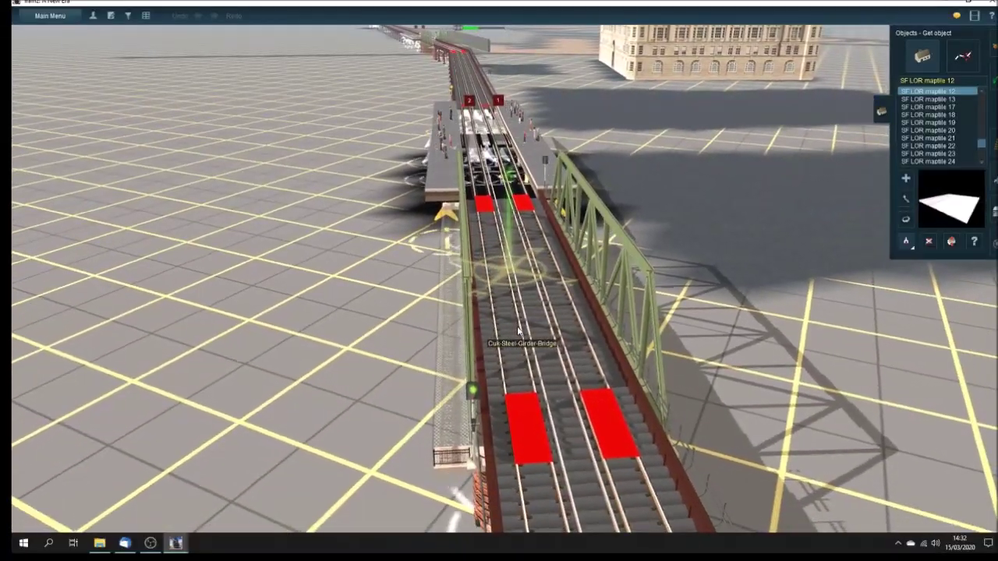
pyautogui.press('Right')
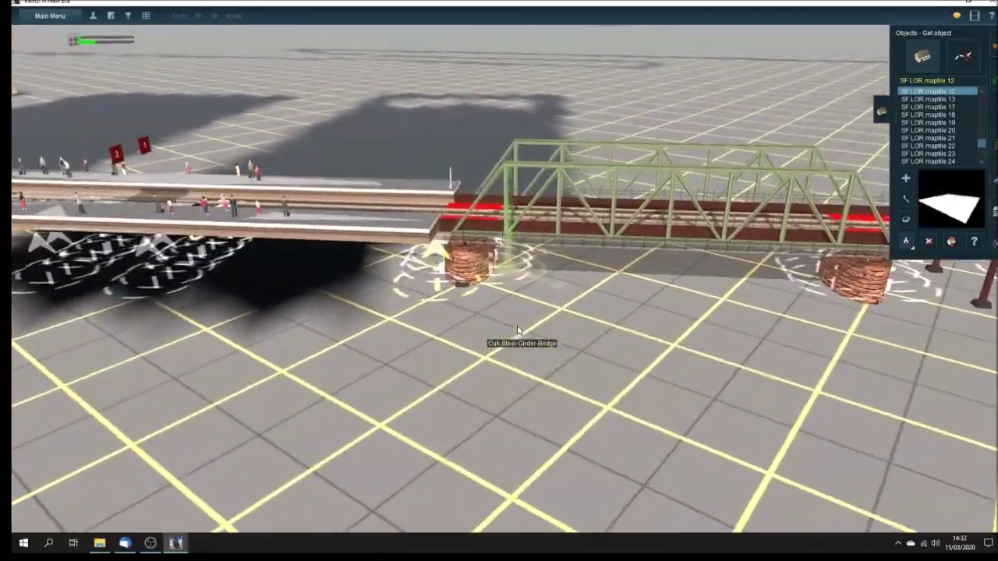
pyautogui.press('Right')
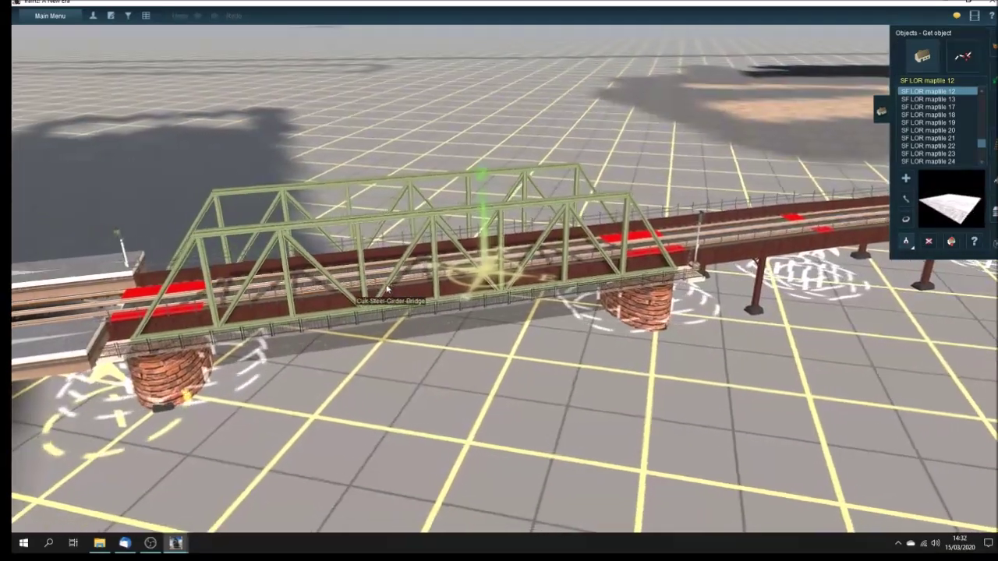
pyautogui.press('Right')
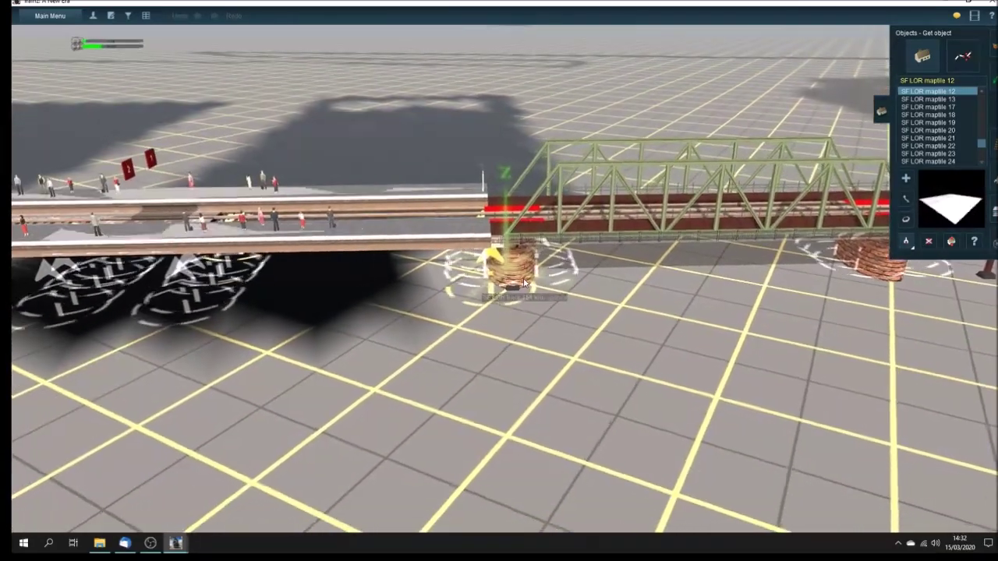
pyautogui.press('Right')
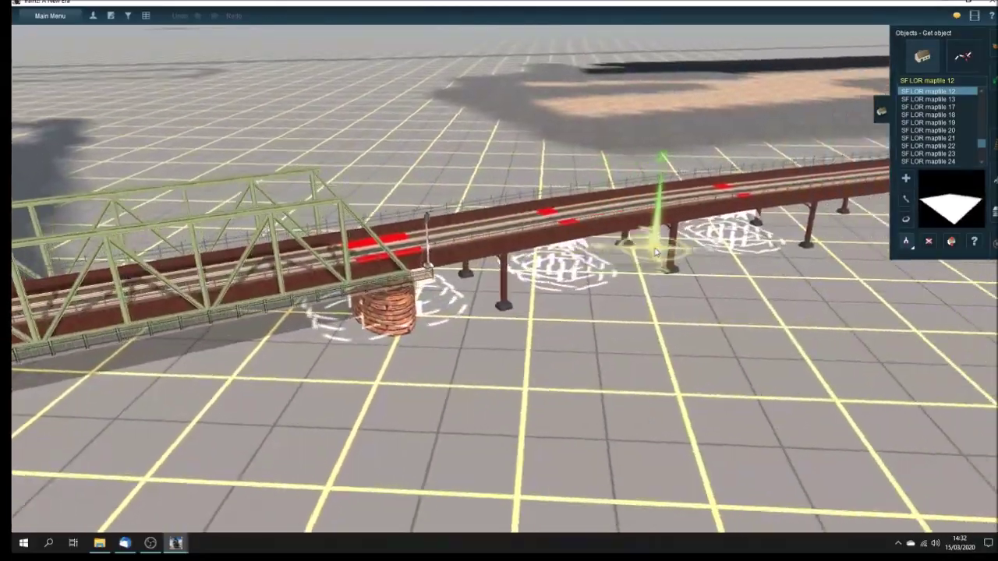
pyautogui.press('Right')
pyautogui.press('Right')
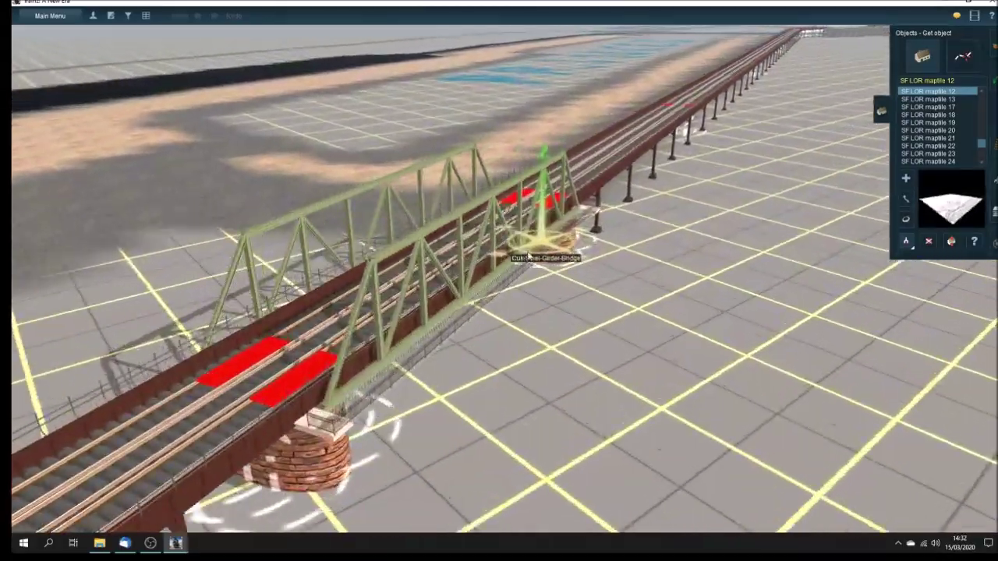
# Keep orbiting past the bridge to look along the viaduct's iron columns to its far end.
pyautogui.press('Right')
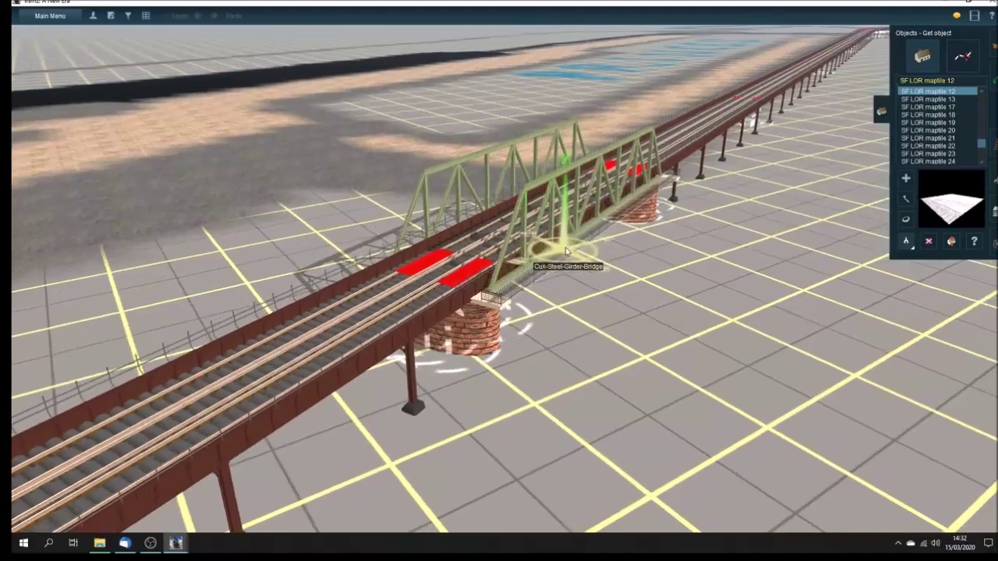
pyautogui.press('Right')
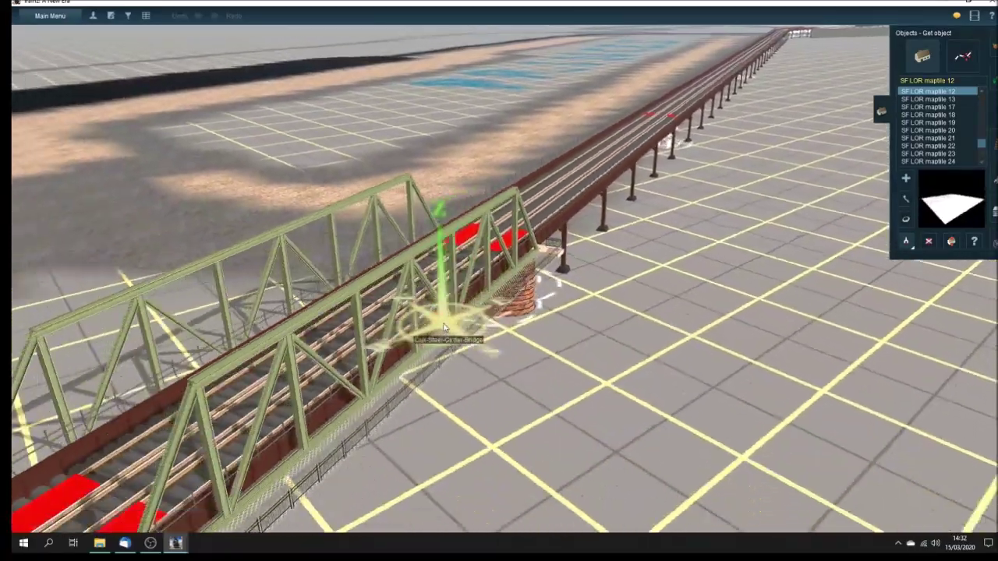
pyautogui.press('Right')
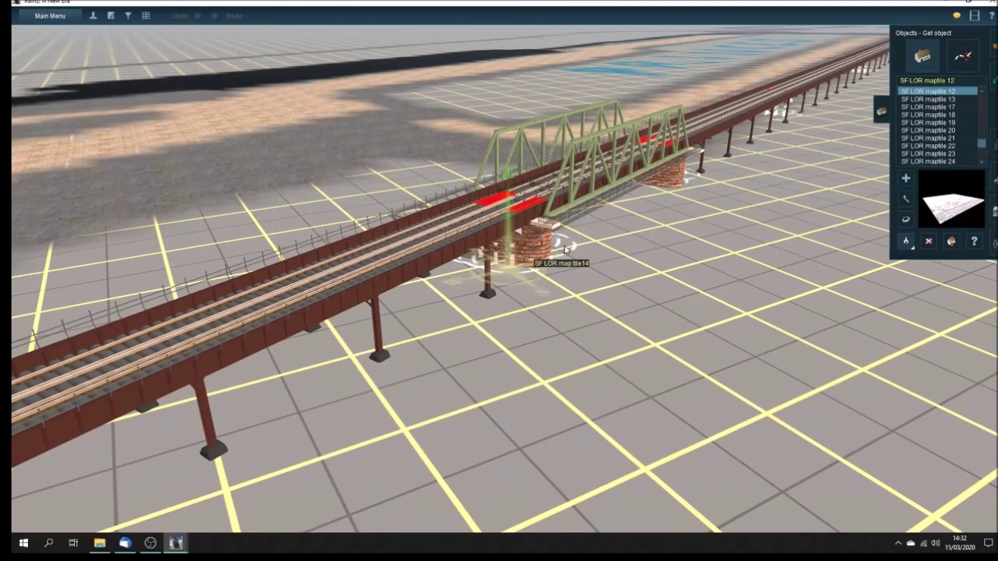
pyautogui.press('Right')
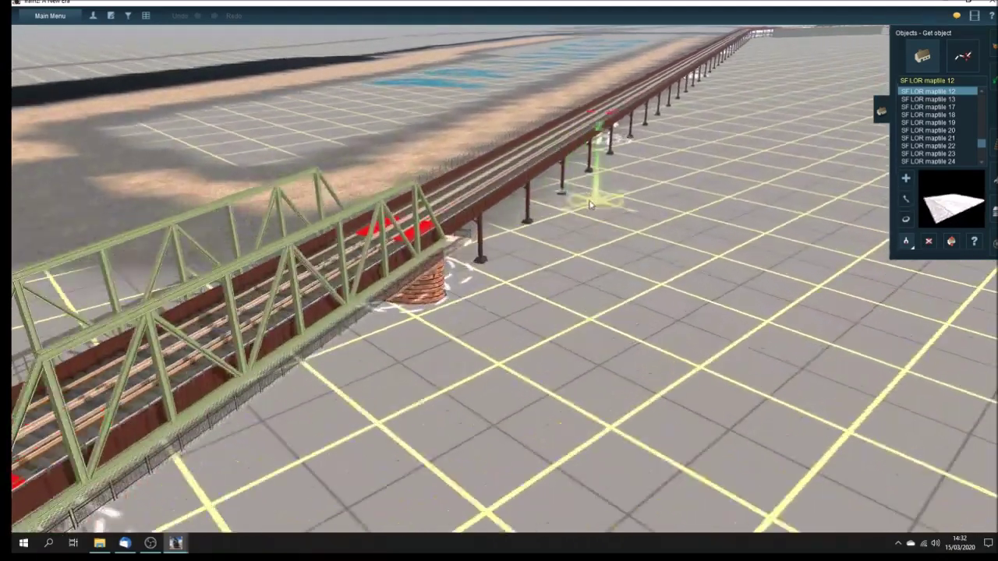
pyautogui.press('Right')
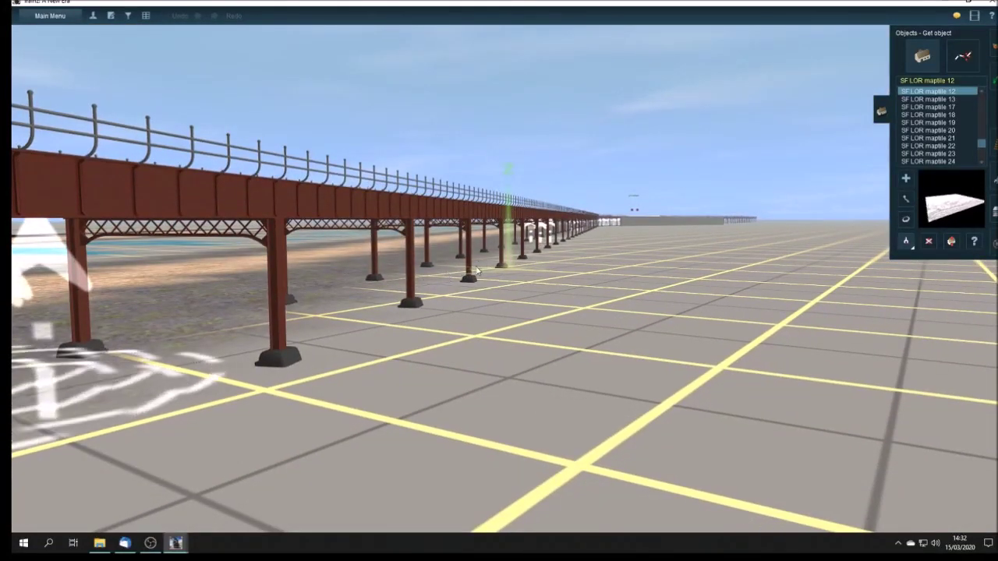
pyautogui.press('Up')
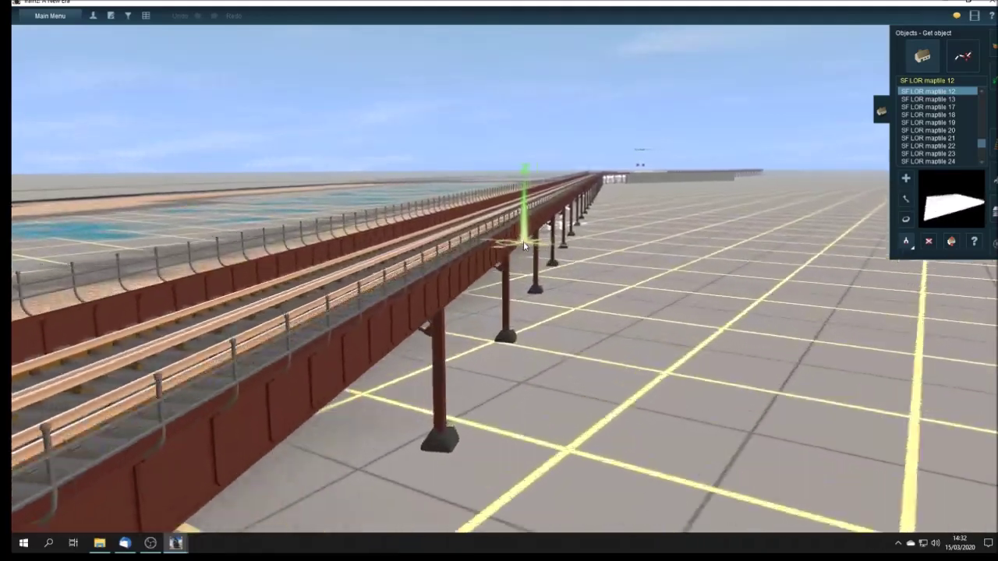
pyautogui.press('Right')
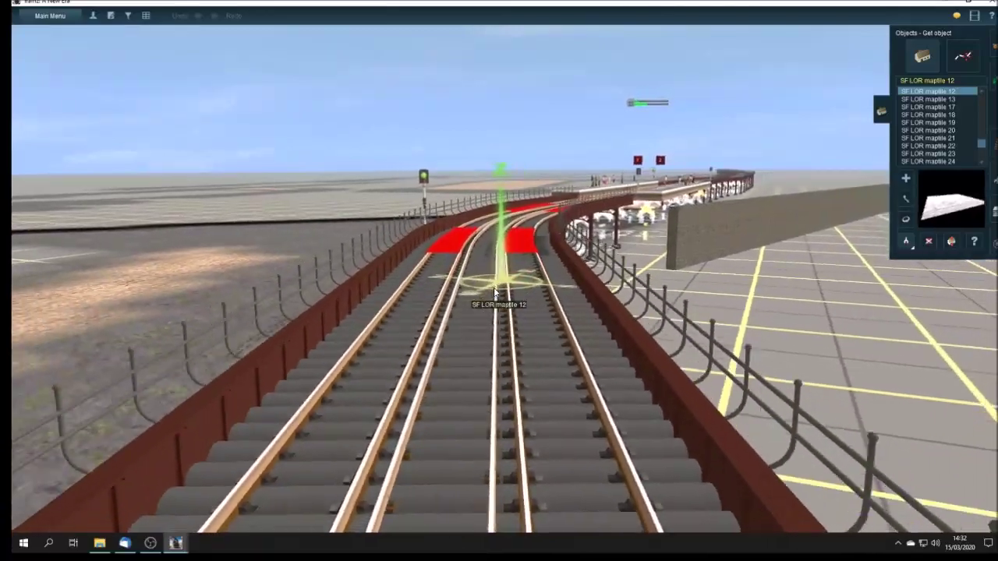
pyautogui.scroll(-5, 493, 292)
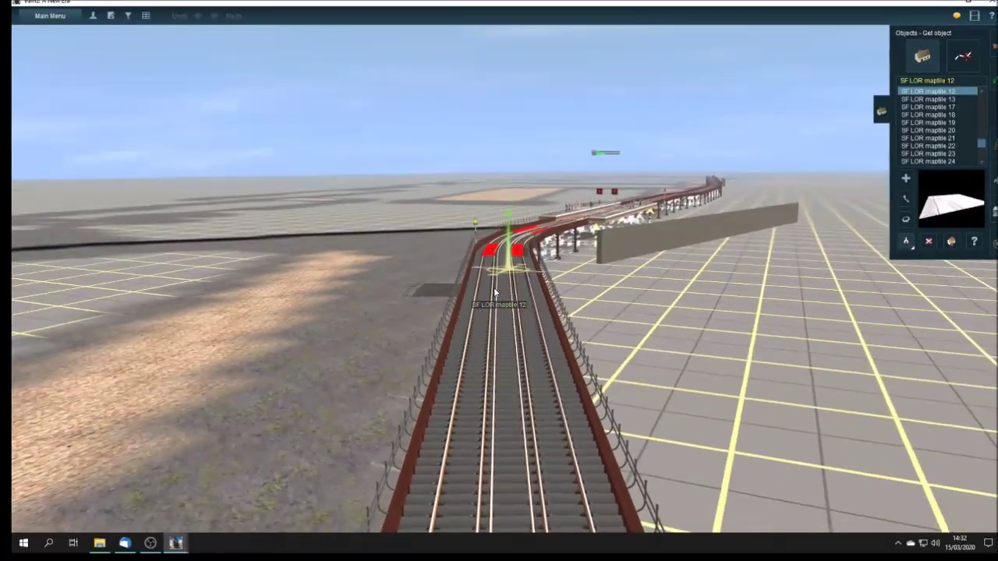
pyautogui.press('Right')
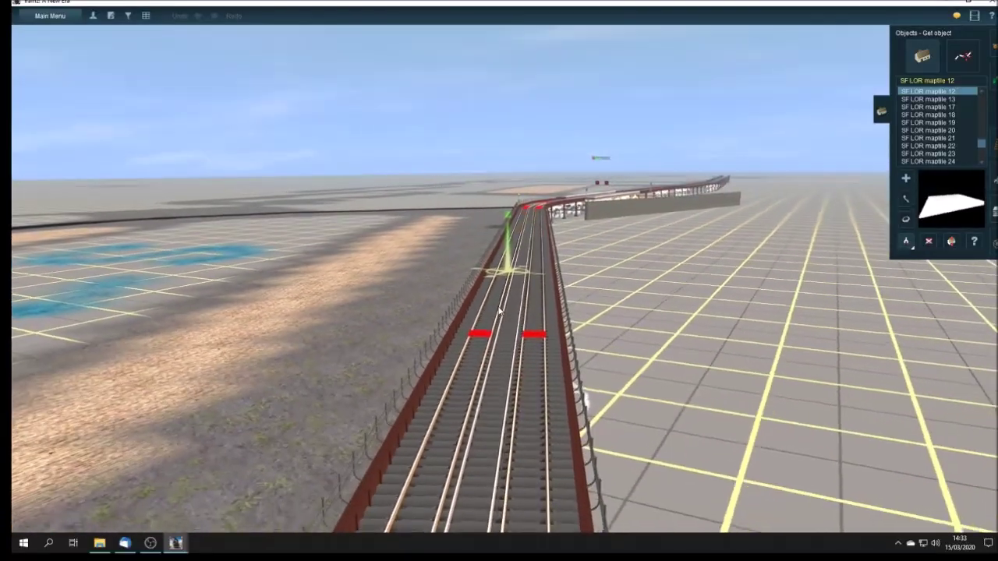
pyautogui.scroll(-3, 499, 310)
pyautogui.scroll(6, 499, 310)
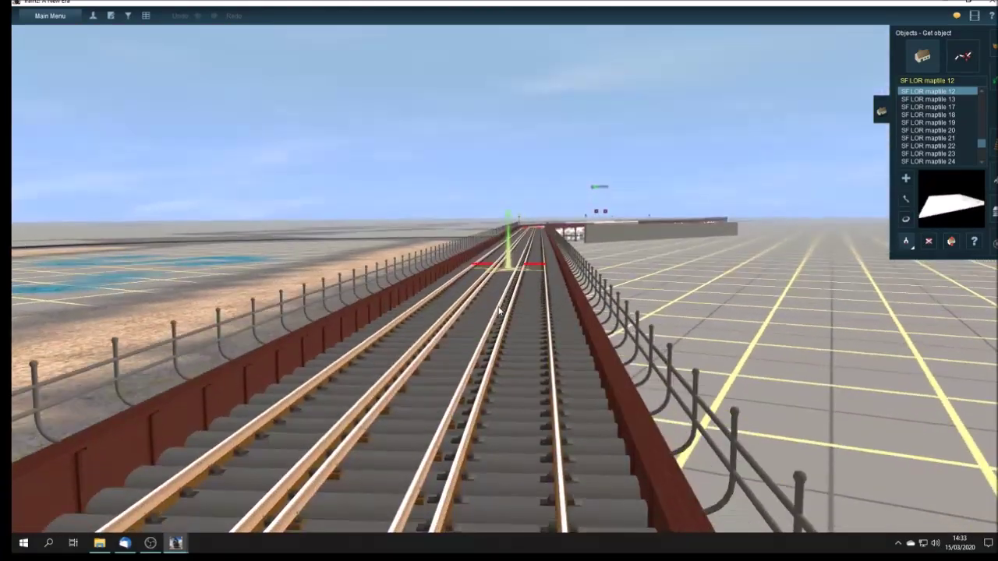
pyautogui.scroll(-5, 499, 310)
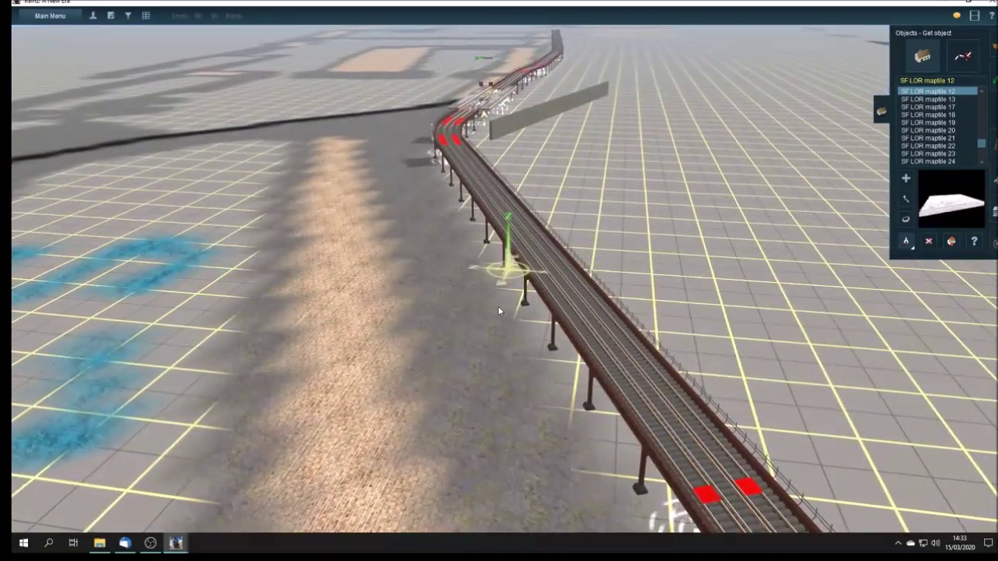
pyautogui.press('Right')
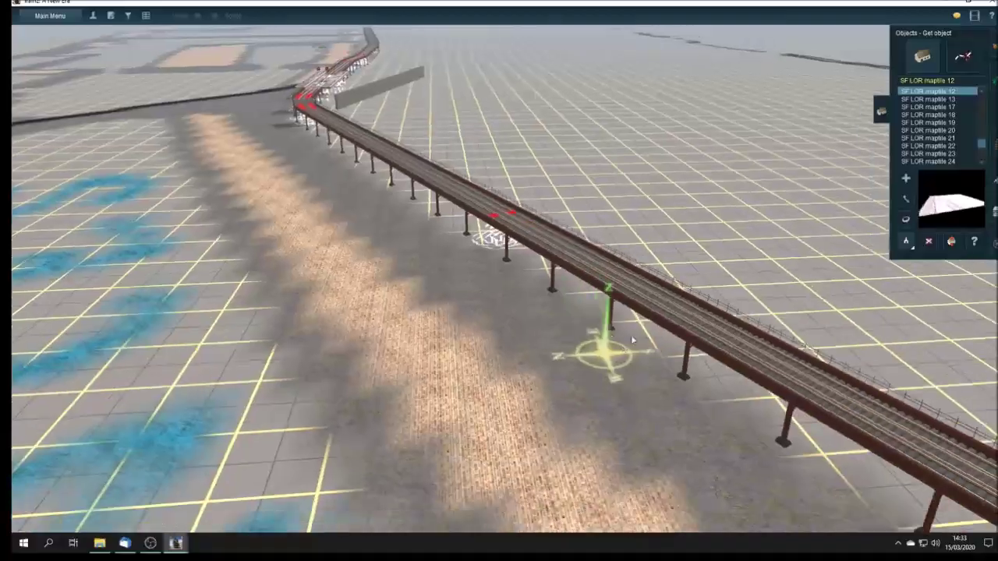
# Orbit until the large building appears, then fly along the elevated track past the station.
pyautogui.press('Right')
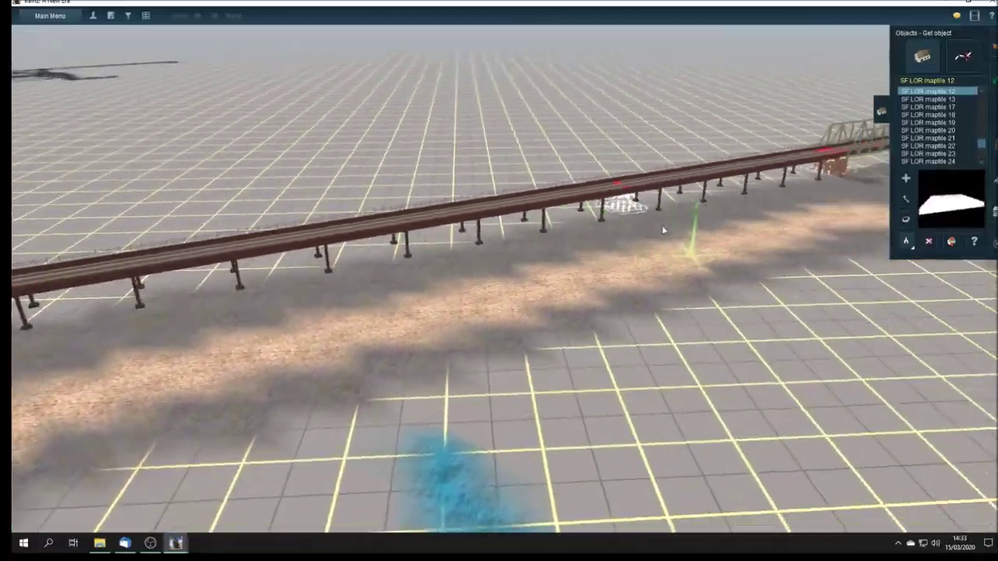
pyautogui.press('Right')
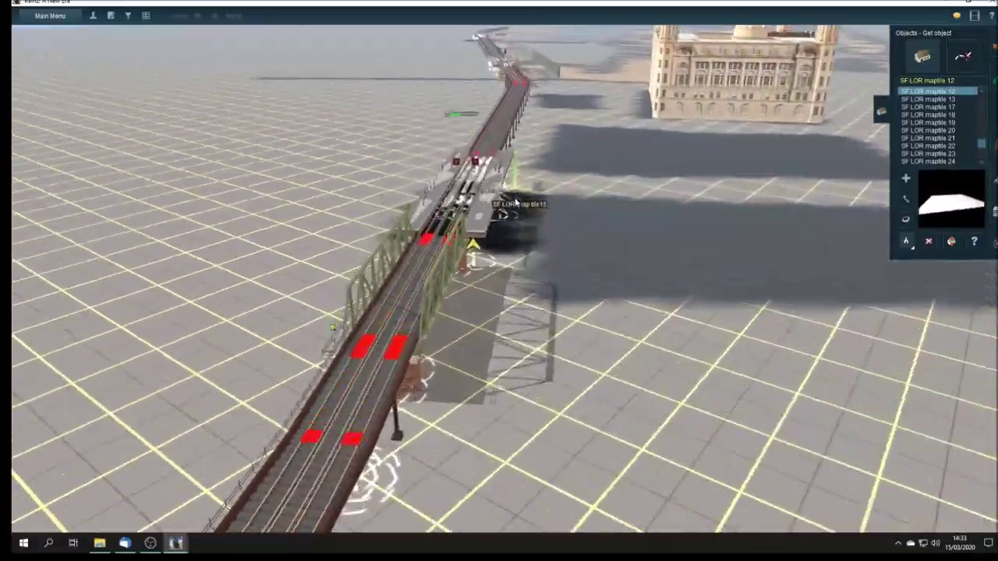
pyautogui.press('Up')
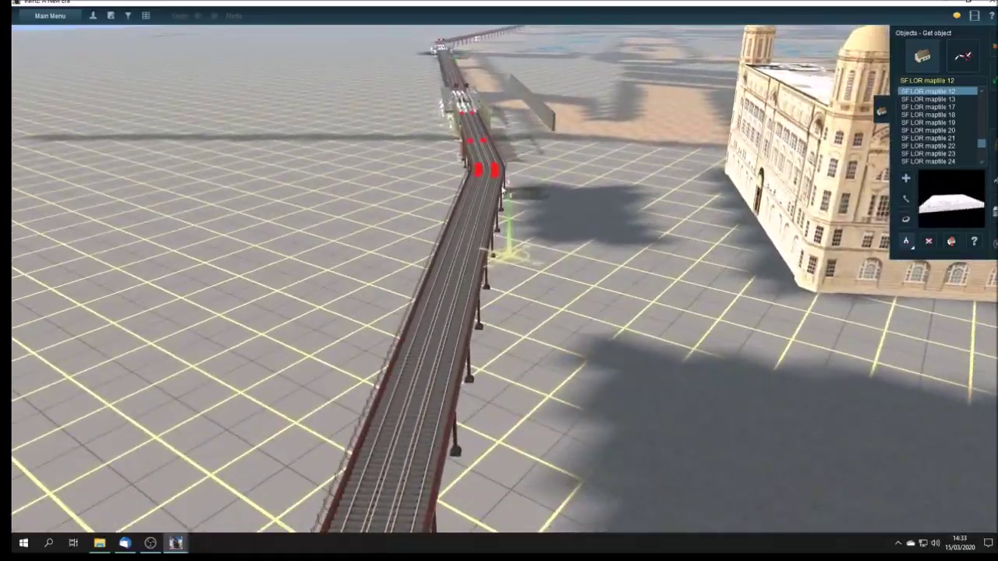
pyautogui.press('Left')
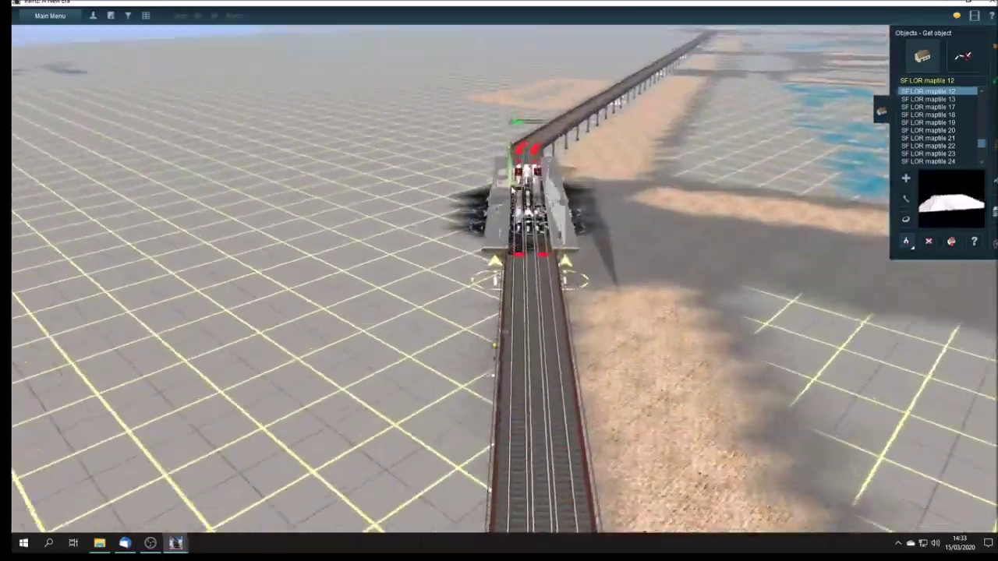
pyautogui.press('Up')
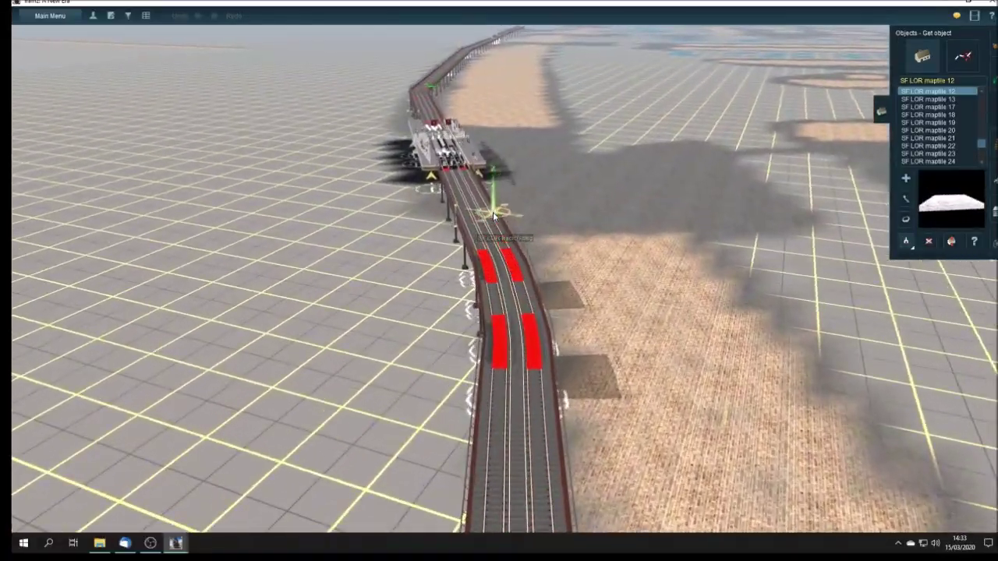
pyautogui.press('Up')
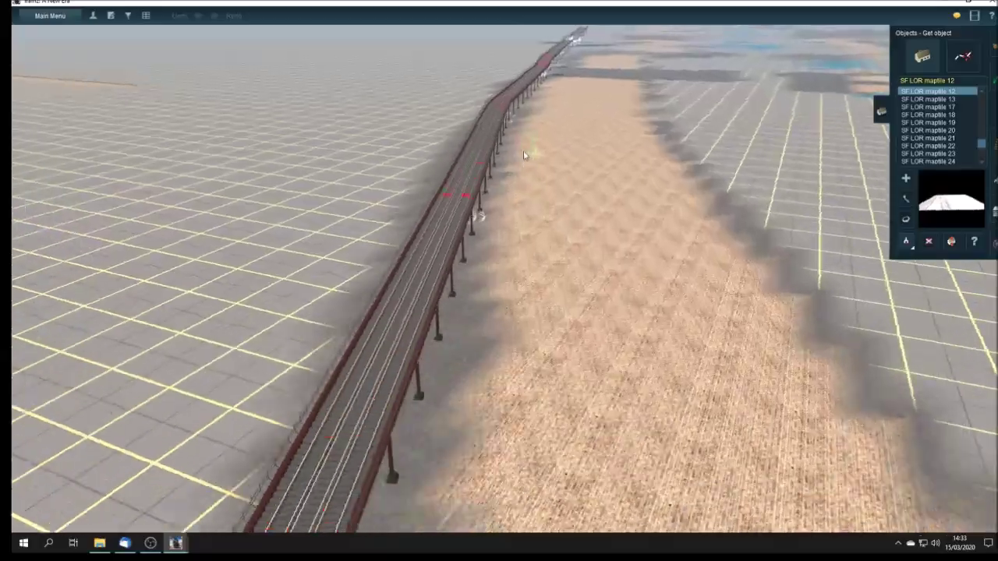
pyautogui.press('Up')
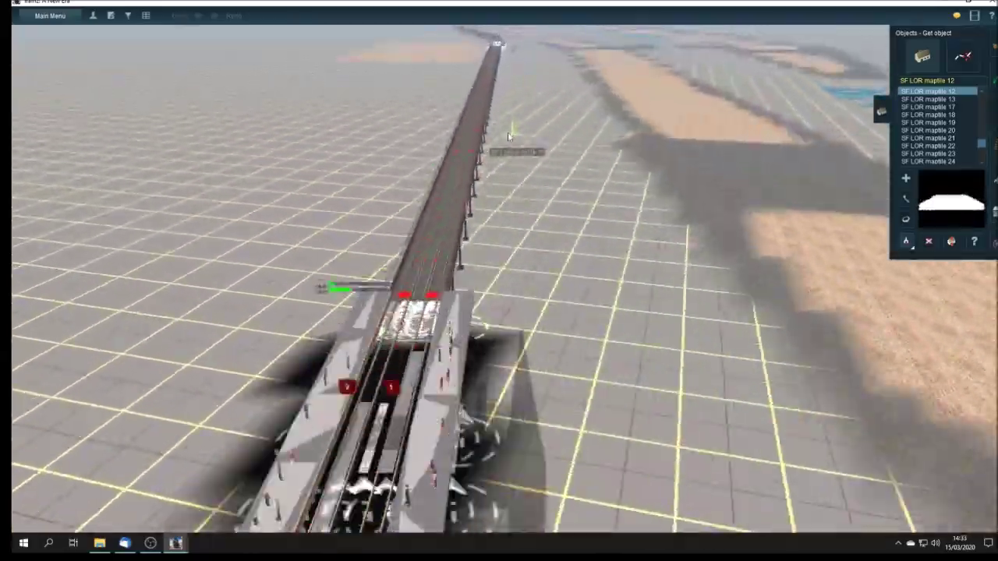
pyautogui.press('Up')
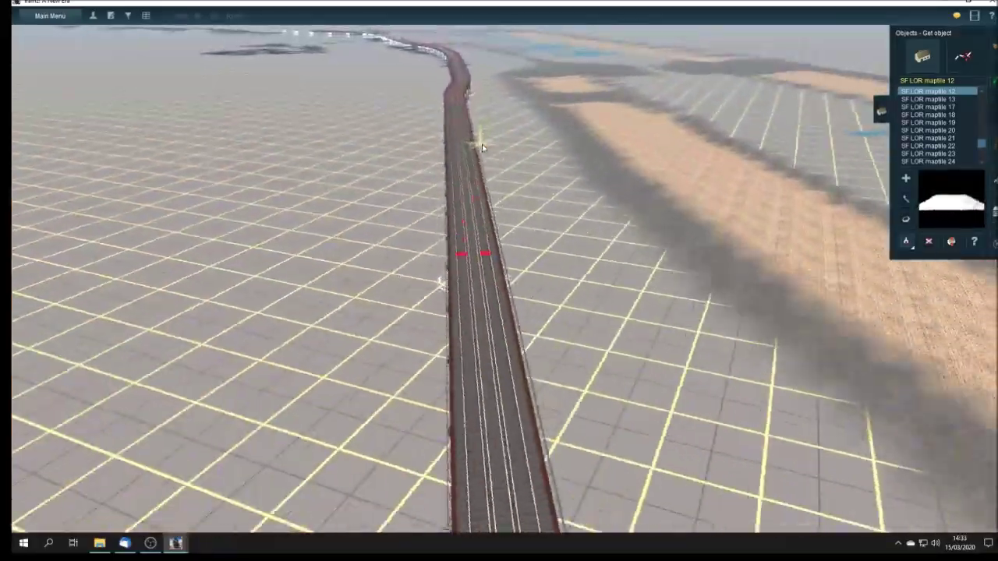
# Pull back for a wider viaduct view, then approach the station and its junctions.
pyautogui.press('Down')
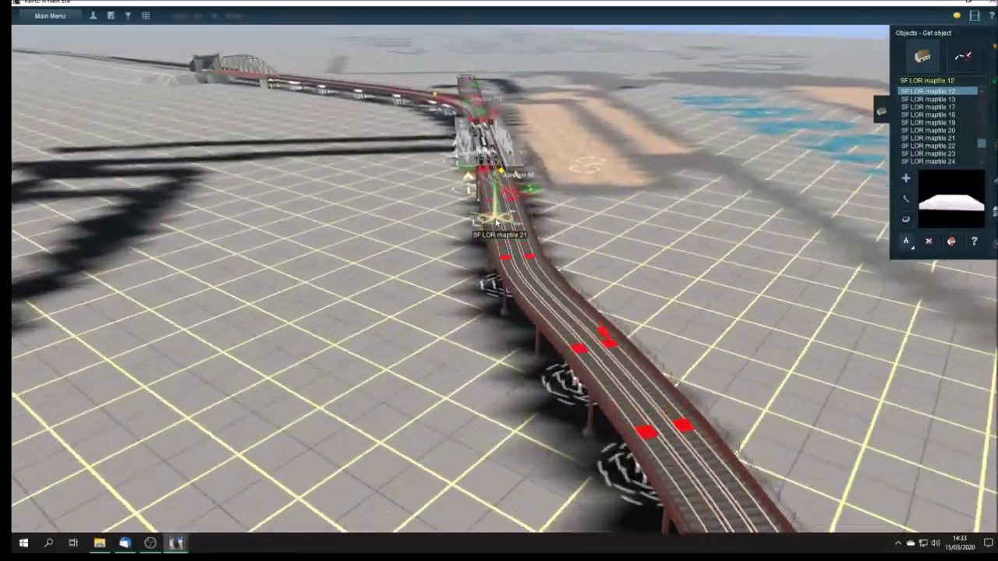
pyautogui.press('Right')
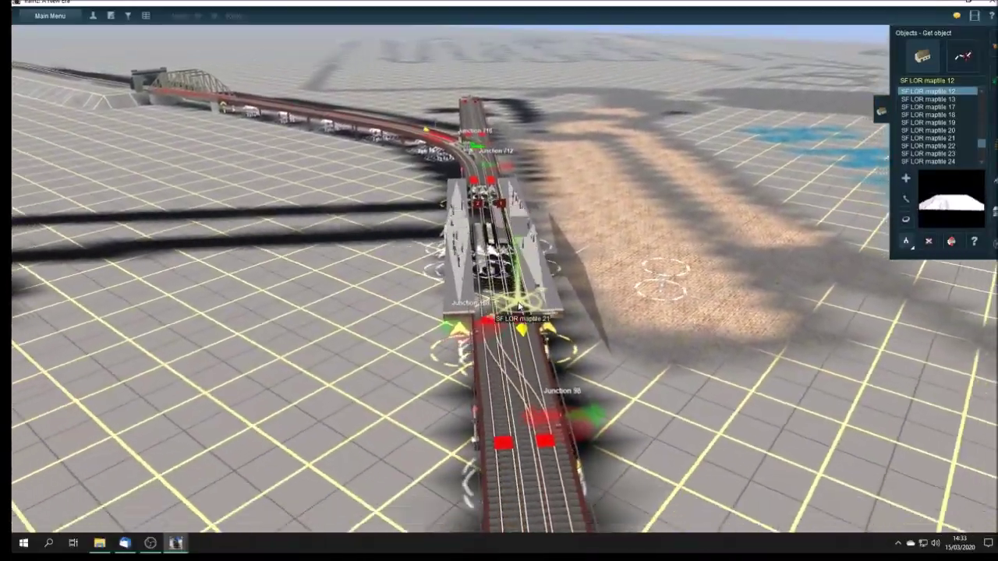
pyautogui.press('Down')
pyautogui.press('Up')
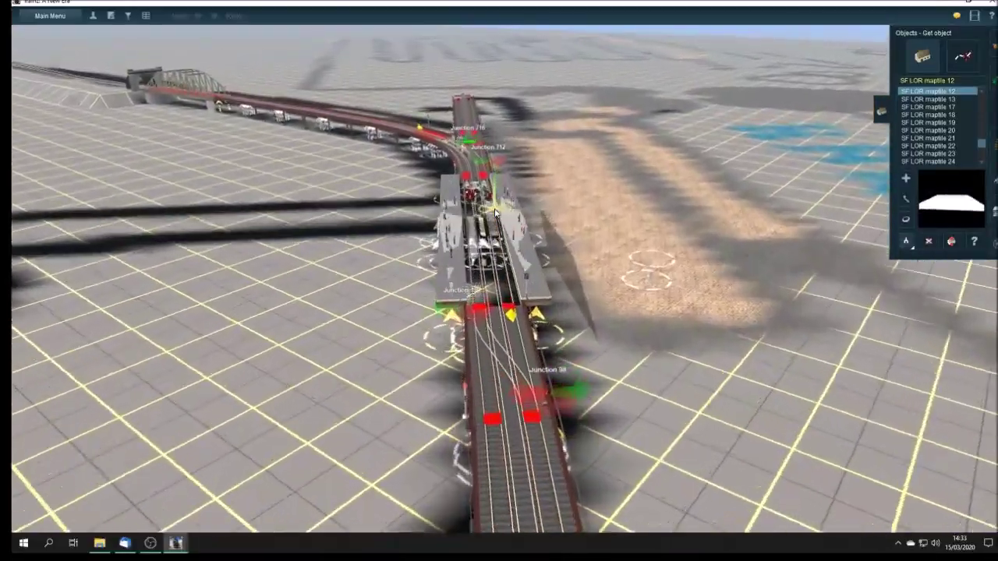
pyautogui.press('Up')
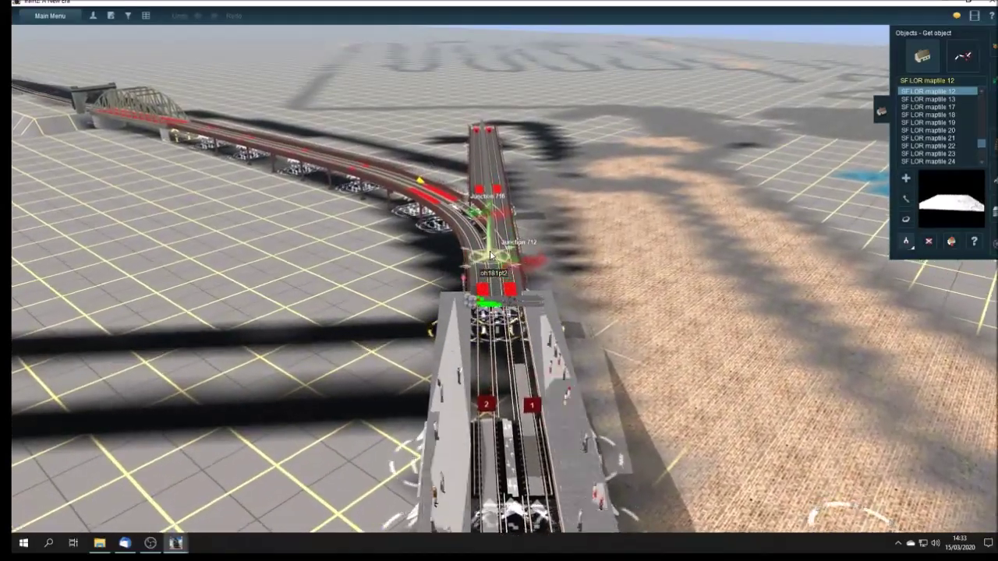
pyautogui.press('Up')
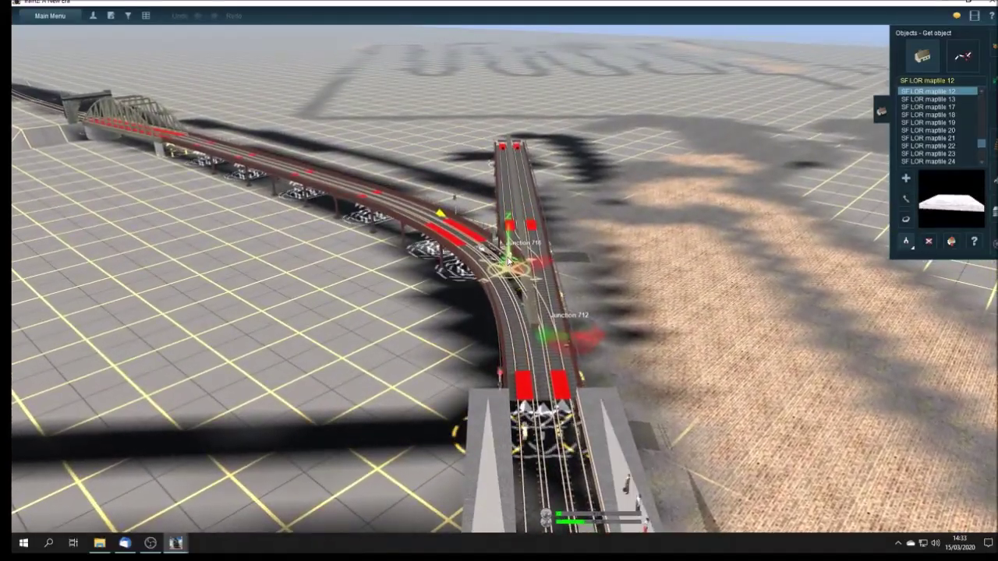
# Drop to platform level and orbit the junction until the bridge crosses the view.
pyautogui.press('Left')
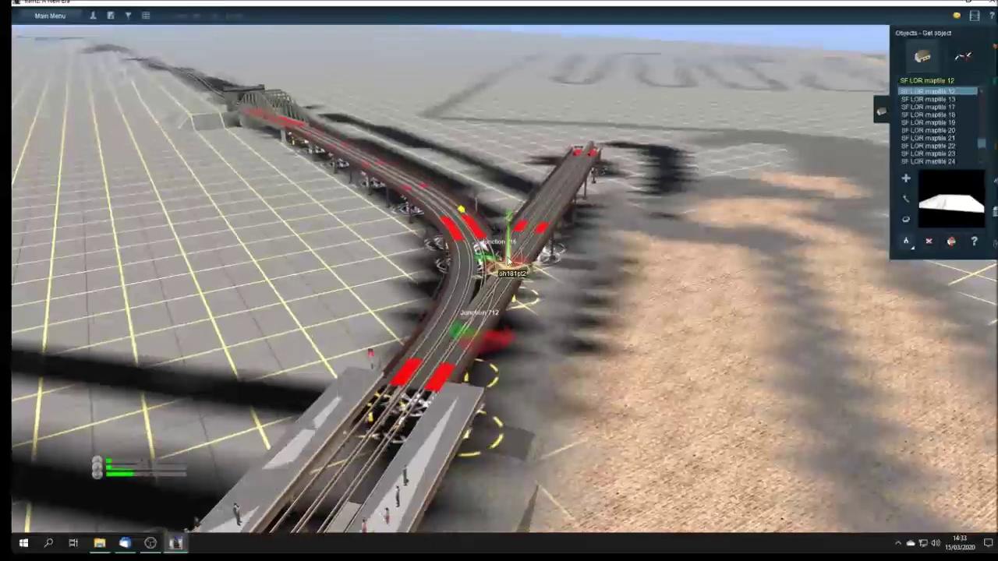
pyautogui.press('Left')
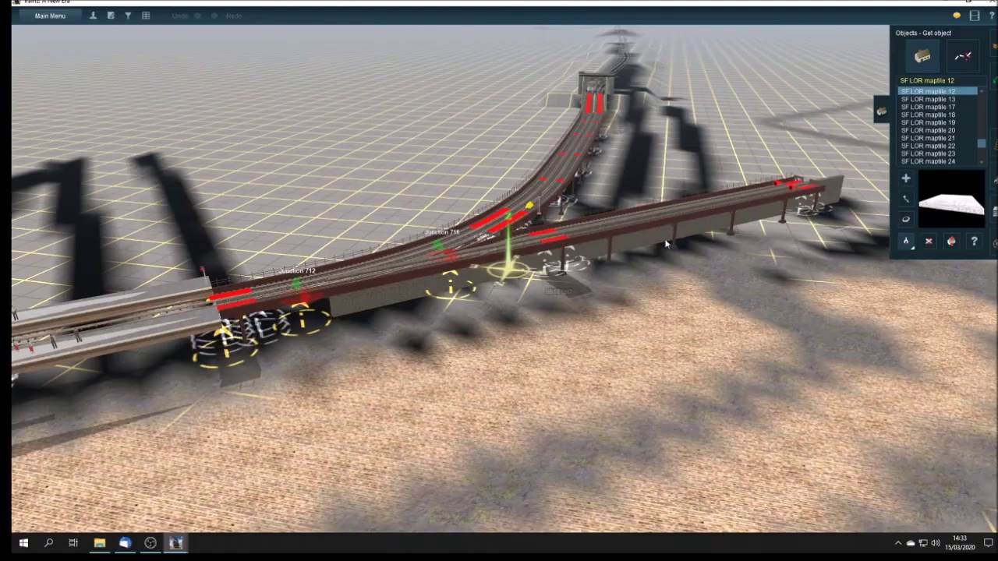
pyautogui.press('Left')
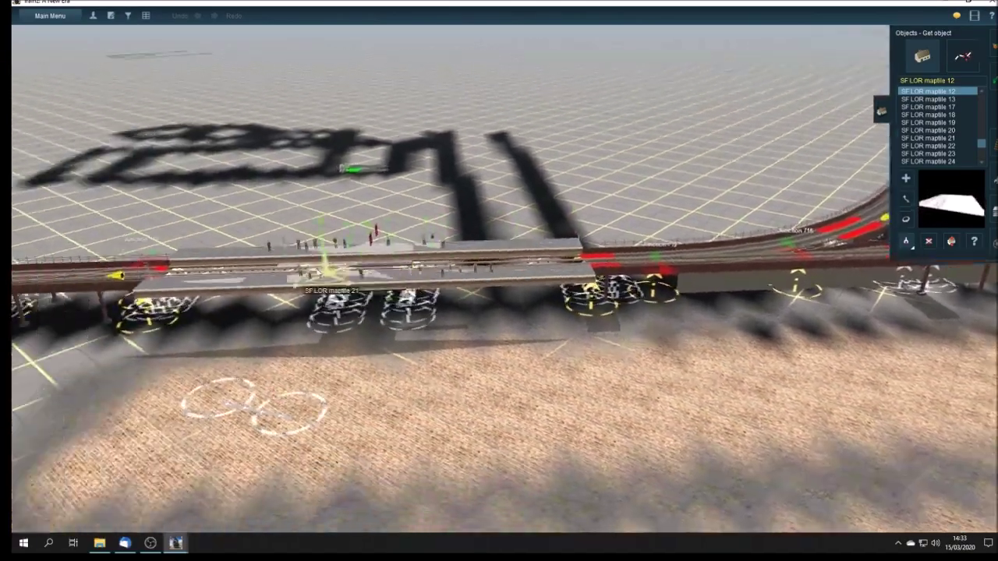
pyautogui.press('Left')
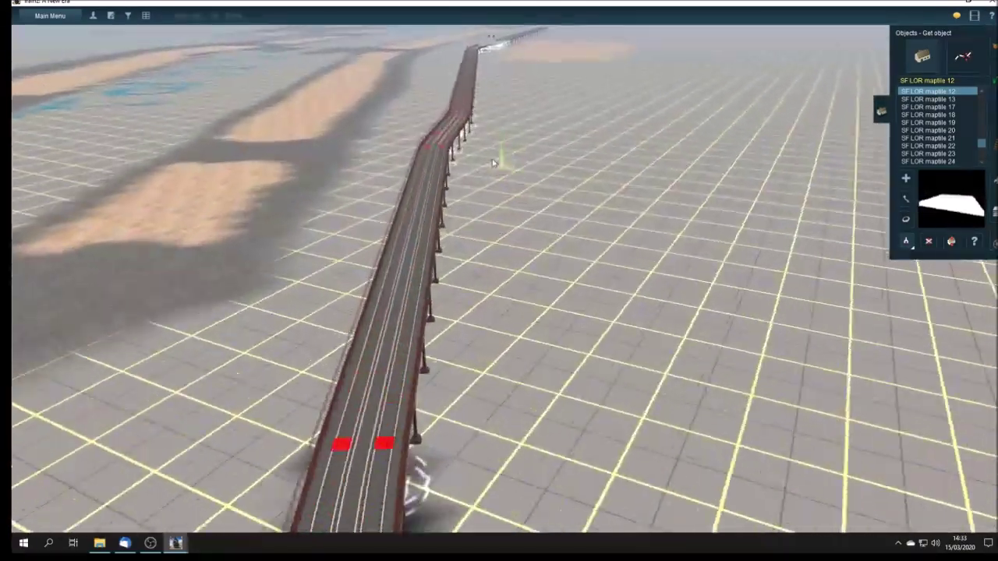
pyautogui.press('Left')
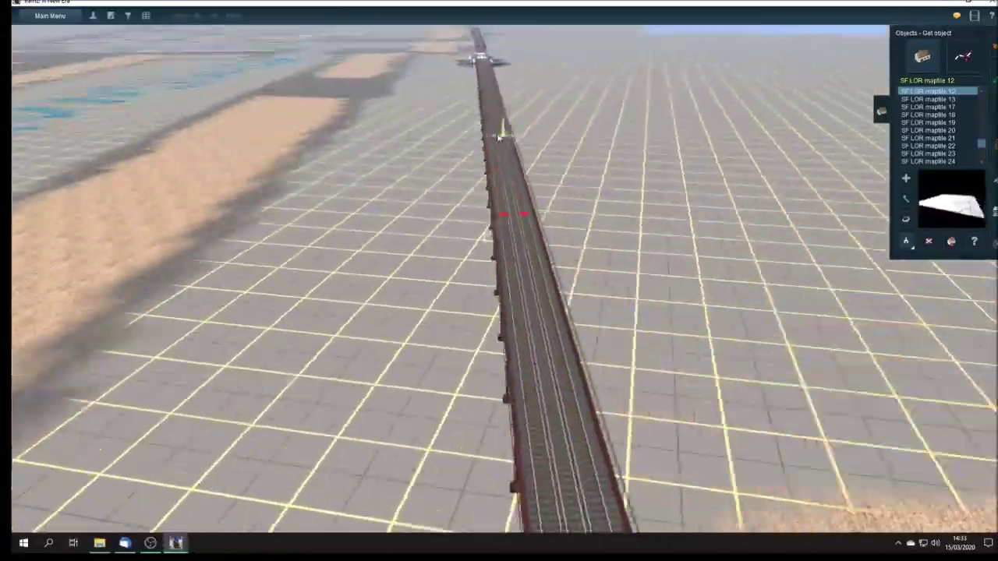
pyautogui.press('Left')
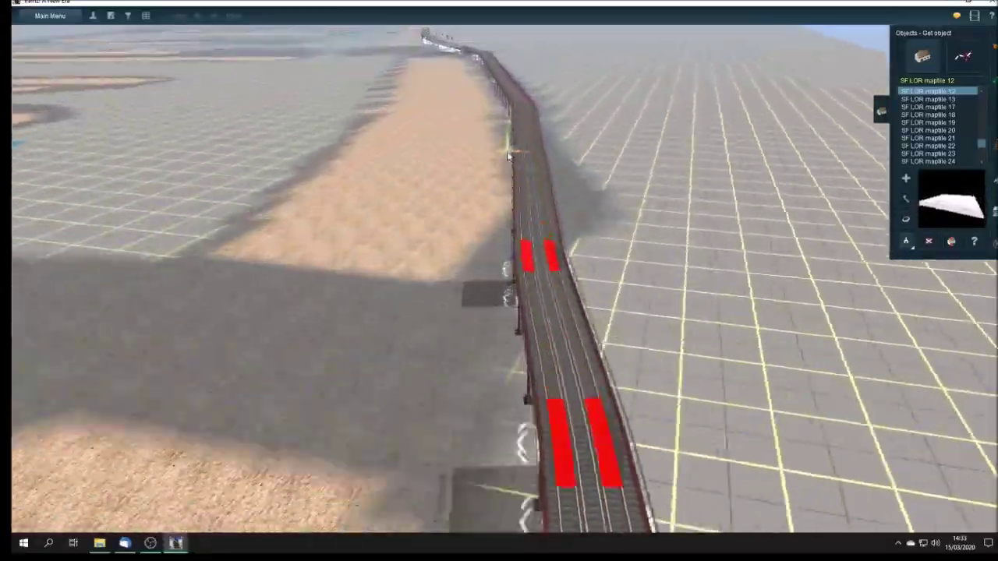
# Travel along the curving viaduct past the large building, facing straight up the track.
pyautogui.press('Left')
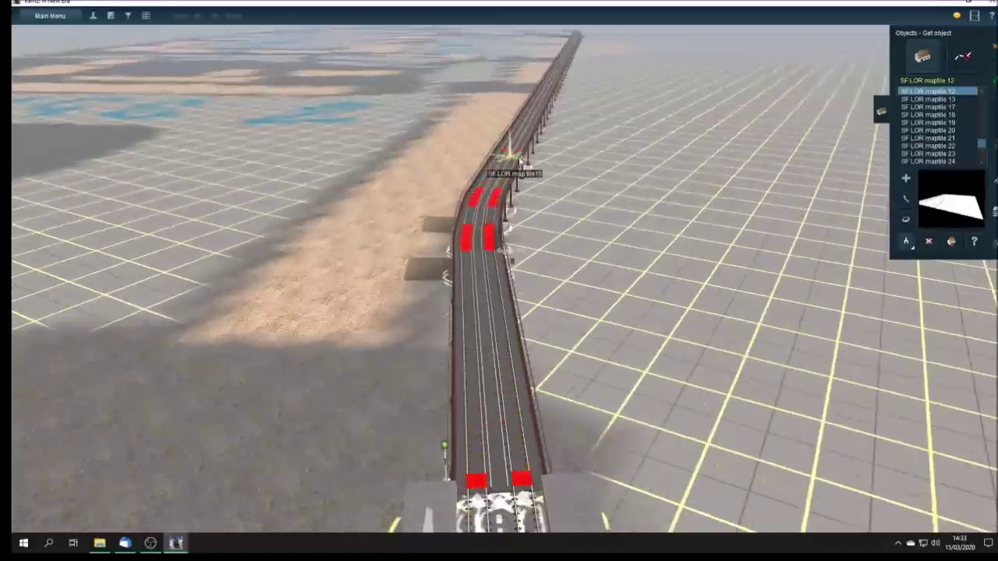
pyautogui.press('Left')
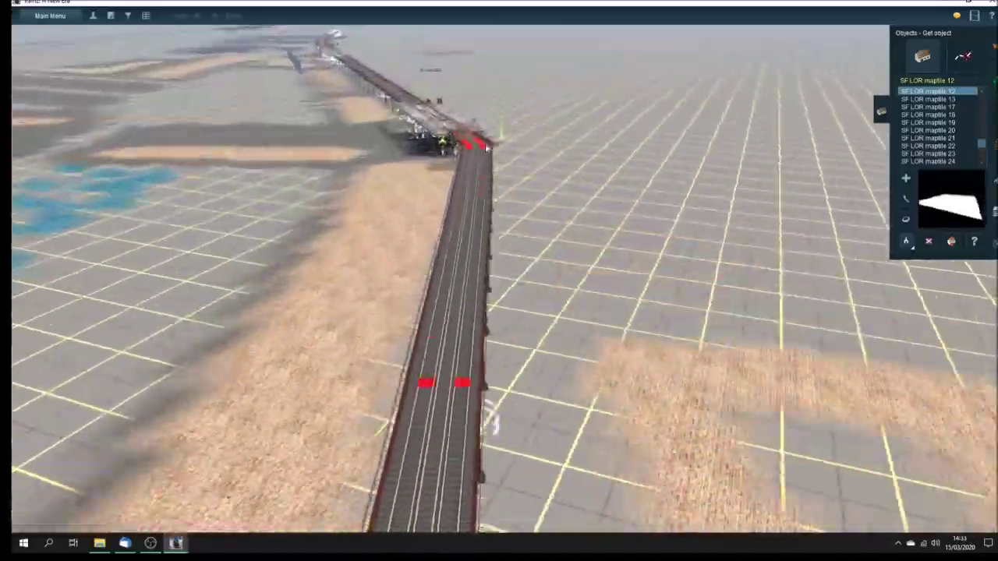
pyautogui.press('Left')
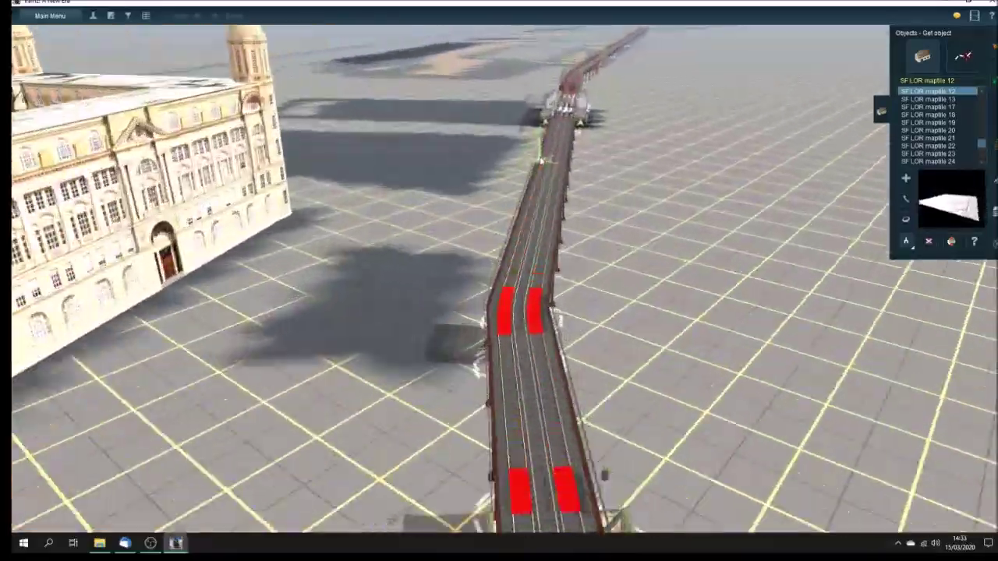
pyautogui.press('Left')
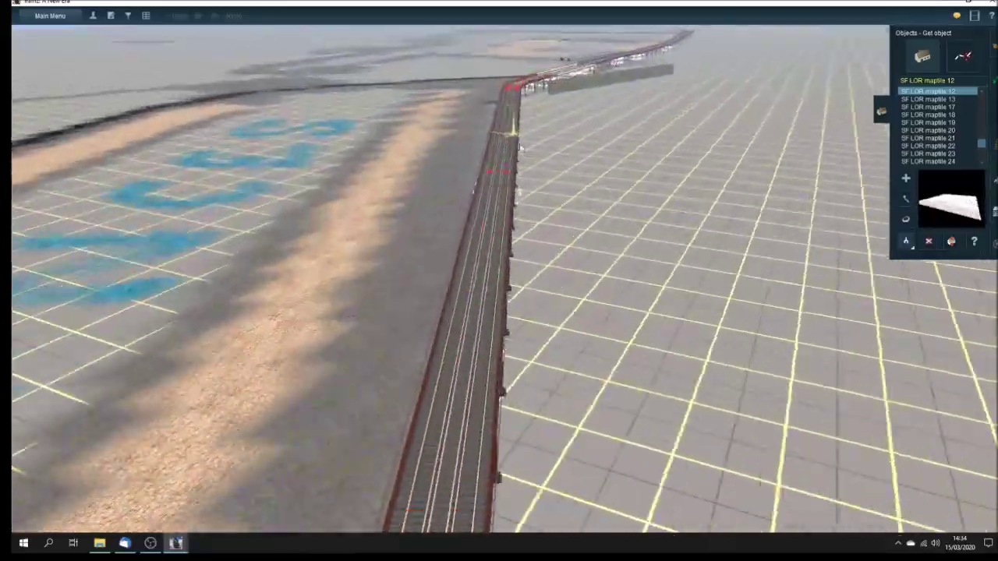
pyautogui.press('Left')
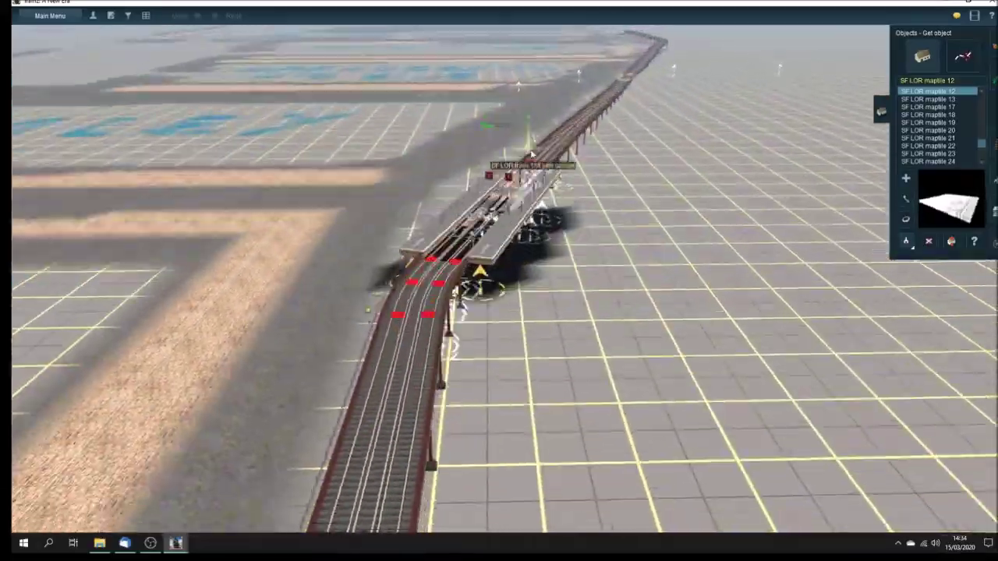
pyautogui.press('Left')
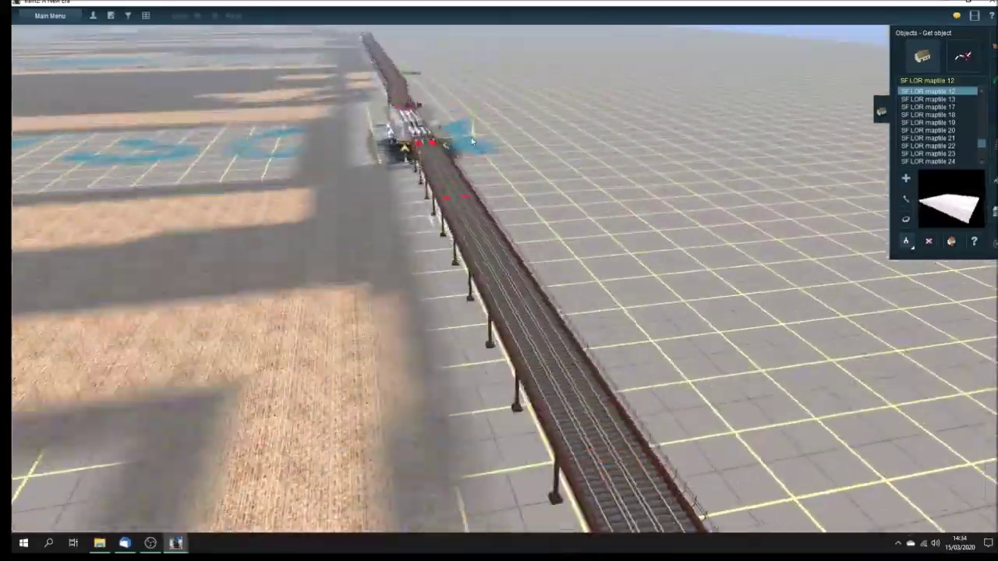
pyautogui.press('Left')
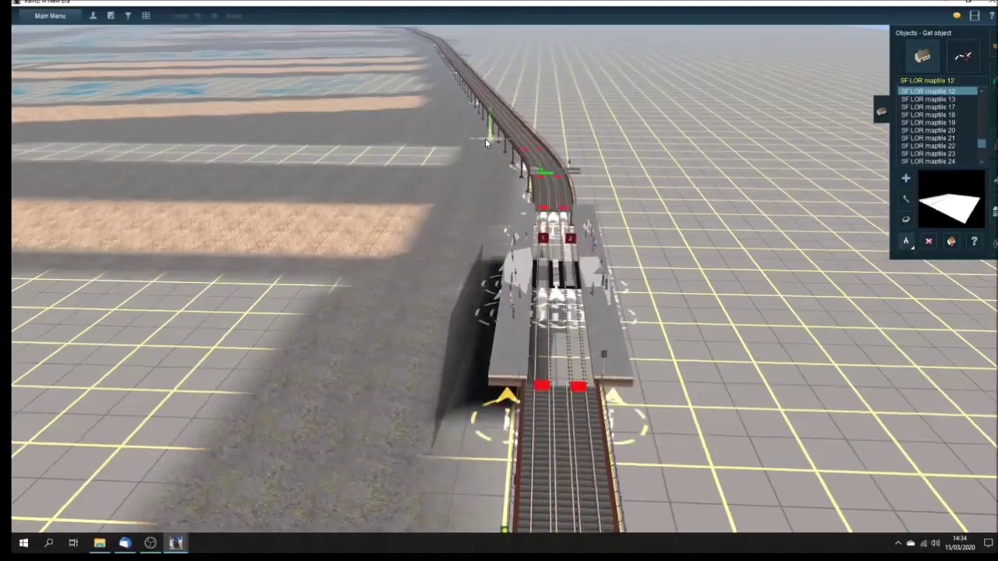
# Close in and orbit the viaduct until the map-tile outlines appear beside the station.
pyautogui.press('Up')
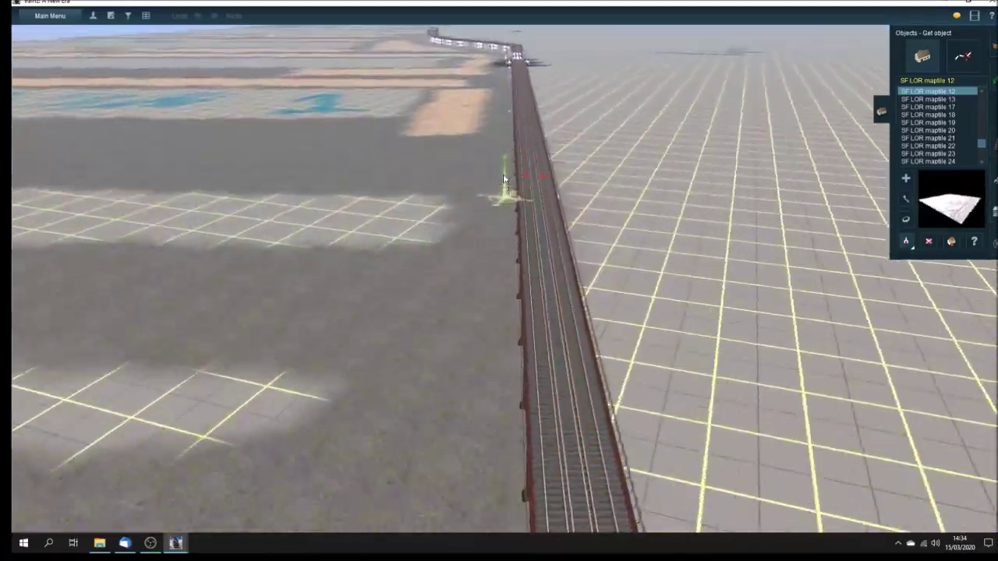
pyautogui.press('Left')
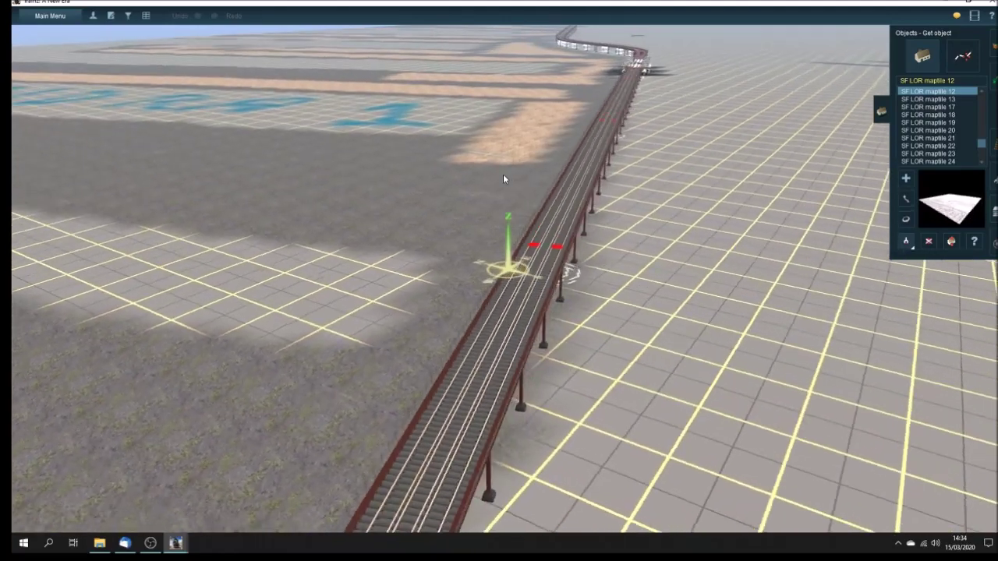
pyautogui.press('Left')
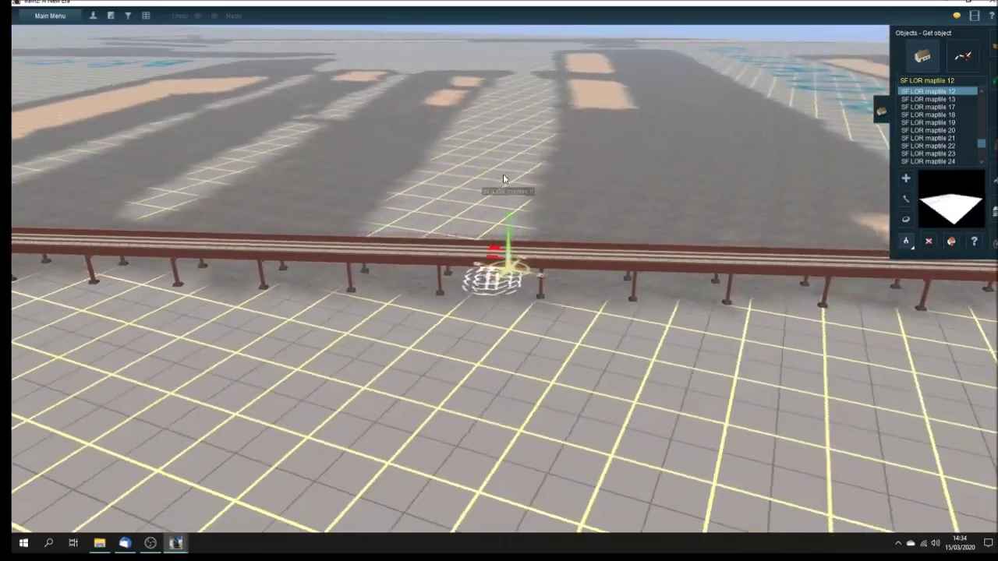
pyautogui.press('Left')
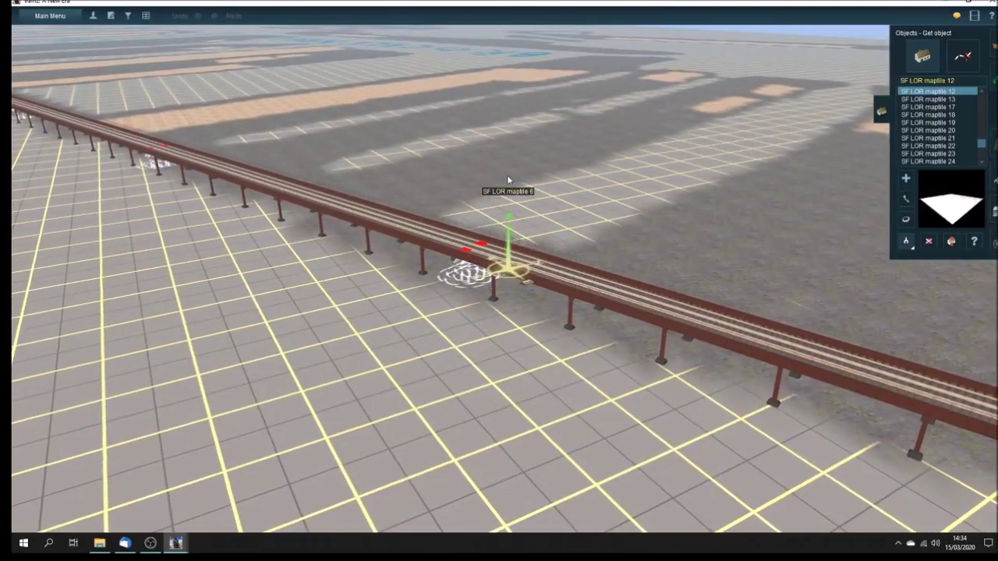
pyautogui.press('Left')
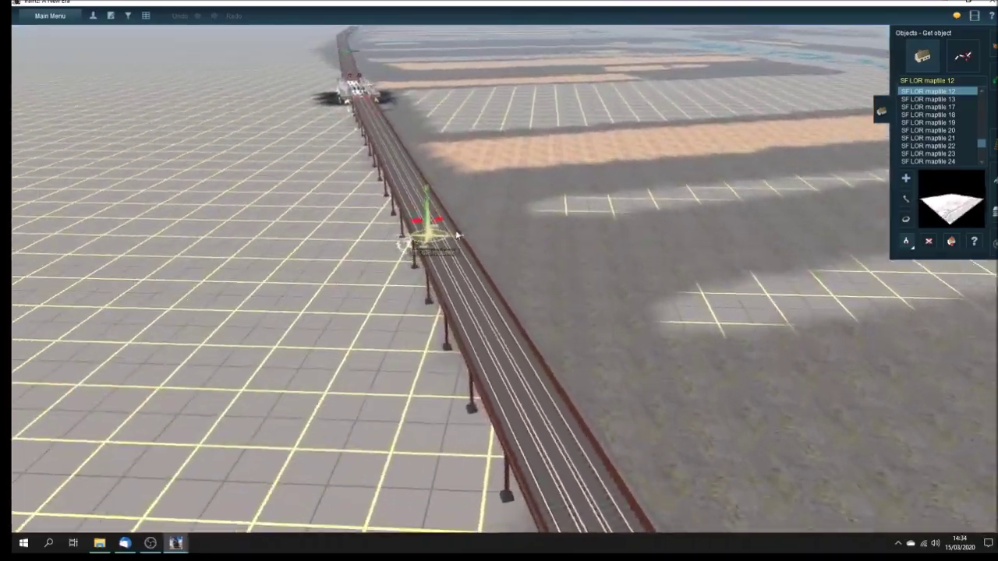
pyautogui.press('Left')
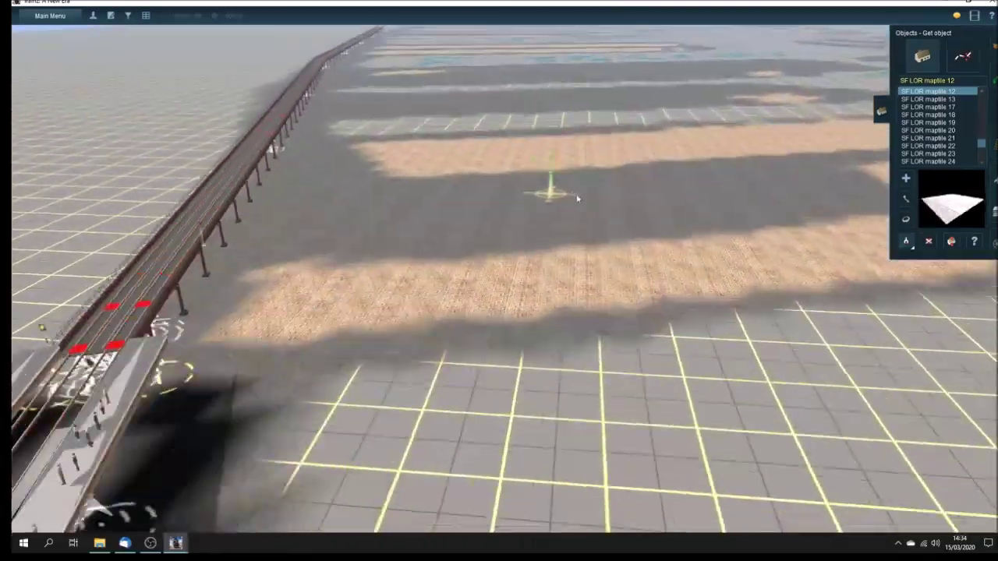
# Circle over the dock map tiles to look across their blue lettering.
pyautogui.press('Left')
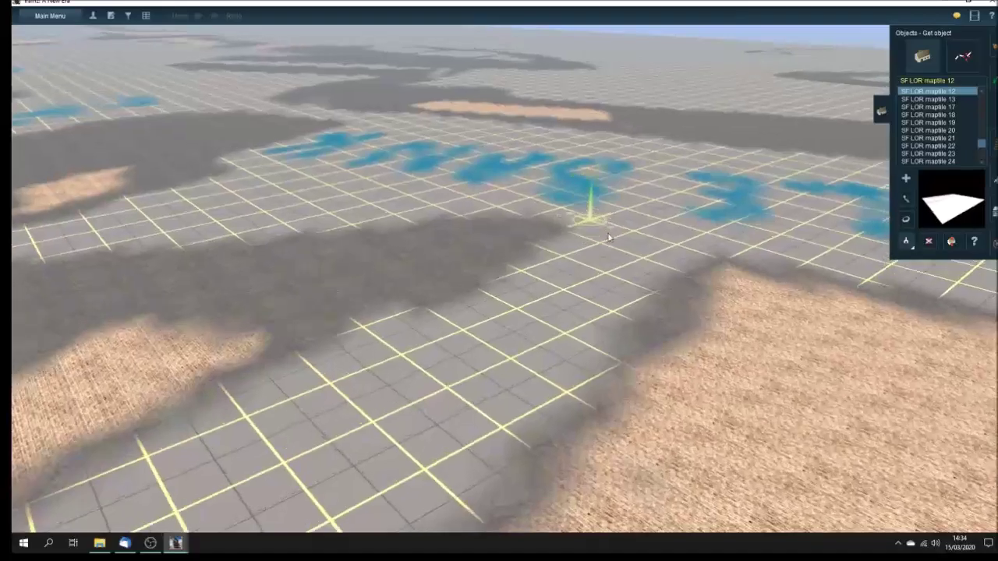
pyautogui.press('Left')
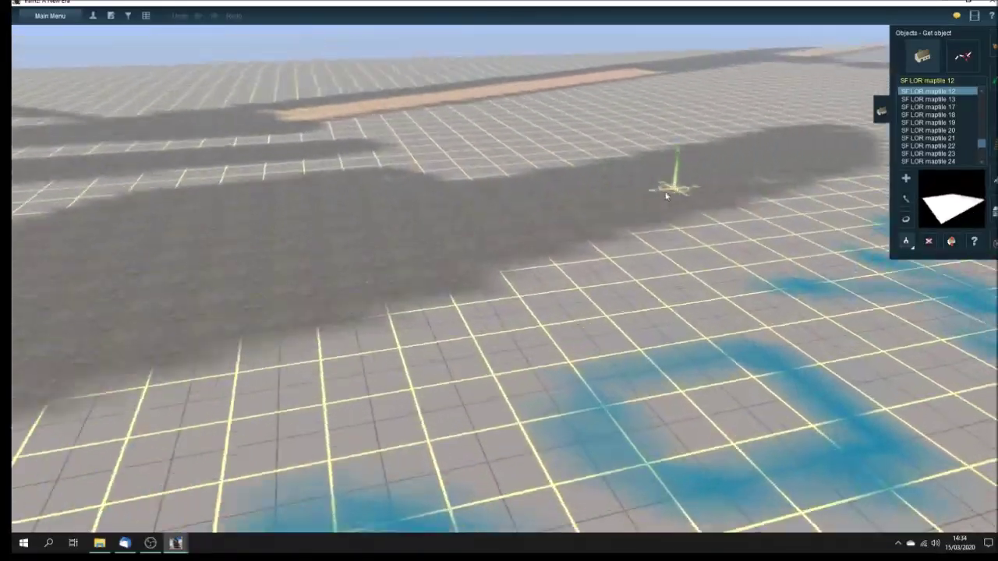
pyautogui.press('Left')
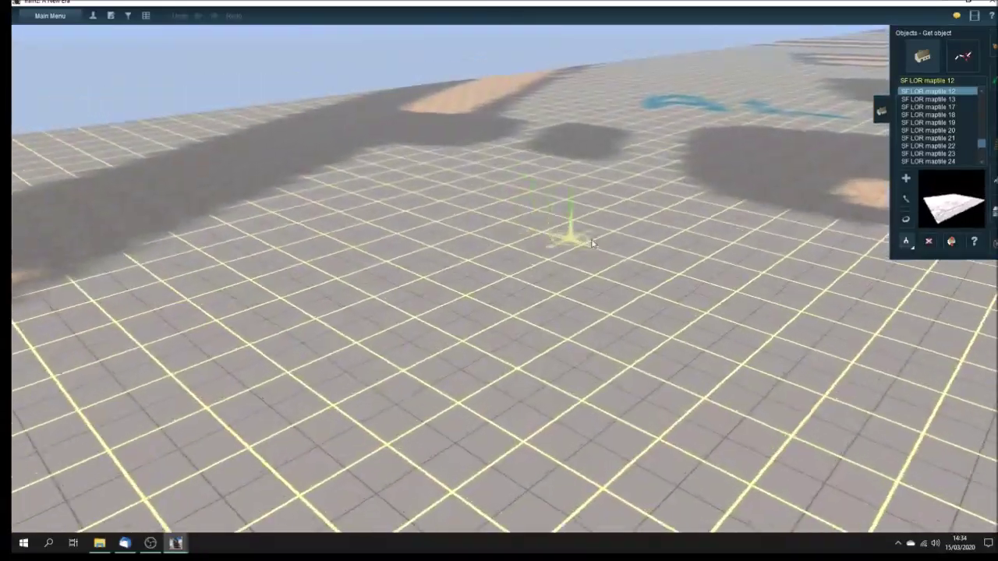
pyautogui.press('Left')
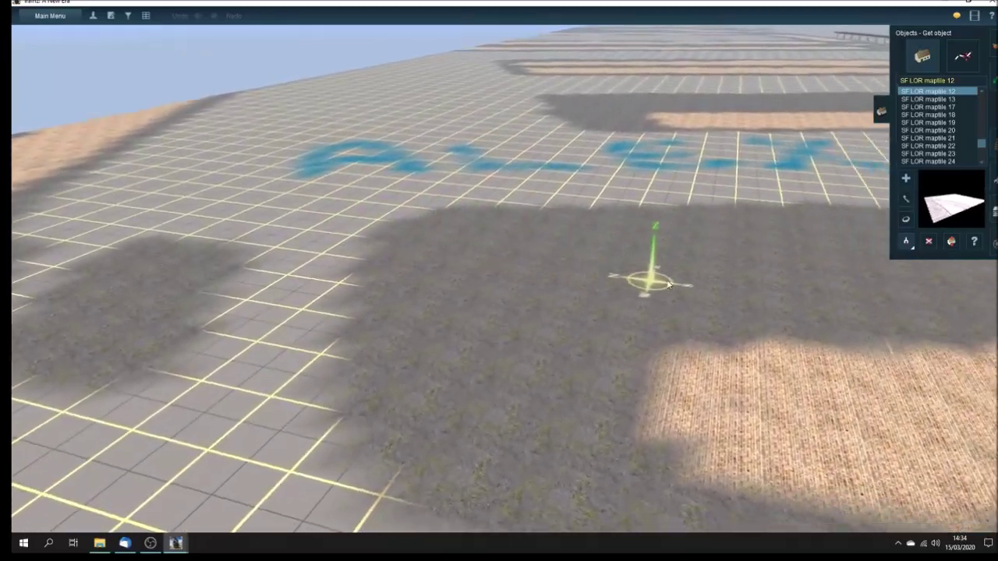
pyautogui.press('Left')
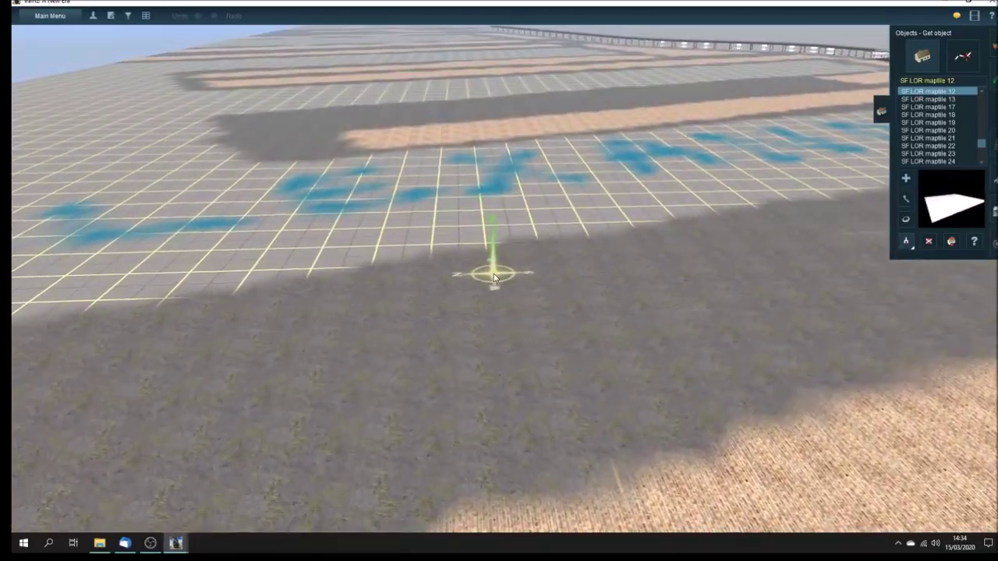
pyautogui.press('Up')
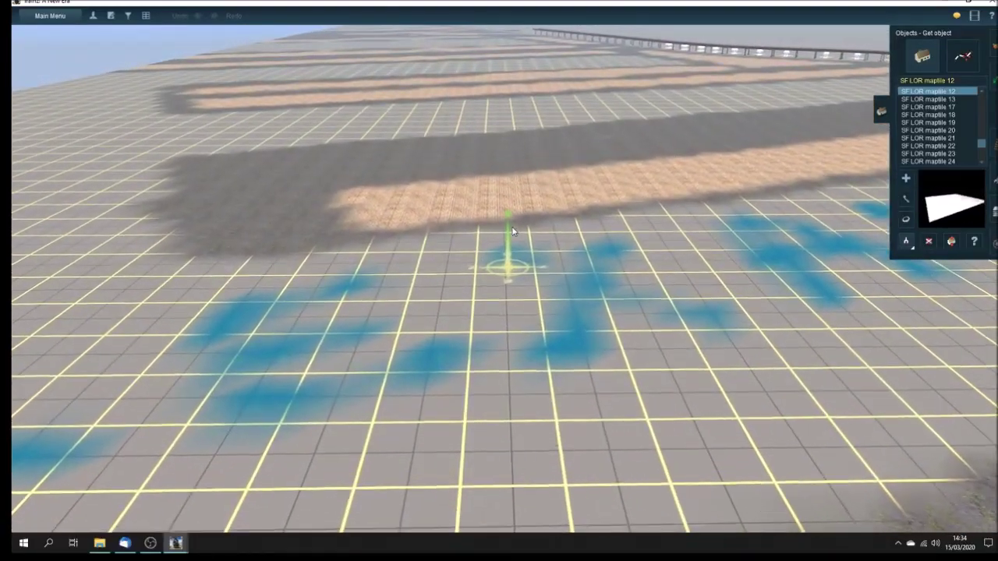
pyautogui.press('Down')
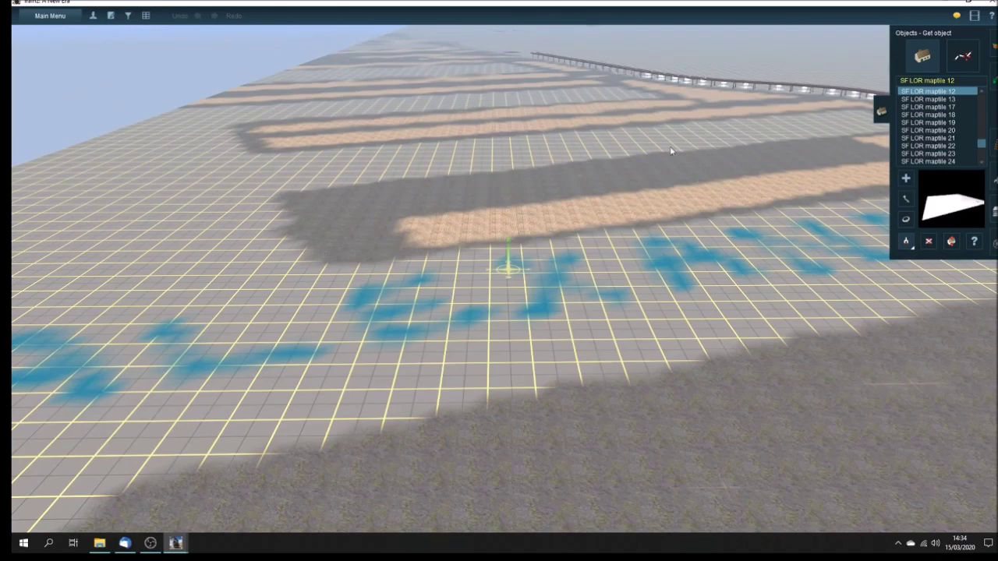
# Rotate and tilt the view so the viaduct recedes diagonally, then face the elevated track again.
pyautogui.moveTo(780, 149); pyautogui.dragTo(549, 198, button='right')
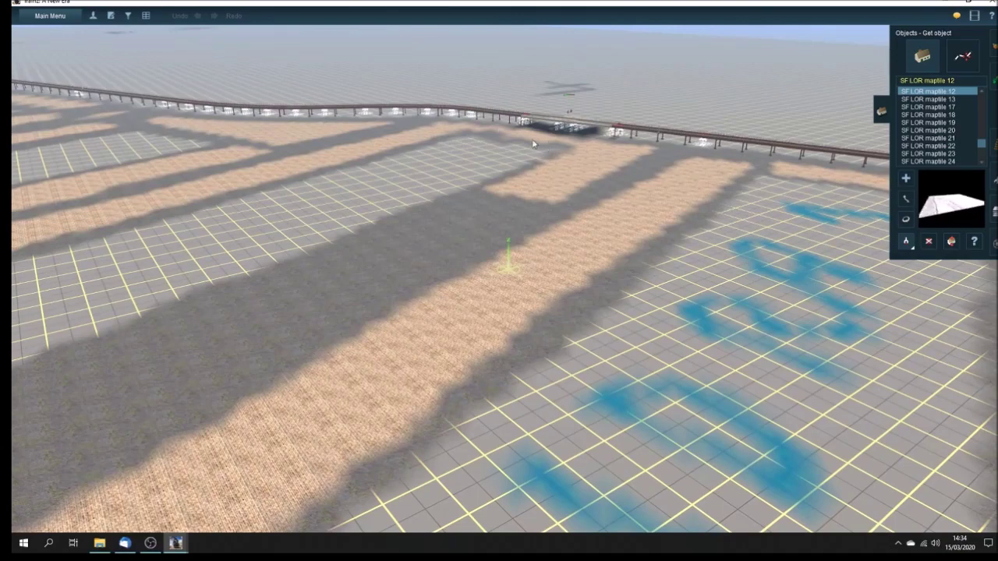
pyautogui.moveTo(565, 145); pyautogui.dragTo(513, 145, button='right')
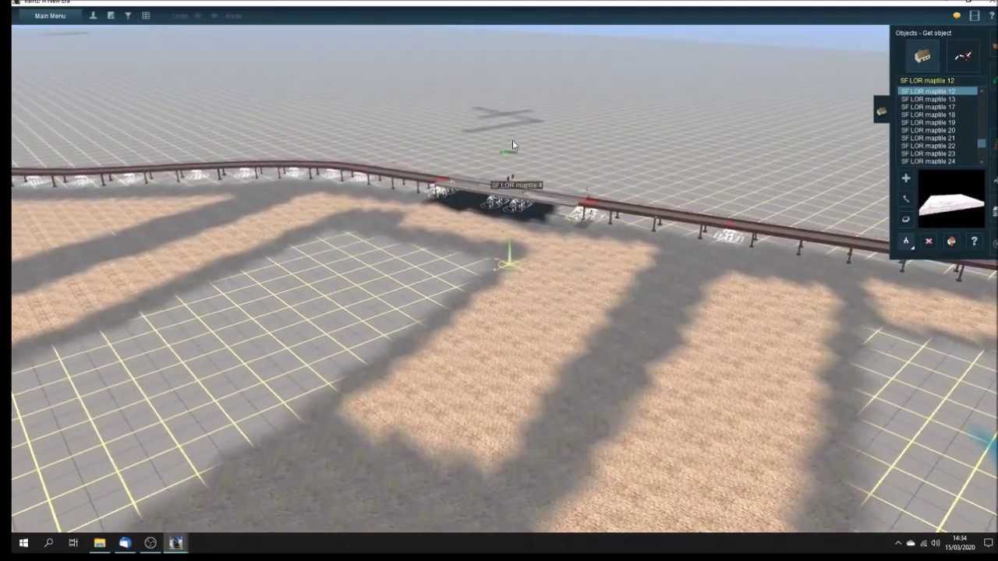
pyautogui.moveTo(506, 269)
pyautogui.mouseDown(button='right')
pyautogui.moveTo(413, 250)
pyautogui.moveTo(359, 290)
pyautogui.moveTo(345, 257)
pyautogui.moveTo(374, 234)
pyautogui.moveTo(435, 241)
pyautogui.moveTo(428, 285)
pyautogui.moveTo(436, 254)
pyautogui.moveTo(531, 365)
pyautogui.moveTo(601, 370)
pyautogui.moveTo(672, 343)
pyautogui.moveTo(660, 283)
pyautogui.moveTo(535, 263)
pyautogui.moveTo(512, 269)
pyautogui.moveTo(490, 243)
pyautogui.moveTo(442, 271)
pyautogui.moveTo(343, 269)
pyautogui.moveTo(427, 253)
pyautogui.moveTo(353, 232)
pyautogui.moveTo(414, 244)
pyautogui.moveTo(383, 238)
pyautogui.moveTo(390, 298)
pyautogui.moveTo(472, 323)
pyautogui.moveTo(472, 334)
pyautogui.moveTo(384, 290)
pyautogui.moveTo(506, 288)
pyautogui.moveTo(604, 253)
pyautogui.moveTo(612, 269)
pyautogui.moveTo(595, 280)
pyautogui.moveTo(480, 213)
pyautogui.mouseUp(button='right')
pyautogui.scroll(3, 480, 213)
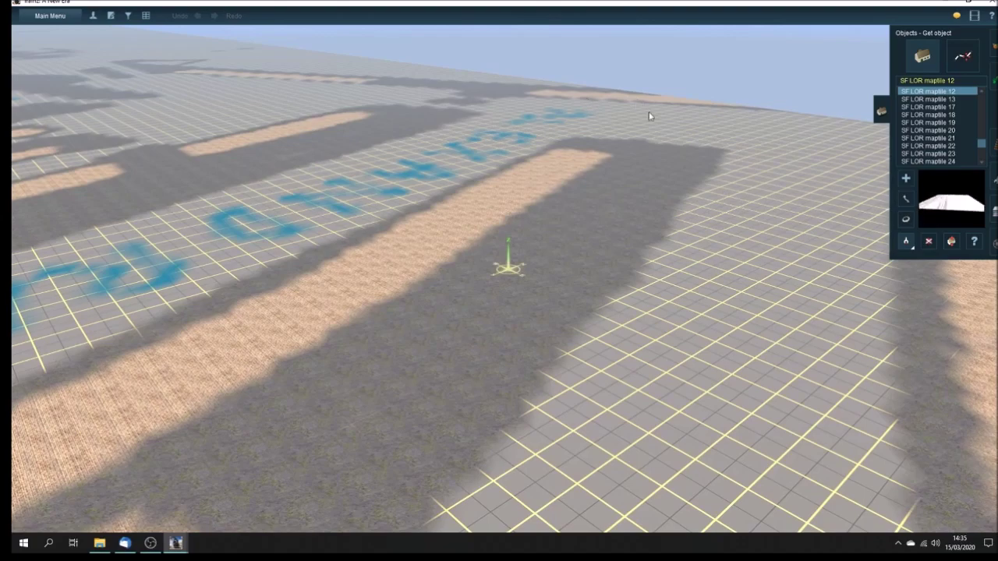
pyautogui.moveTo(302, 177); pyautogui.dragTo(364, 234, button='right')
pyautogui.press('Up')
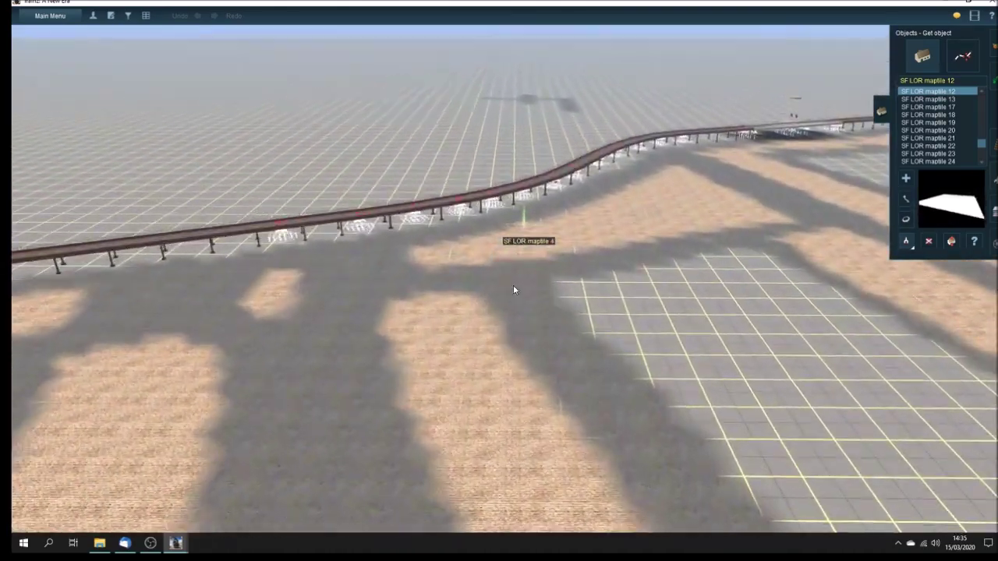
# Approach the elevated track across the tile grid and turn back toward the viaduct.
pyautogui.press('Up')
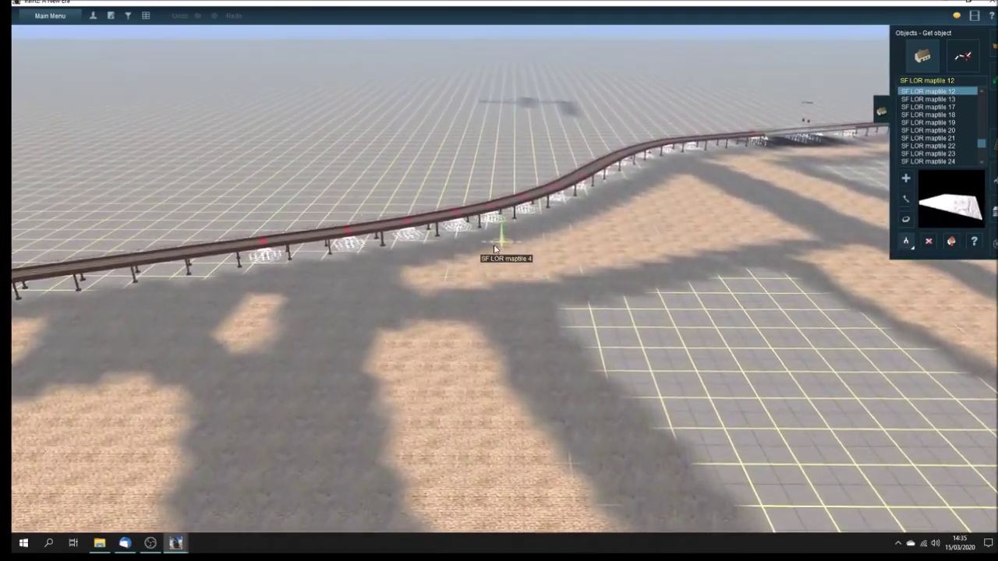
pyautogui.press('Up')
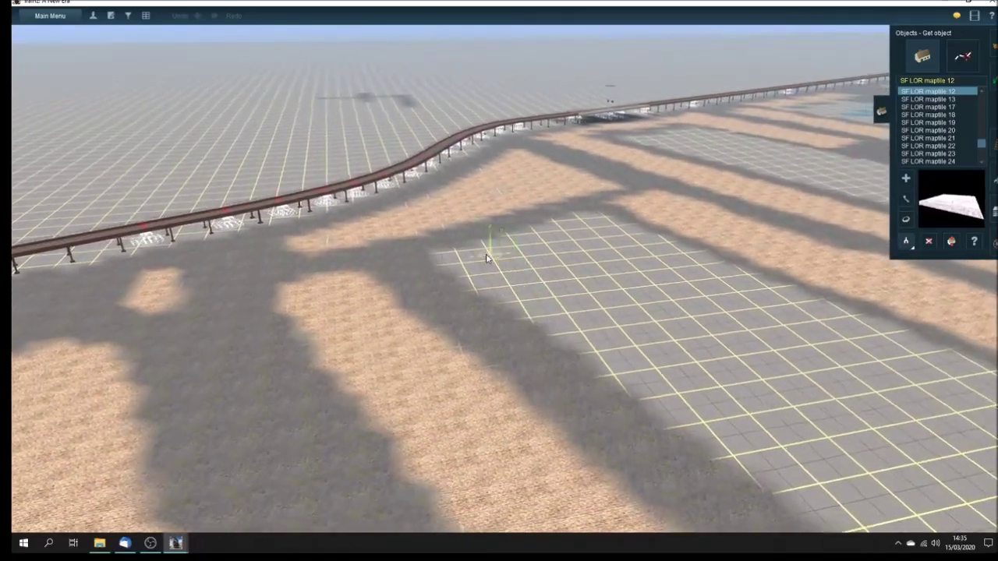
pyautogui.press('Up')
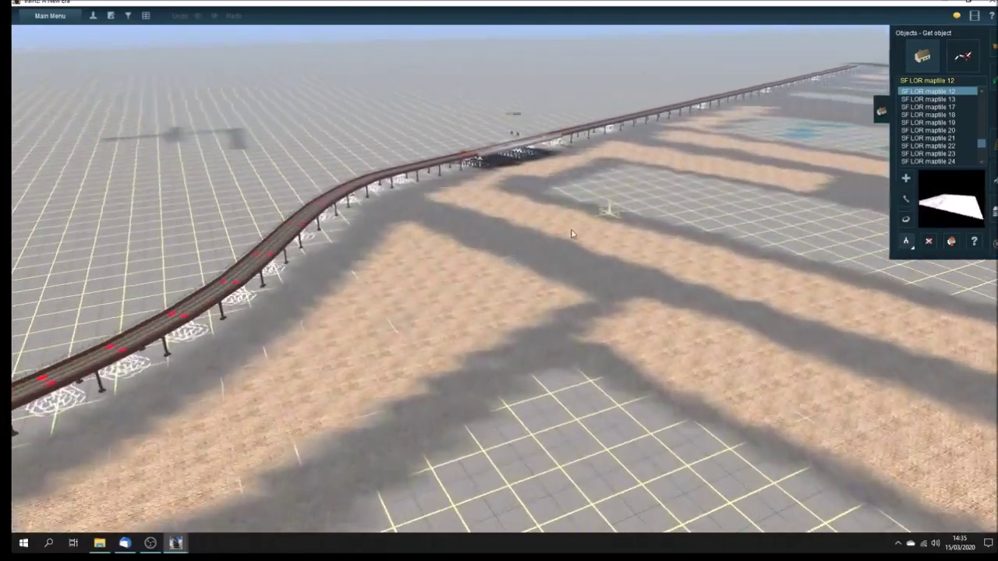
pyautogui.press('Right')
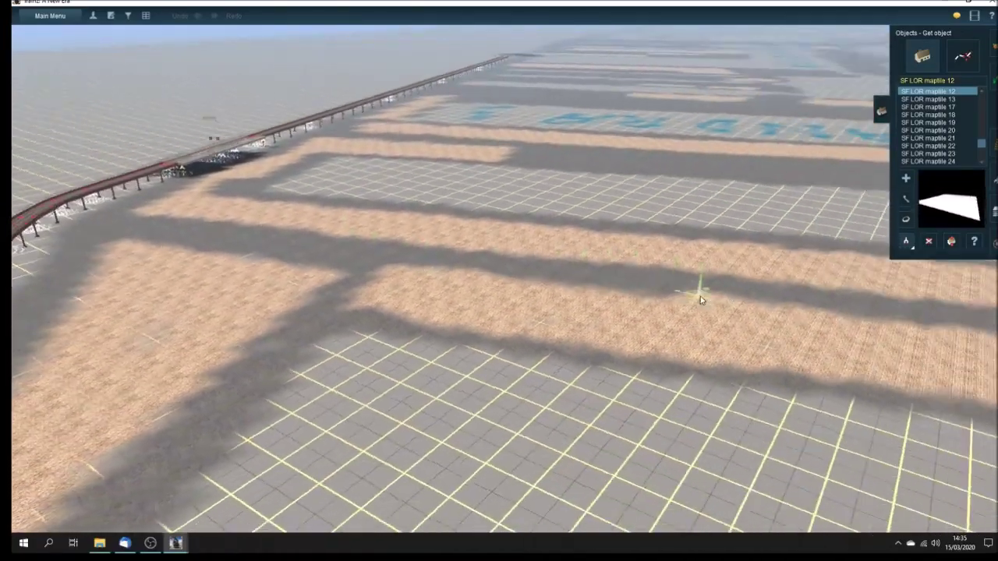
pyautogui.press('Right')
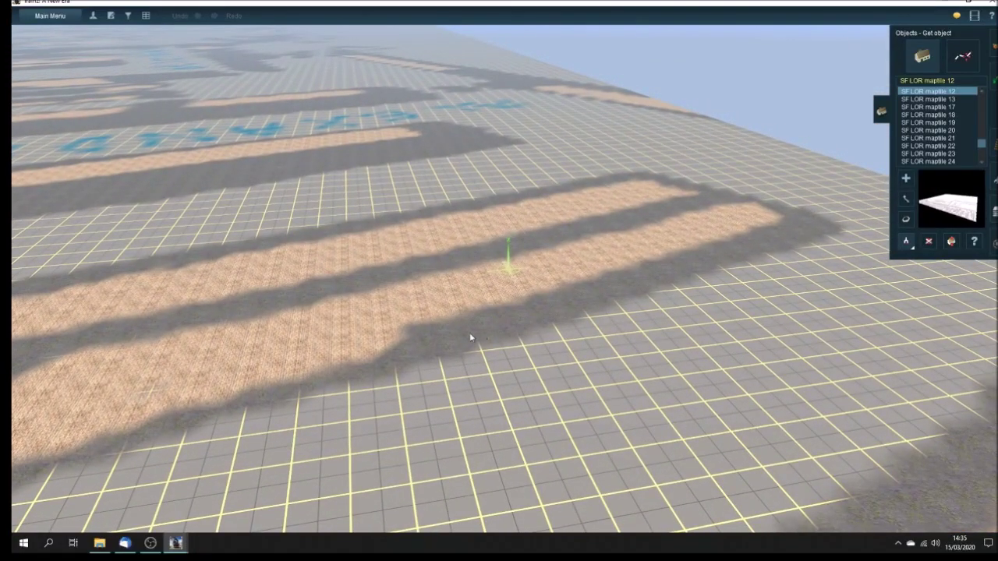
pyautogui.press('Left')
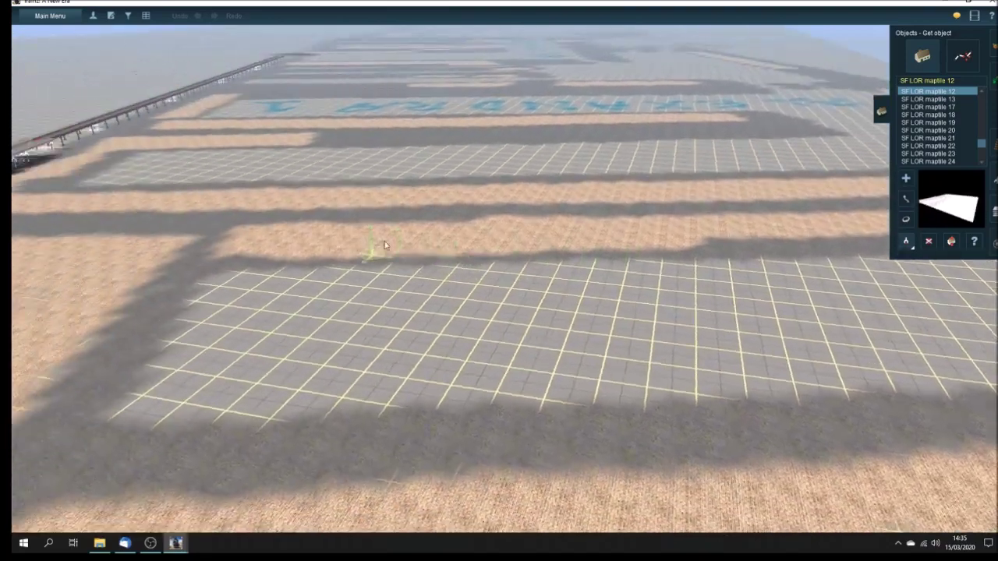
pyautogui.press('Left')
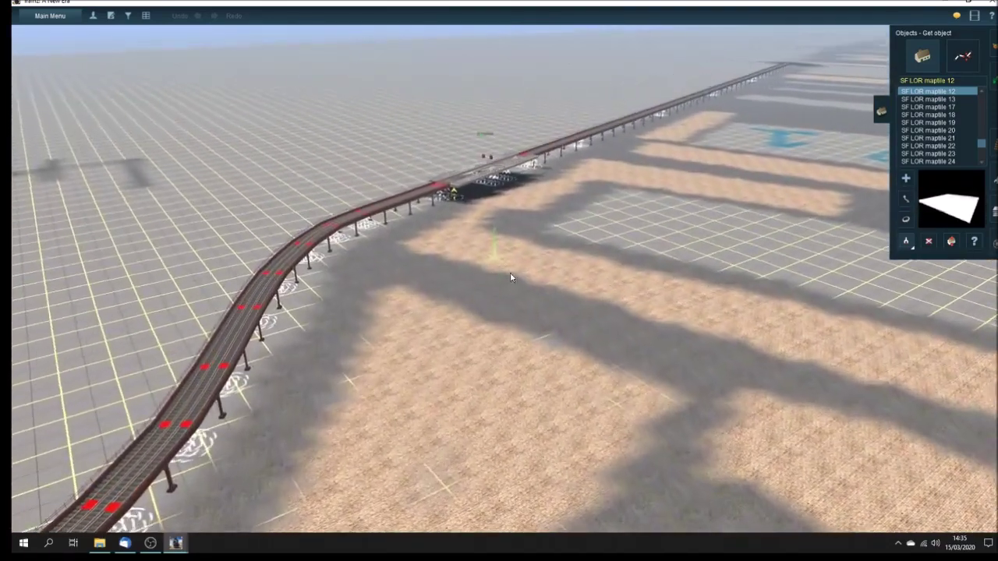
# Turn across the blue-lettered tiles and fly forward over the dock outlines.
pyautogui.press('Right')
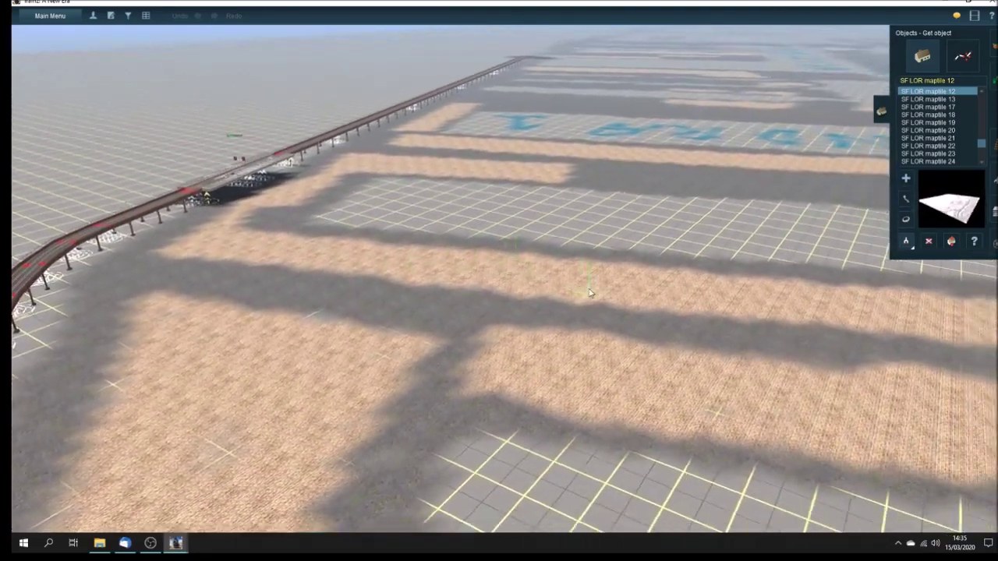
pyautogui.press('Right')
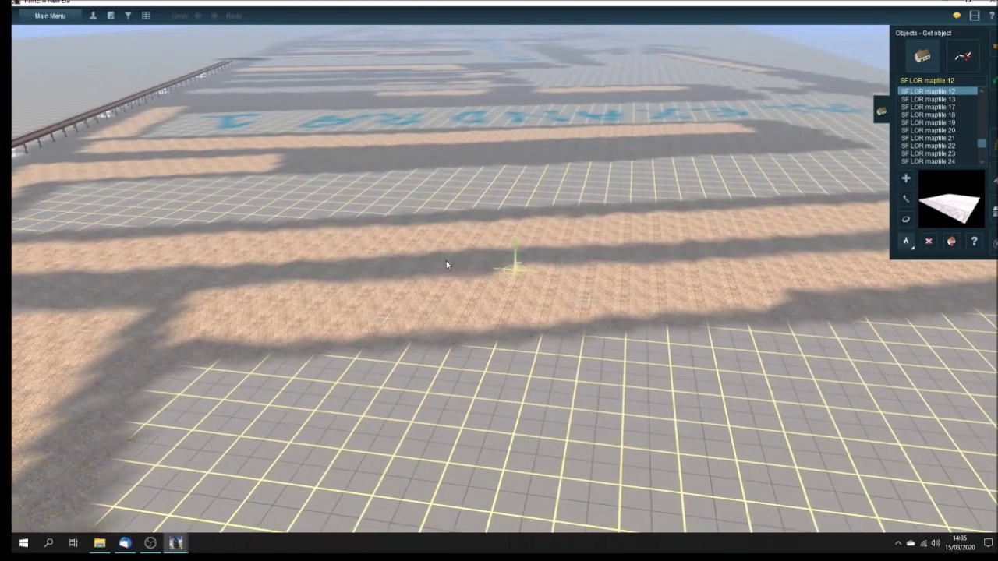
pyautogui.press('Left')
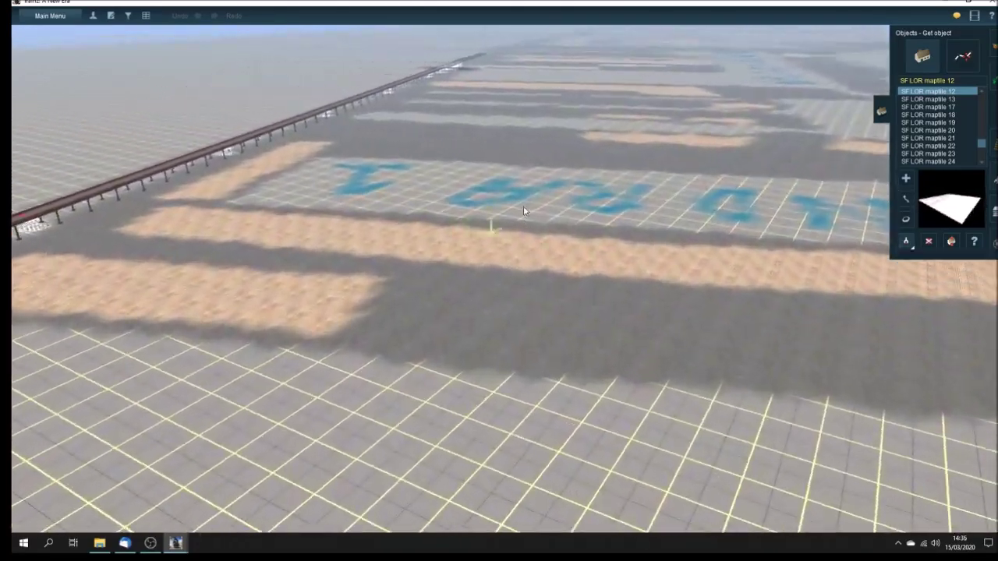
pyautogui.press('Down')
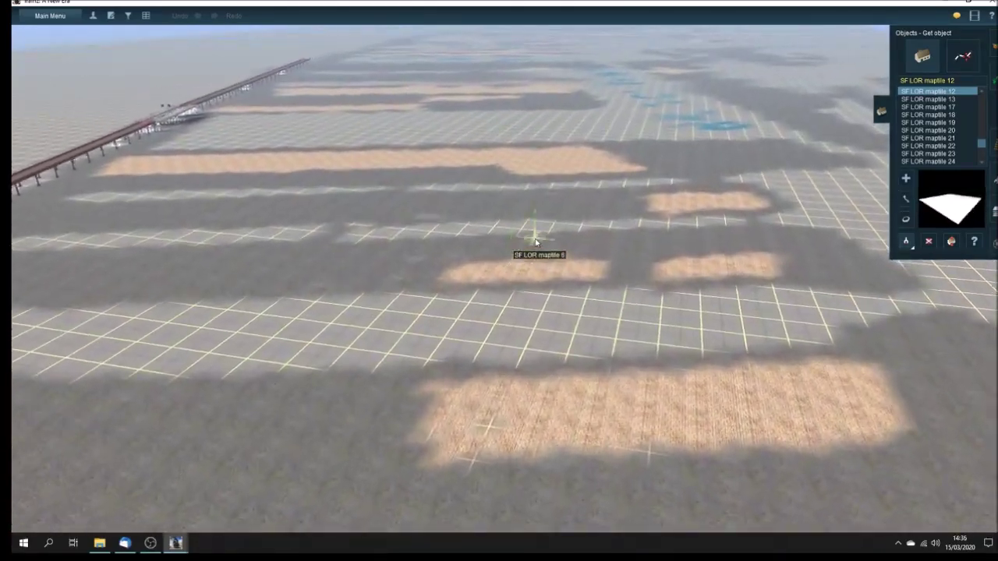
pyautogui.press('Down')
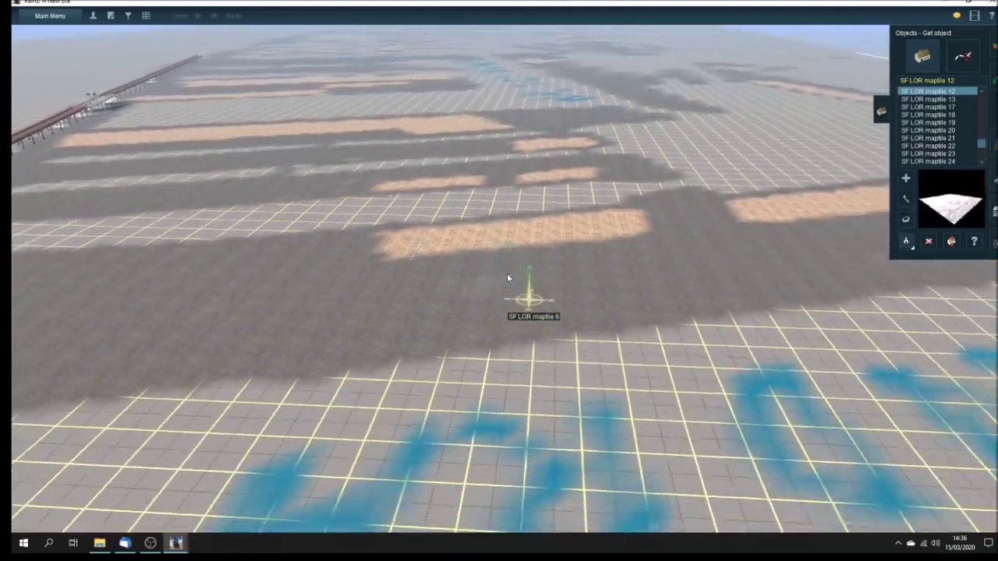
pyautogui.press('Left')
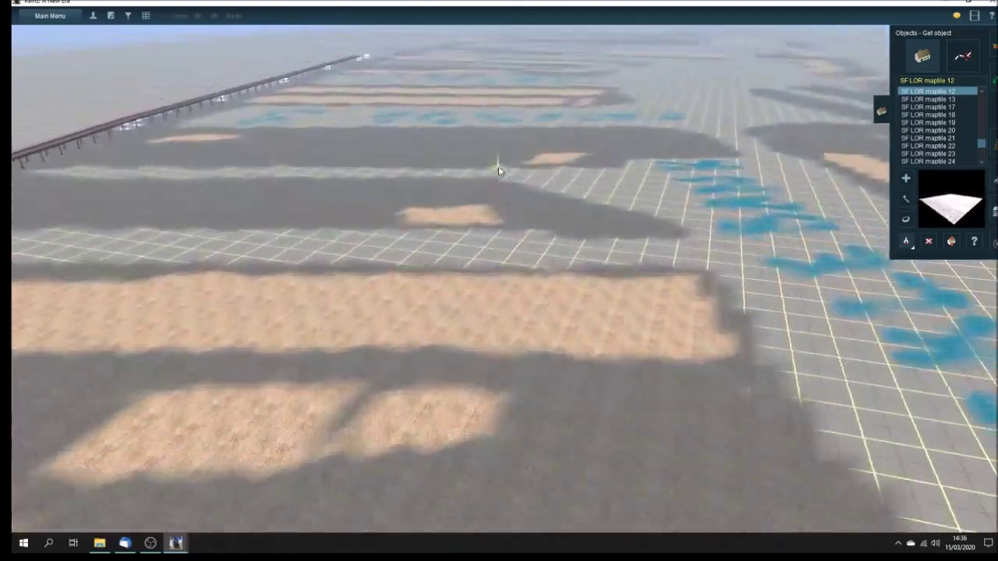
pyautogui.press('Up')
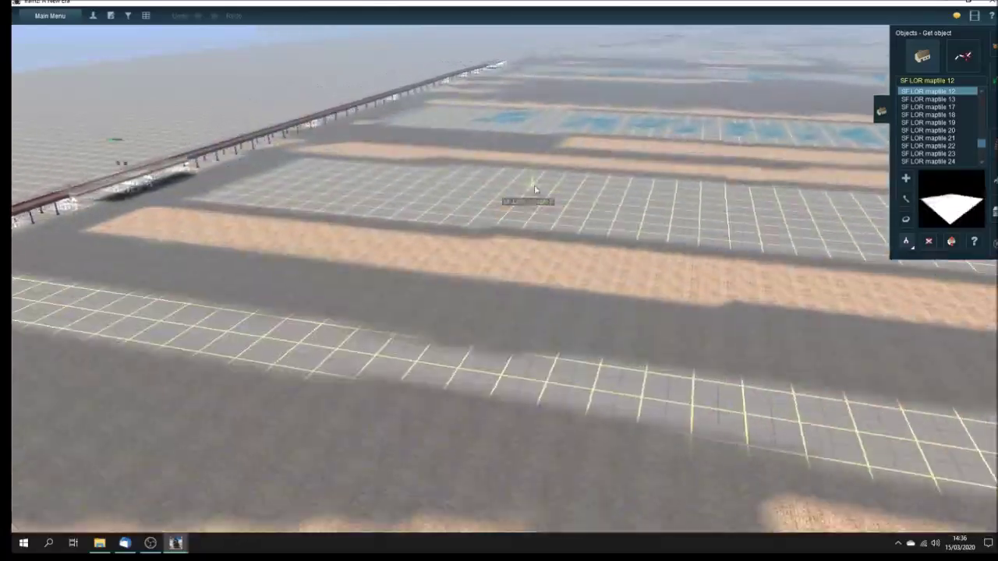
pyautogui.press('Up')
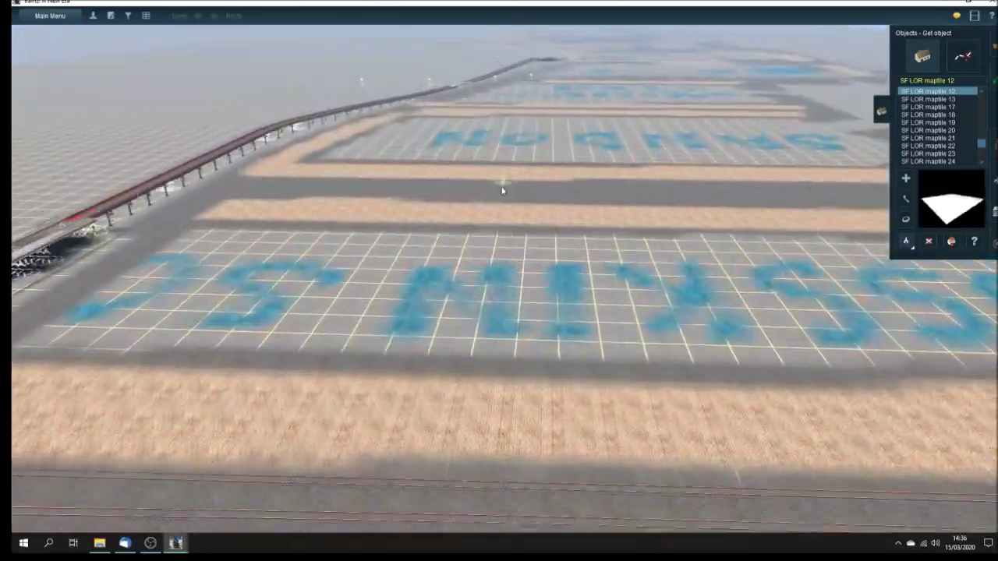
pyautogui.press('Up')
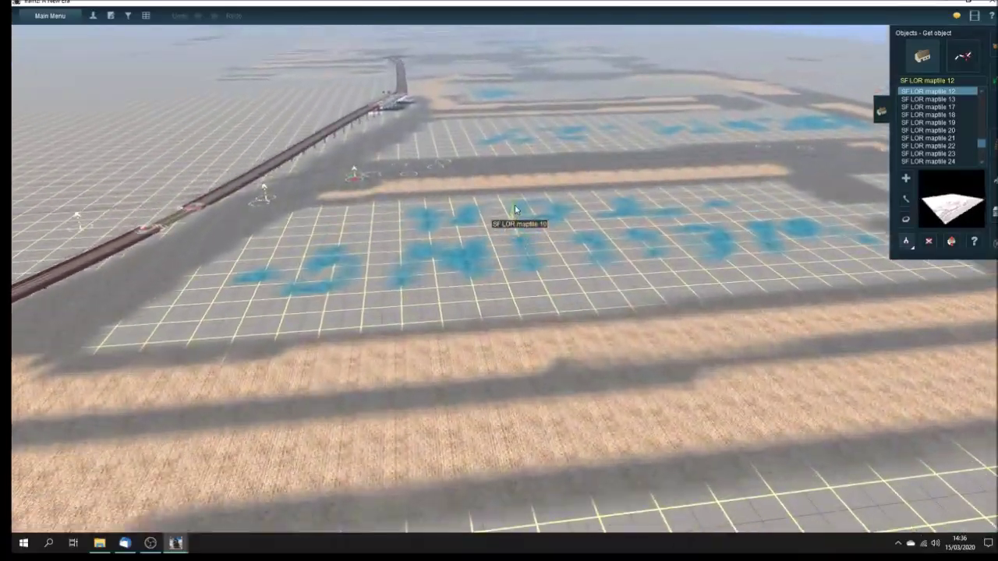
# Swing toward the junction beside the viaduct and pull back to reveal more dock outlines.
pyautogui.press('Left')
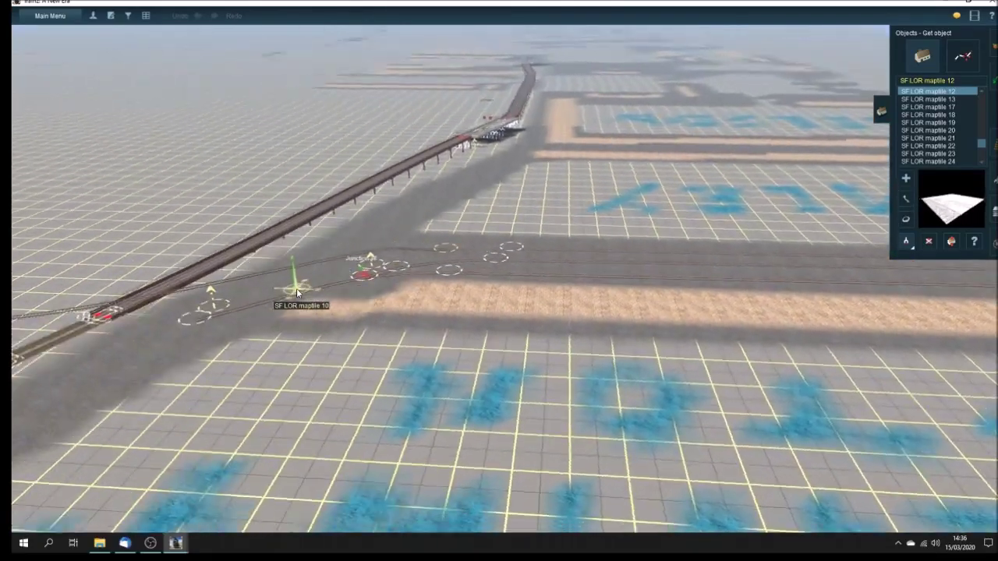
pyautogui.press('Right')
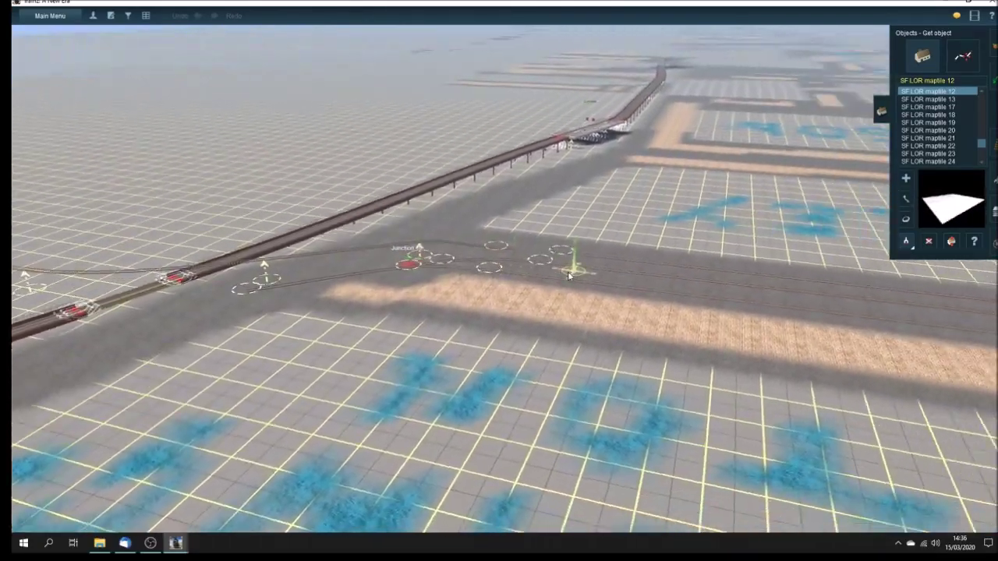
pyautogui.press('Left')
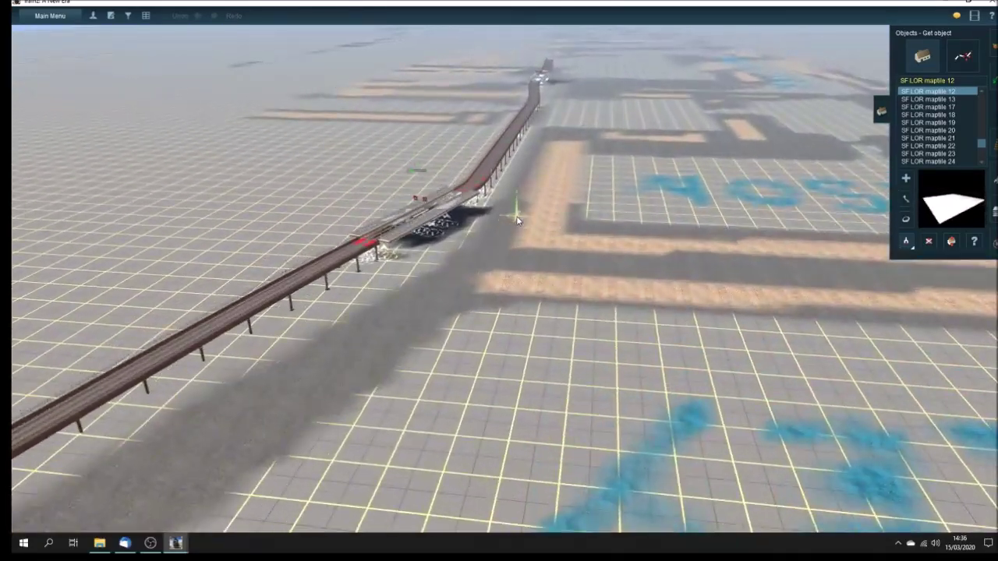
pyautogui.press('Left')
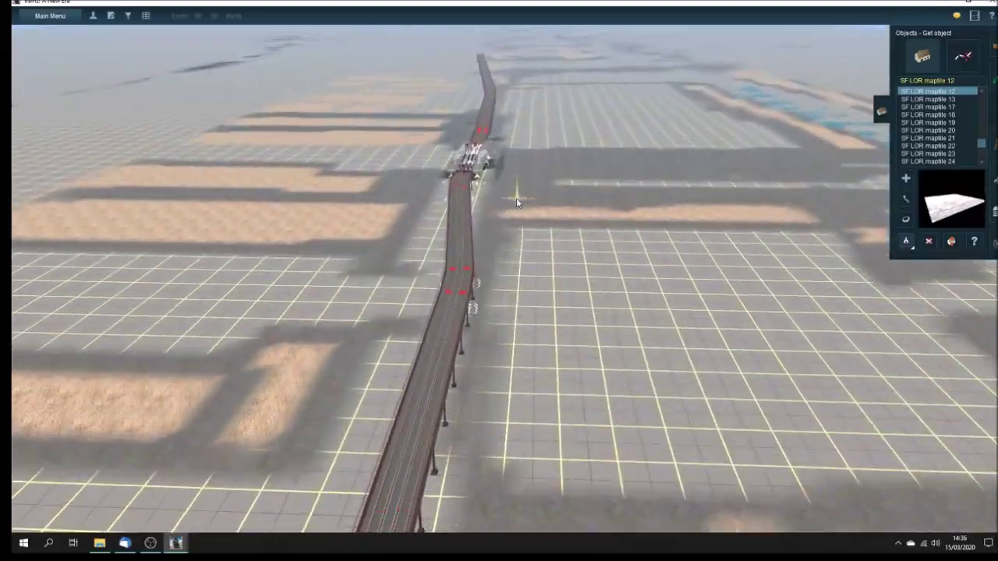
pyautogui.press('Down')
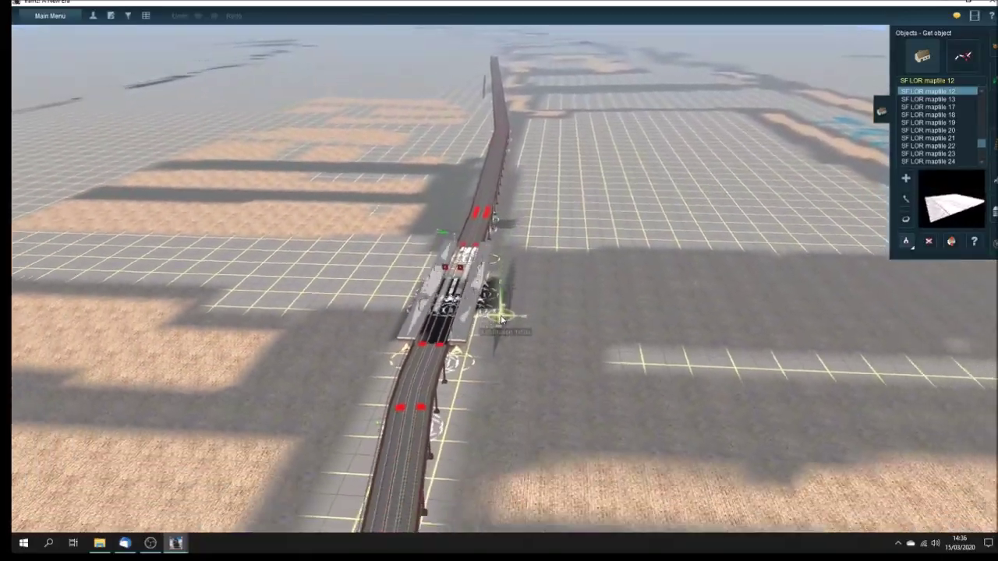
pyautogui.press('Down')
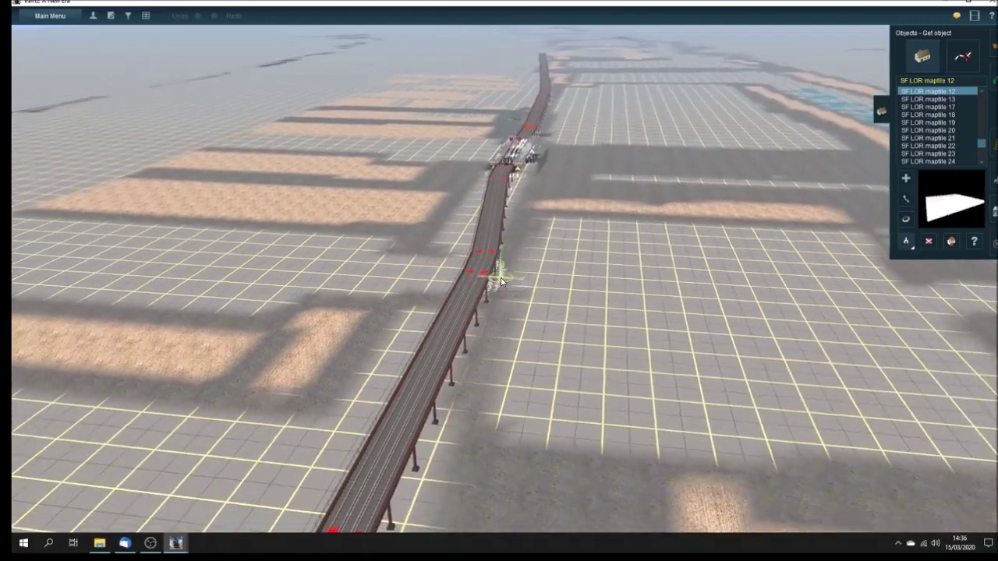
pyautogui.press('Down')
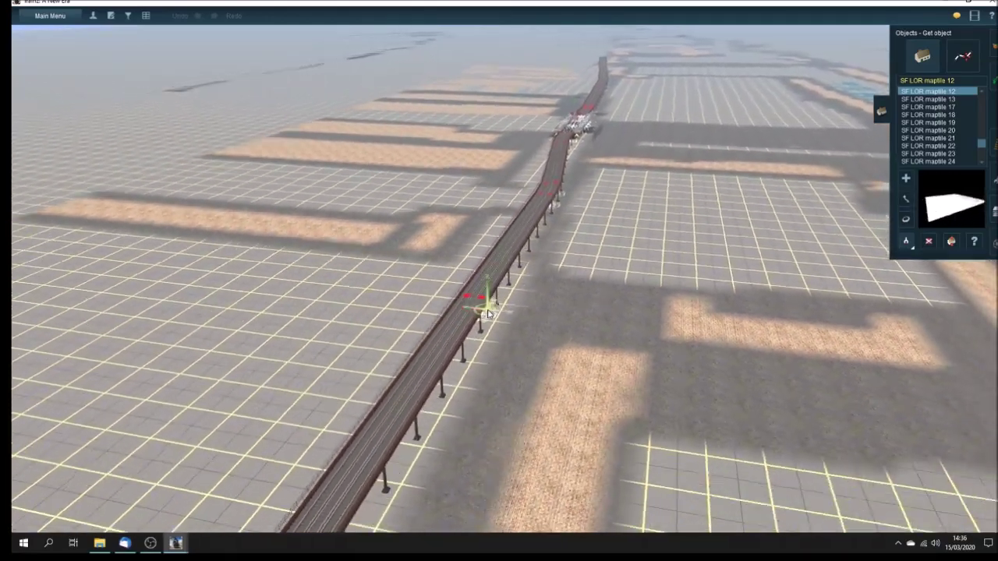
# Move along the viaduct and rotate around it to bring the NELSON dock lettering into view.
pyautogui.press('Up')
pyautogui.press('Right')
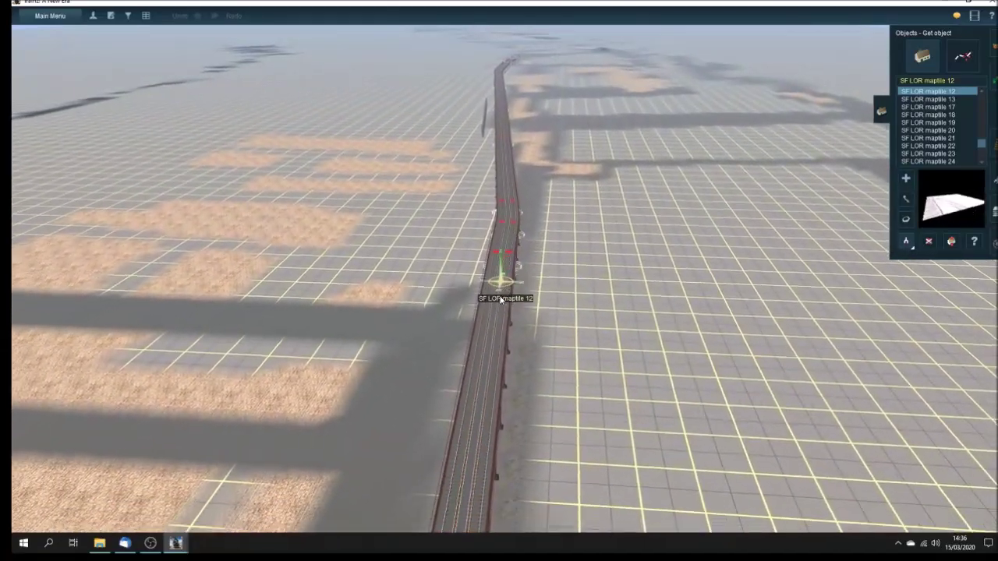
pyautogui.press('Down')
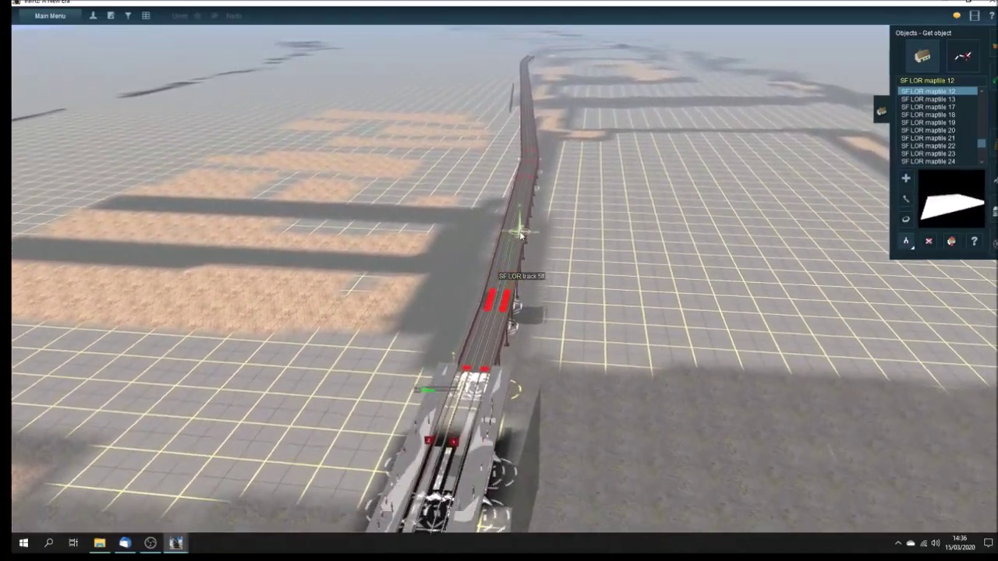
pyautogui.press('Up')
pyautogui.press('Left')
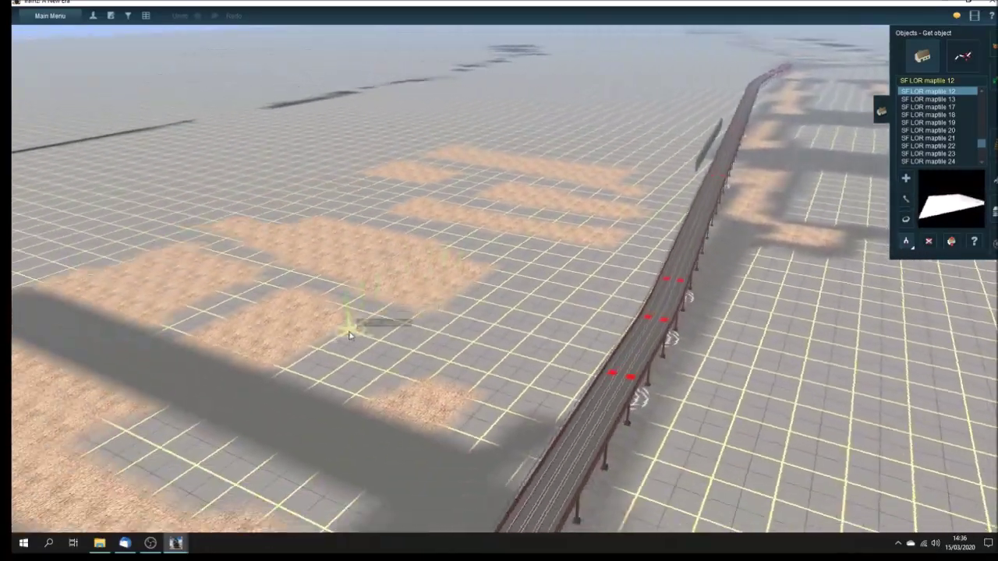
pyautogui.press('Right')
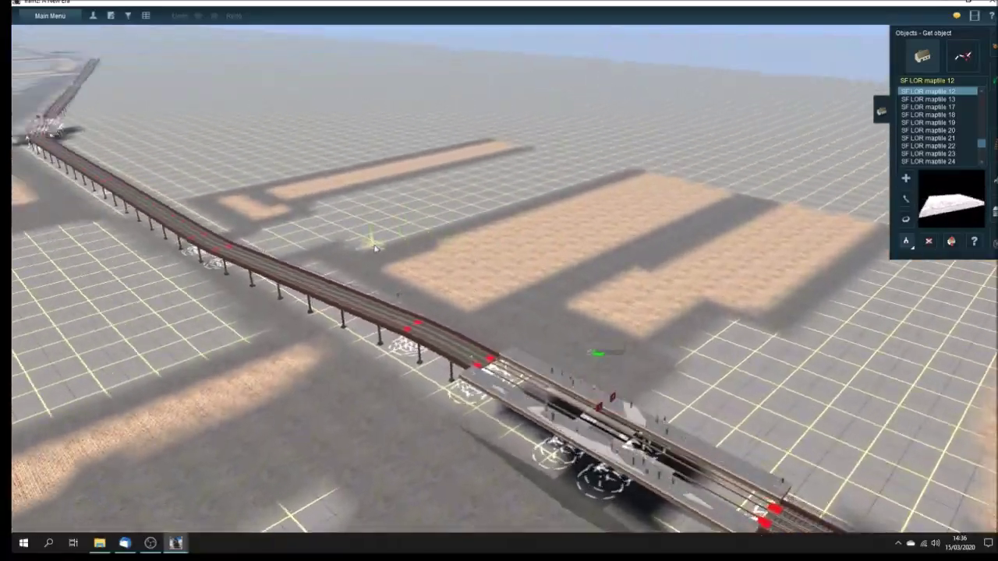
pyautogui.press('Left')
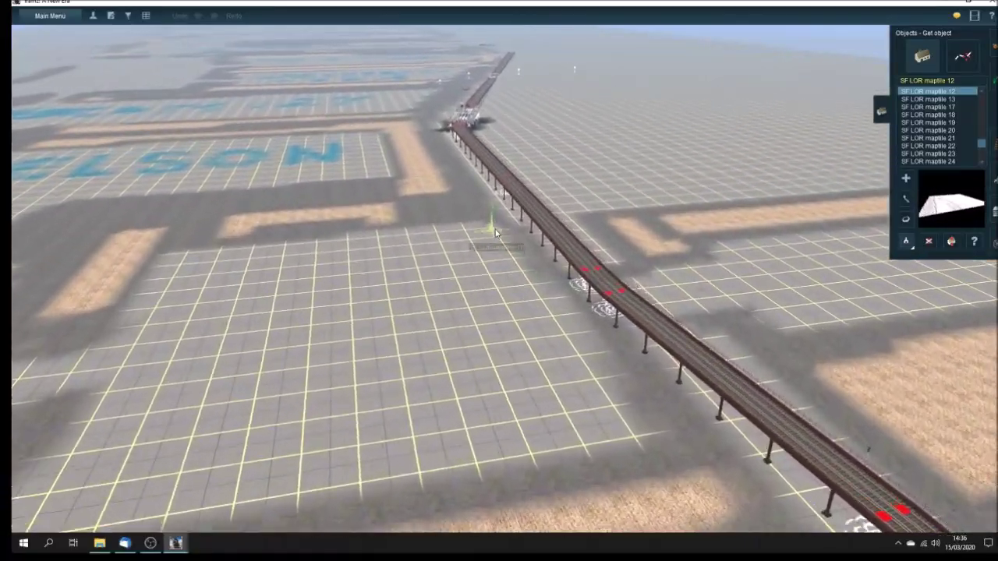
pyautogui.press('Right')
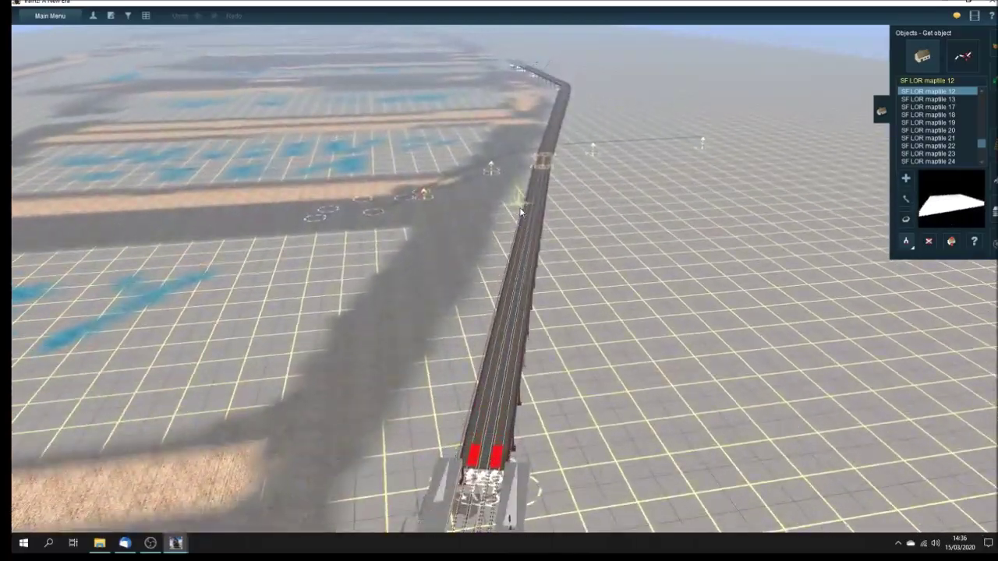
# Pass the track crossing under the viaduct, then orbit the station to face the domed building.
pyautogui.press('Up')
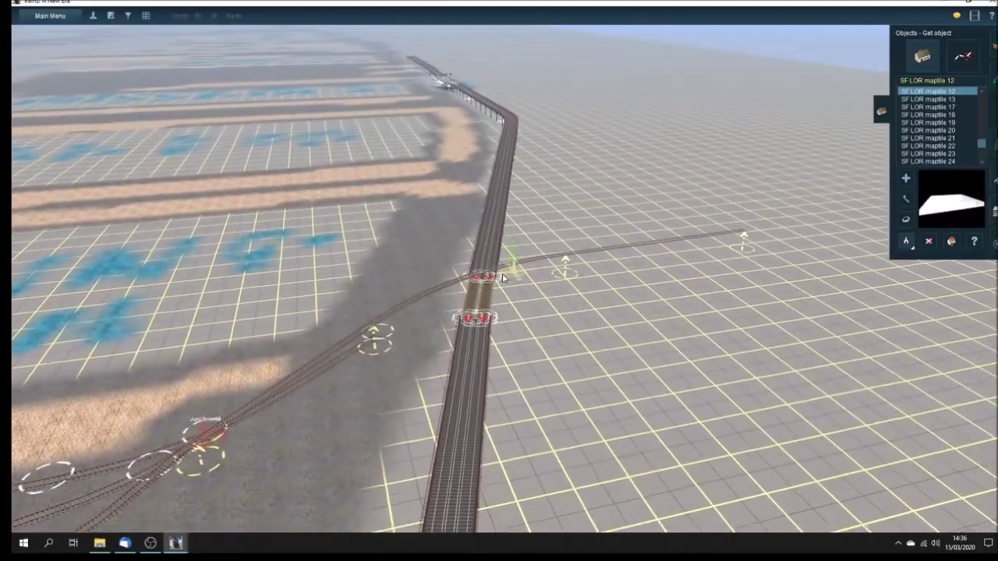
pyautogui.press('Up')
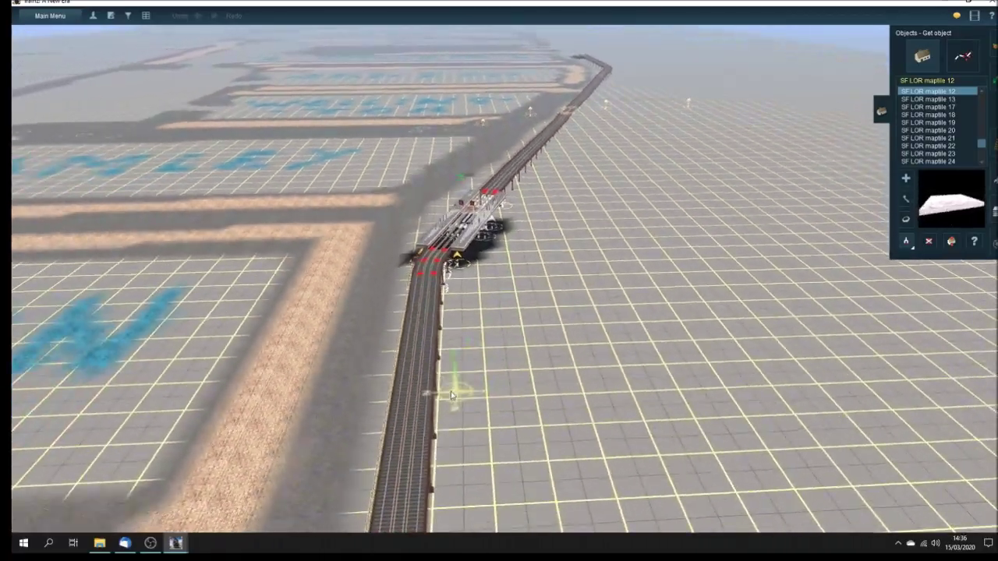
pyautogui.press('Left')
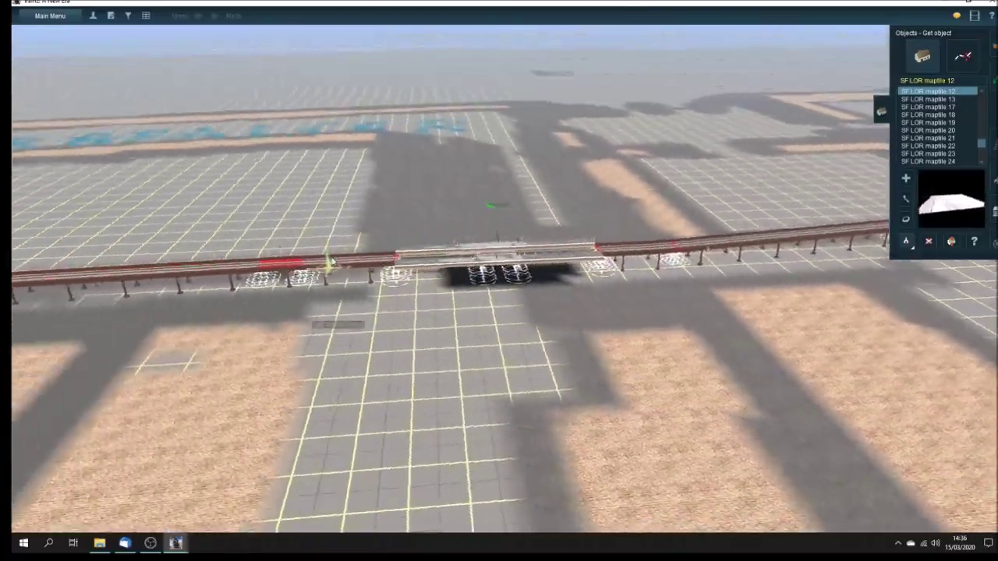
pyautogui.press('Left')
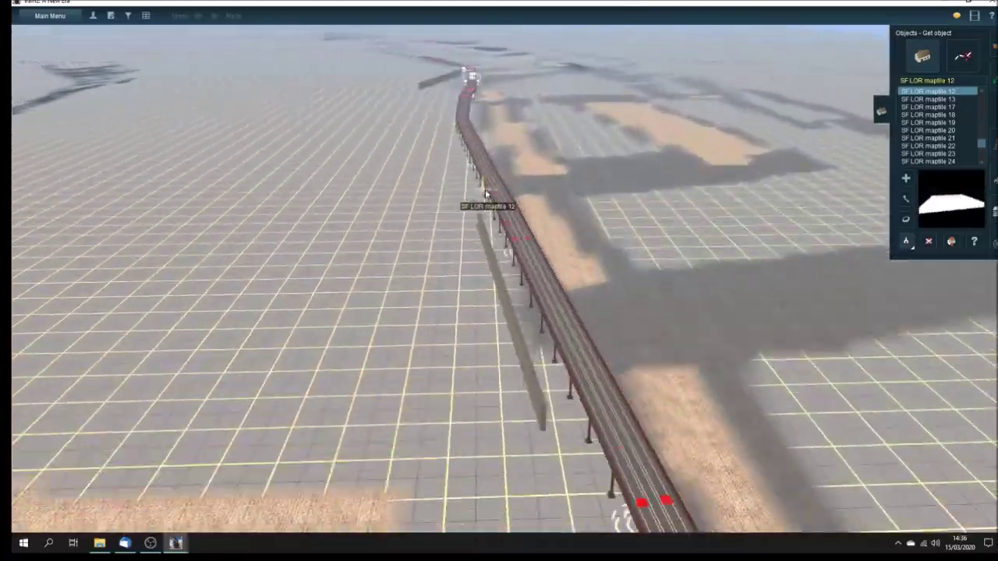
pyautogui.press('Left')
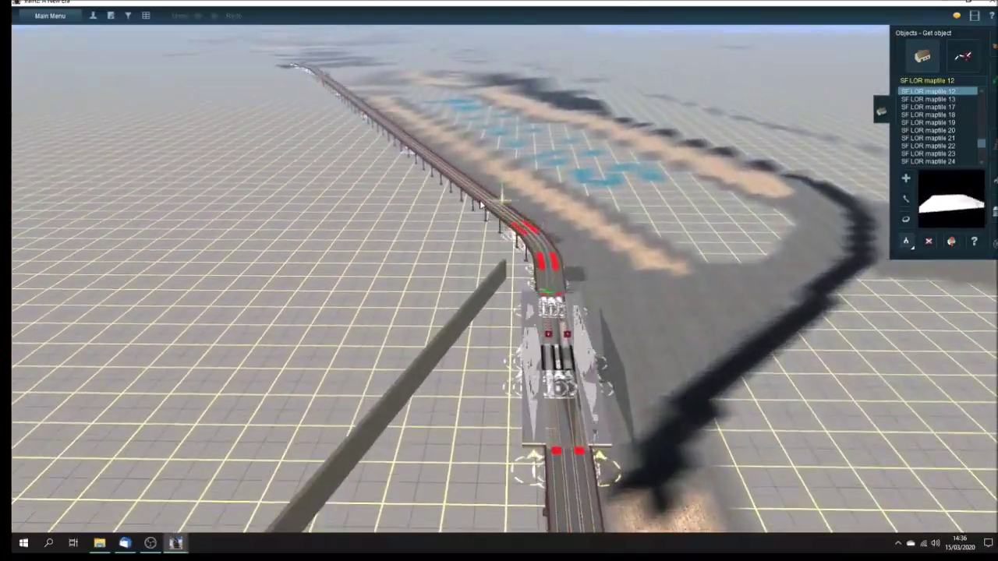
pyautogui.press('Left')
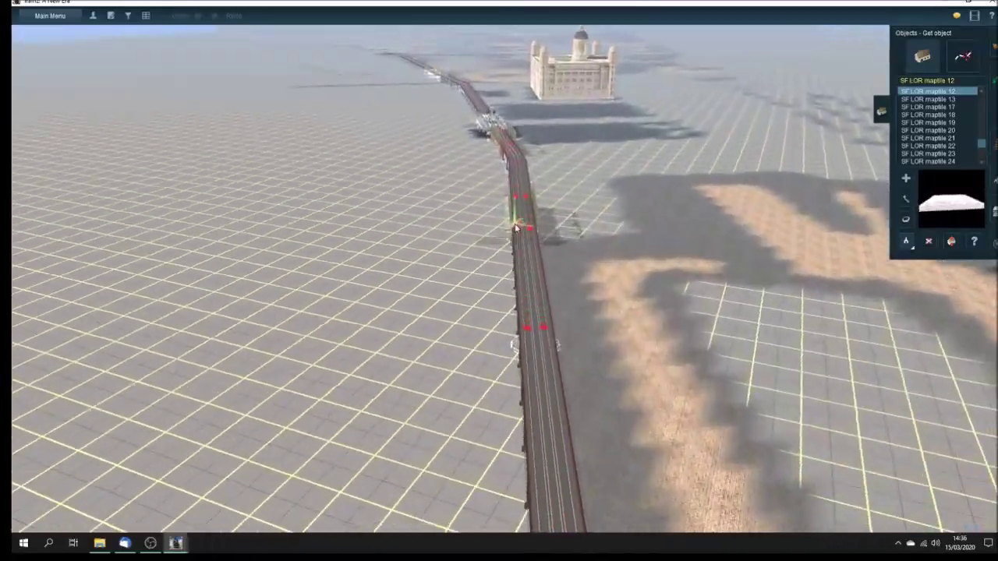
# Fly low alongside the domed building to close in on the girder bridge section.
pyautogui.press('Up')
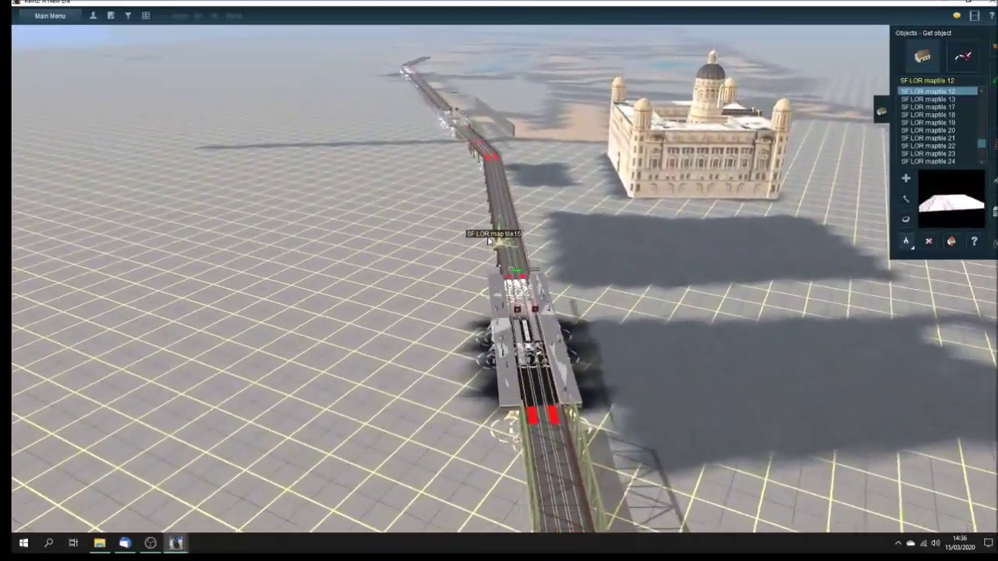
pyautogui.press('Up')
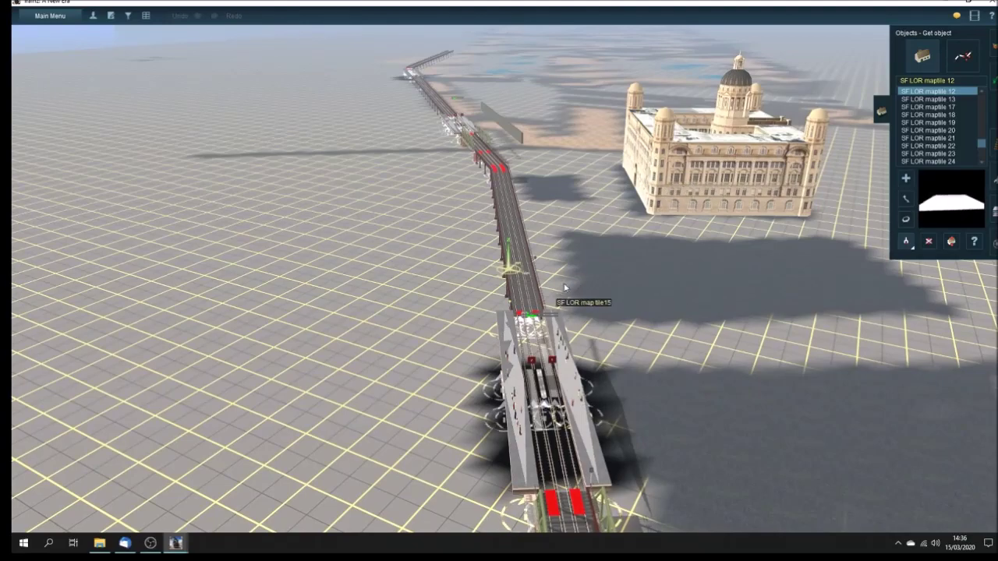
pyautogui.press('Up')
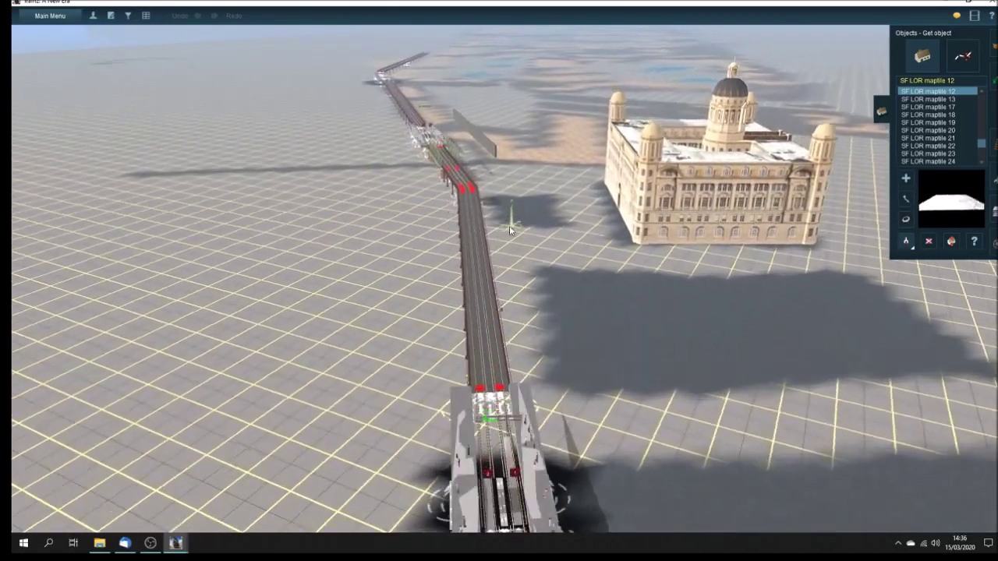
pyautogui.press('Up')
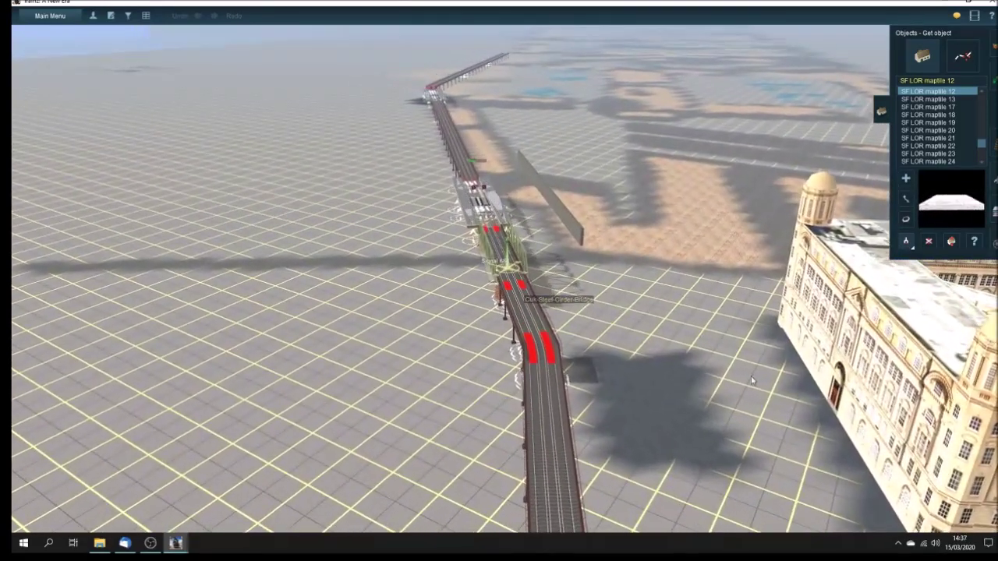
# Swing round the station to look back down the line along the track.
pyautogui.press('Right')
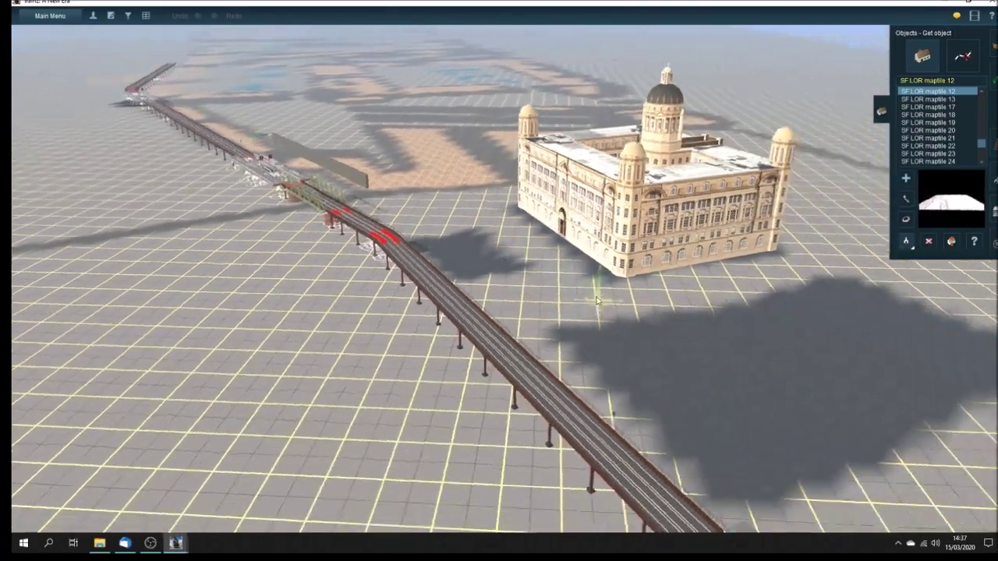
pyautogui.press('Left')
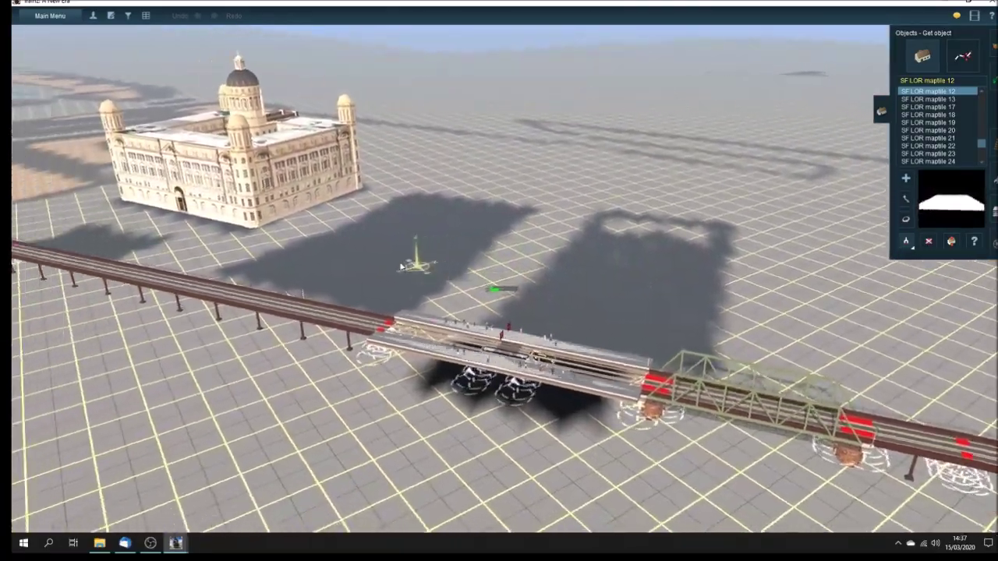
pyautogui.press('Left')
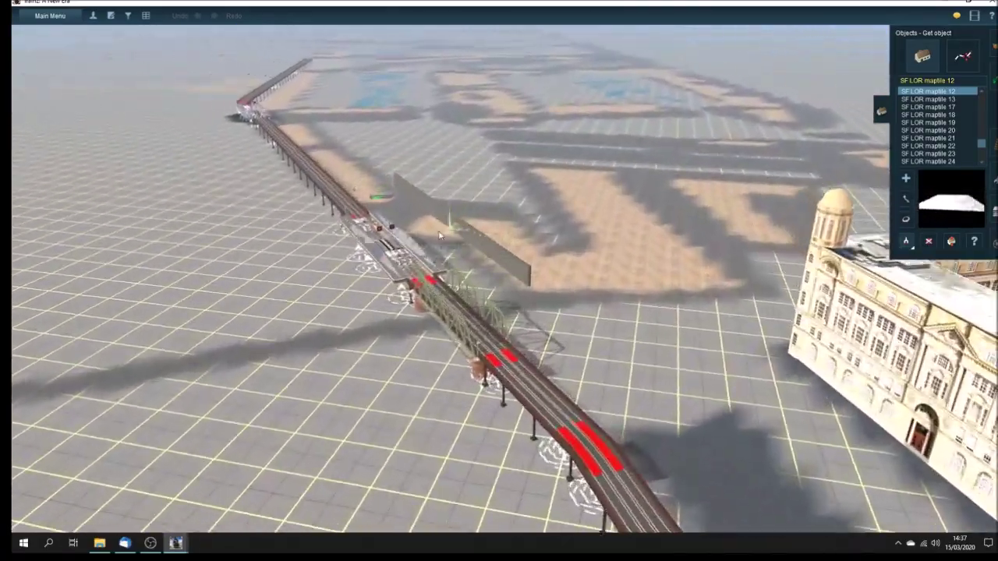
pyautogui.press('Left')
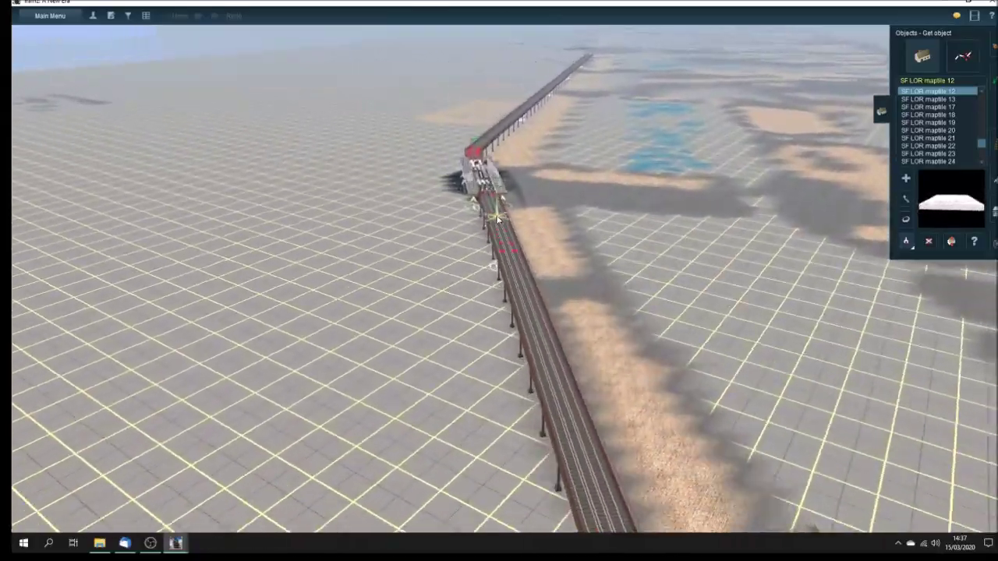
# Fly along the curving viaduct over the station, then pull back to see the curve ahead.
pyautogui.press('Up')
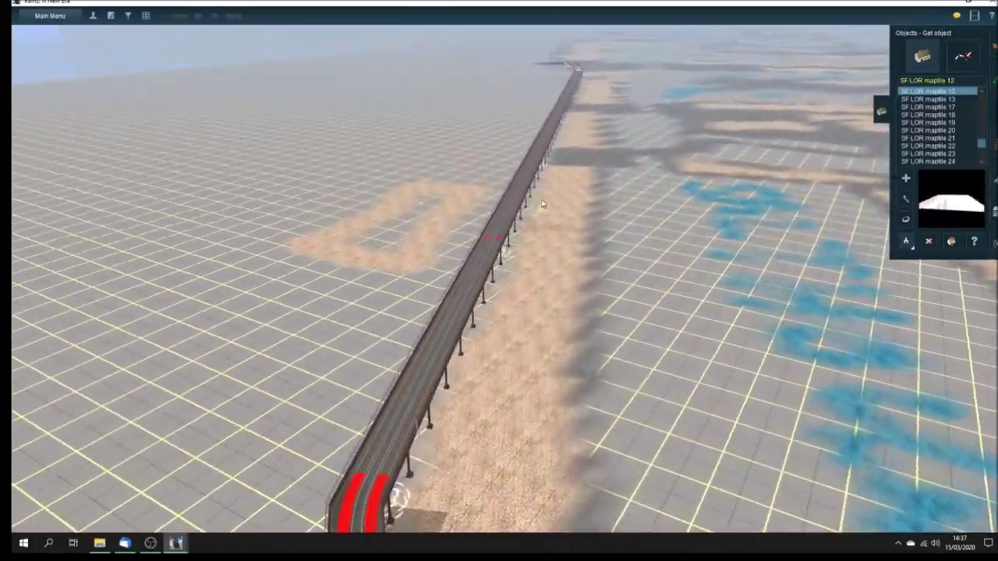
pyautogui.press('Up')
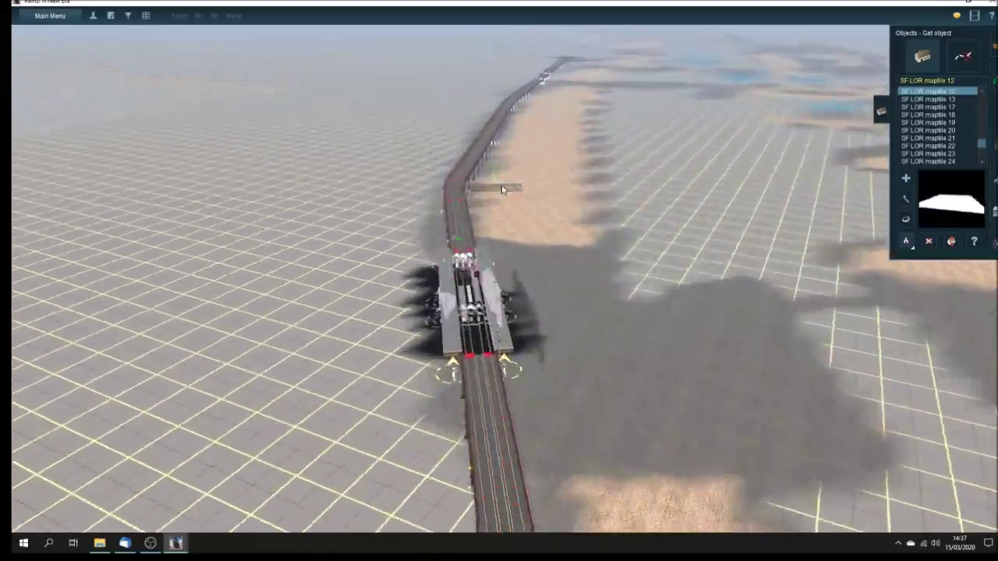
pyautogui.press('Left')
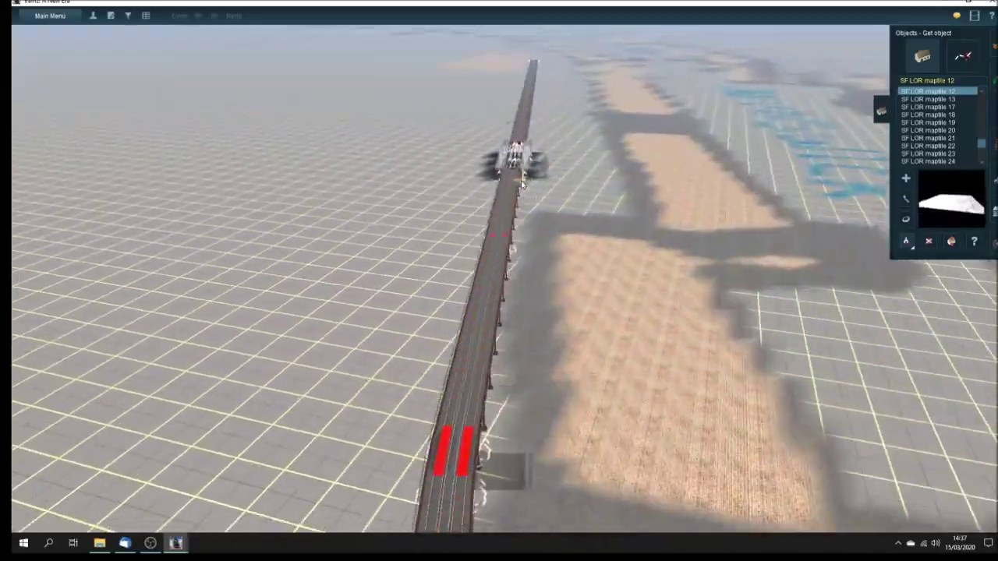
pyautogui.press('Down')
pyautogui.press('Up')
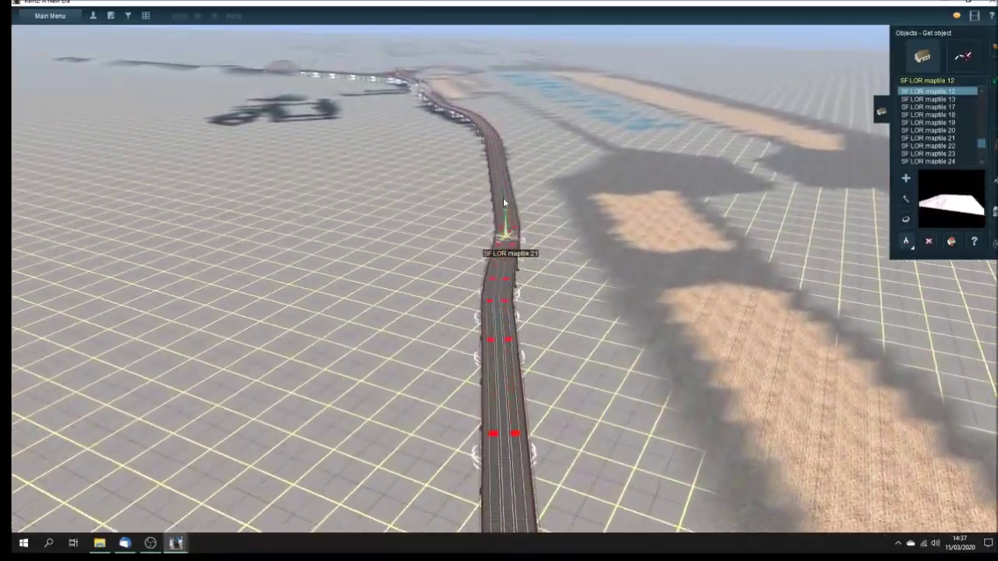
pyautogui.press('Down')
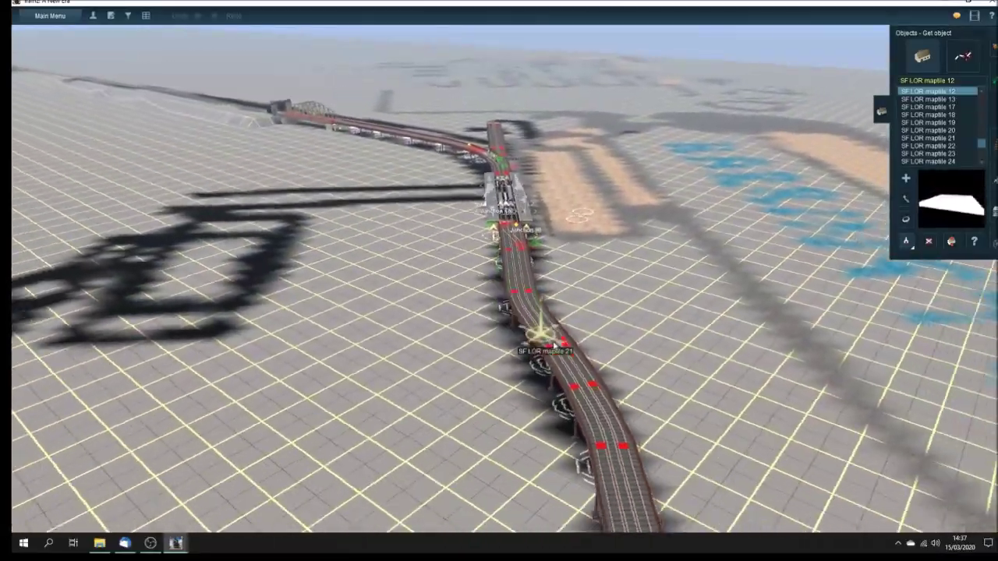
# Orbit the viaduct side-on and turn until it runs straight ahead.
pyautogui.press('Left')
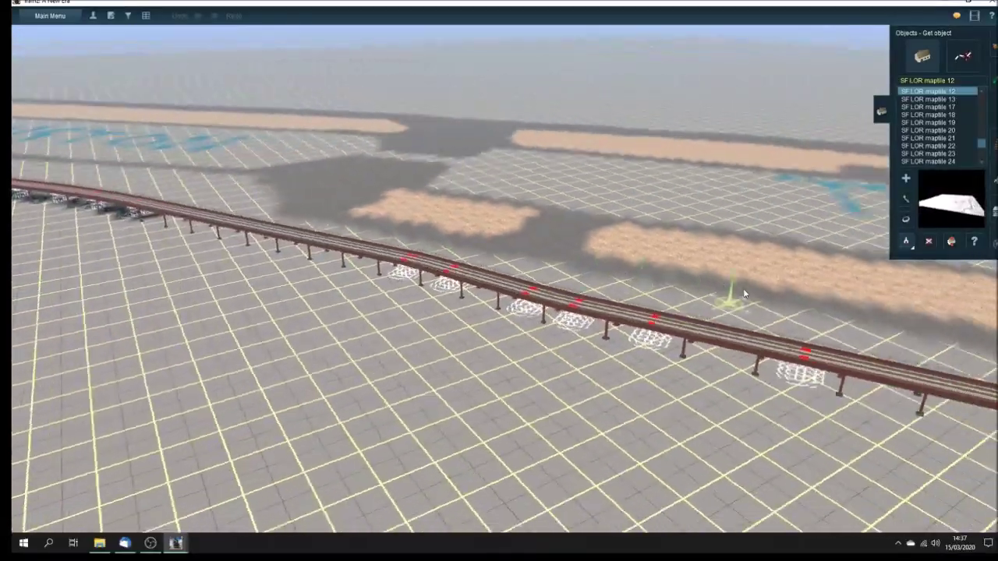
pyautogui.press('Left')
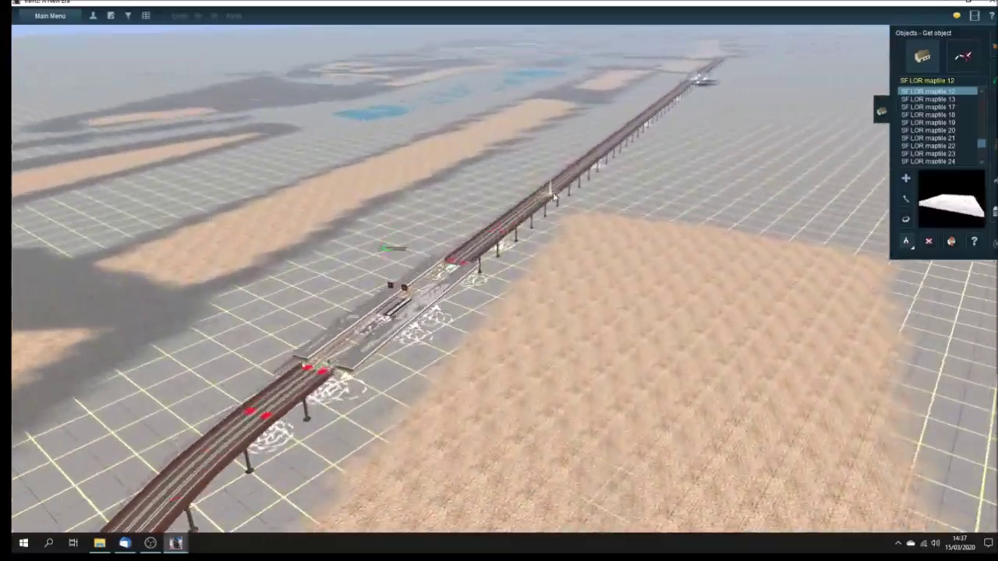
pyautogui.press('Left')
pyautogui.press('Left')
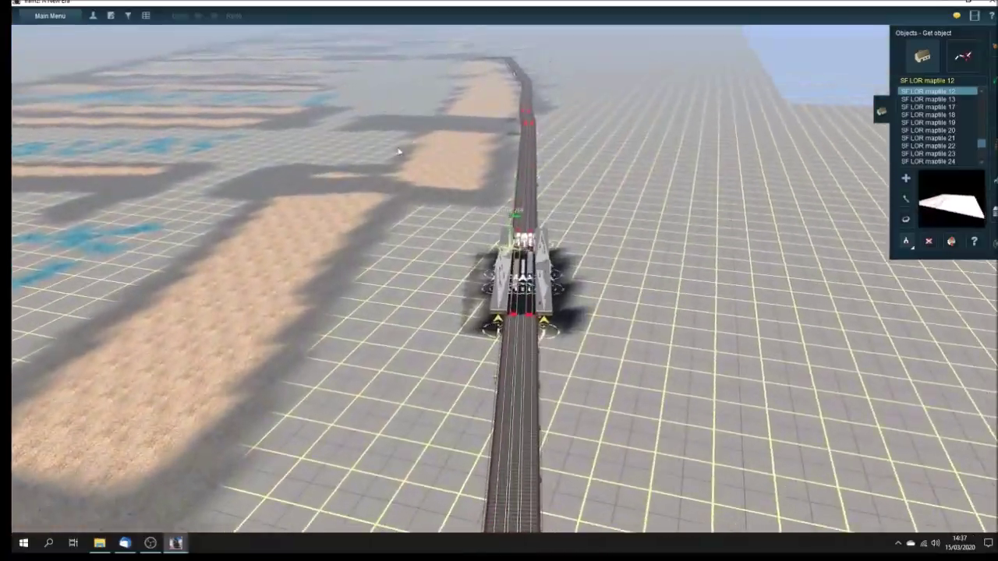
pyautogui.press('Left')
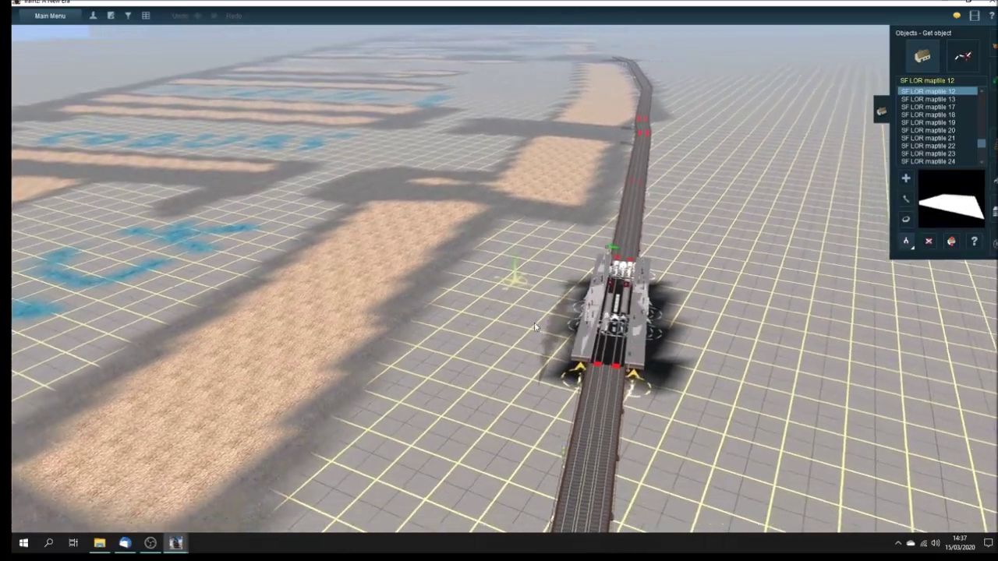
pyautogui.press('Left')
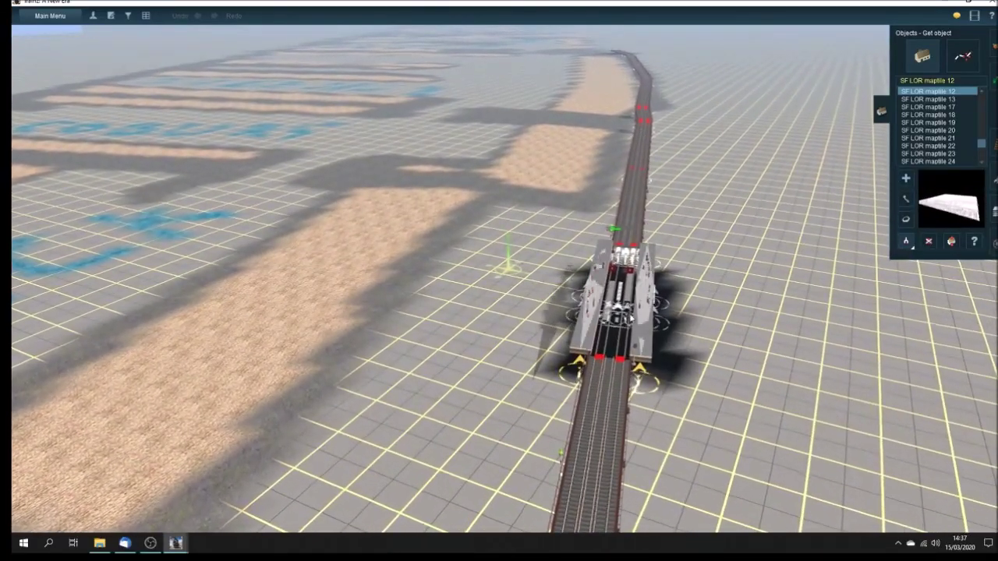
pyautogui.press('Left')
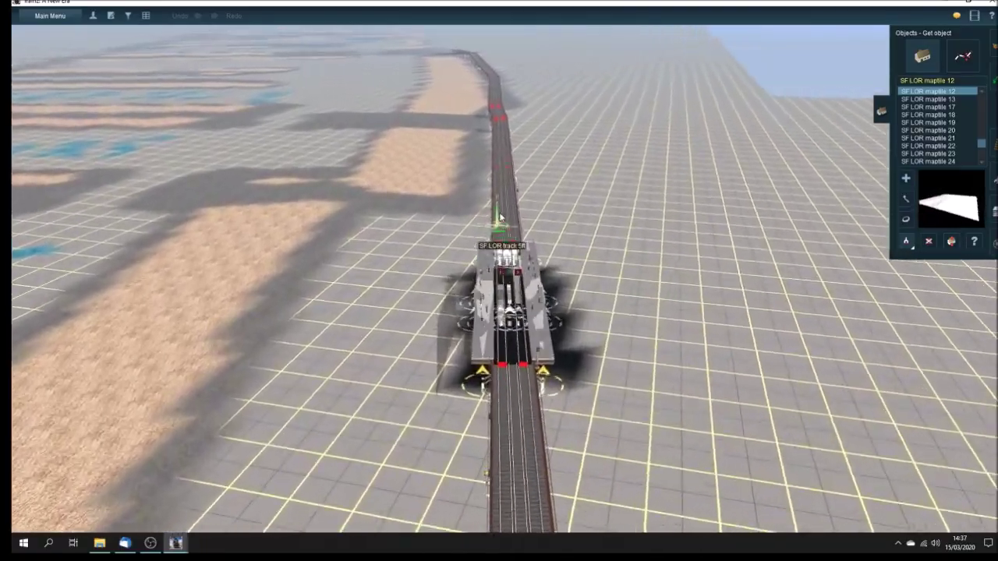
# Travel further along the track to the blue-lettered Salthouse dock outlines.
pyautogui.press('Up')
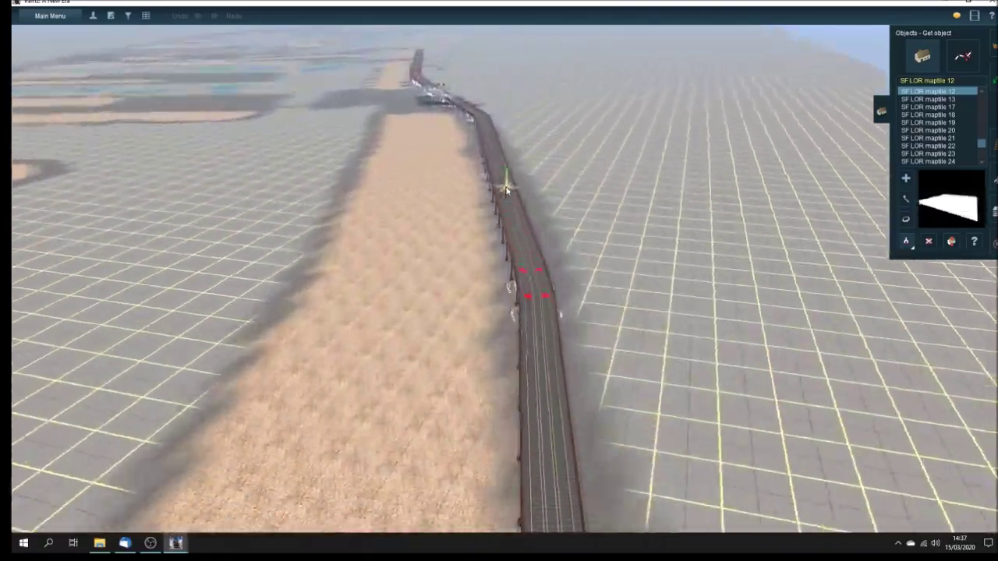
pyautogui.press('Down')
pyautogui.press('Left')
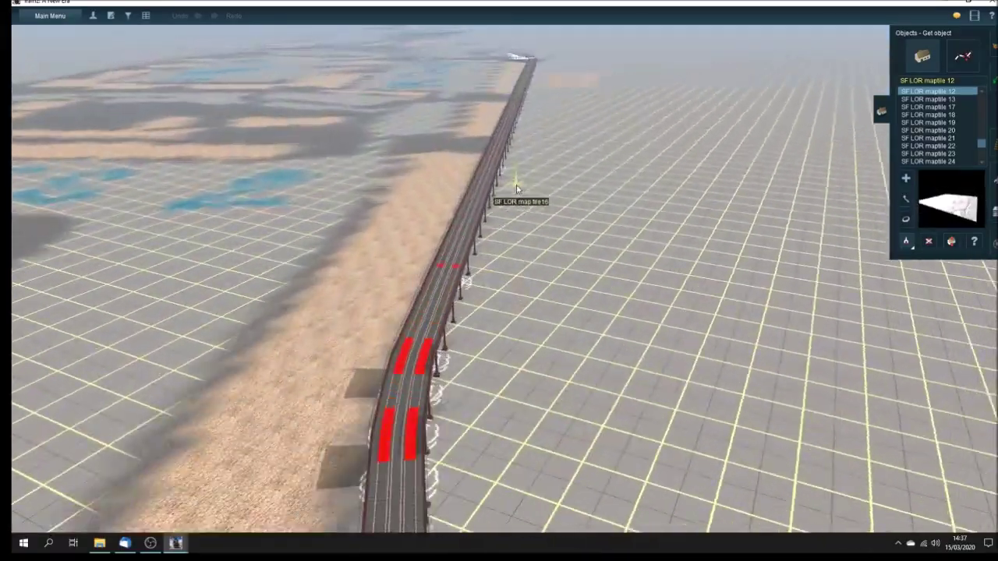
pyautogui.press('Left')
pyautogui.press('Up')
pyautogui.press('Left')
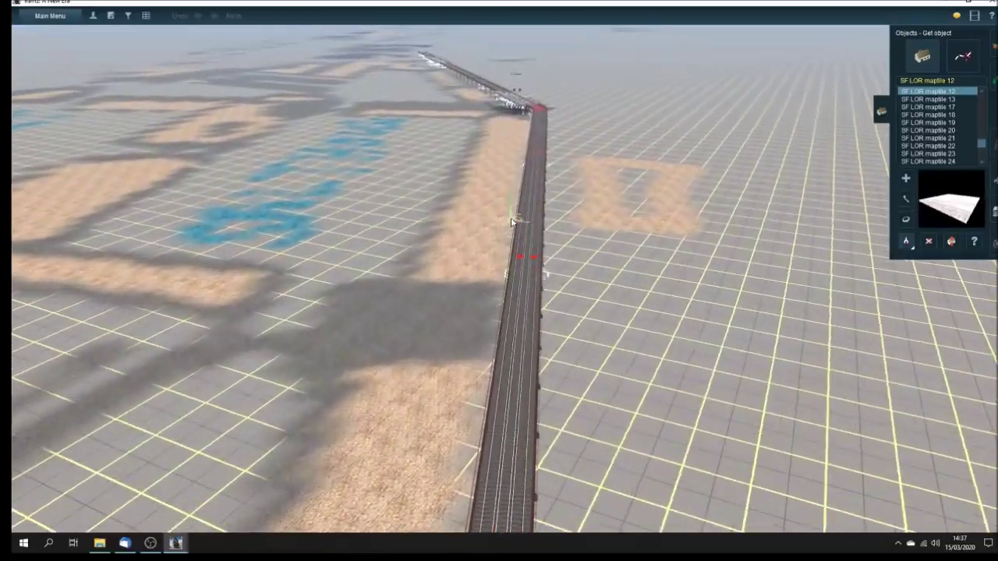
pyautogui.press('Left')
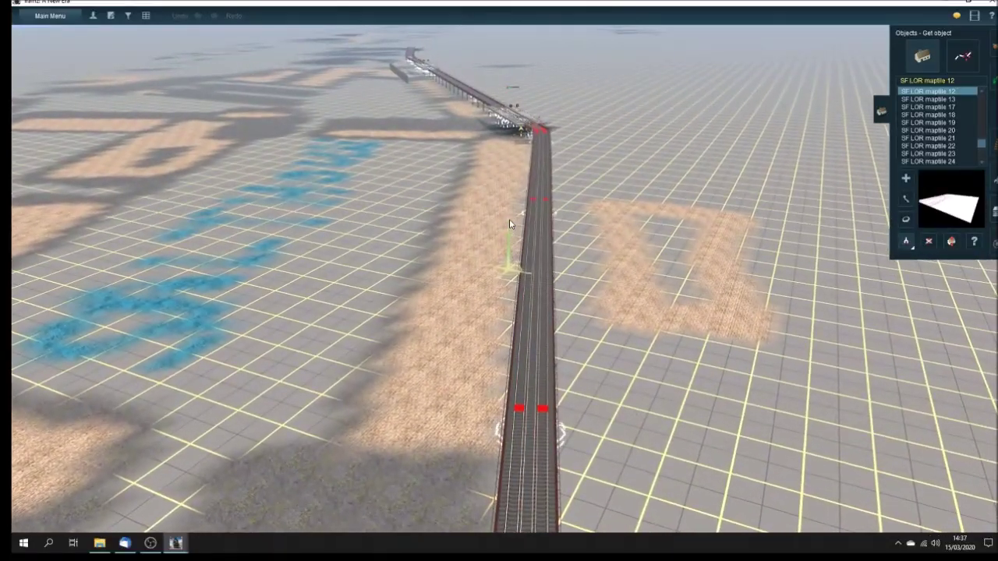
pyautogui.press('Up')
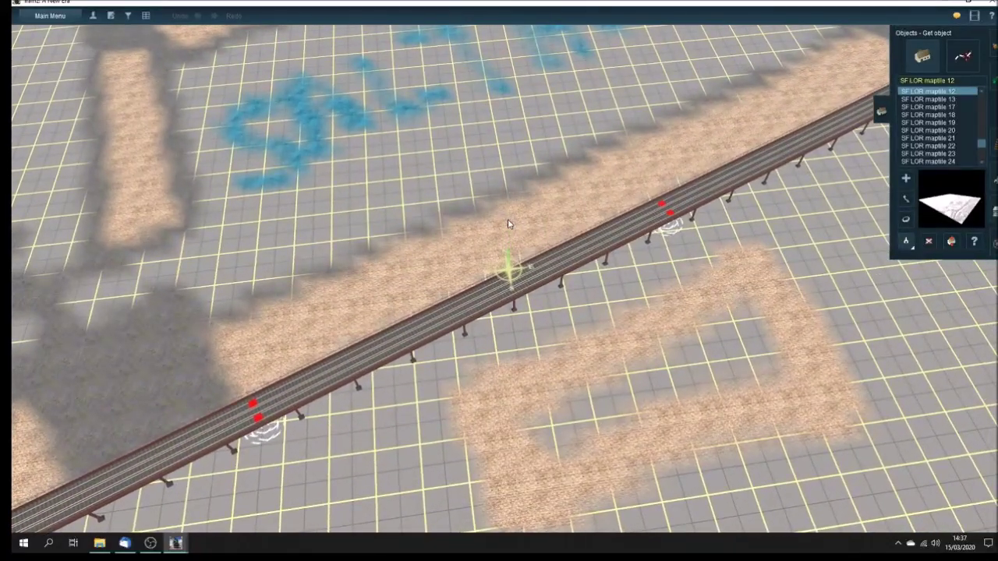
# Pull back over the dock outlines and travel forward past the PRINCES dock lettering to the station area.
pyautogui.press('Down')
pyautogui.press('Down')
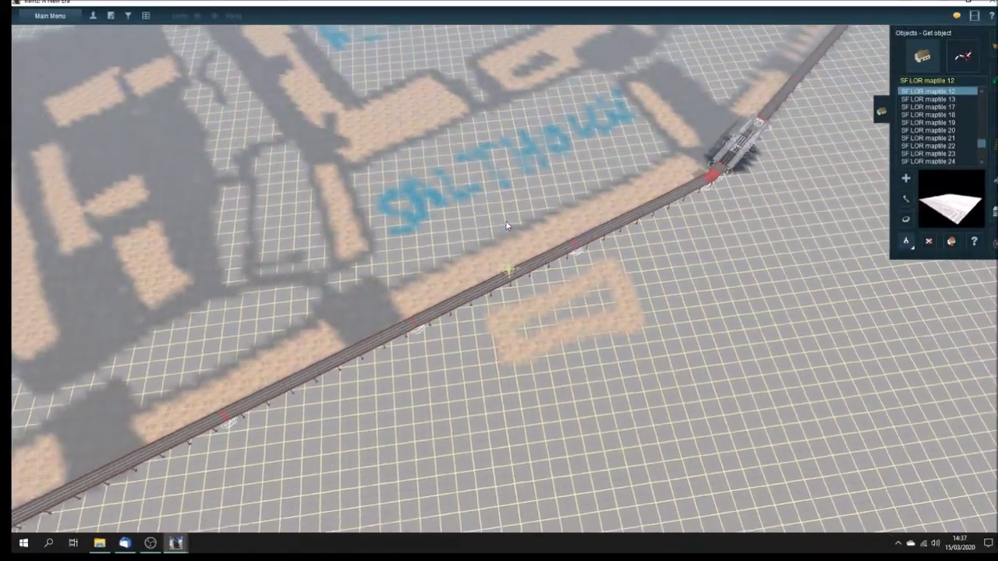
pyautogui.press('Left')
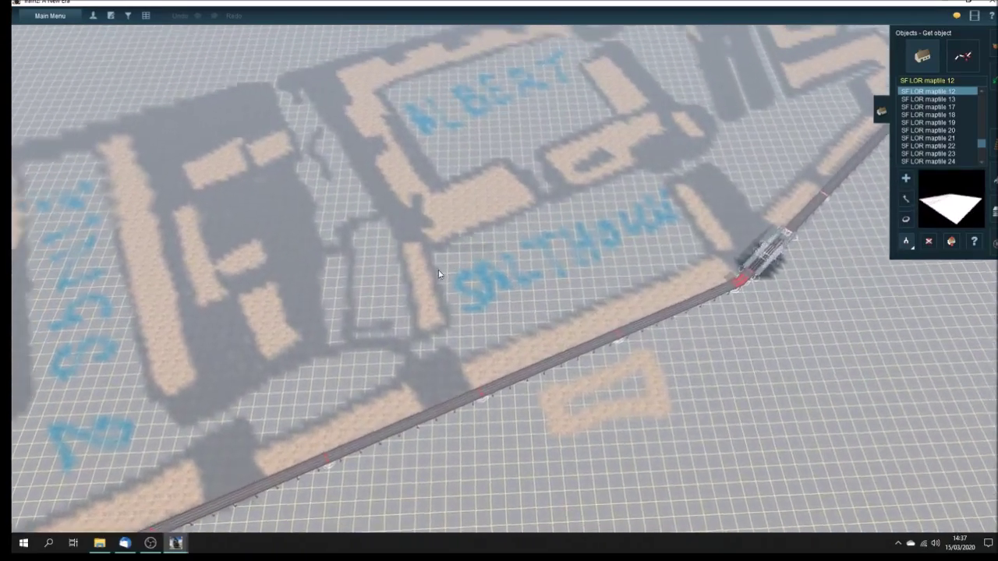
pyautogui.press('Left')
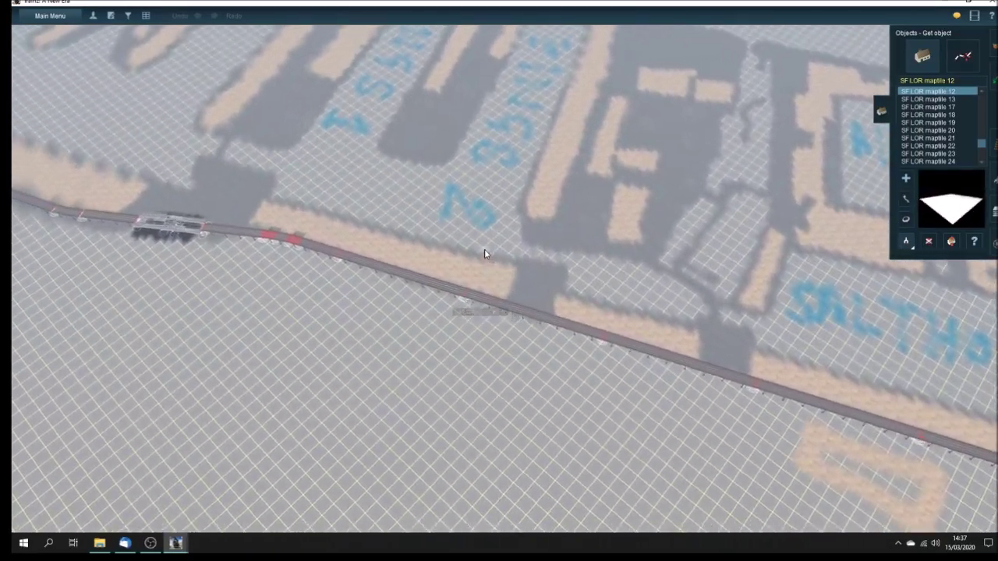
pyautogui.press('Left')
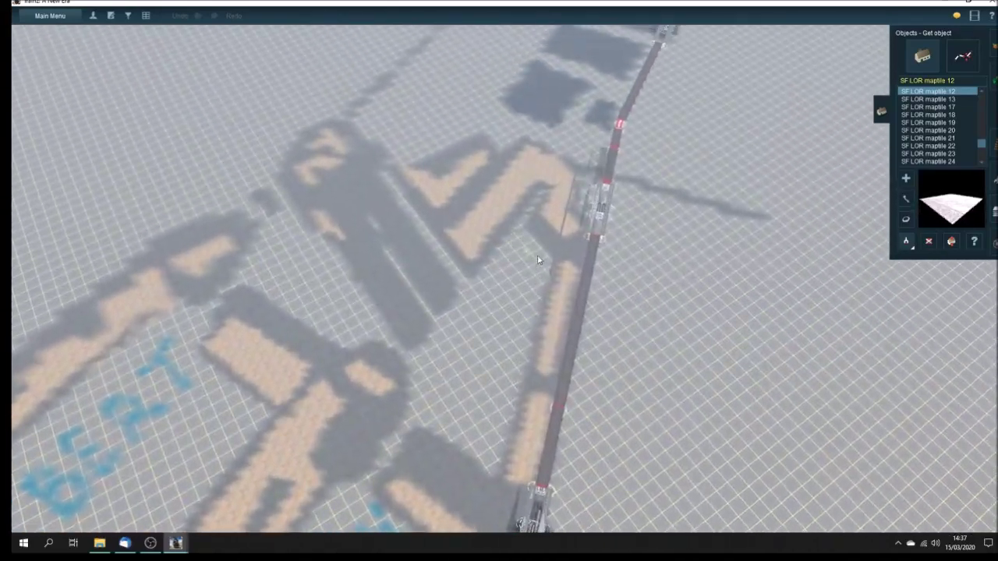
pyautogui.press('Up')
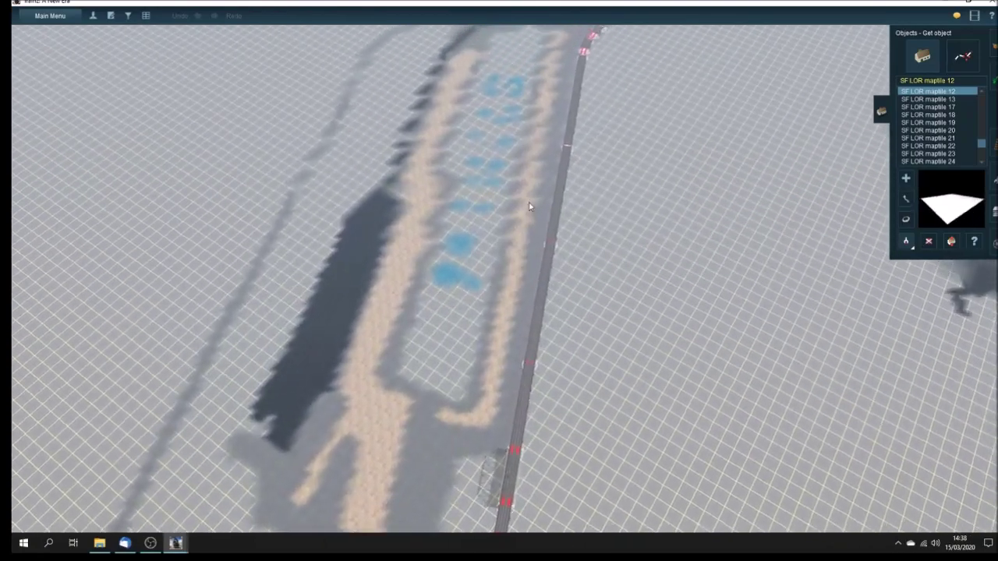
pyautogui.press('Up')
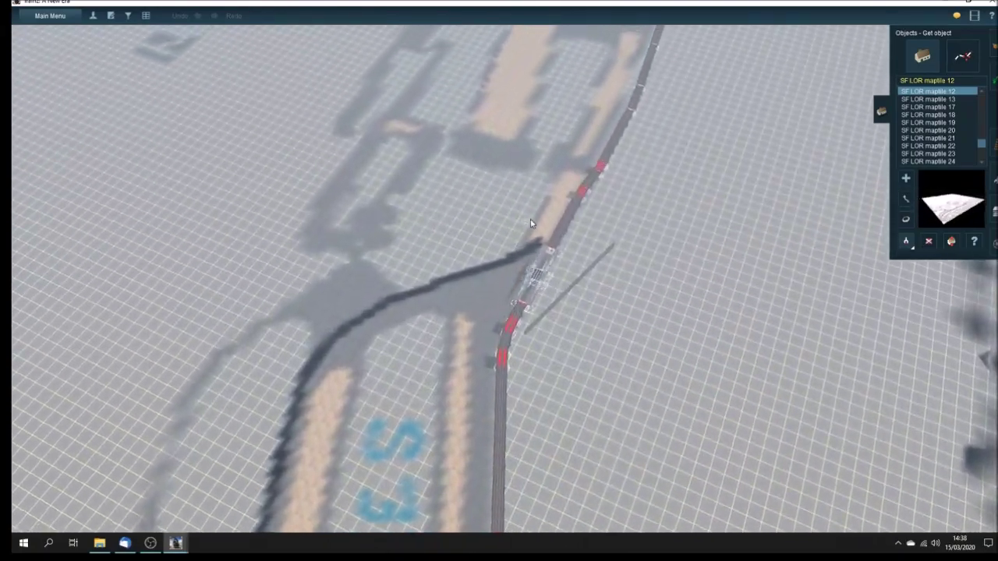
pyautogui.press('Up')
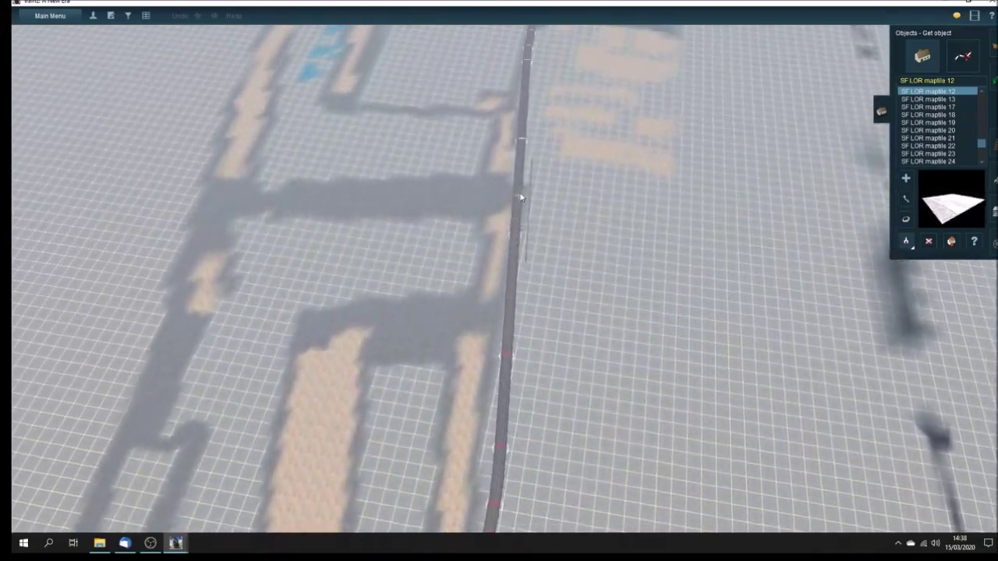
pyautogui.press('Up')
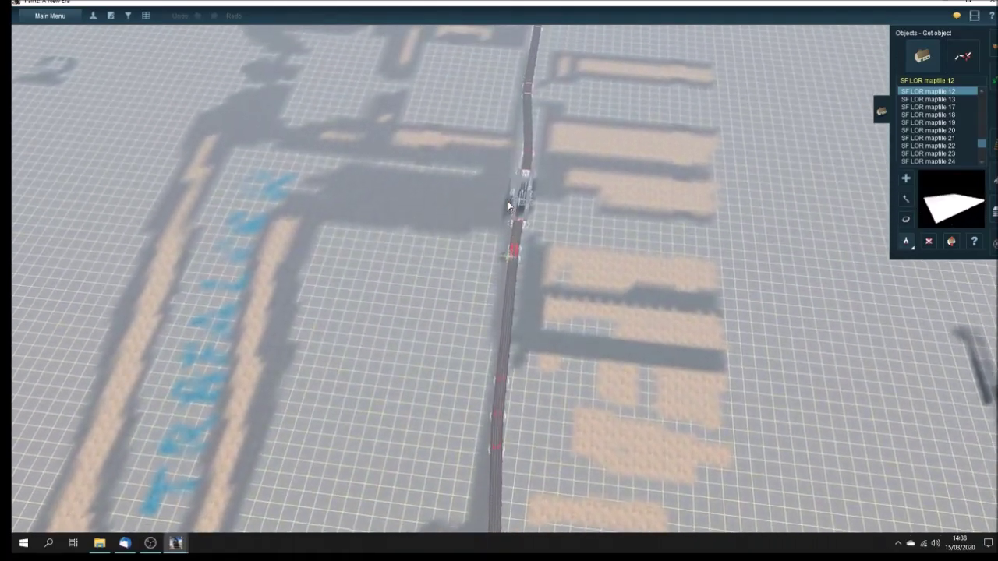
# Tilt toward the horizon and swing around the viaduct and map lettering to line up with the track.
pyautogui.moveTo(508, 202); pyautogui.dragTo(507, 201, button='right')
pyautogui.press('Right')
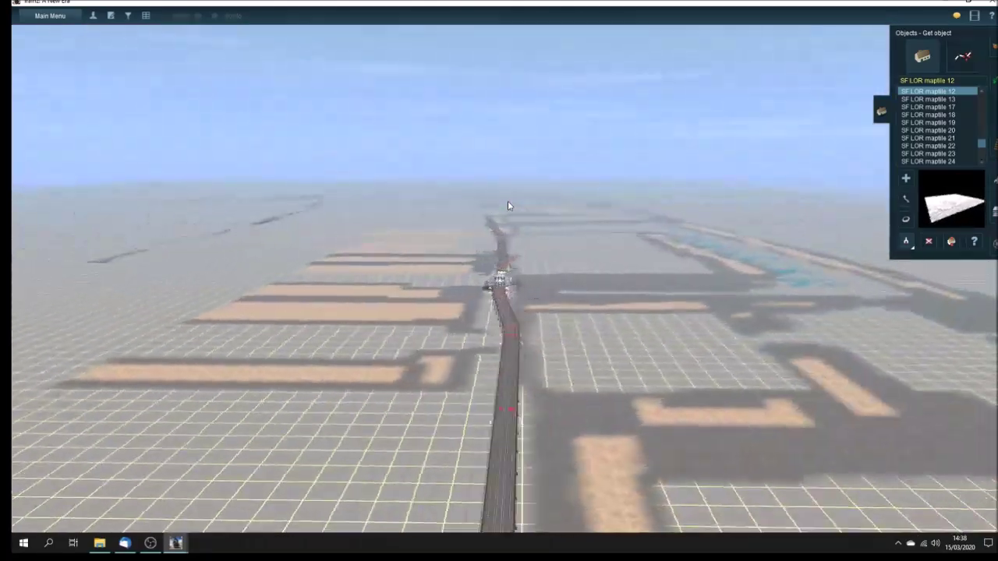
pyautogui.scroll(-3, 491, 234)
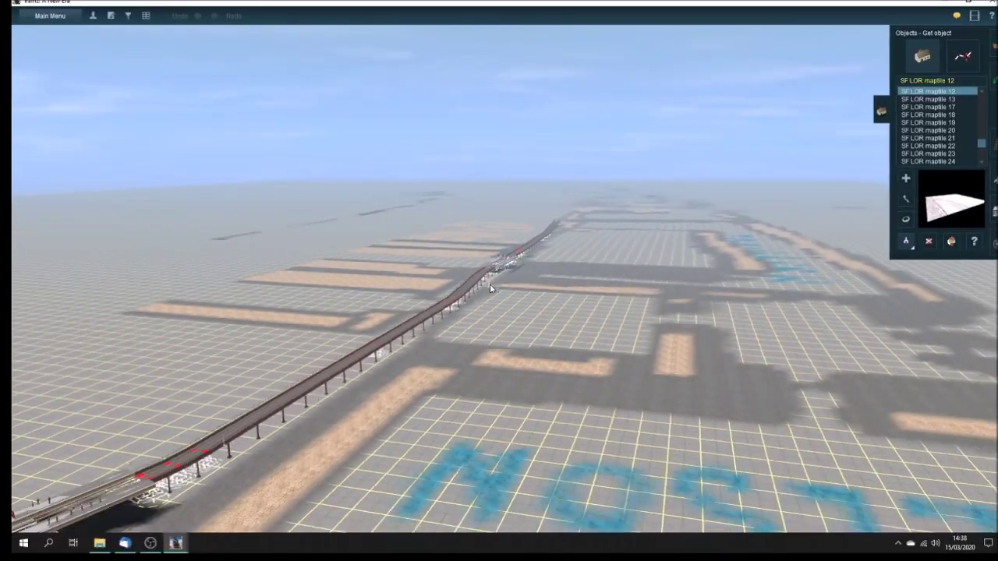
pyautogui.scroll(3, 529, 266)
pyautogui.press('Left')
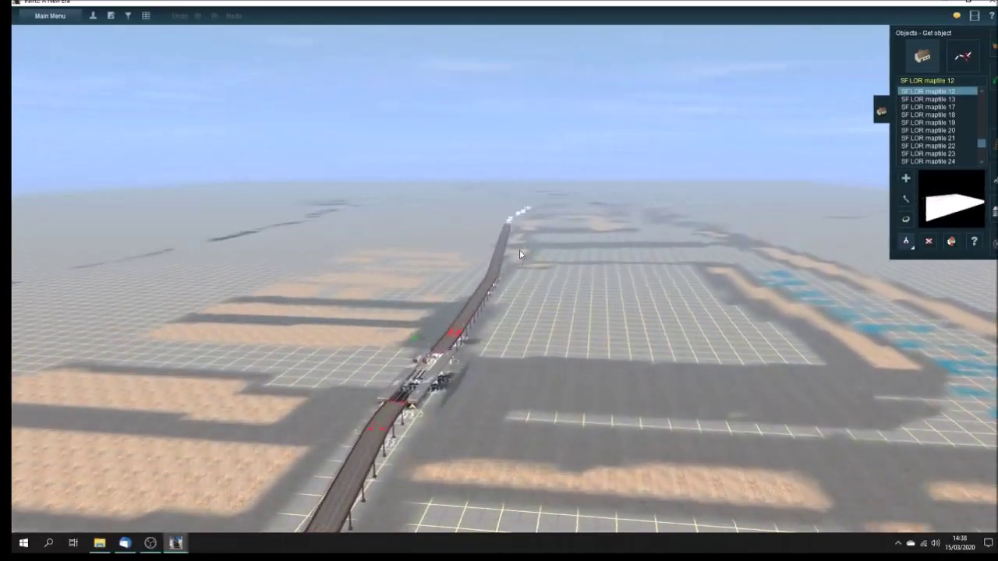
pyautogui.press('Left')
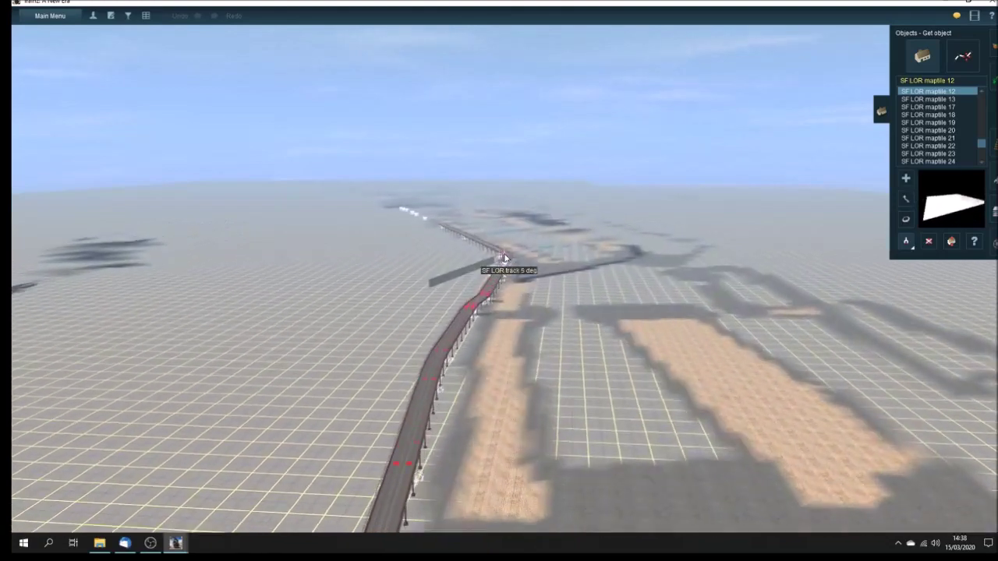
pyautogui.press('Left')
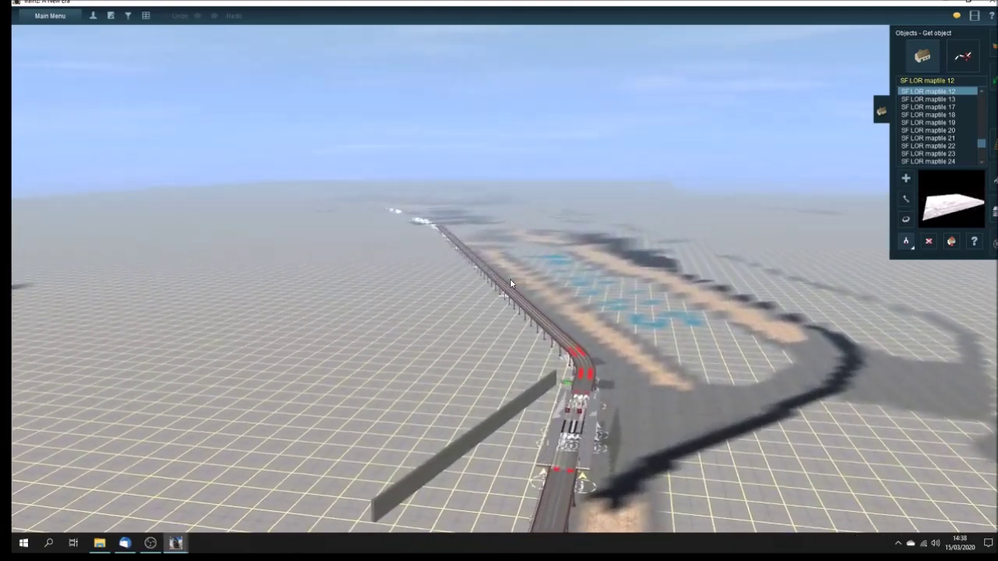
pyautogui.press('Left')
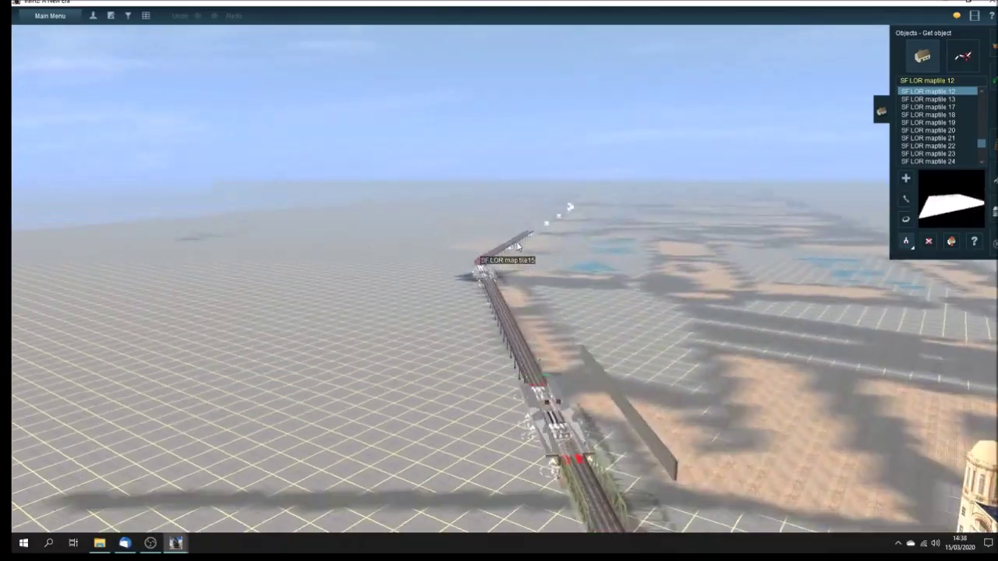
pyautogui.press('Left')
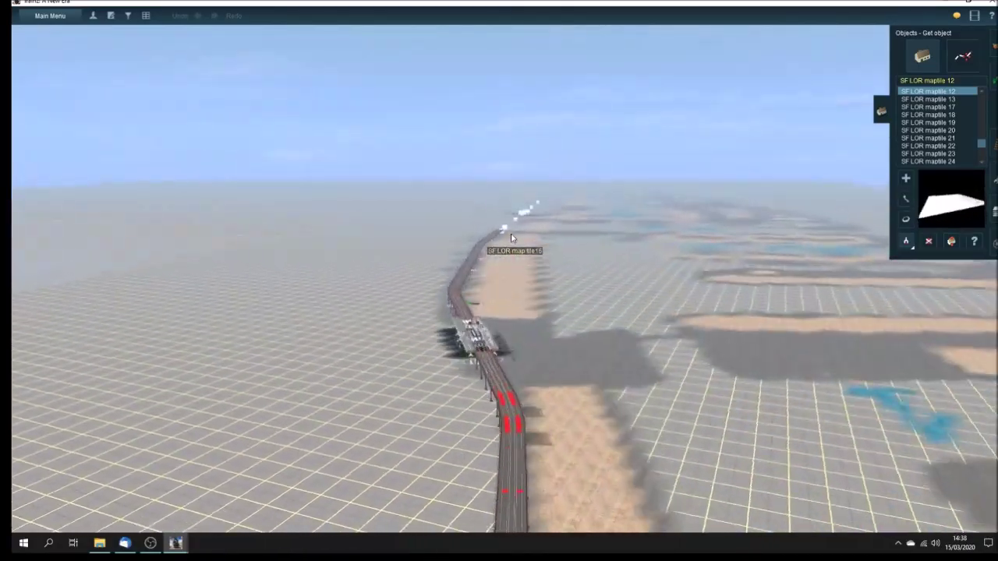
pyautogui.press('Left')
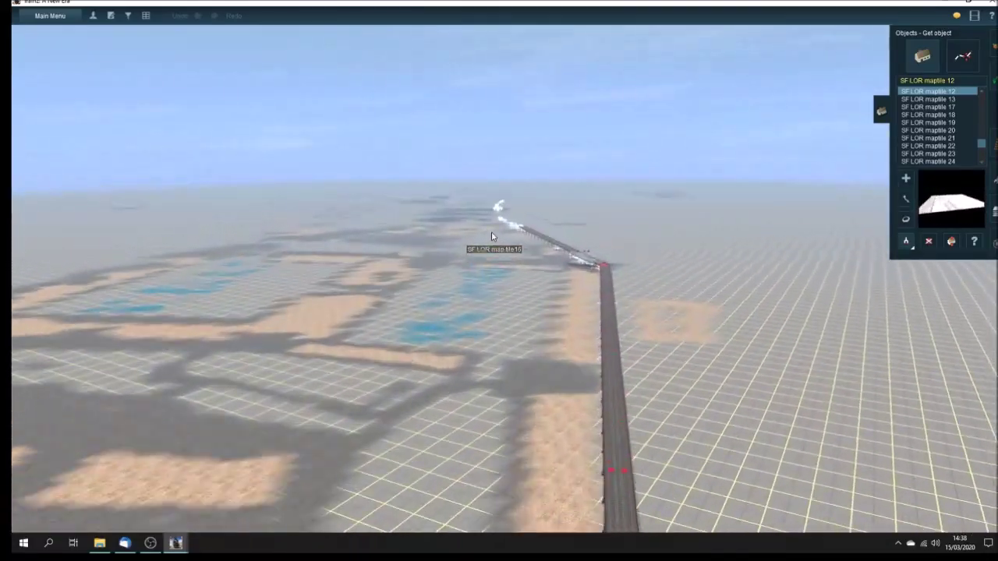
# Follow the curving track past the station to the line's far end beside SF LOR maptile 4.
pyautogui.press('Left')
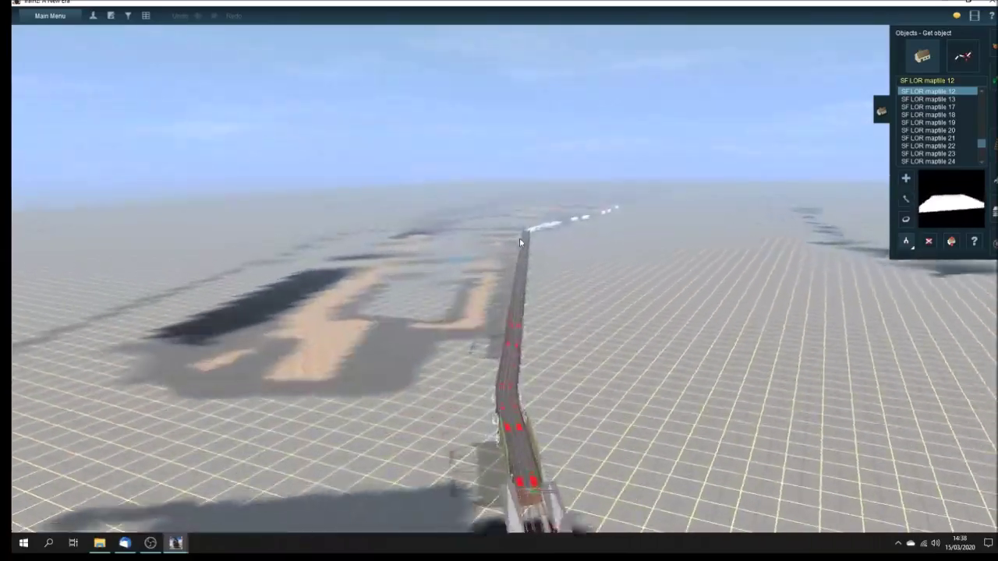
pyautogui.press('Left')
pyautogui.press('Left')
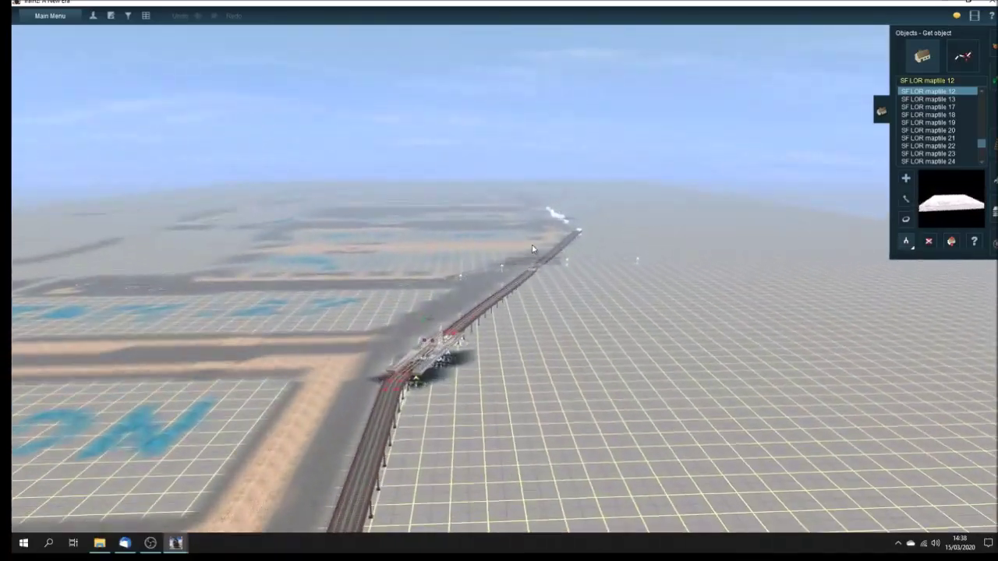
pyautogui.press('Left')
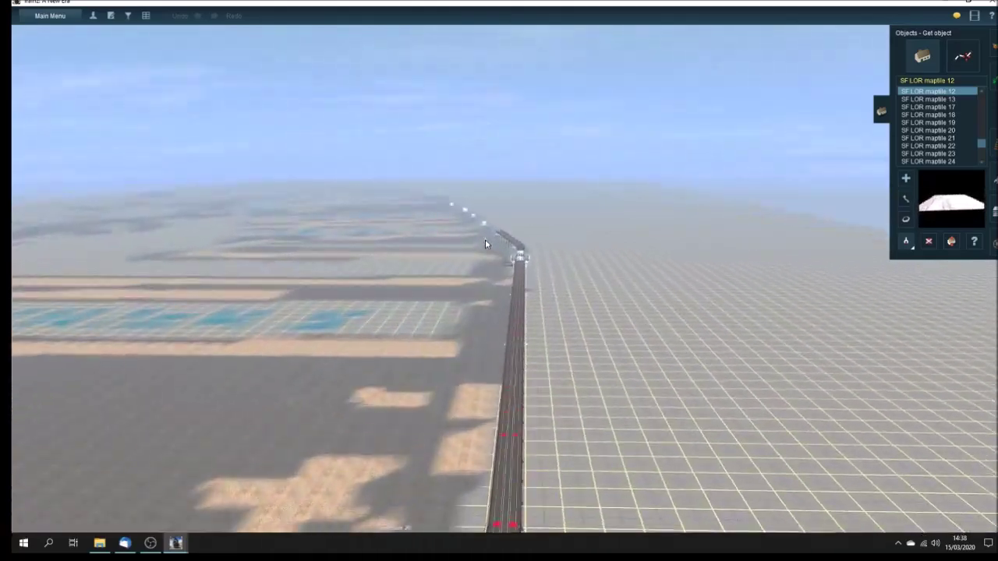
pyautogui.press('Left')
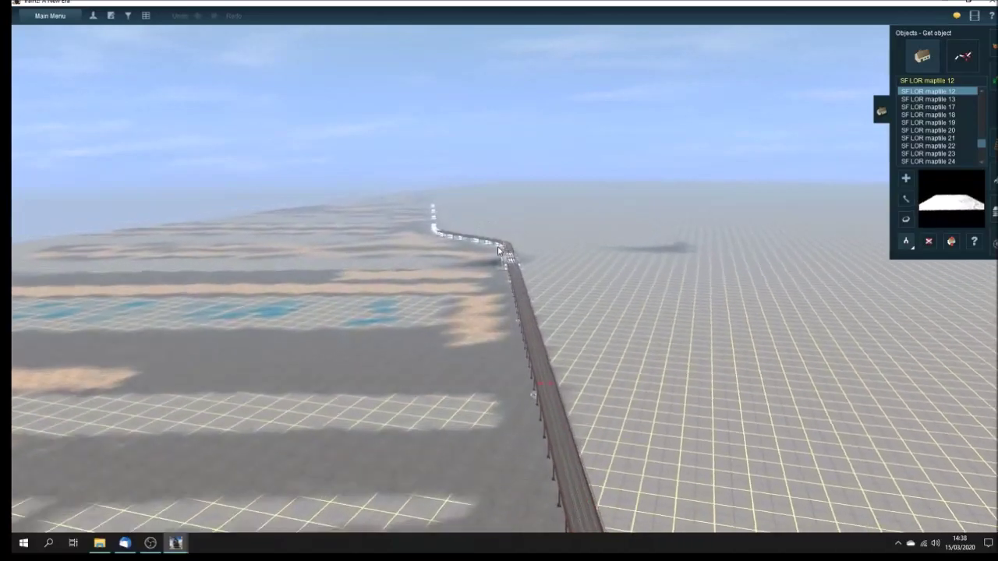
pyautogui.press('Left')
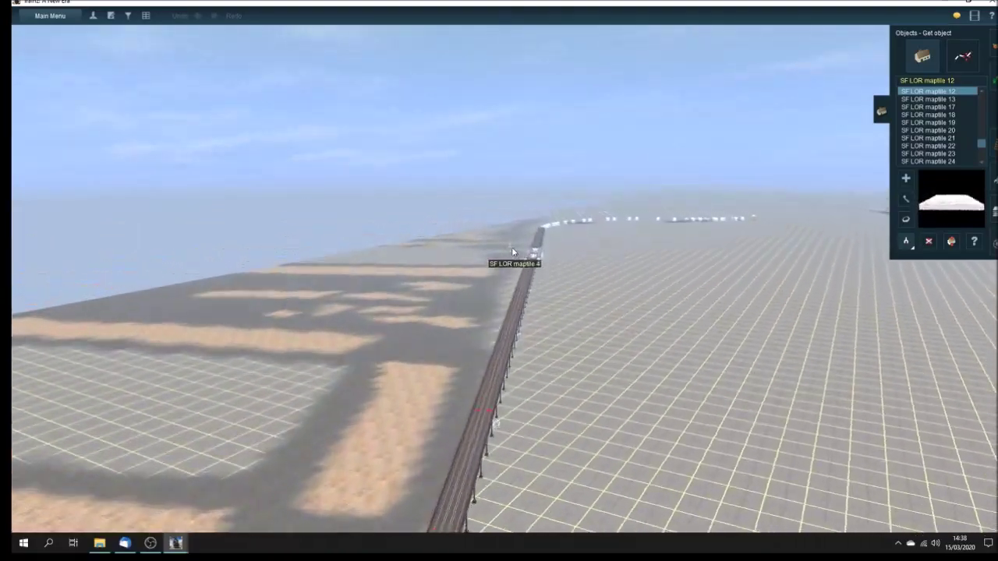
pyautogui.press('Right')
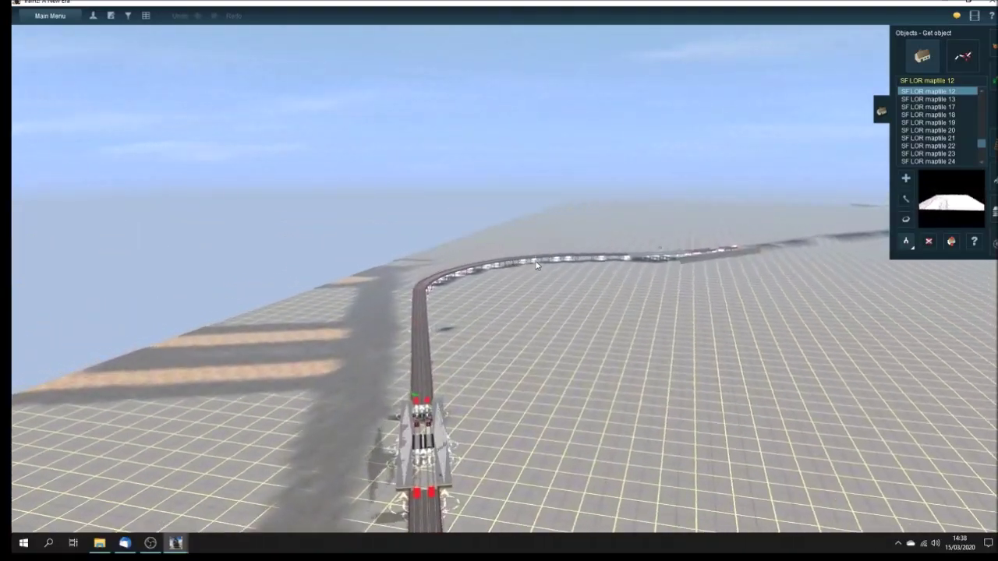
pyautogui.press('Right')
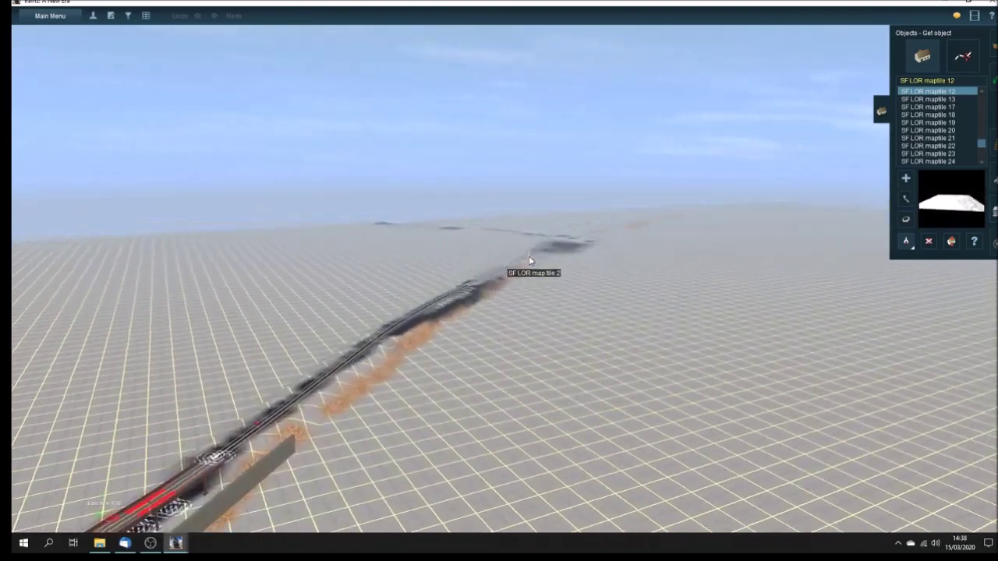
pyautogui.moveTo(513, 270); pyautogui.dragTo(495, 279, button='right')
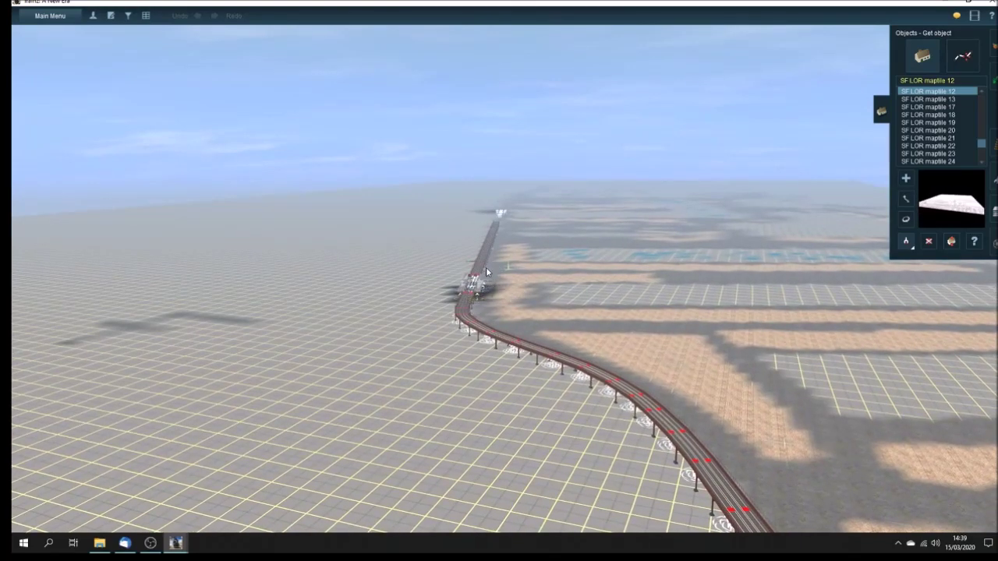
# Circle the station on the viaduct, then fly forward along the elevated track.
pyautogui.moveTo(486, 266); pyautogui.dragTo(515, 269, button='right')
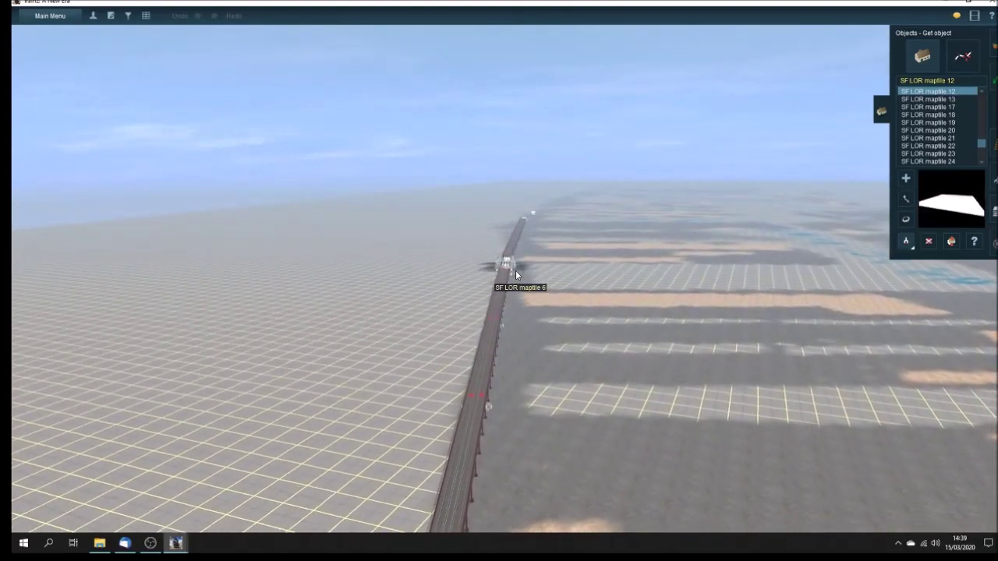
pyautogui.scroll(5, 515, 270)
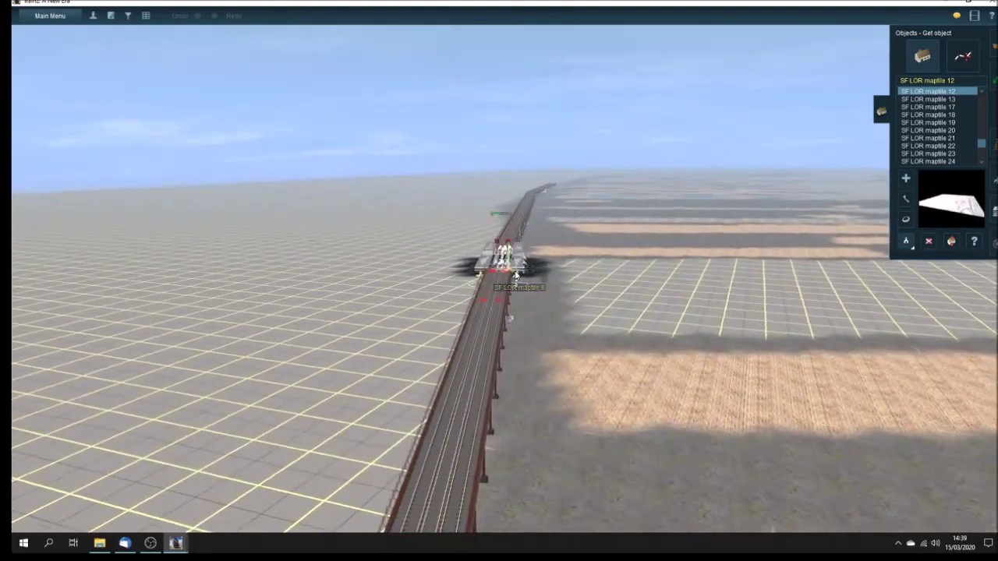
pyautogui.scroll(4, 516, 273)
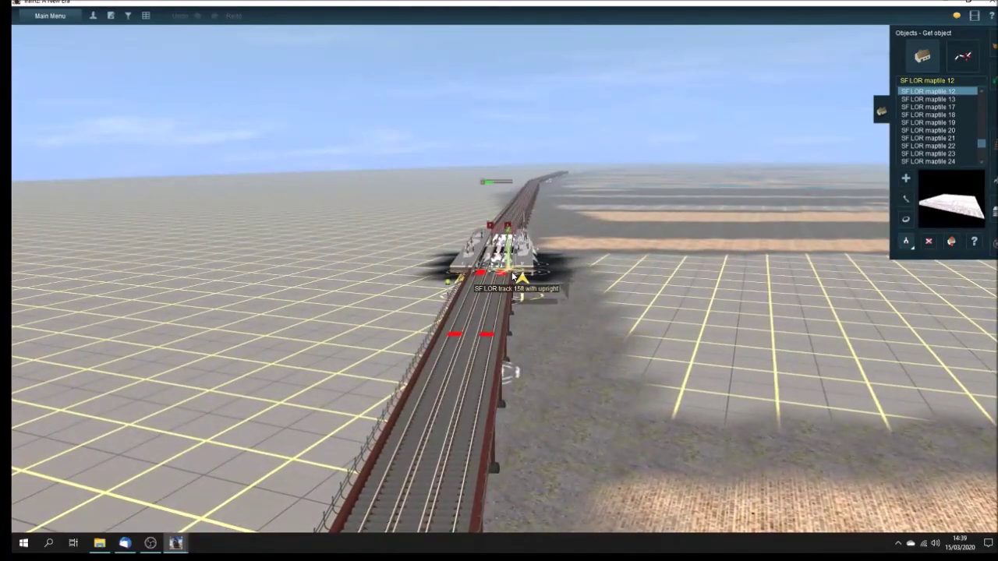
pyautogui.press('Right')
pyautogui.press('Right')
pyautogui.press('Right')
pyautogui.press('Right')
pyautogui.press('Right')
pyautogui.press('Right')
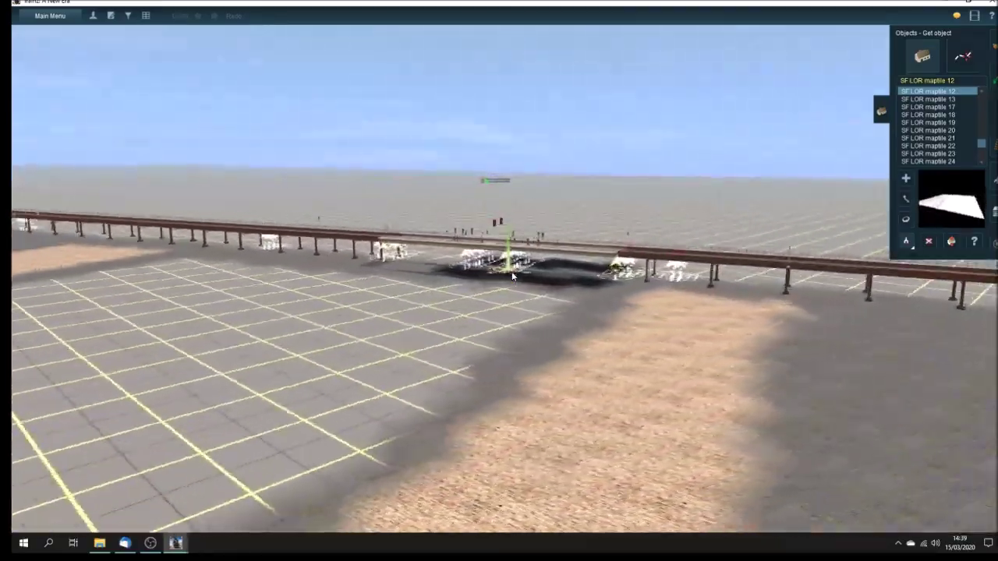
pyautogui.press('Right')
pyautogui.press('Right')
pyautogui.press('Right')
pyautogui.press('Right')
pyautogui.press('Right')
pyautogui.press('Right')
pyautogui.press('Right')
pyautogui.press('Right')
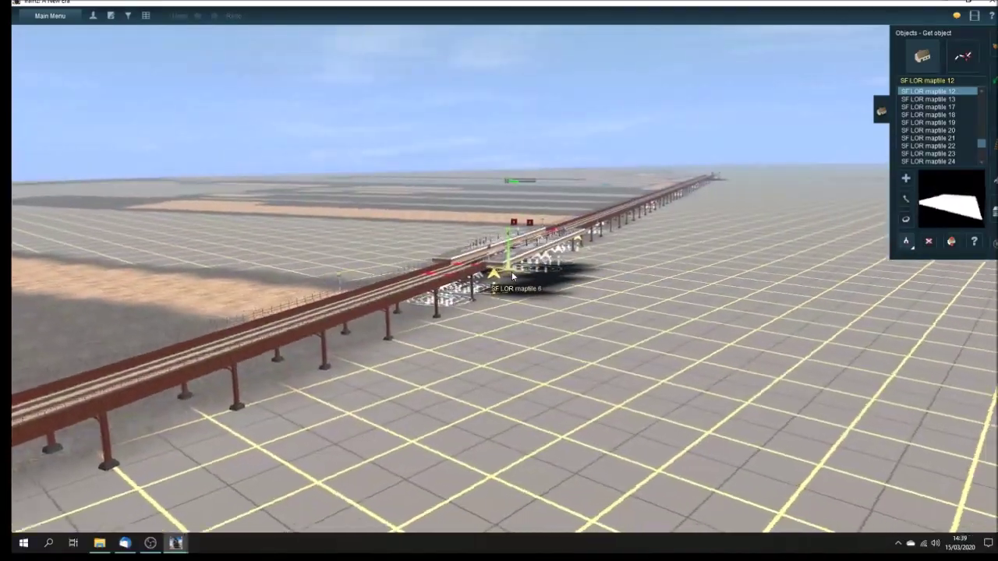
pyautogui.press('Right')
pyautogui.press('Right')
pyautogui.press('Right')
pyautogui.press('Right')
pyautogui.press('Right')
pyautogui.press('Right')
pyautogui.press('Right')
pyautogui.press('Right')
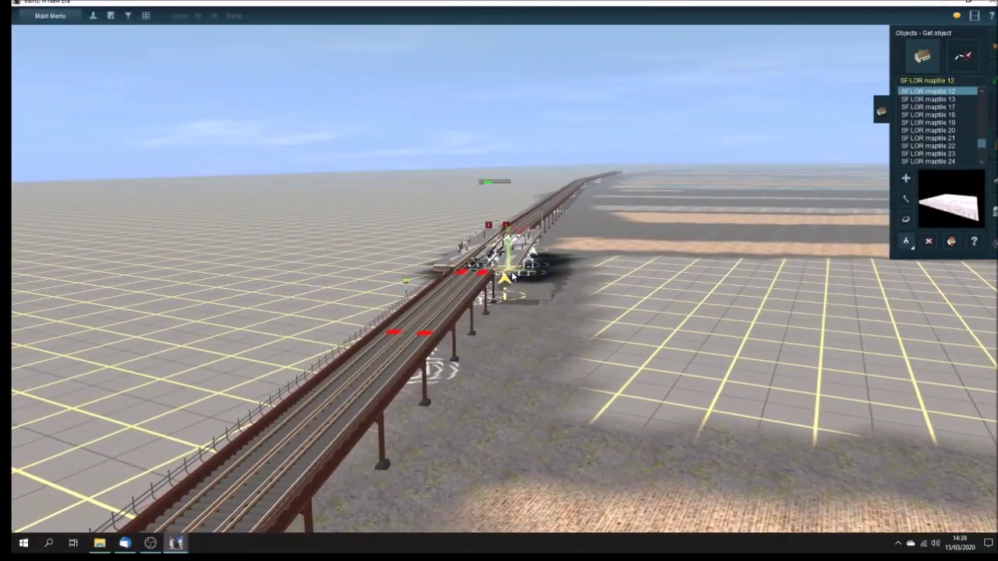
pyautogui.press('Up')
pyautogui.press('Up')
pyautogui.press('Up')
pyautogui.press('Up')
pyautogui.press('Up')
pyautogui.press('Up')
pyautogui.press('Up')
pyautogui.press('Up')
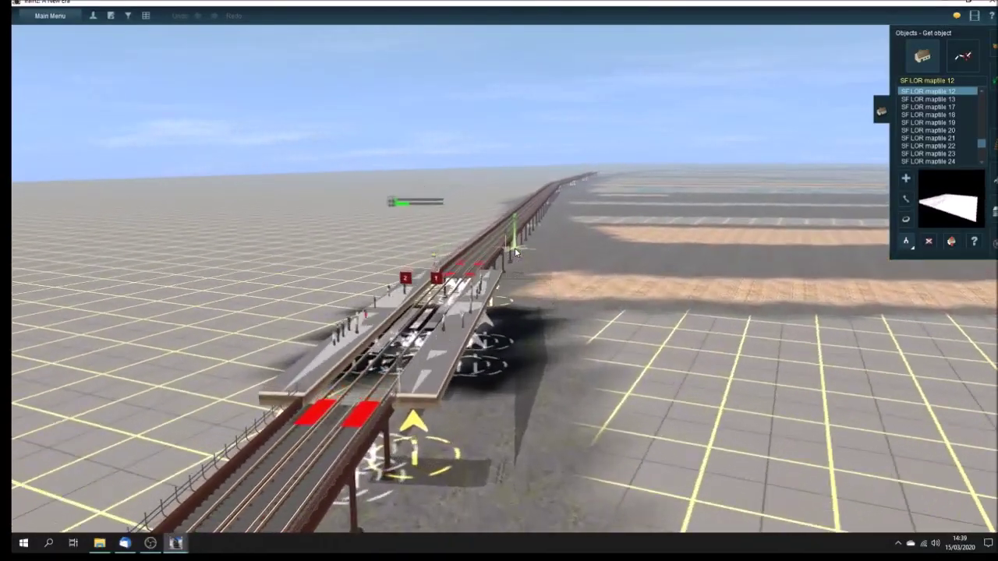
pyautogui.press('Up')
pyautogui.press('Up')
pyautogui.press('Up')
pyautogui.press('Up')
pyautogui.press('Up')
pyautogui.press('Up')
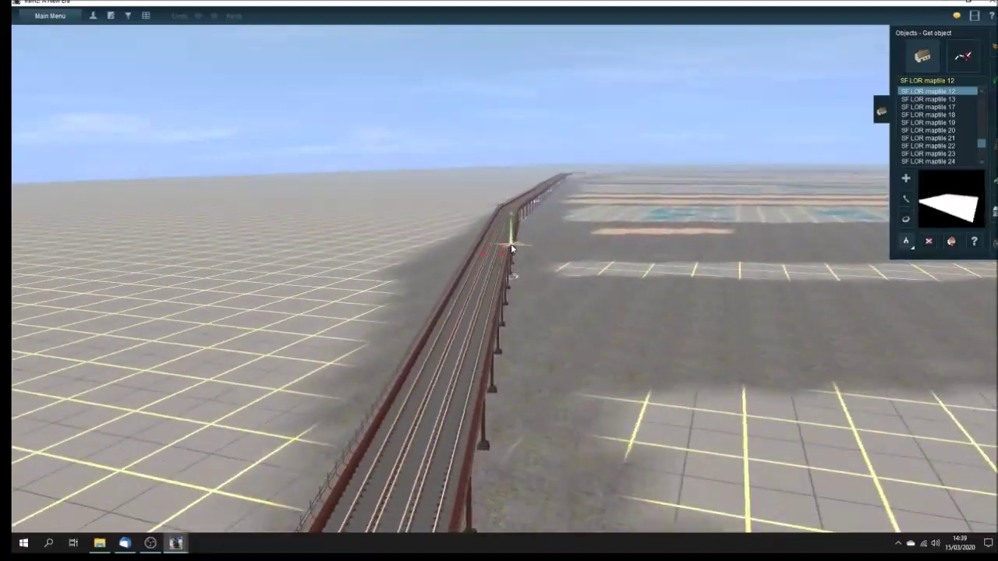
pyautogui.press('Up')
pyautogui.press('Up')
pyautogui.press('Up')
pyautogui.press('Up')
pyautogui.press('Up')
pyautogui.press('Up')
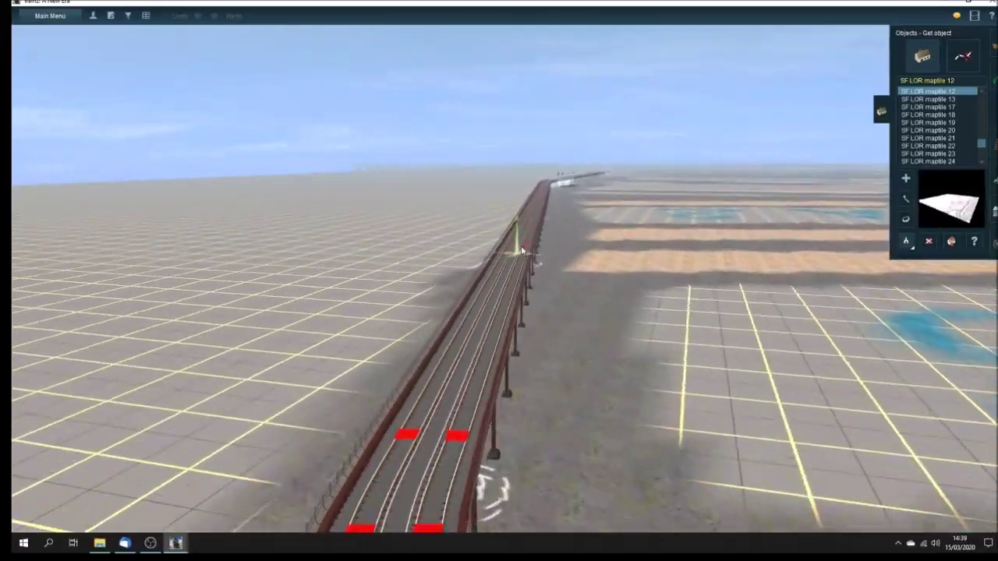
pyautogui.press('Up')
pyautogui.press('Up')
pyautogui.press('Up')
pyautogui.press('Up')
pyautogui.press('Up')
pyautogui.press('Up')
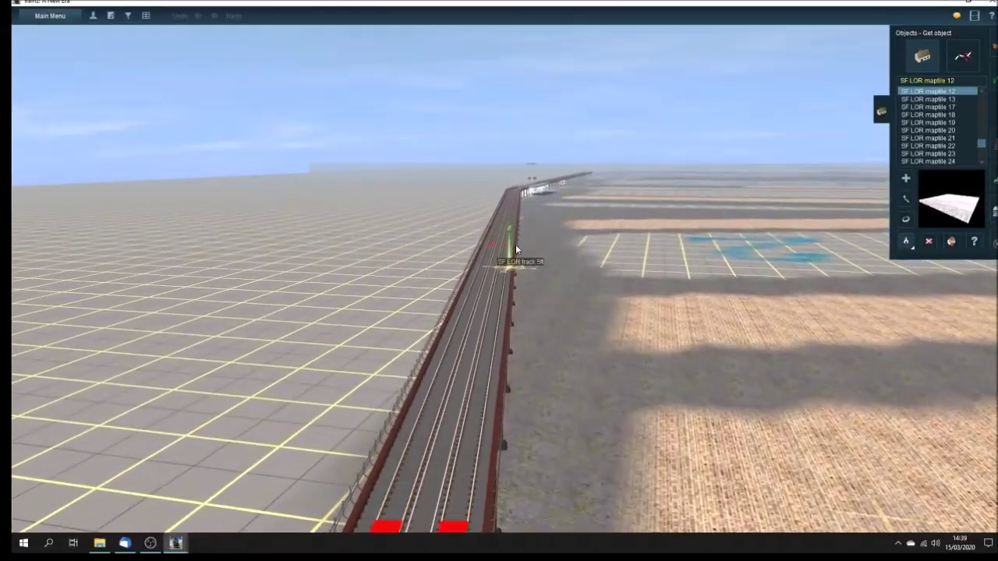
# Drop beneath the viaduct and orbit the marked track spot to line up along the line.
pyautogui.scroll(5, 516, 248)
pyautogui.scroll(-5, 516, 248)
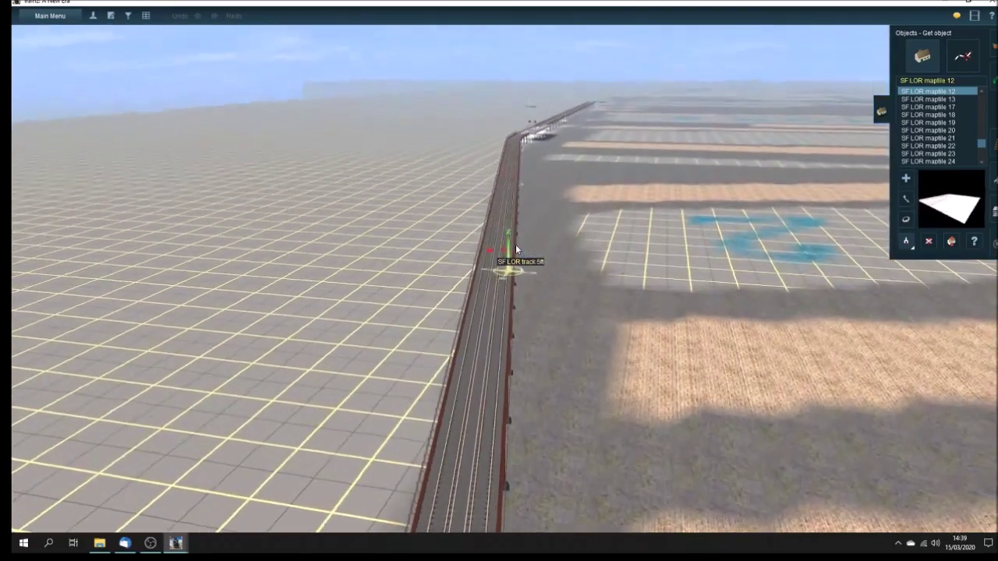
pyautogui.scroll(5, 516, 248)
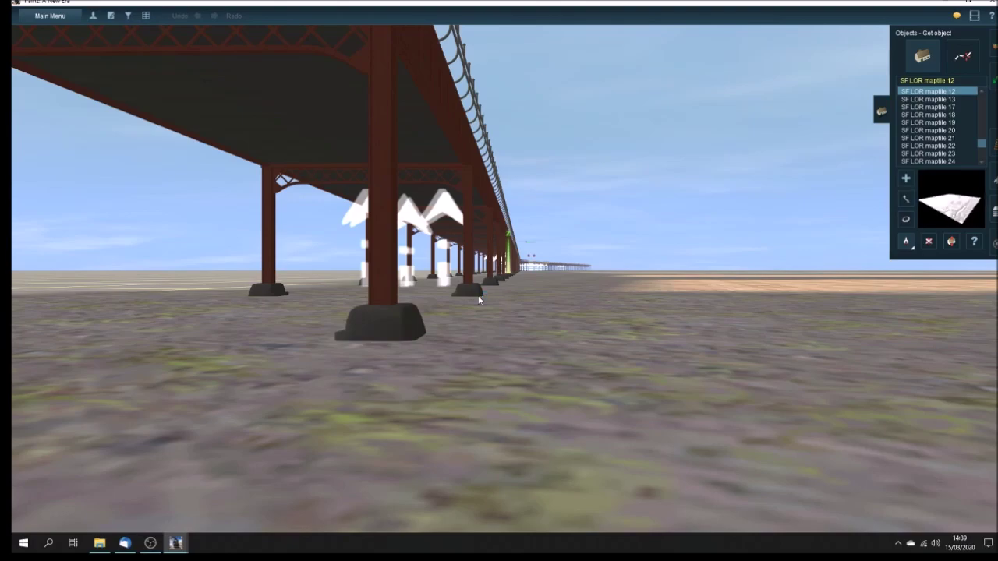
pyautogui.scroll(-5, 478, 299)
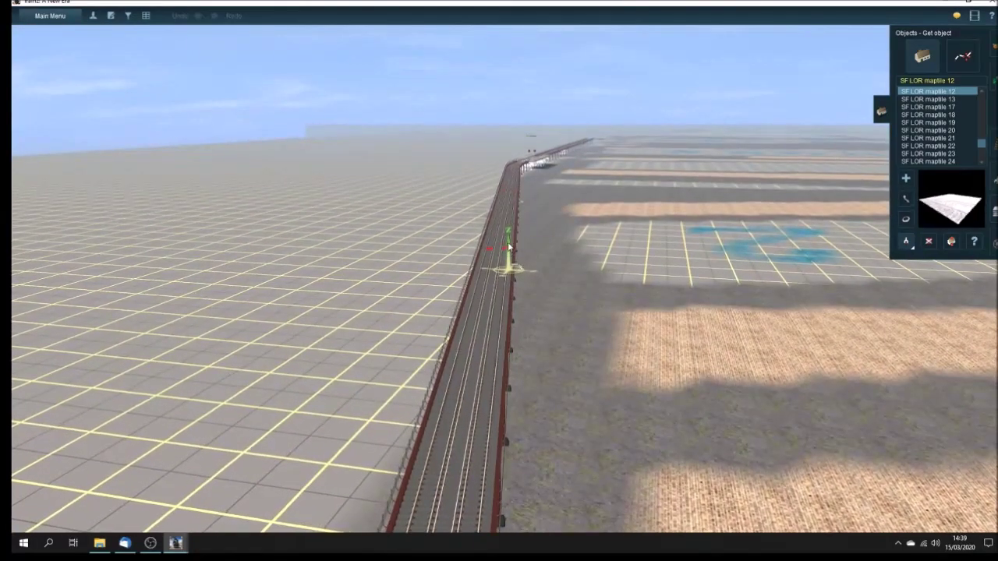
pyautogui.press('Left')
pyautogui.press('Left')
pyautogui.press('Left')
pyautogui.press('Left')
pyautogui.press('Left')
pyautogui.press('Left')
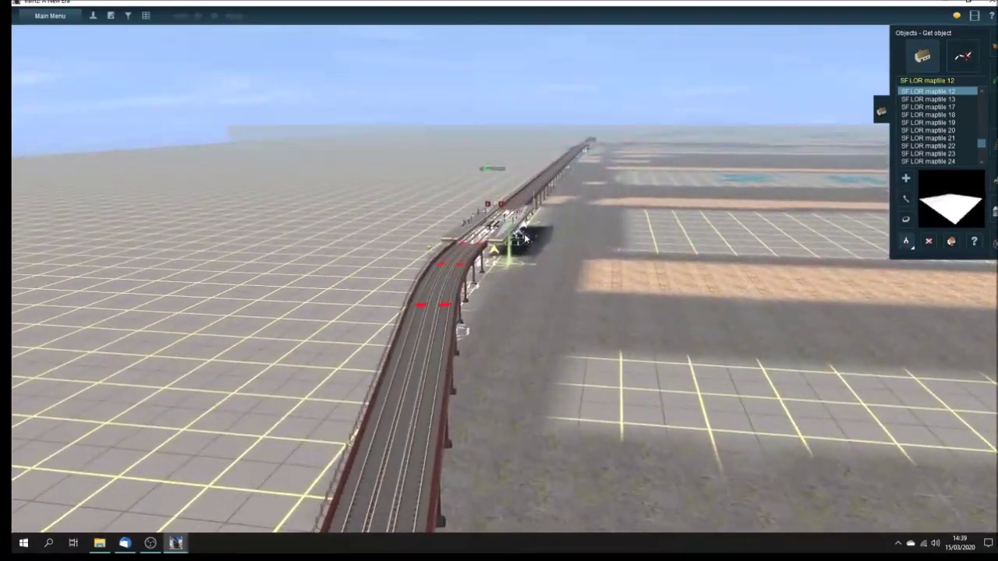
pyautogui.press('Left')
pyautogui.press('Left')
pyautogui.press('Left')
pyautogui.press('Left')
pyautogui.press('Left')
pyautogui.press('Left')
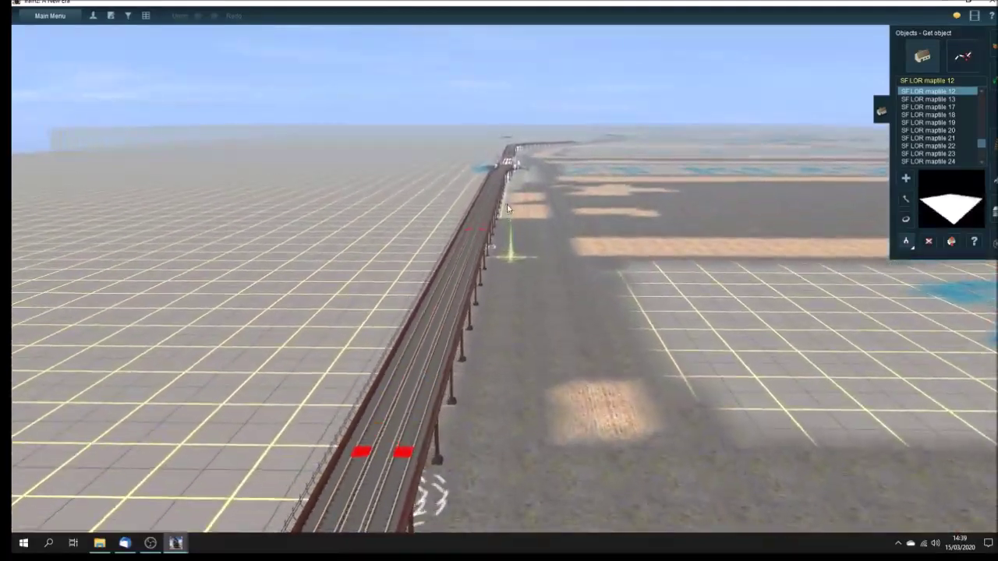
# Fly past AJS Station and the next station to the wall, then switch terrain to wireframe grid.
pyautogui.press('Up')
pyautogui.press('Up')
pyautogui.press('Up')
pyautogui.press('Up')
pyautogui.press('Up')
pyautogui.press('Up')
pyautogui.press('Left')
pyautogui.press('Left')
pyautogui.press('Left')
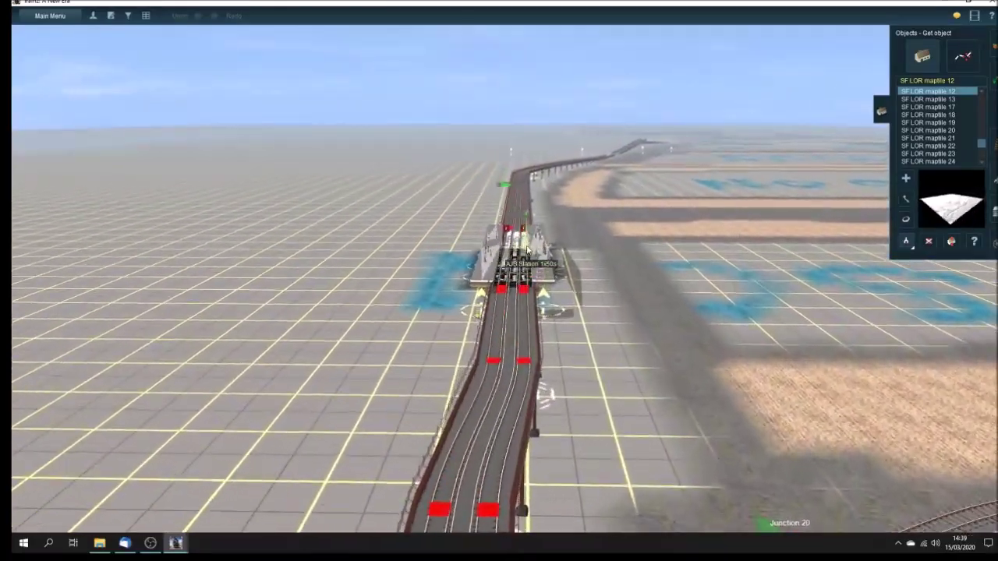
pyautogui.press('Up')
pyautogui.press('Up')
pyautogui.press('Up')
pyautogui.press('Up')
pyautogui.press('Up')
pyautogui.press('Up')
pyautogui.press('Up')
pyautogui.press('Up')
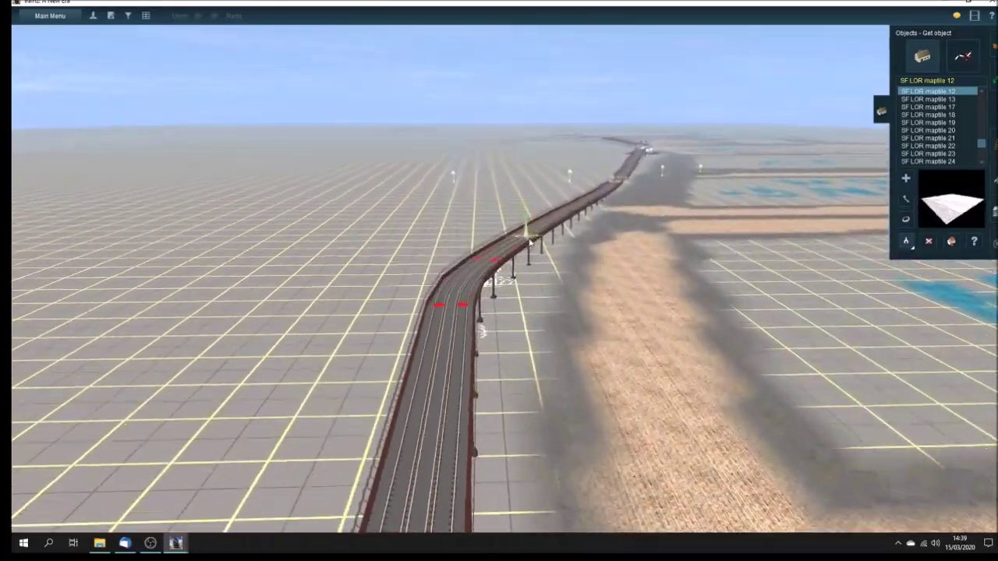
pyautogui.press('Right')
pyautogui.press('Right')
pyautogui.press('Right')
pyautogui.press('Right')
pyautogui.press('Right')
pyautogui.press('Right')
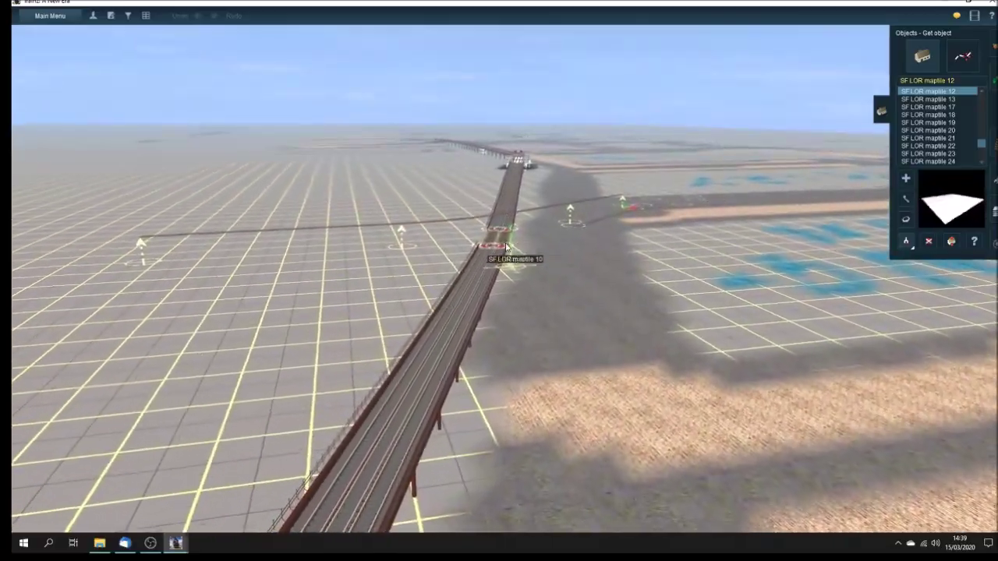
pyautogui.press('Up')
pyautogui.press('Up')
pyautogui.press('Up')
pyautogui.press('Up')
pyautogui.press('Up')
pyautogui.press('Up')
pyautogui.press('Up')
pyautogui.press('Up')
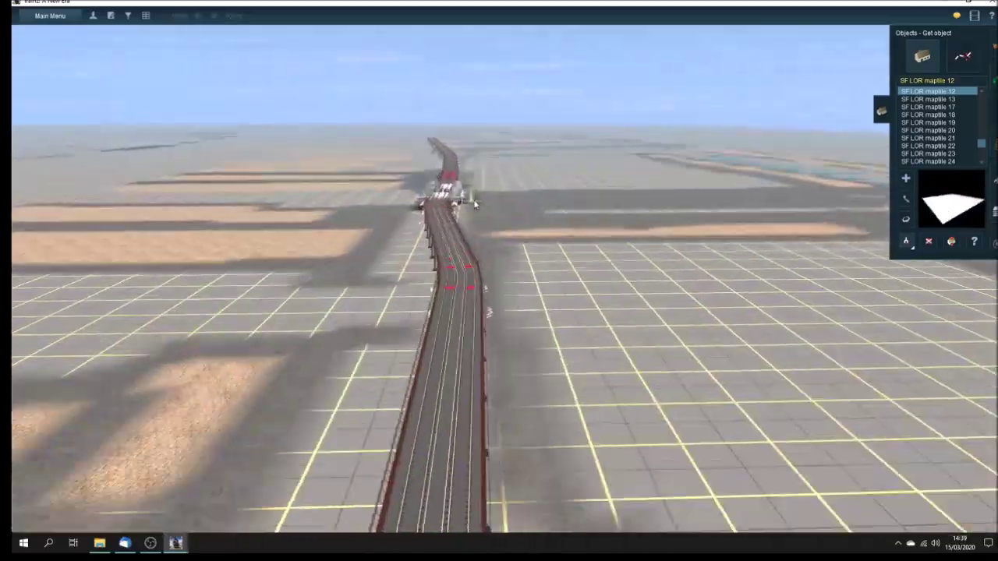
pyautogui.press('Up')
pyautogui.press('Up')
pyautogui.press('Up')
pyautogui.press('Up')
pyautogui.press('Up')
pyautogui.press('Up')
pyautogui.press('Up')
pyautogui.press('Up')
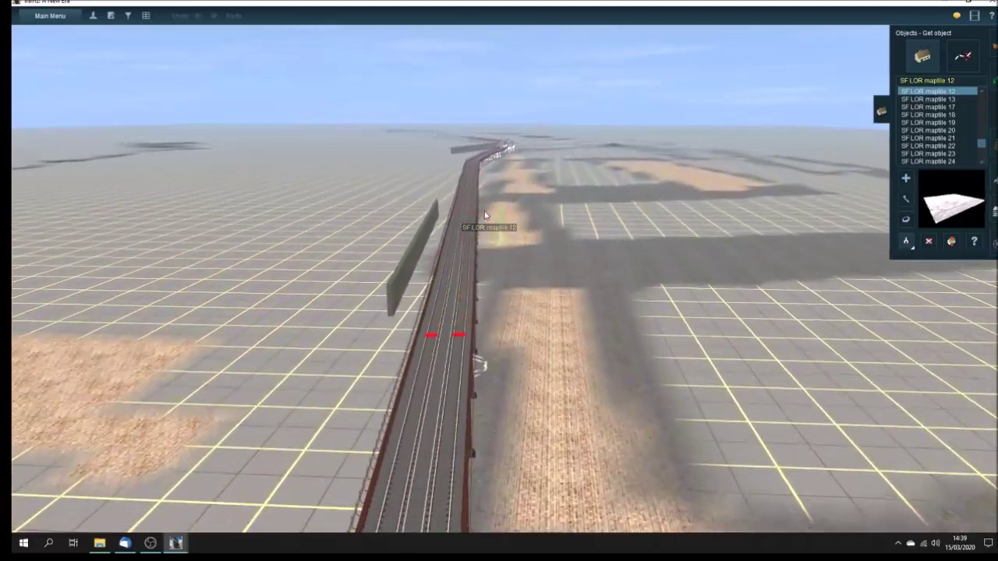
pyautogui.press('Up')
pyautogui.press('Up')
pyautogui.press('Up')
pyautogui.press('Up')
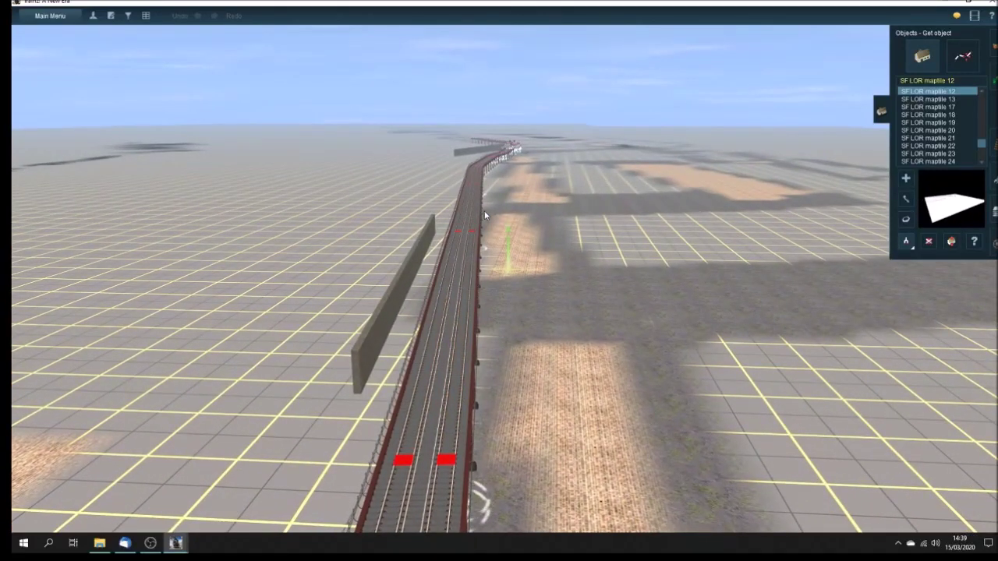
pyautogui.click(145, 16)
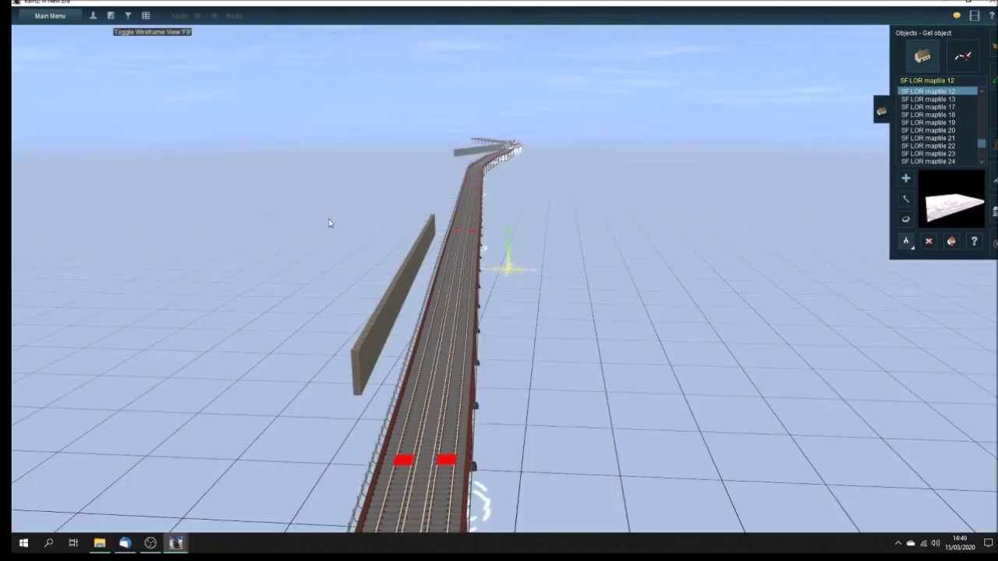
# Back away, swing round to the station, and fly over the historic Nelson Dock map.
pyautogui.press('Down')
pyautogui.press('Down')
pyautogui.press('Down')
pyautogui.press('Down')
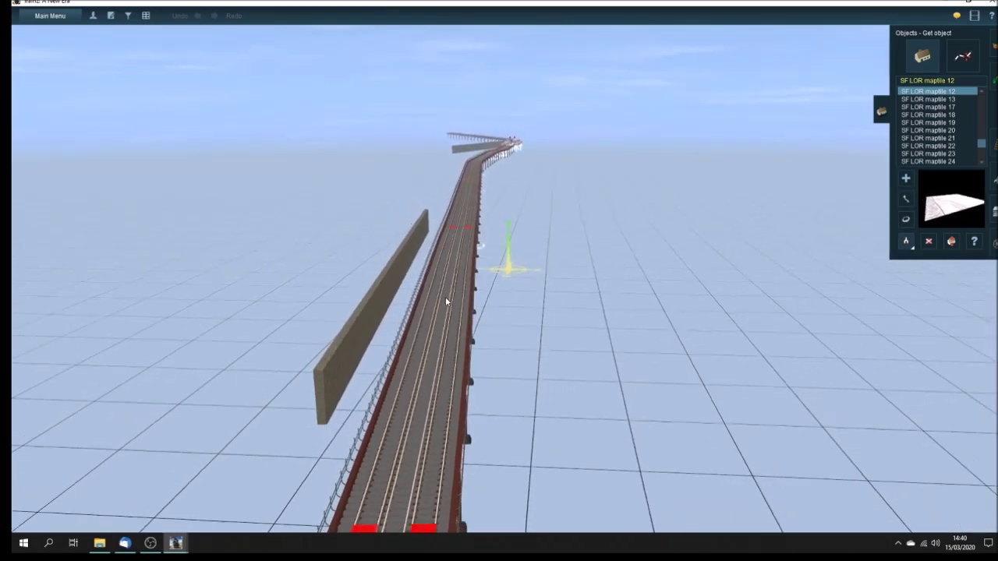
pyautogui.moveTo(448, 300); pyautogui.dragTo(520, 282, button='right')
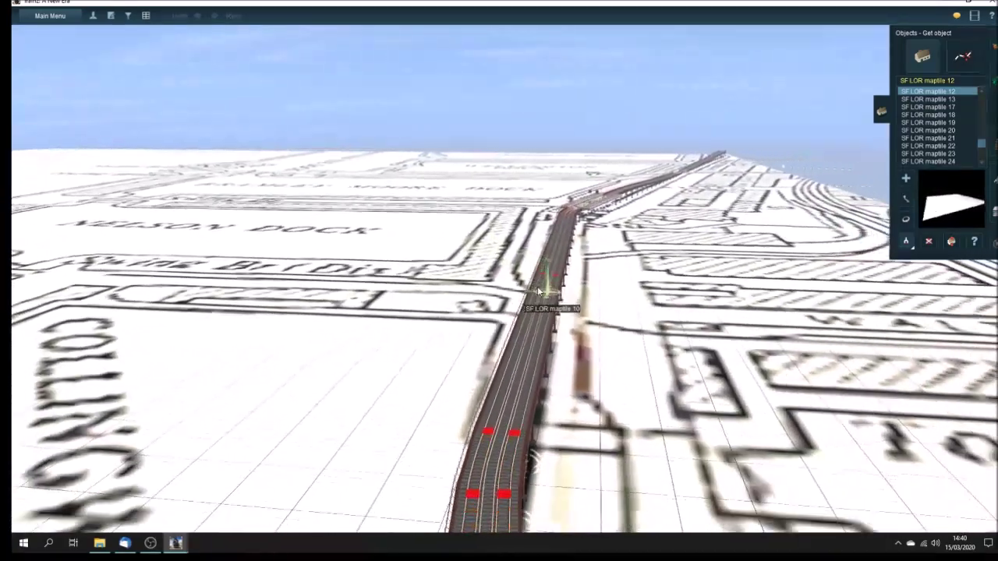
pyautogui.press('Up')
pyautogui.press('Up')
pyautogui.press('Up')
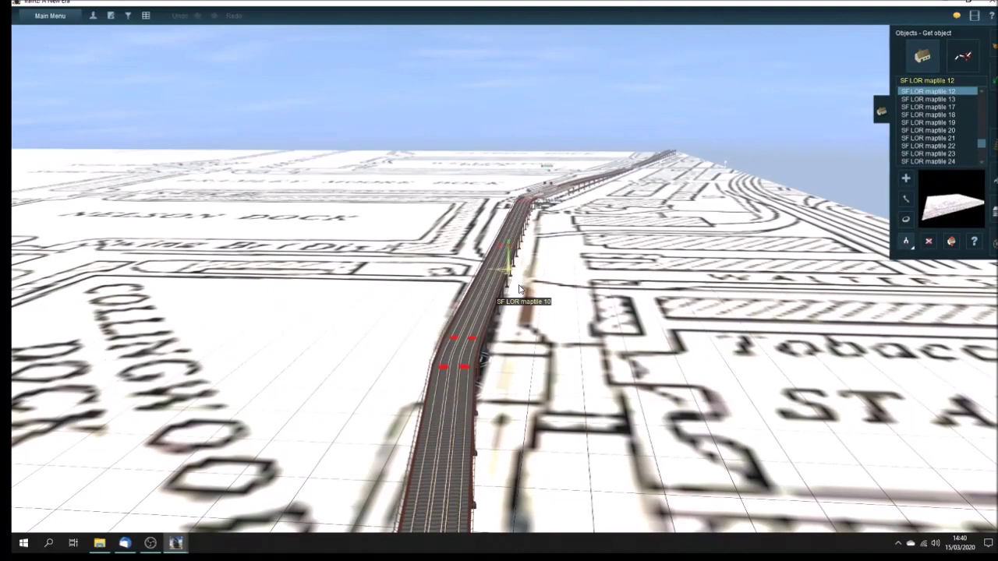
# Restore the map-tile dock outlines with F9 and pull back to a diagonal view of the viaduct.
pyautogui.click(144, 18)
pyautogui.press('Down')
pyautogui.press('Down')
pyautogui.press('Down')
pyautogui.press('Down')
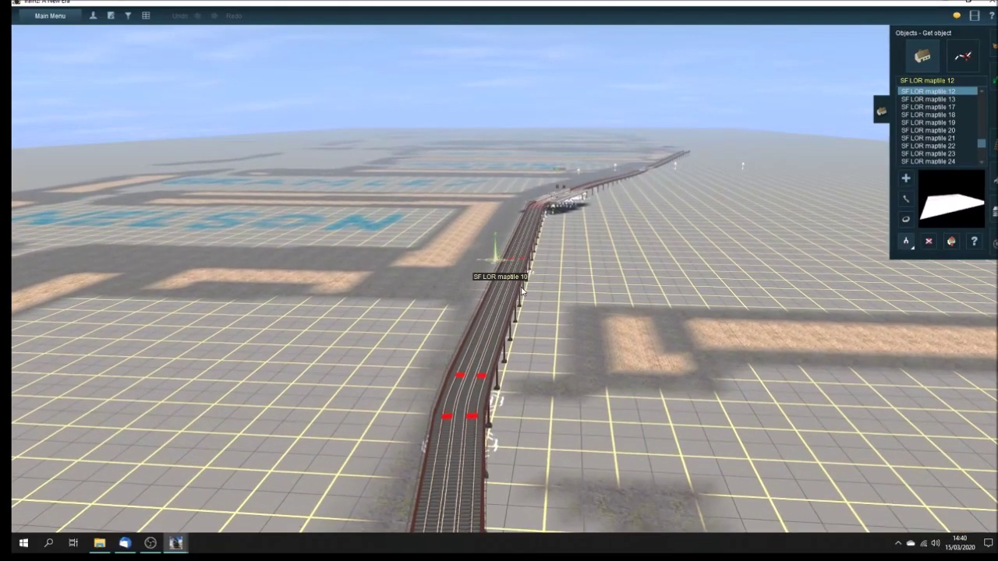
pyautogui.press('Down')
pyautogui.press('Down')
pyautogui.press('Down')
pyautogui.press('Down')
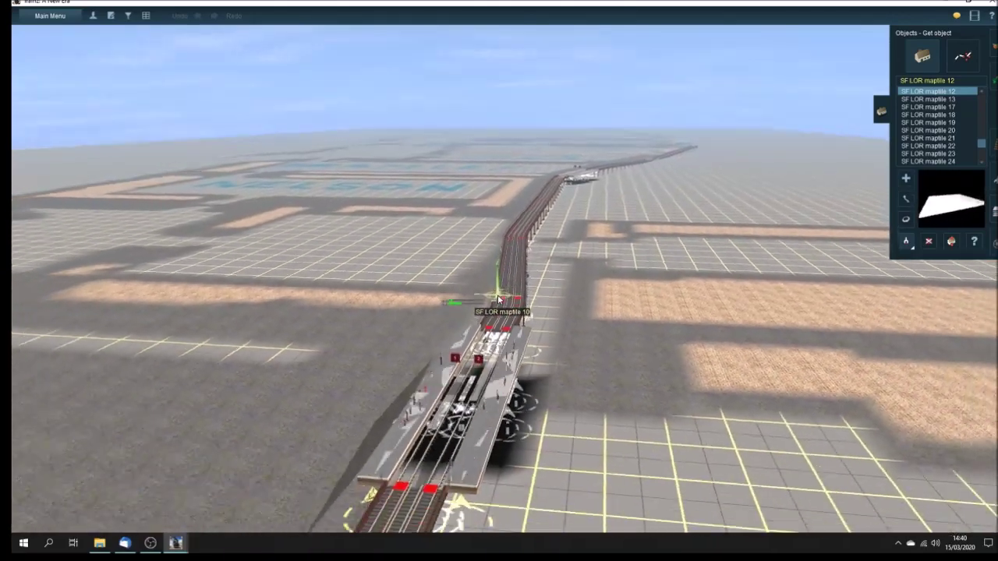
pyautogui.press('Down')
pyautogui.press('Down')
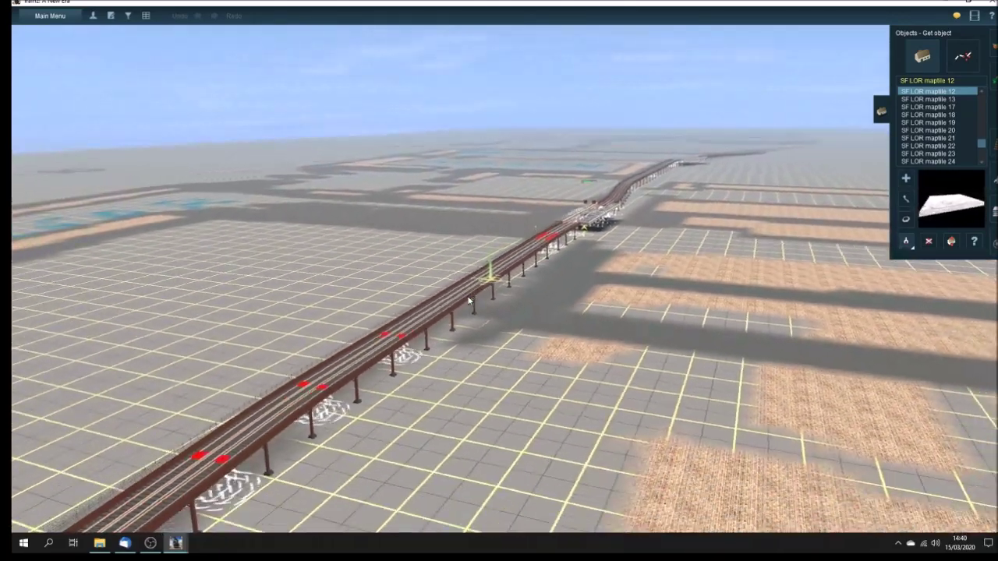